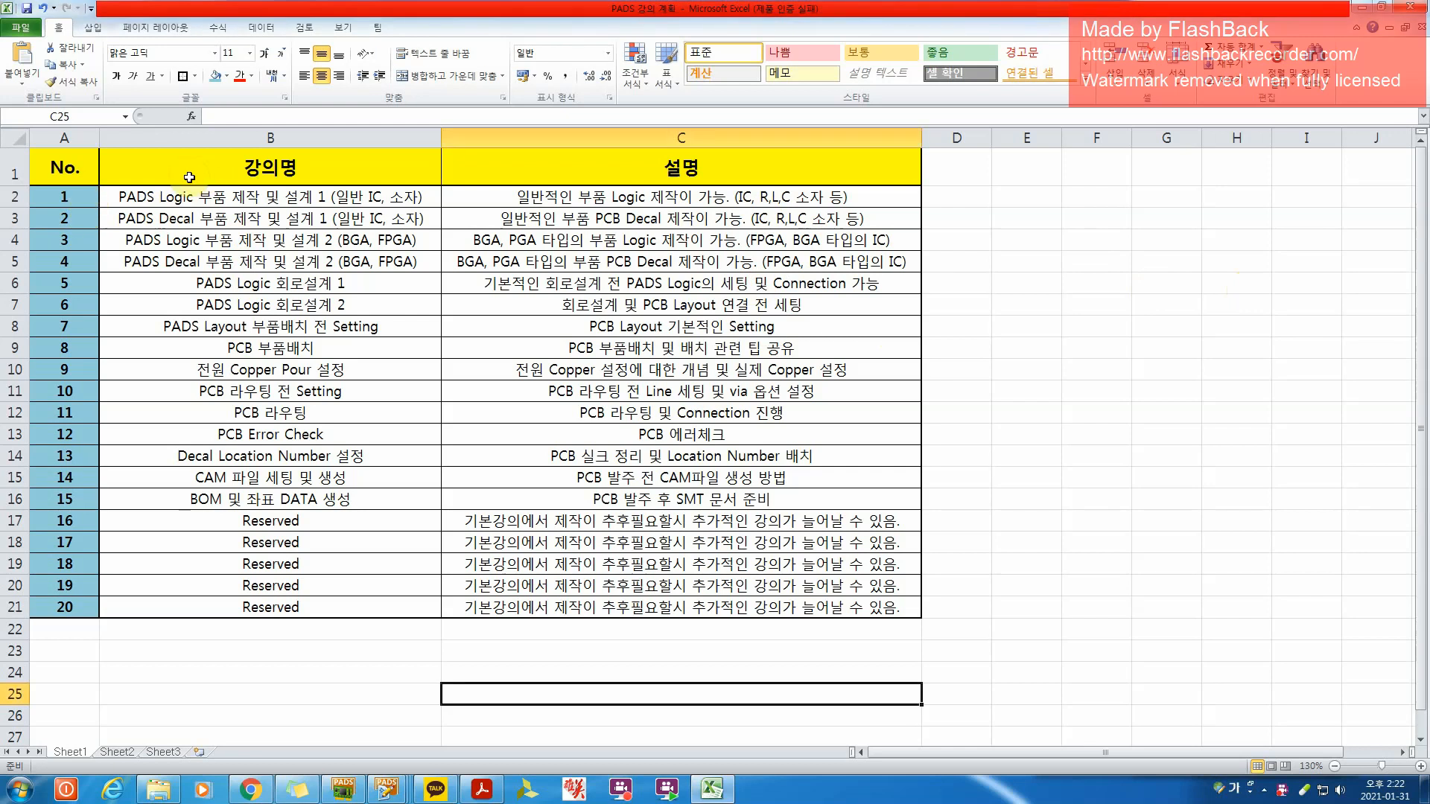
Review the lecture names and descriptions across the whole PADS course plan table, lectures 1 to 20
left_click_drag(87, 204, 764, 203)
left_click(1093, 199)
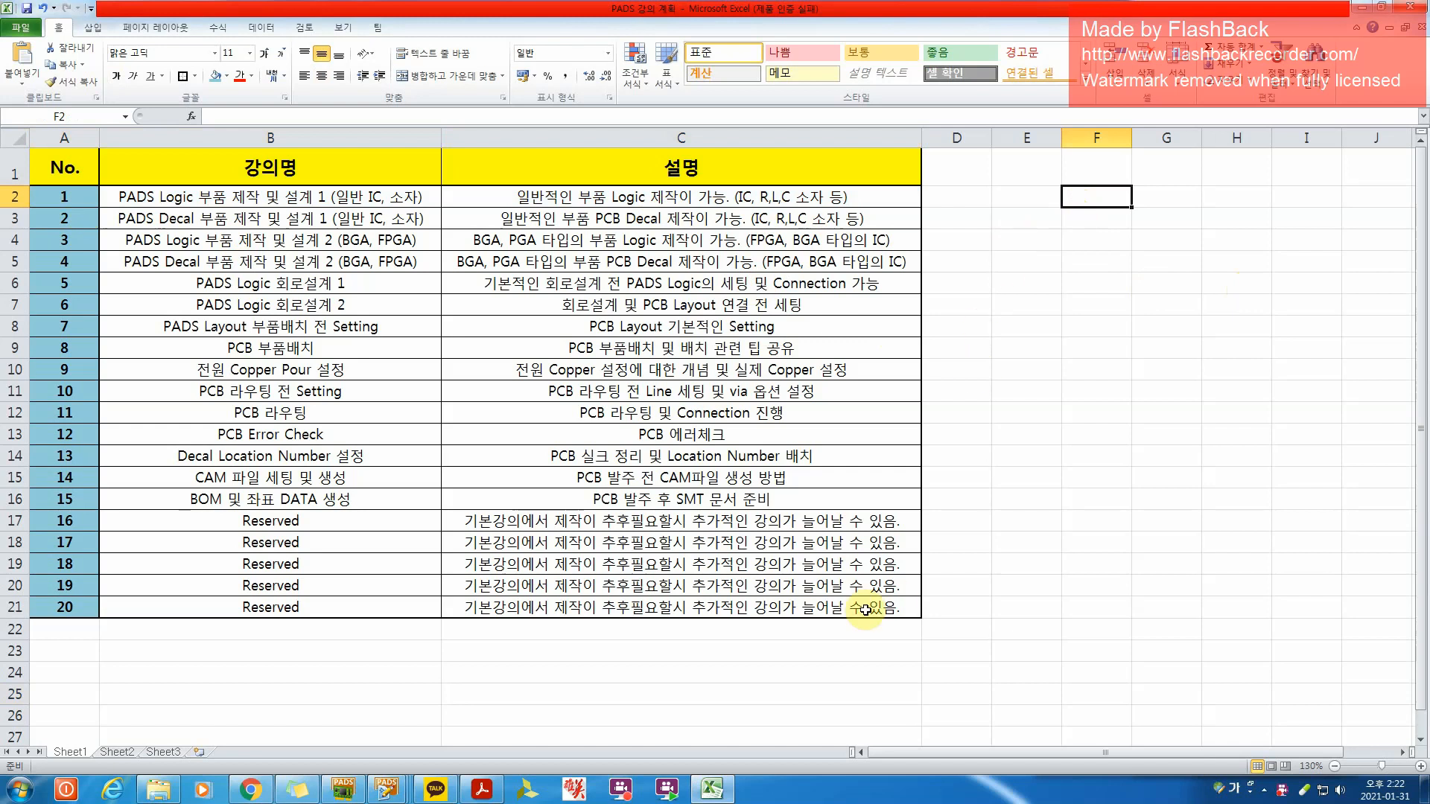
left_click_drag(864, 610, 186, 195)
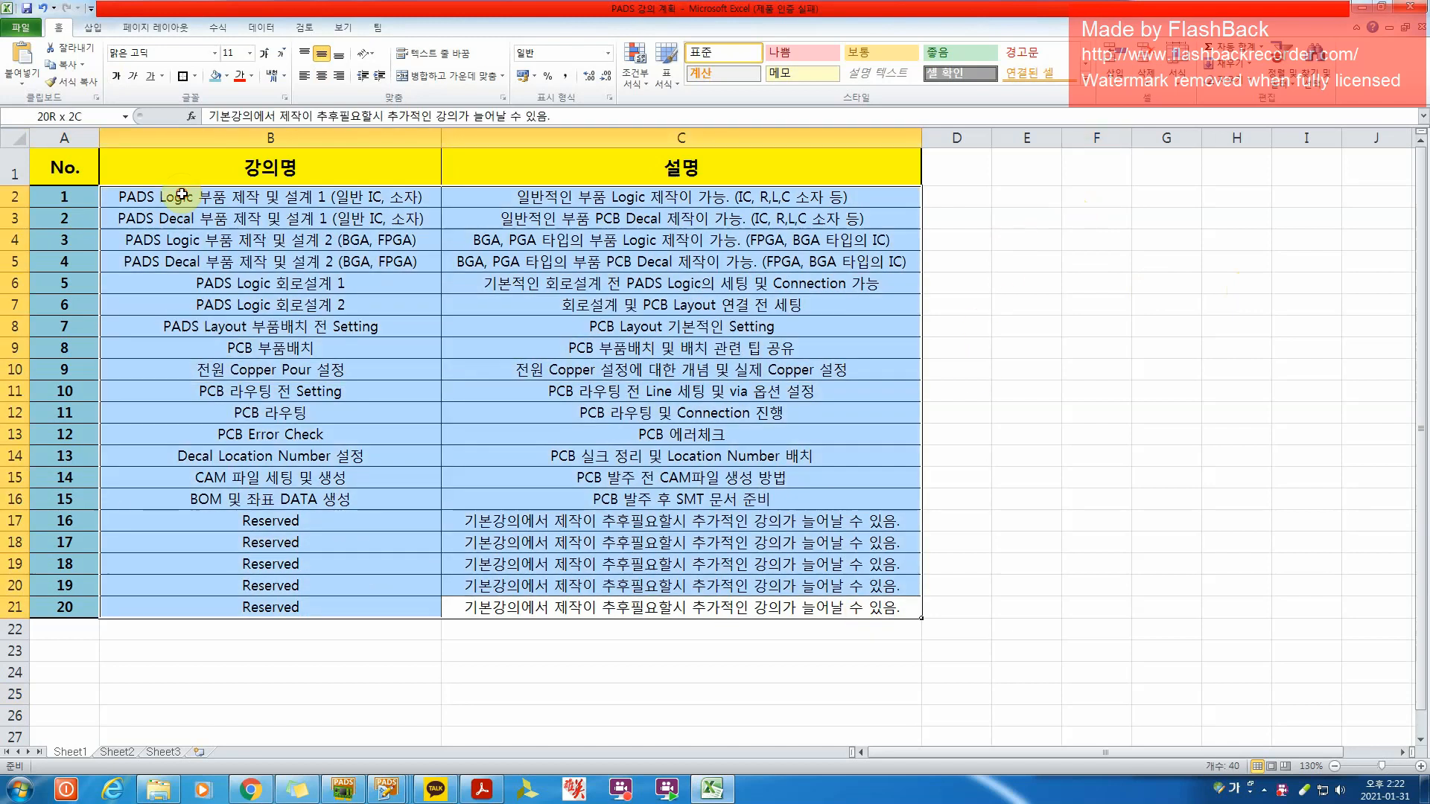
left_click(1240, 167)
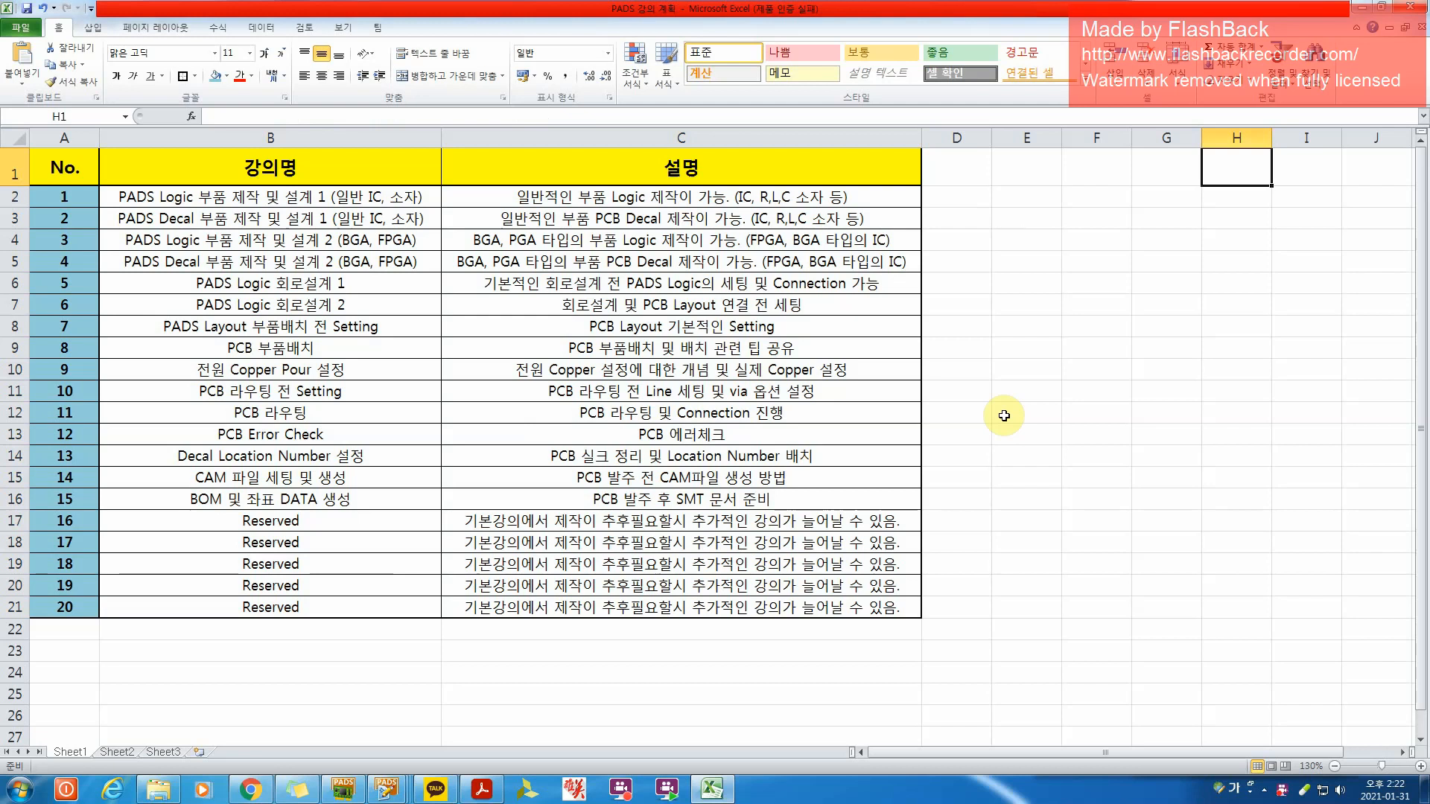
left_click(1012, 390)
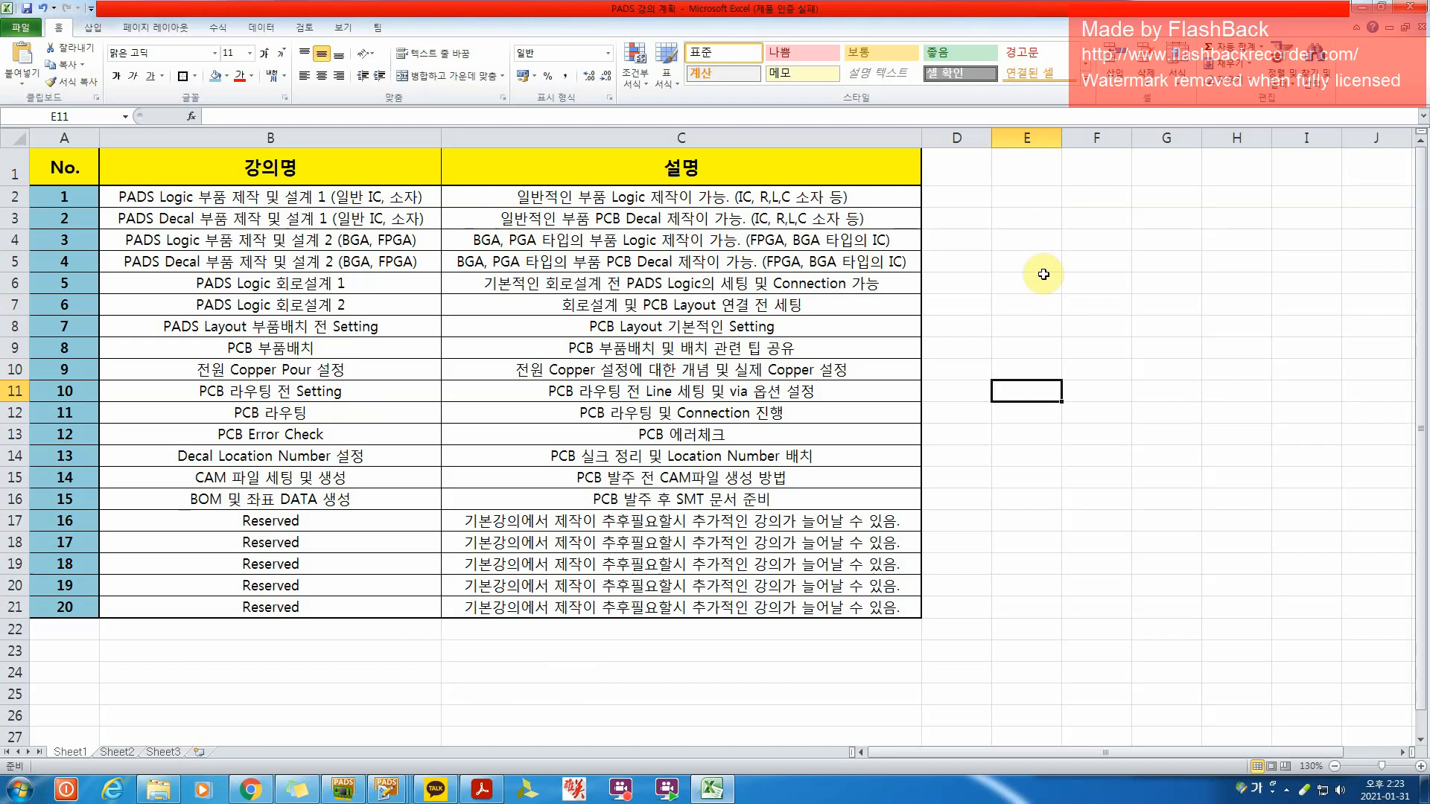
left_click(1039, 240)
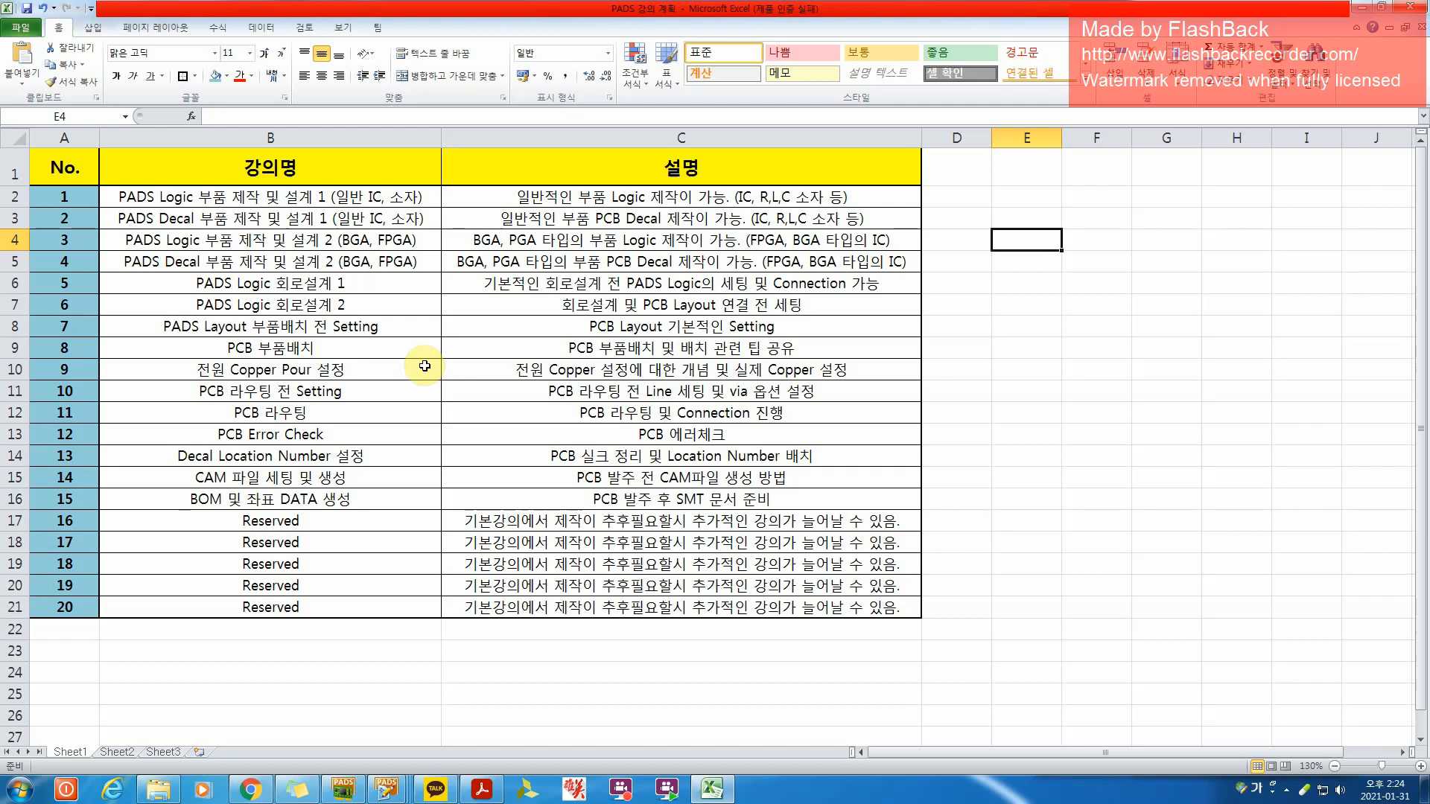
left_click_drag(240, 200, 766, 501)
left_click(1026, 432)
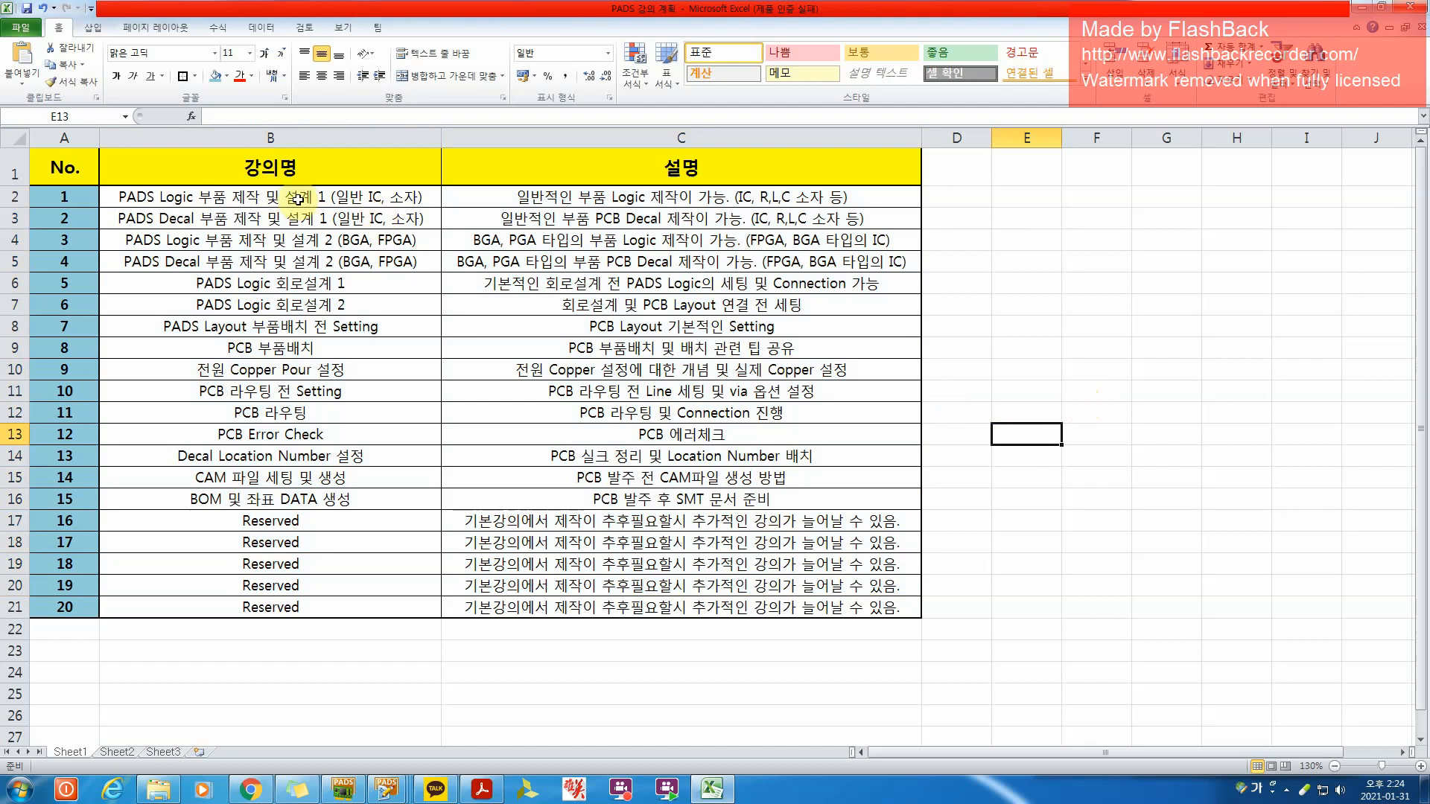
left_click(1026, 527)
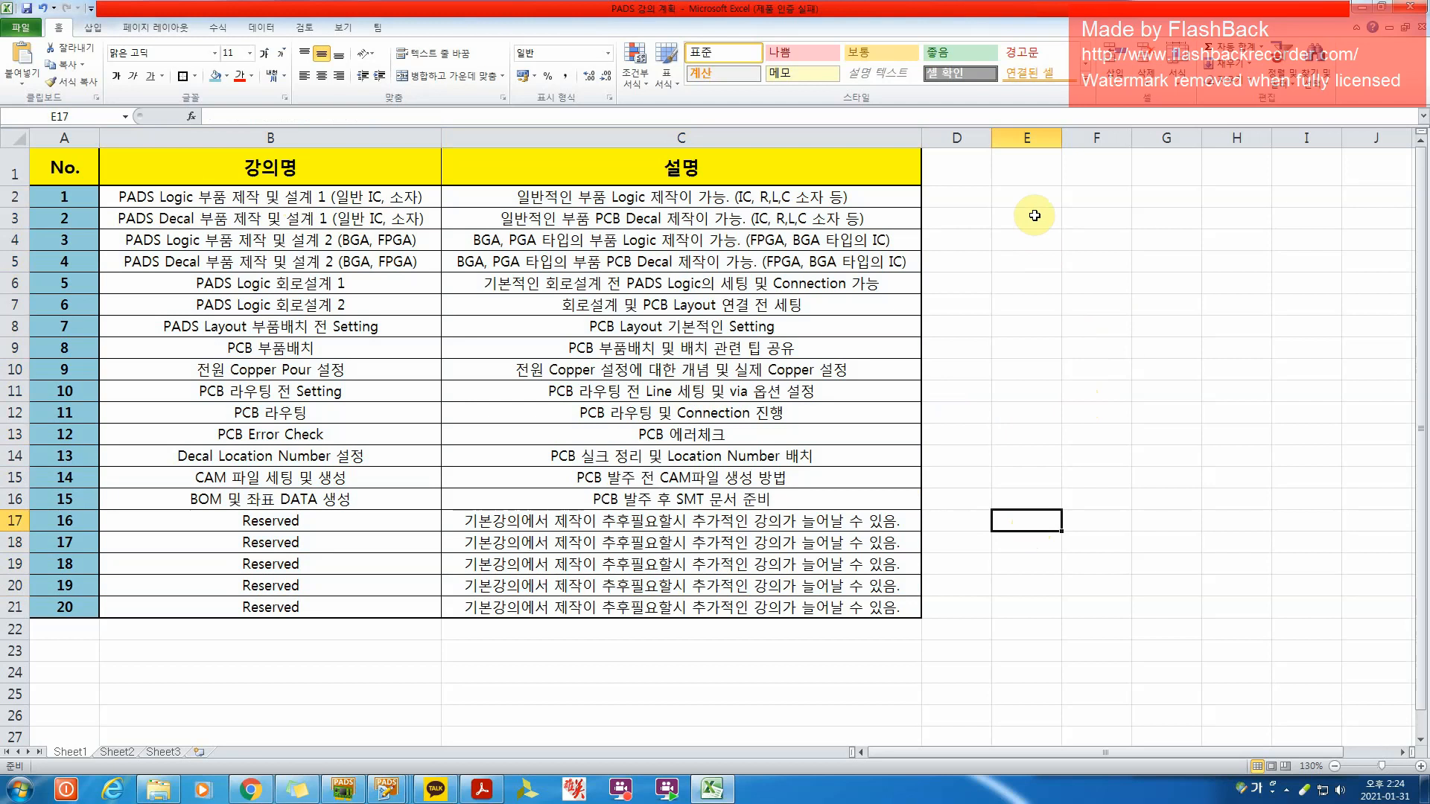
left_click_drag(1027, 198, 1149, 621)
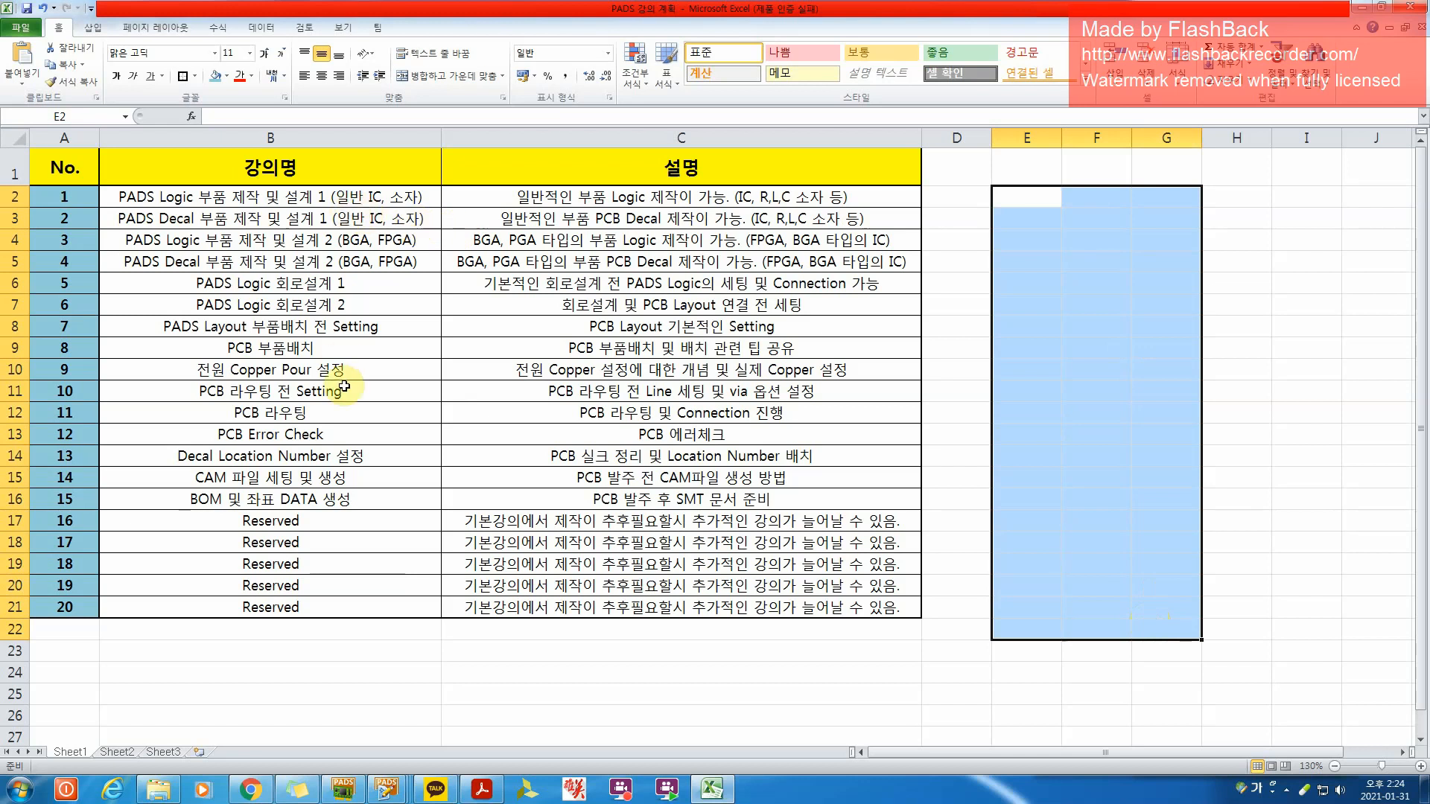
Examine lectures 1 to 6 in the course plan, covering part creation and PADS Logic circuit design
left_click(328, 284)
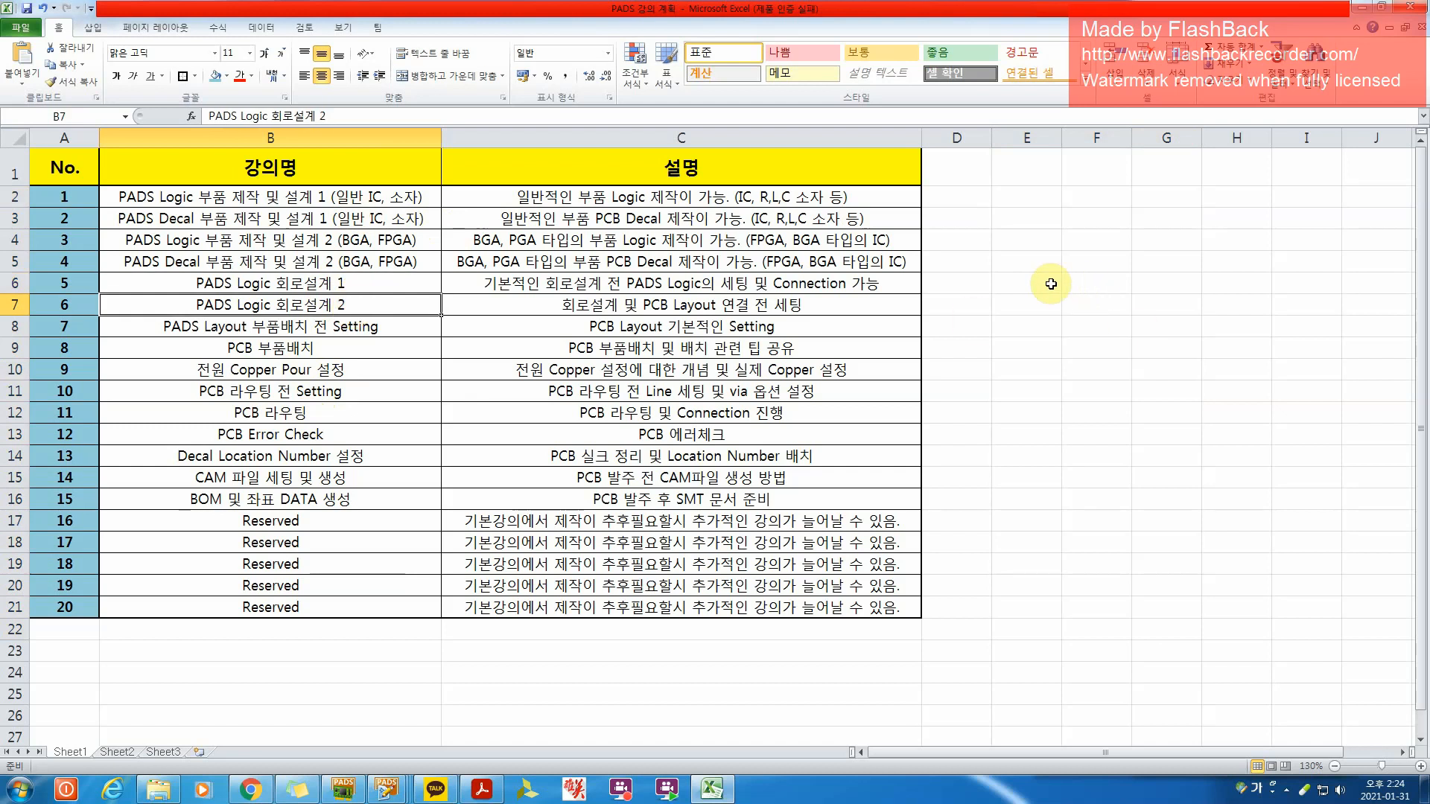
left_click_drag(1027, 283, 1221, 307)
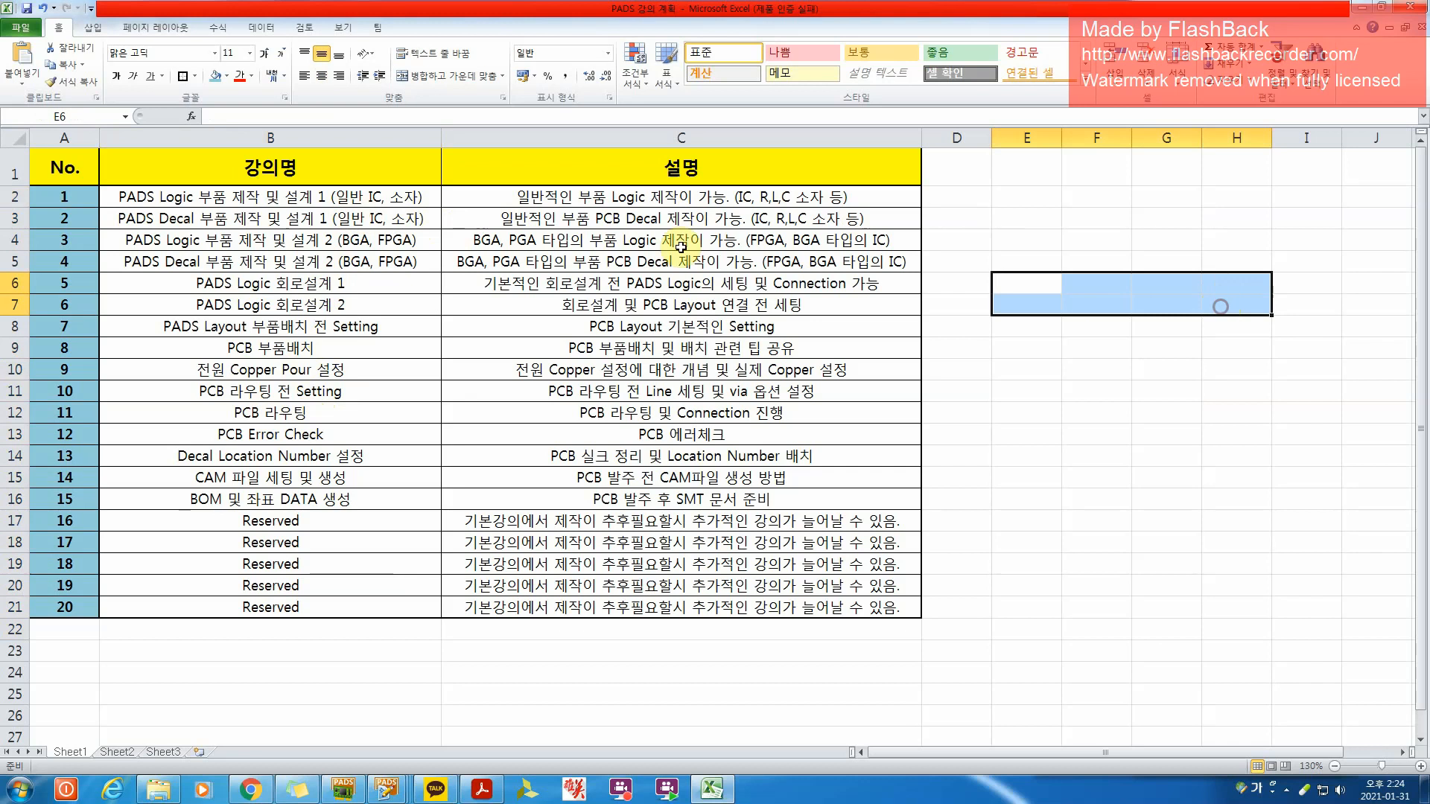
left_click_drag(227, 289, 522, 301)
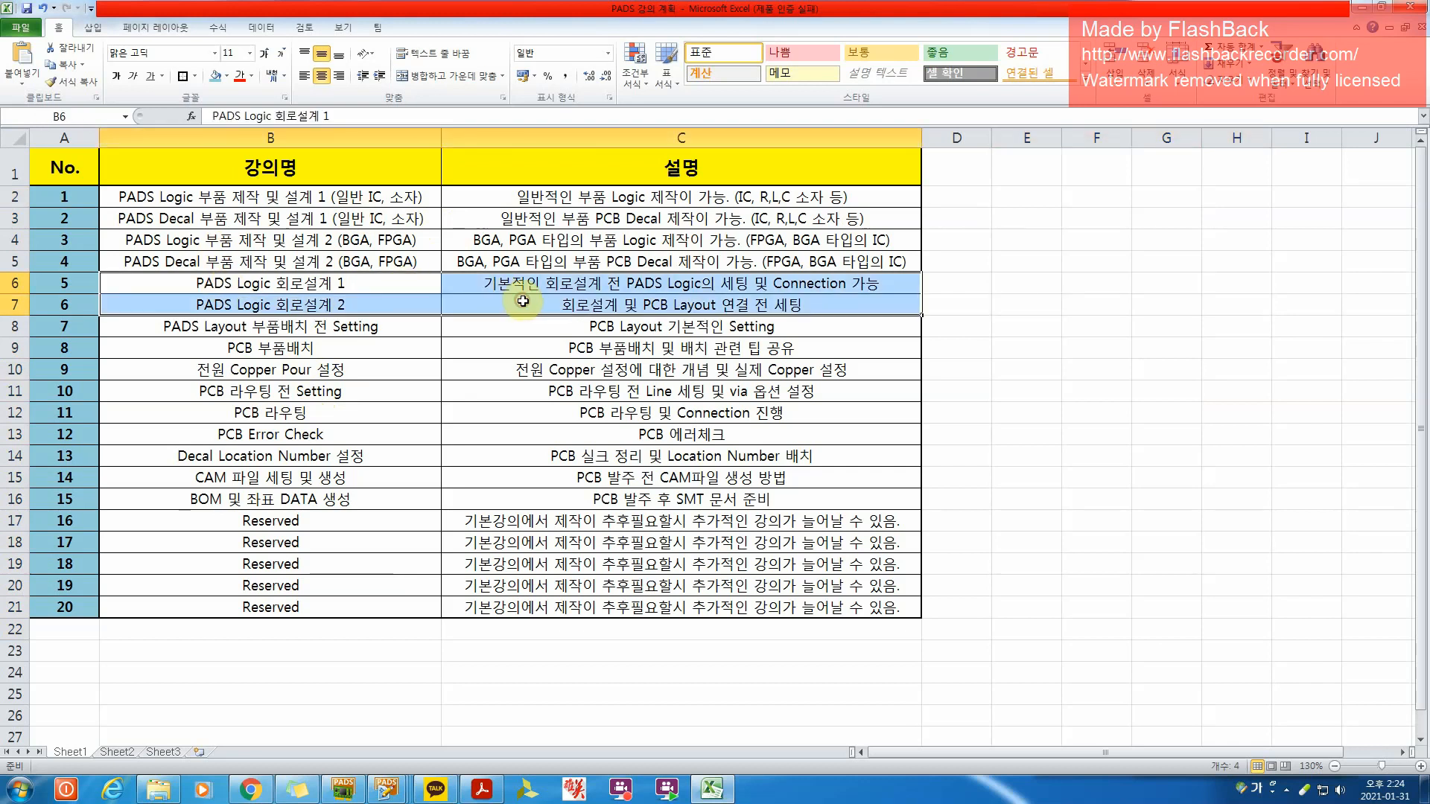
left_click(1090, 392)
left_click_drag(231, 203, 743, 256)
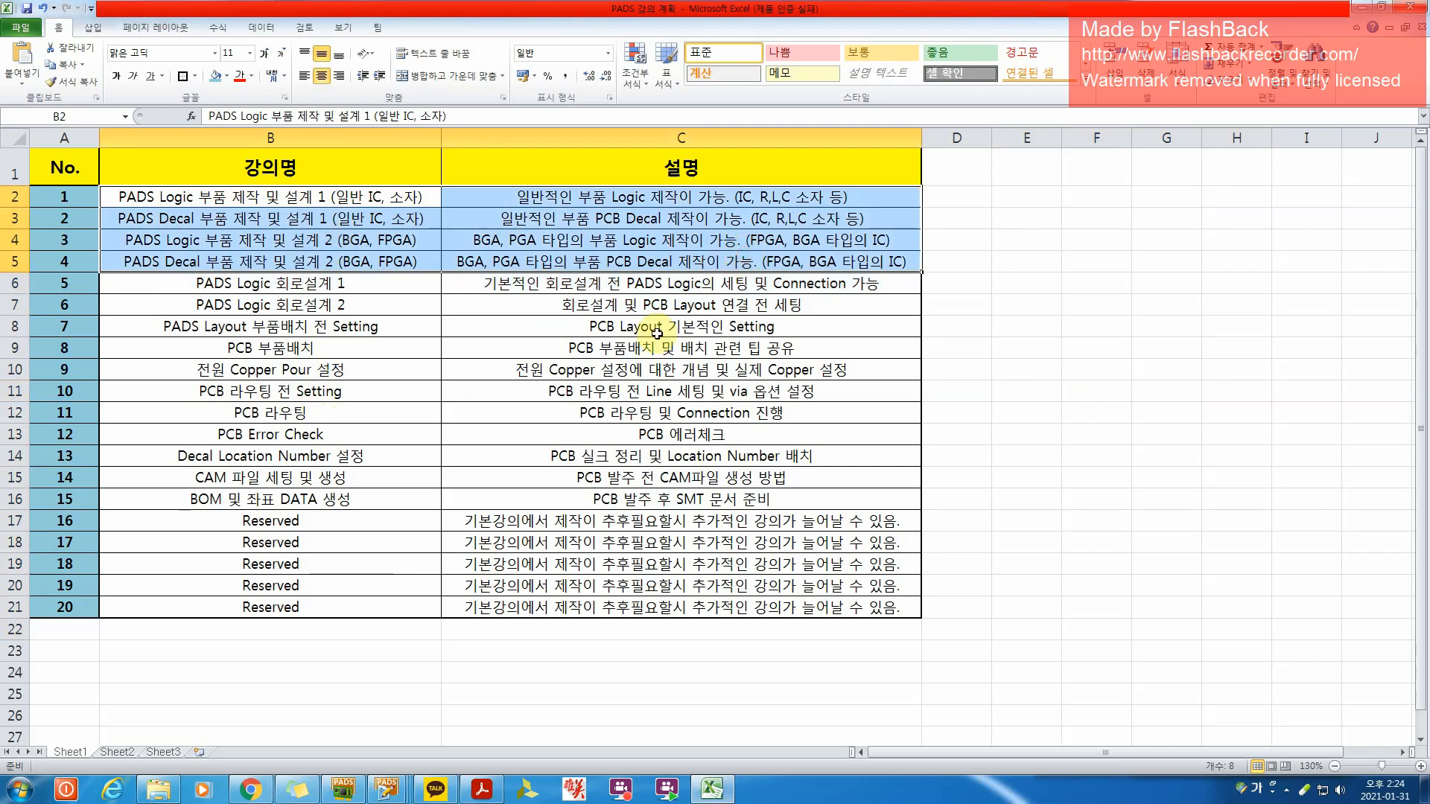
left_click(1084, 417)
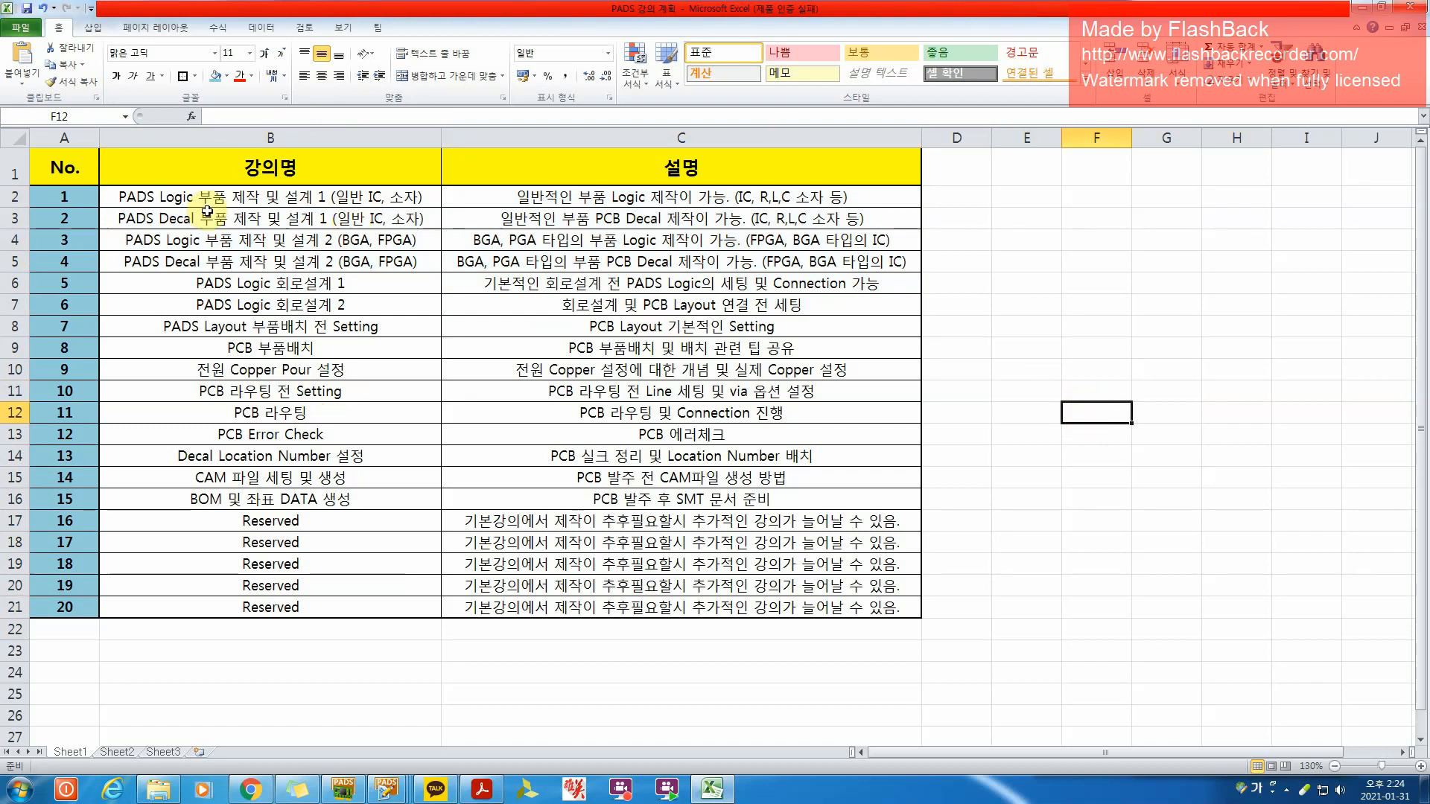
left_click(165, 198)
left_click_drag(162, 197, 713, 270)
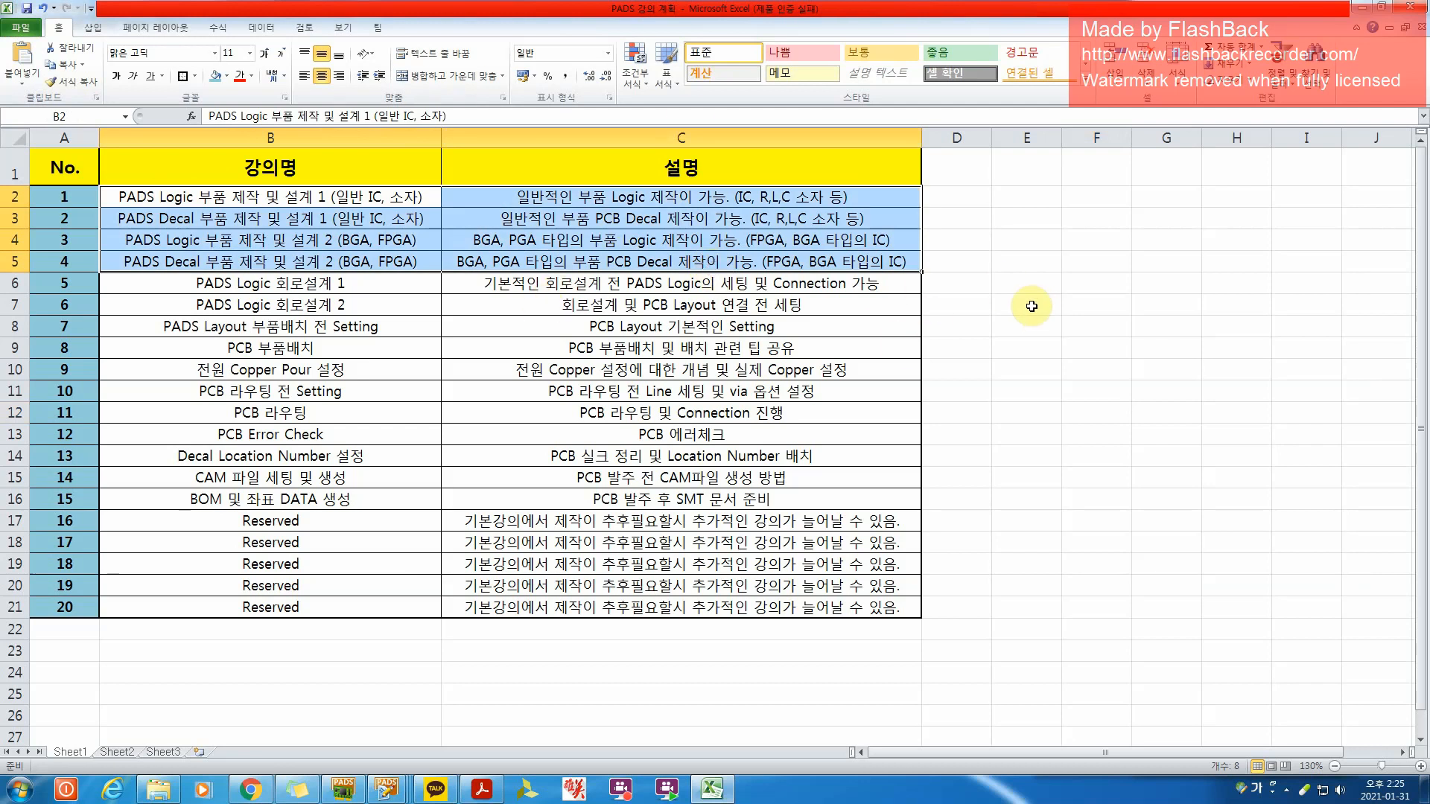
left_click(1041, 328)
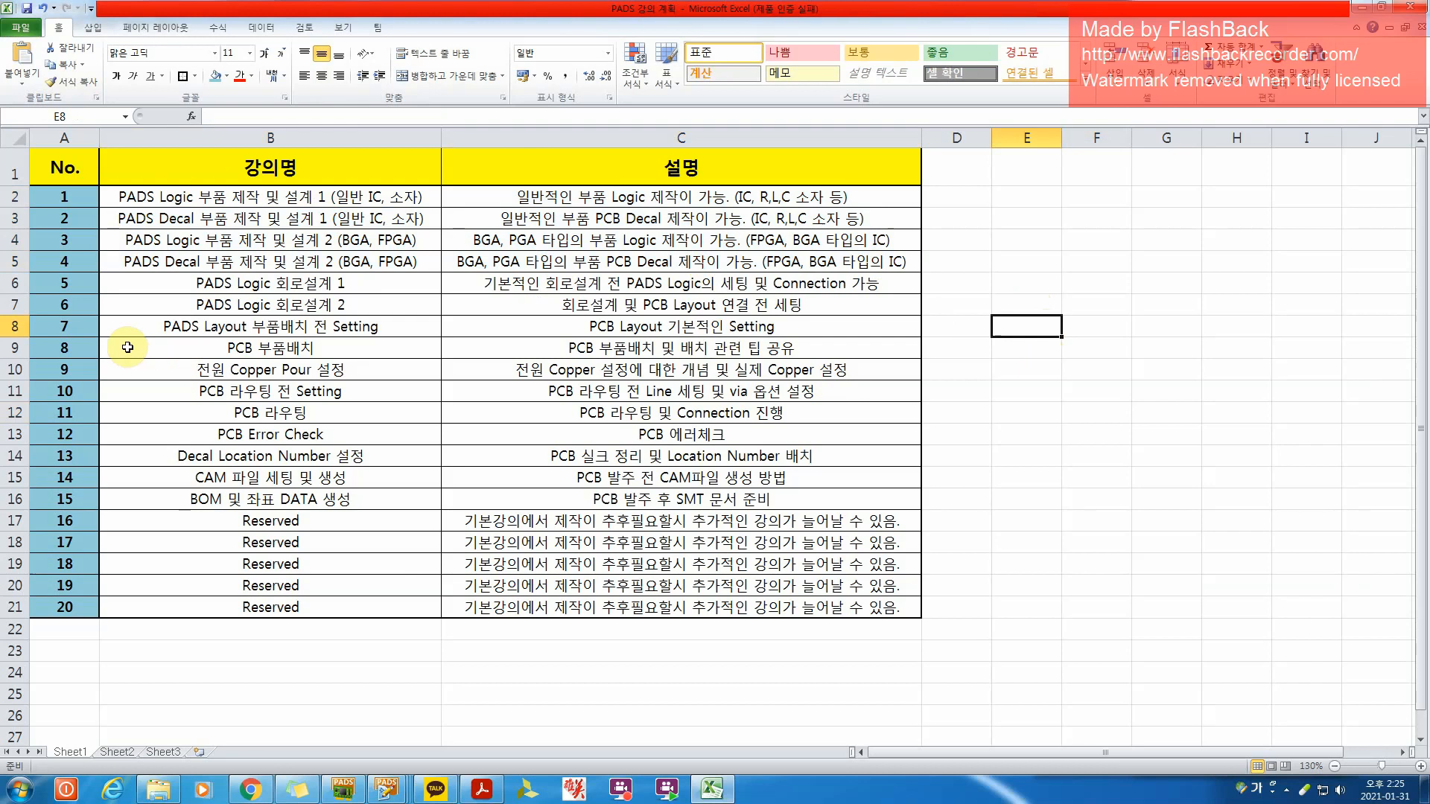
left_click_drag(148, 196, 767, 302)
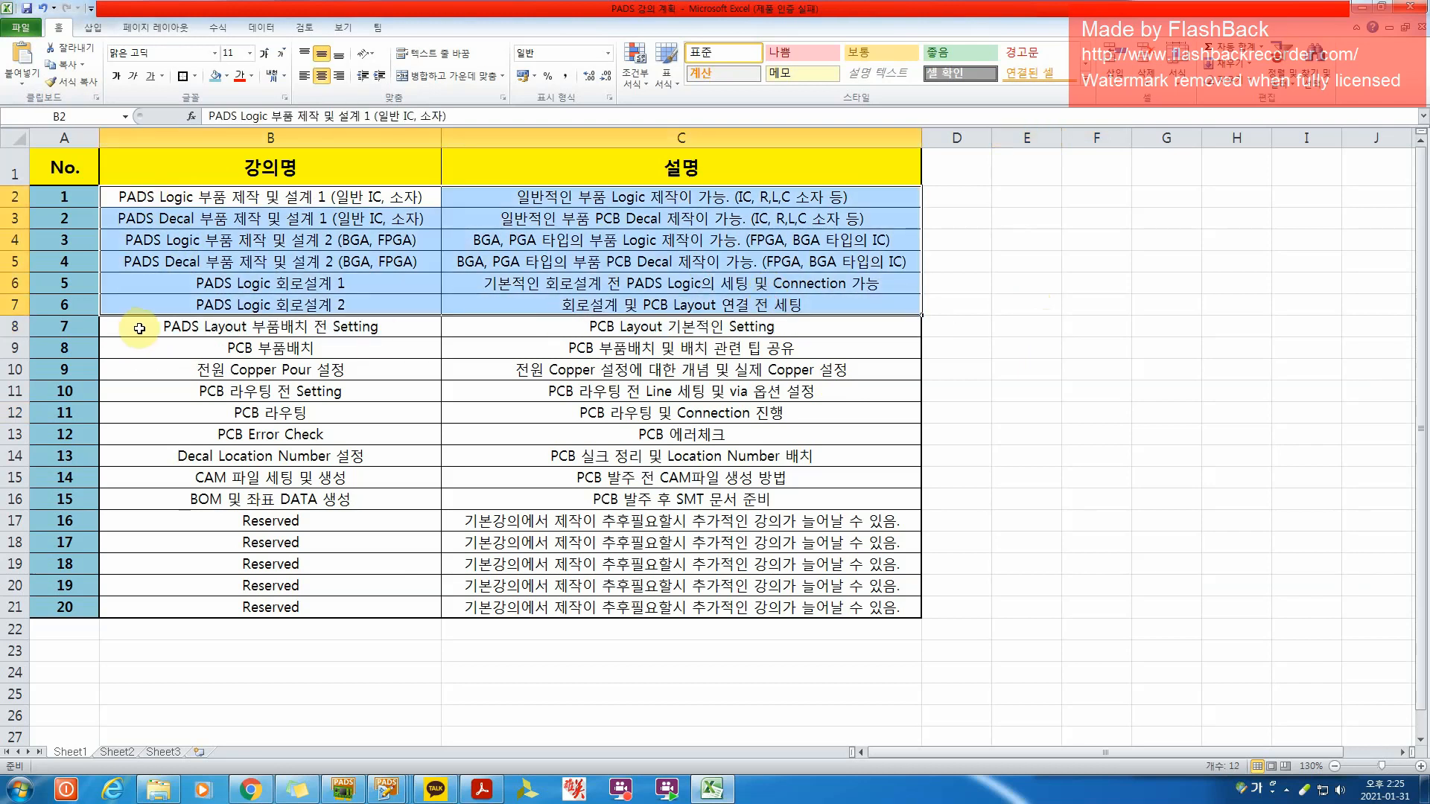
Examine lectures 7 to 11 in the plan, from PADS Layout settings and part placement through copper pour to PCB routing
left_click(236, 347)
left_click(241, 332)
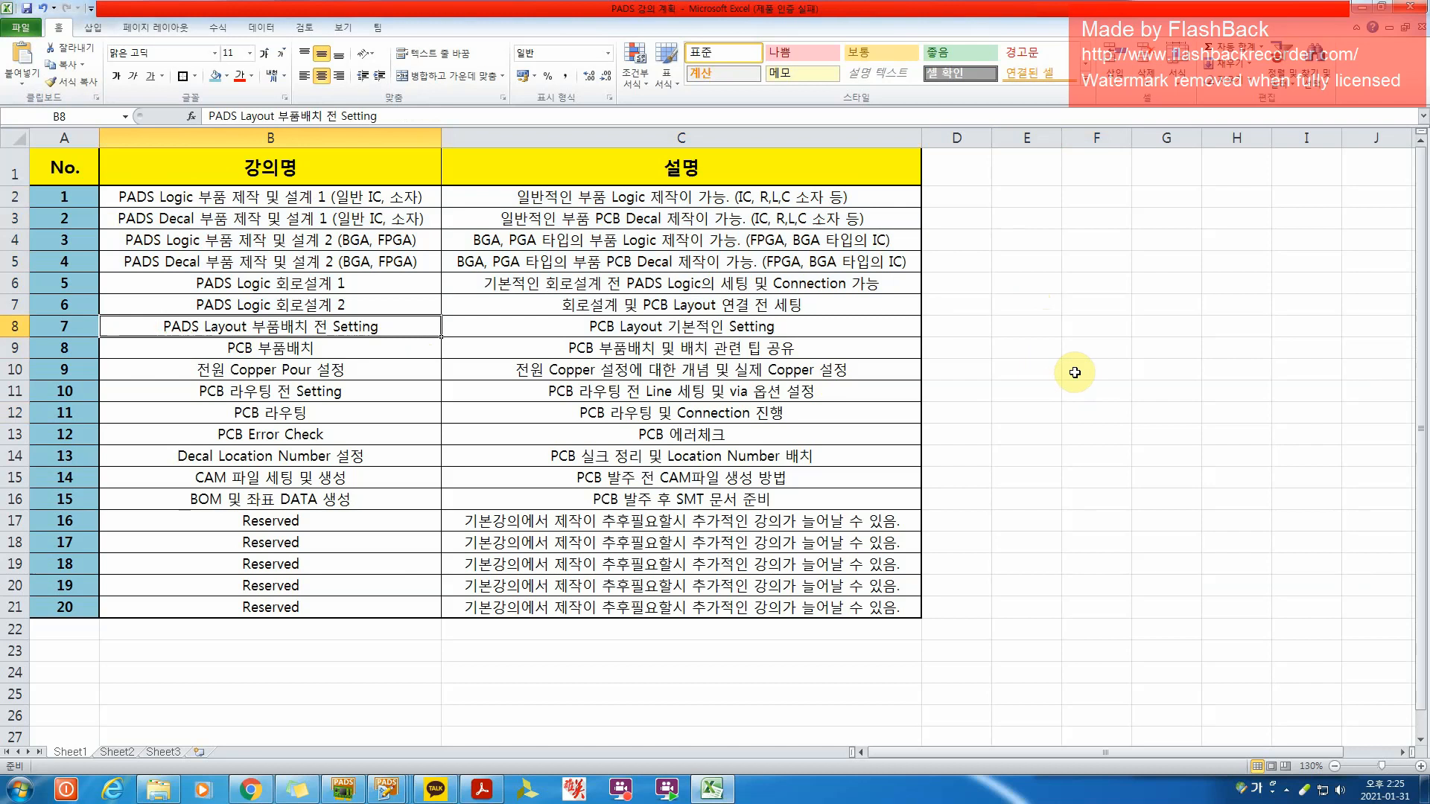
left_click(596, 369)
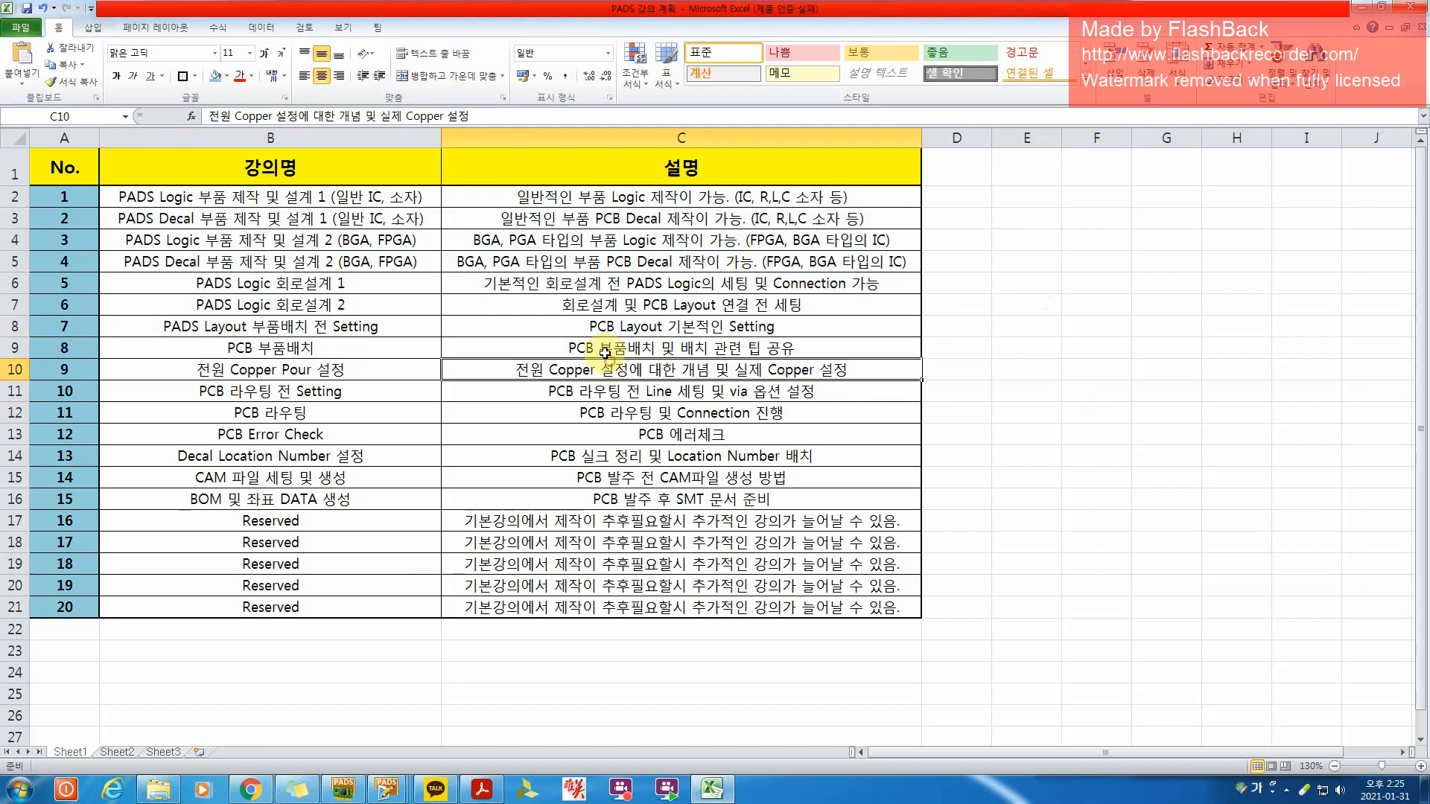
left_click(604, 350)
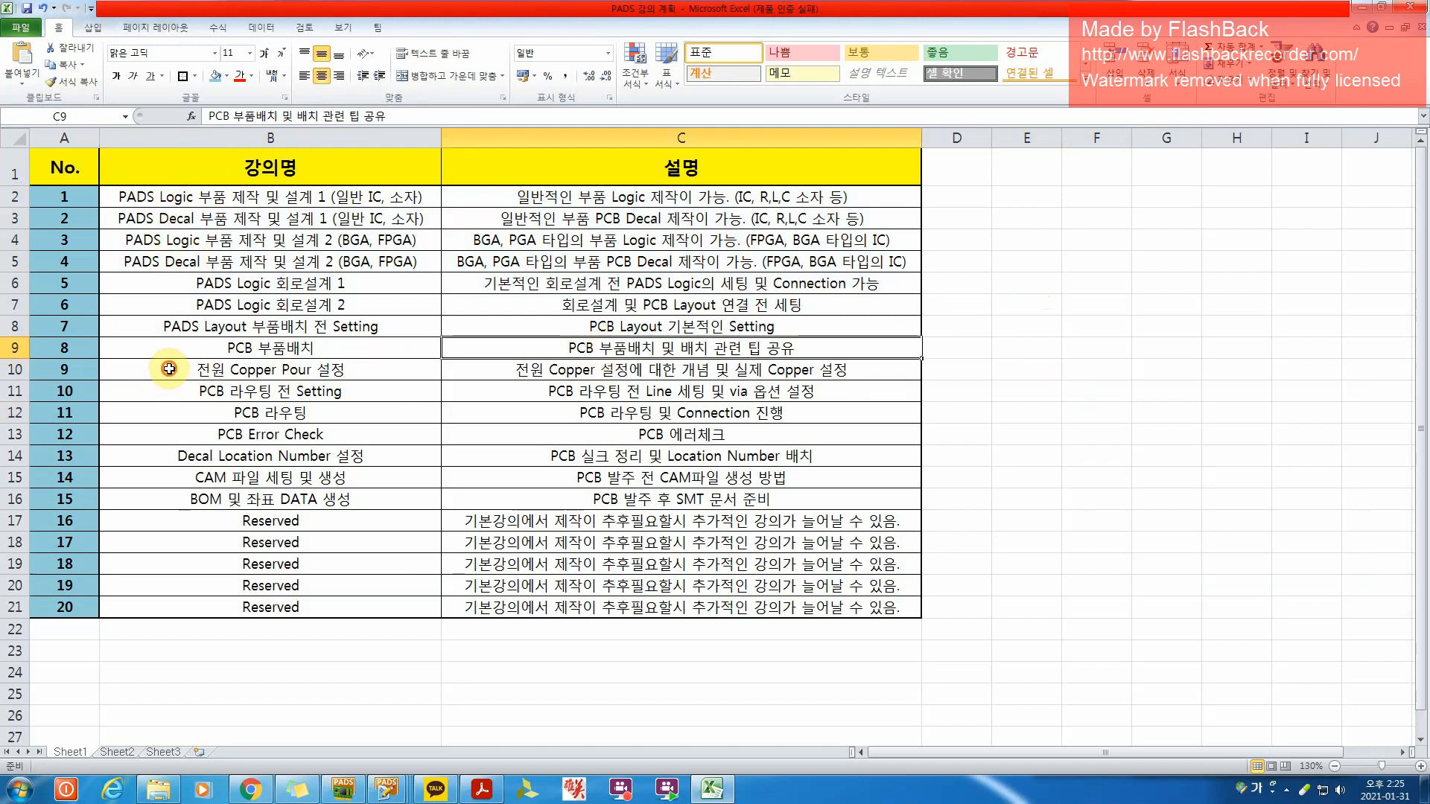
left_click_drag(169, 369, 786, 378)
left_click(791, 387)
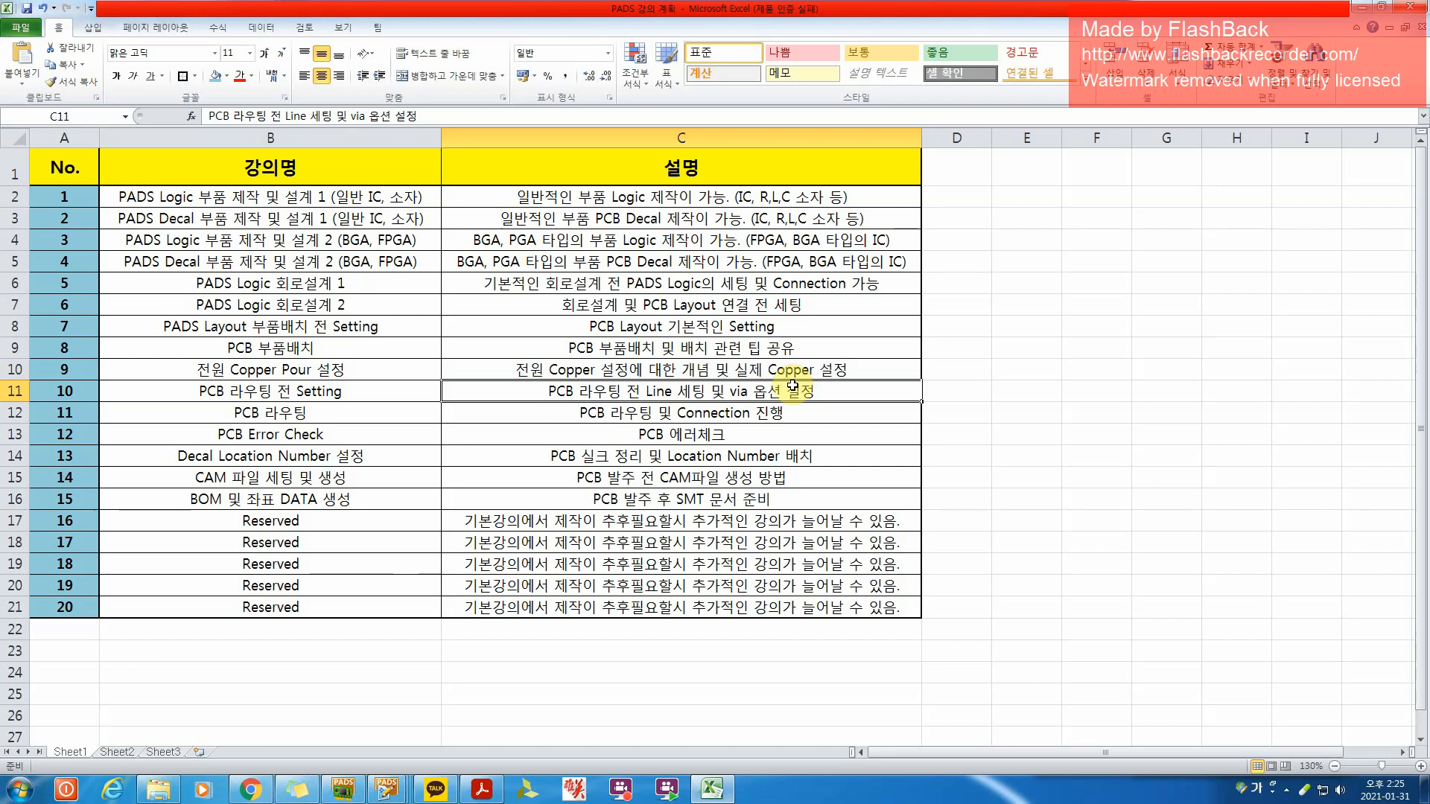
left_click(257, 392)
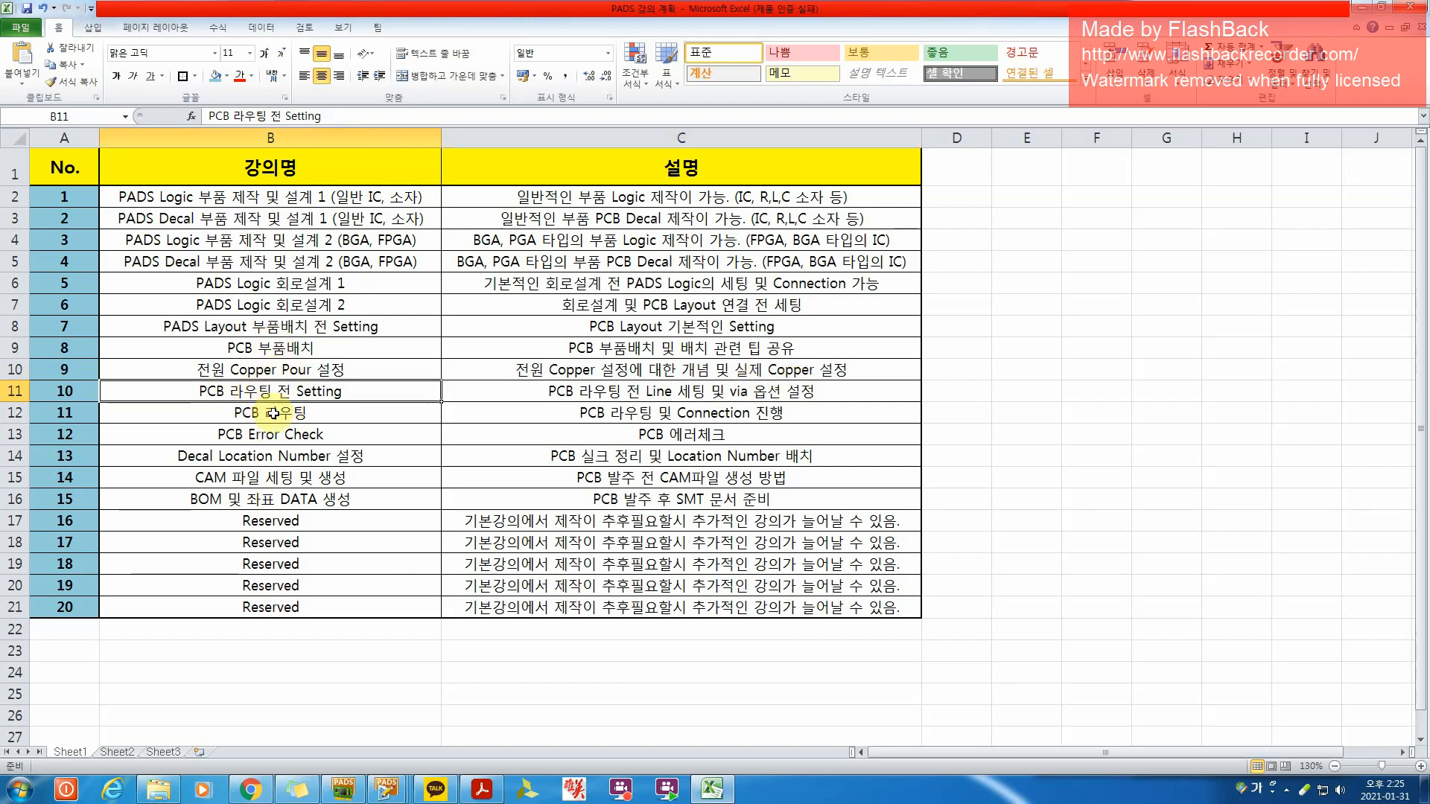
left_click_drag(212, 414, 678, 428)
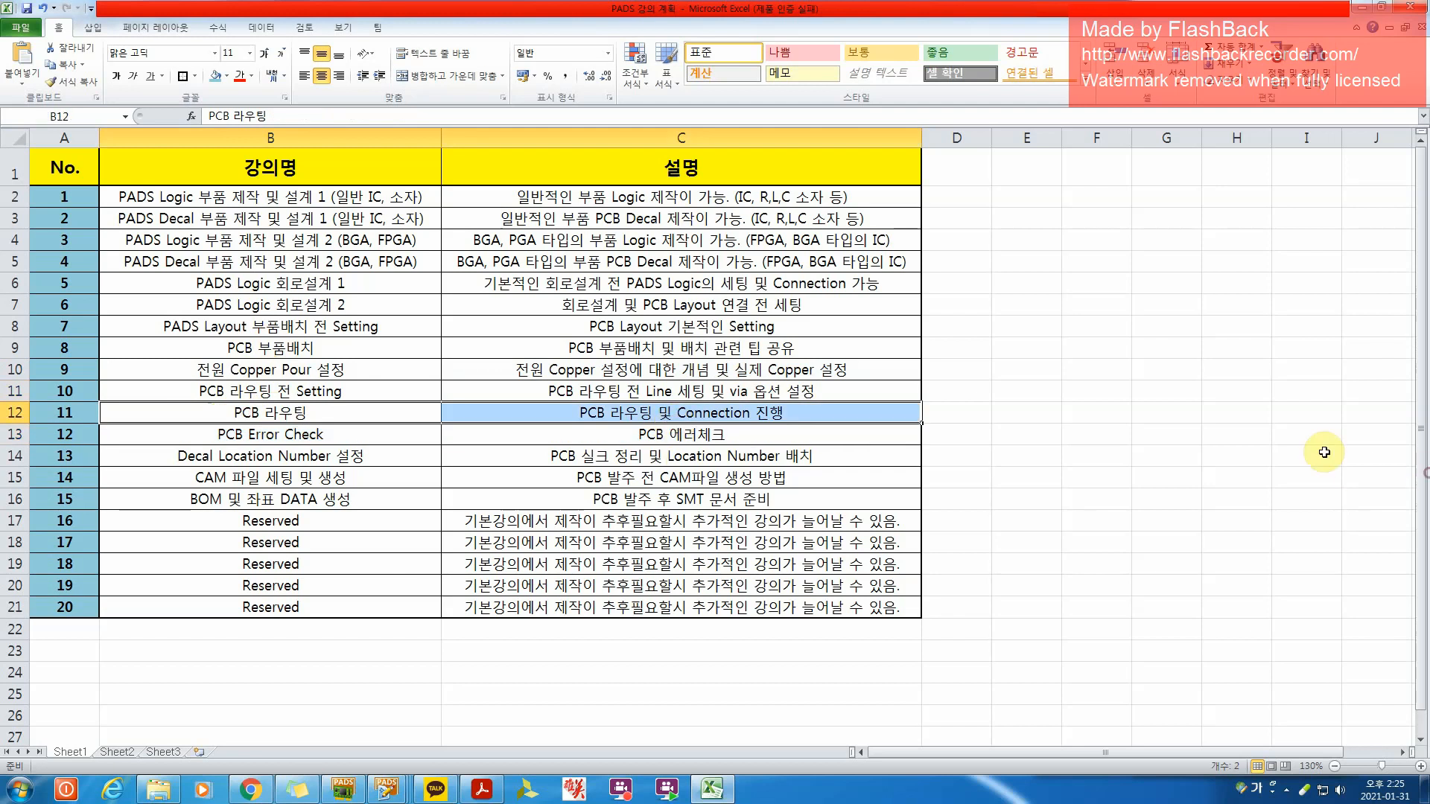
left_click(1210, 452)
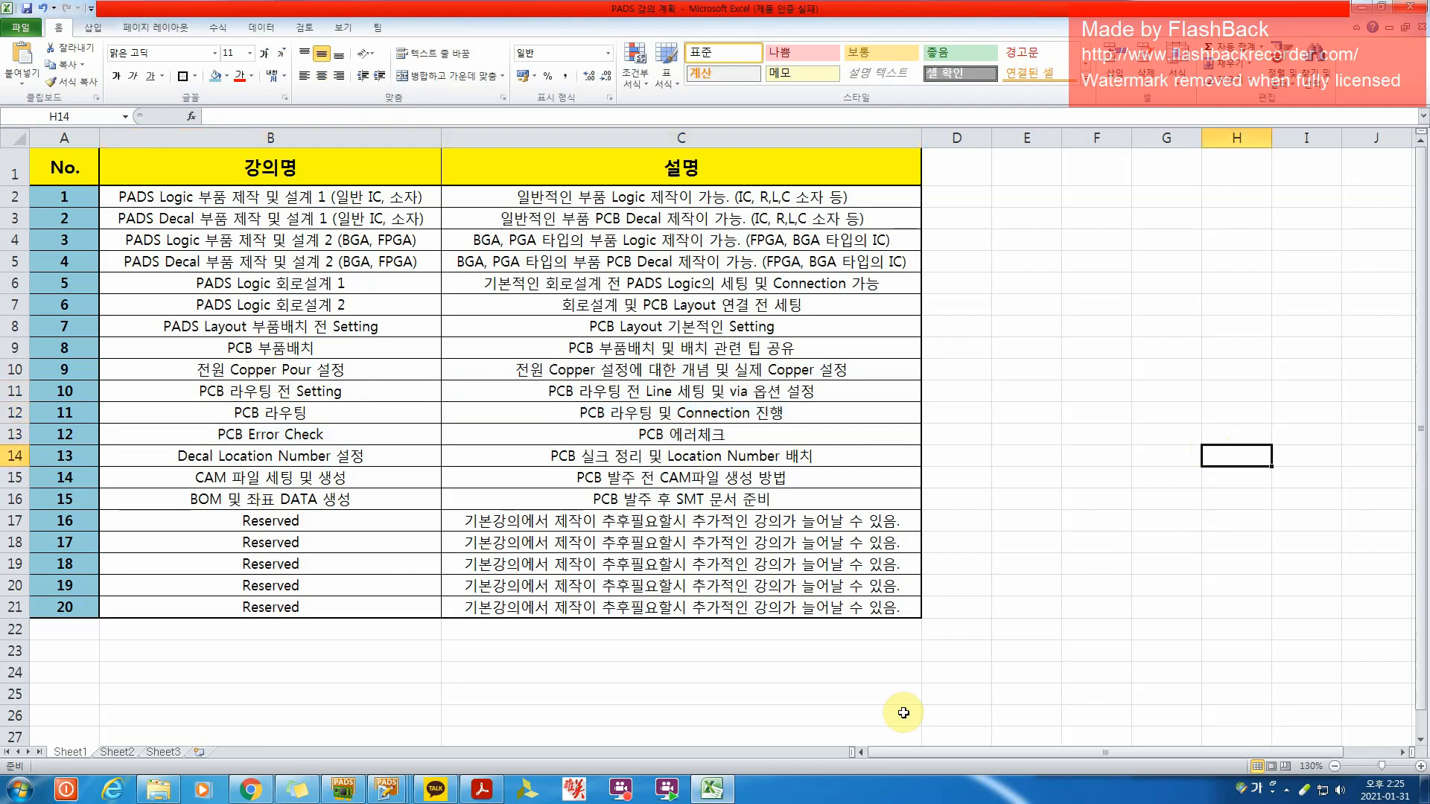
Examine the PCB Error Check lecture's name and description in the course plan
left_click(799, 495)
left_click_drag(218, 419, 646, 435)
left_click(645, 433)
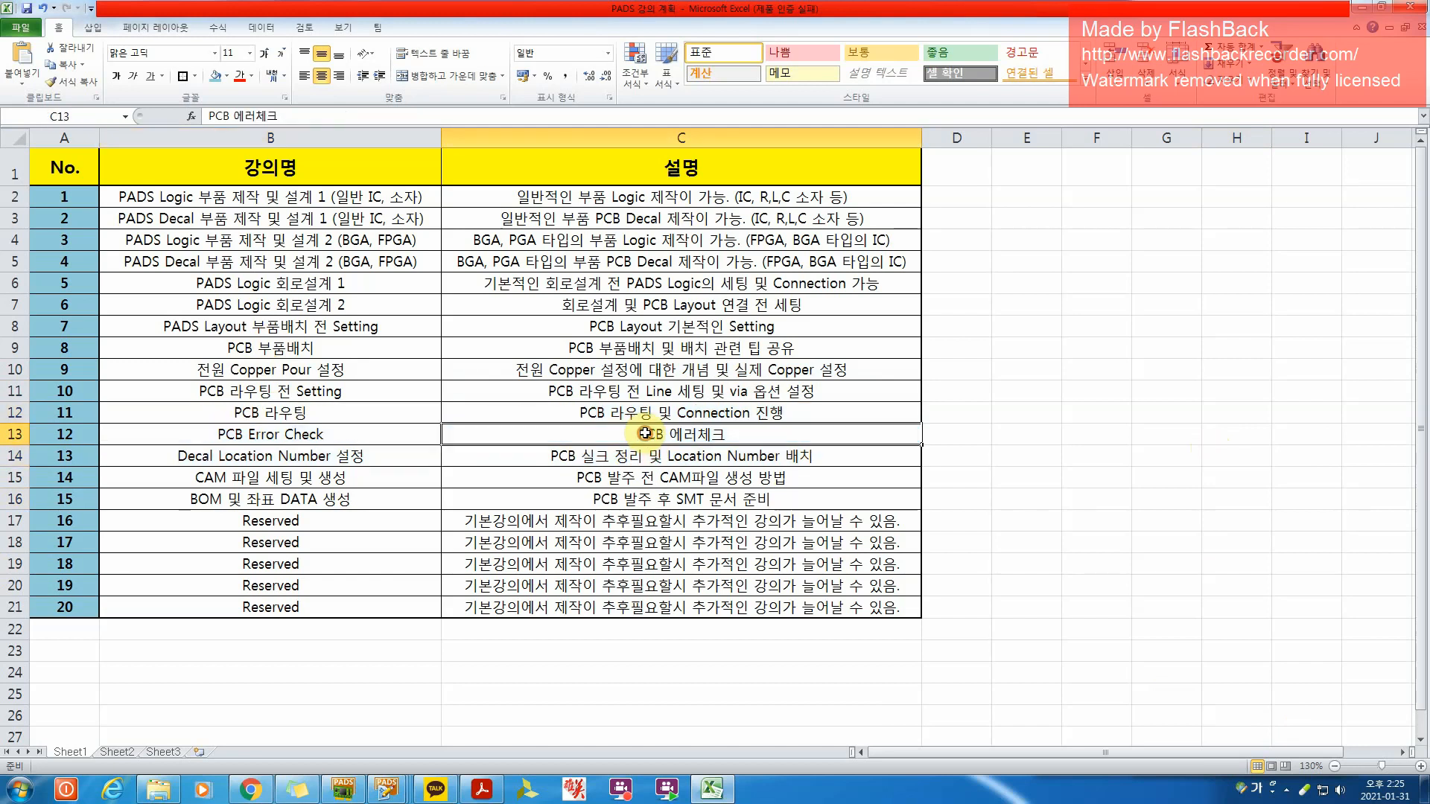
left_click(314, 433)
left_click(537, 426)
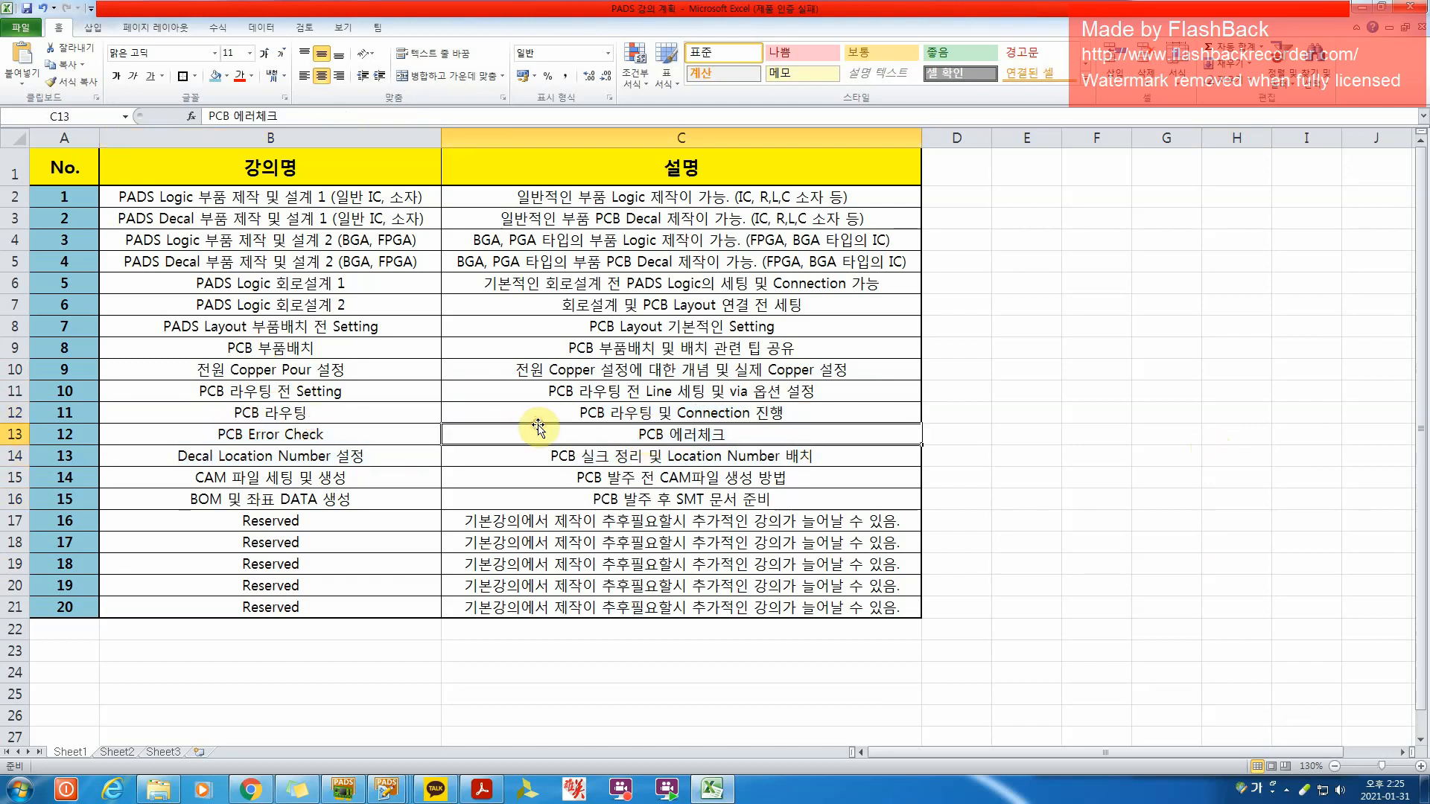
left_click(377, 431)
left_click(730, 434)
left_click(1095, 434)
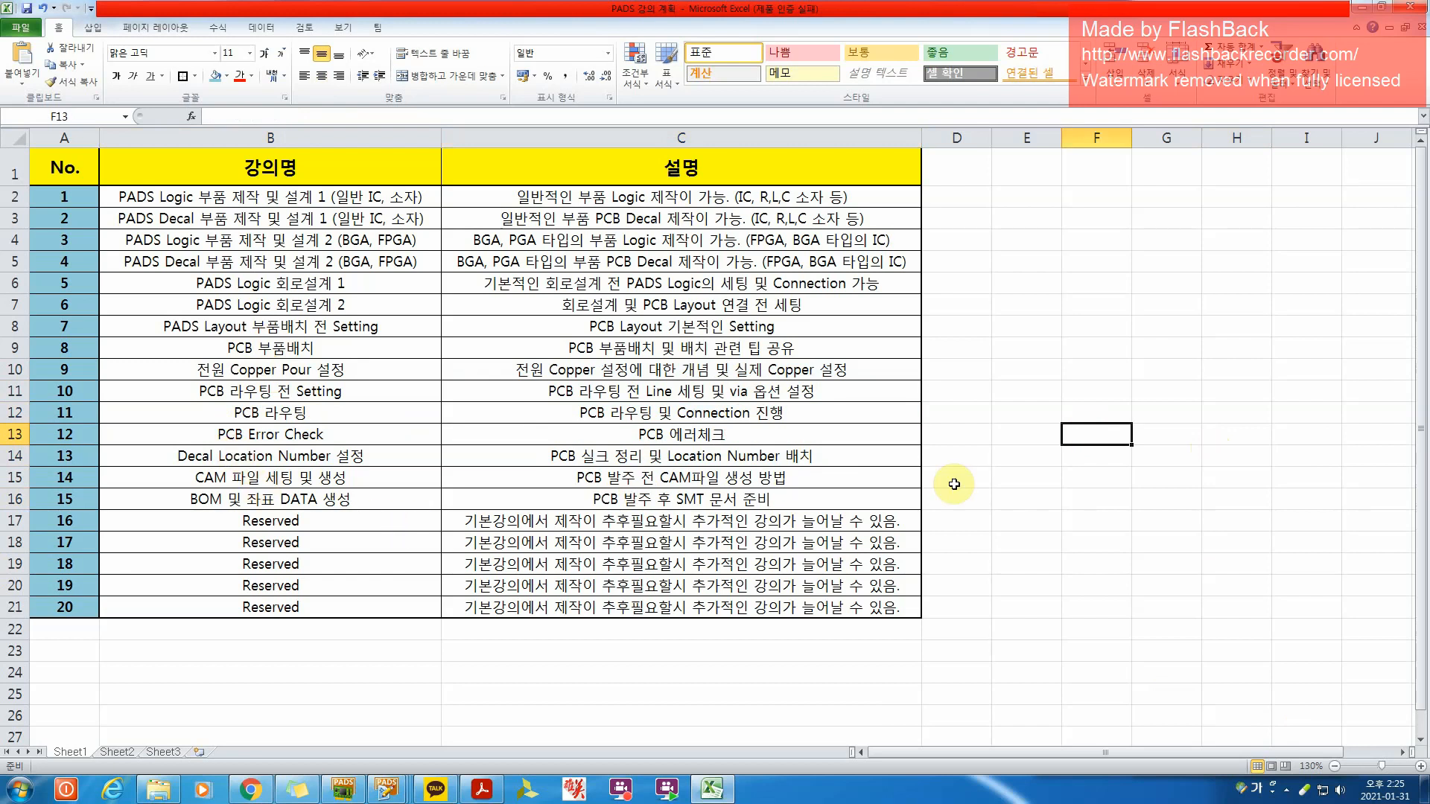
Examine lectures 14 and 15 in the plan, covering CAM file generation and BOM and coordinate data preparation
left_click(1076, 490)
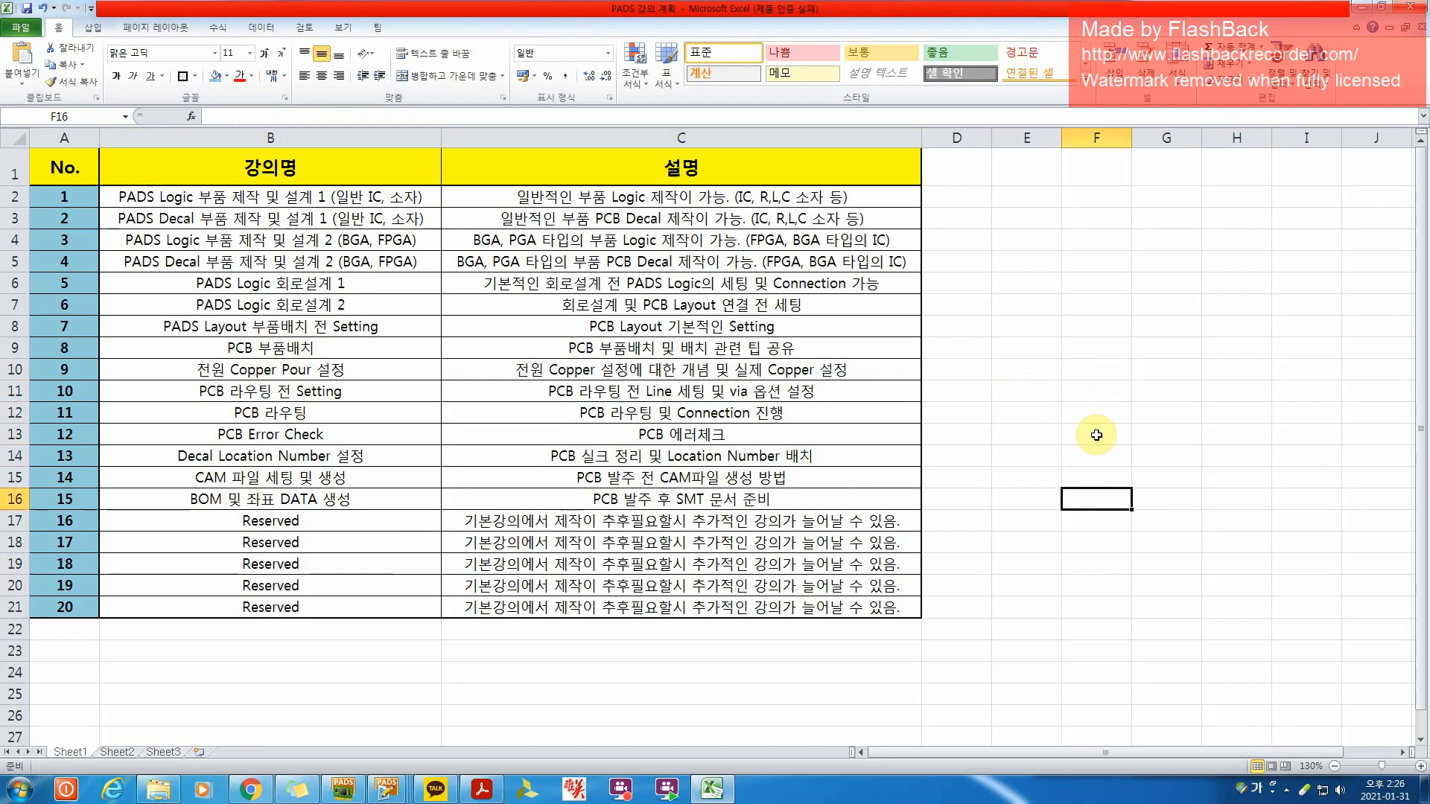
left_click(285, 479)
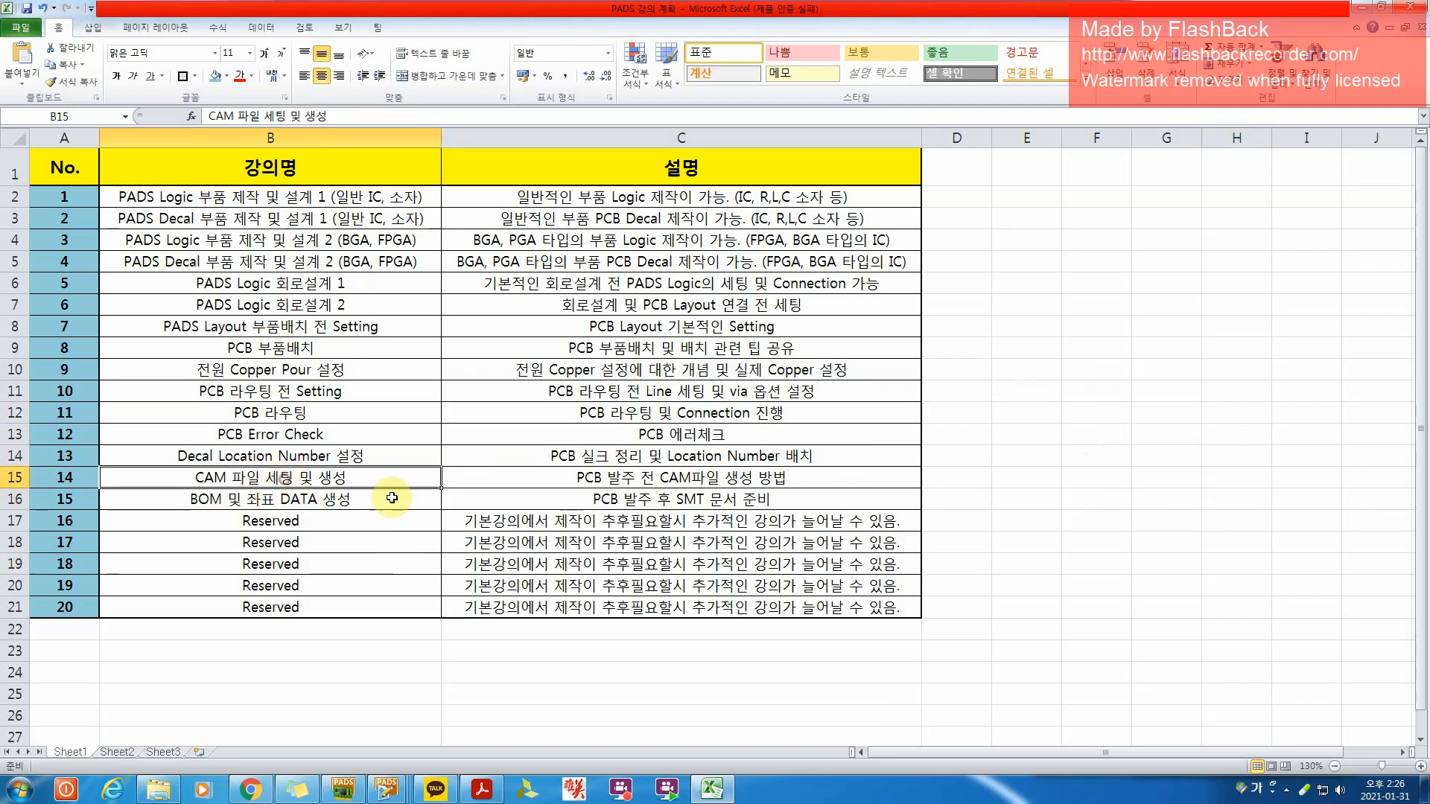
left_click(352, 495)
left_click(619, 516)
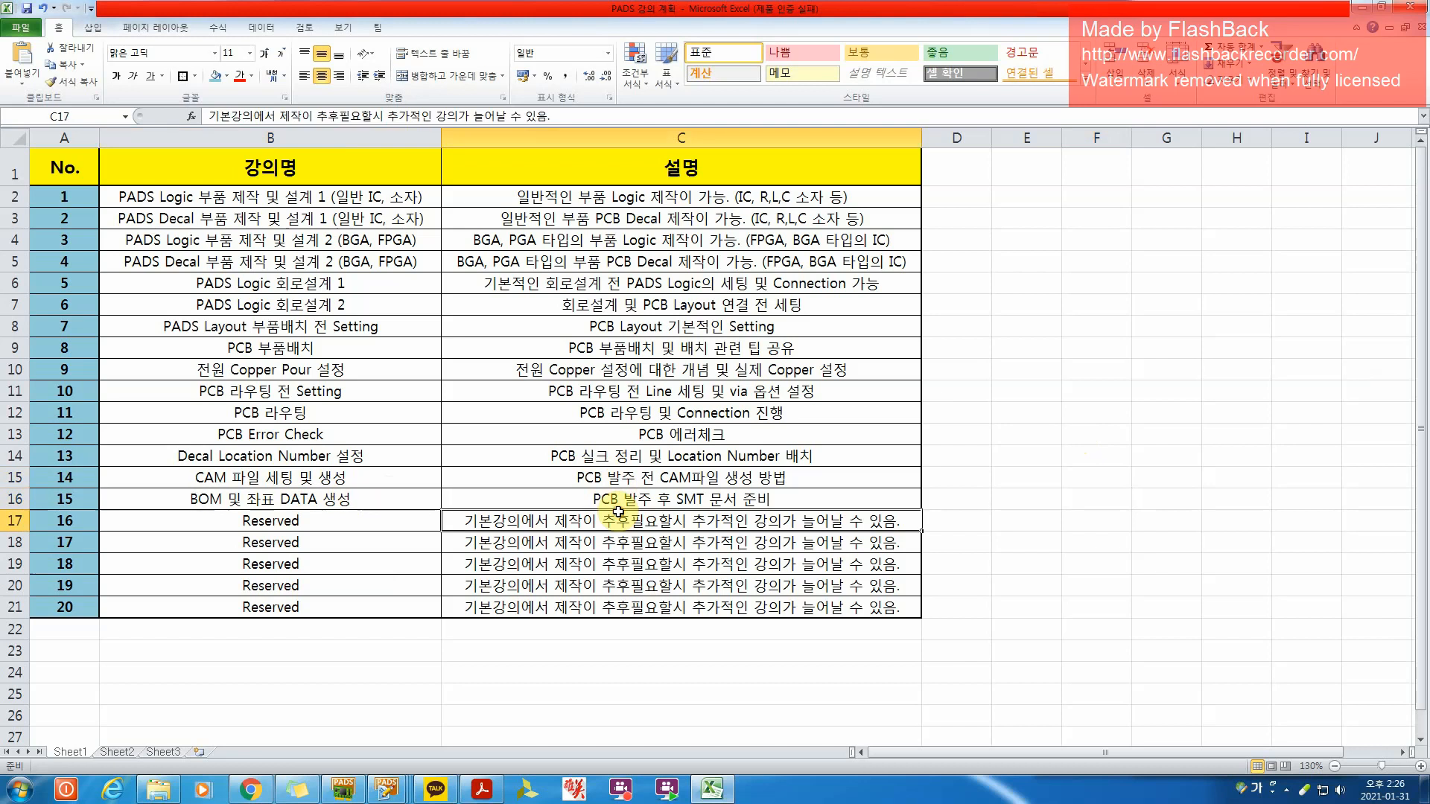
left_click(626, 501)
left_click(1002, 498)
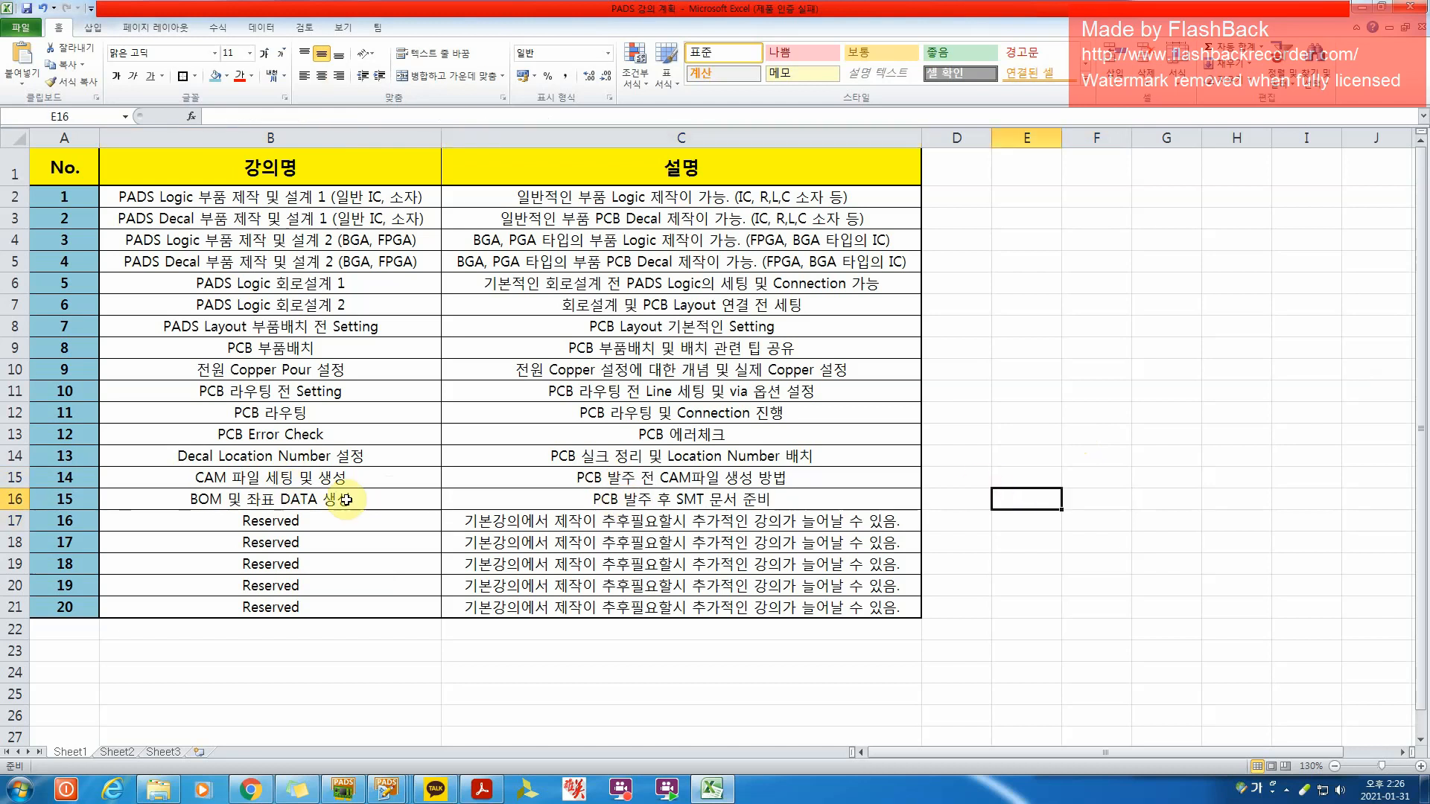
left_click(1158, 475)
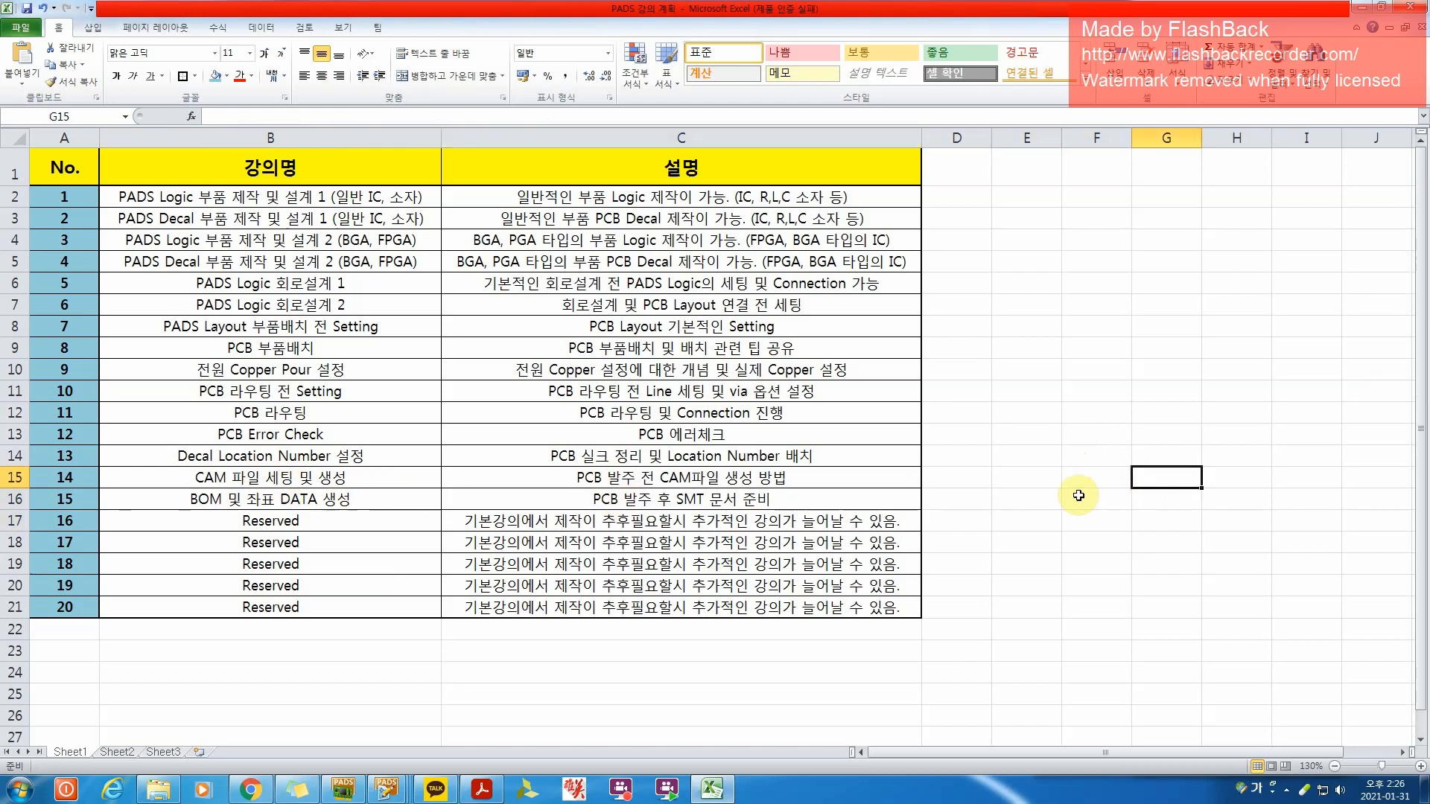
left_click_drag(813, 501, 302, 499)
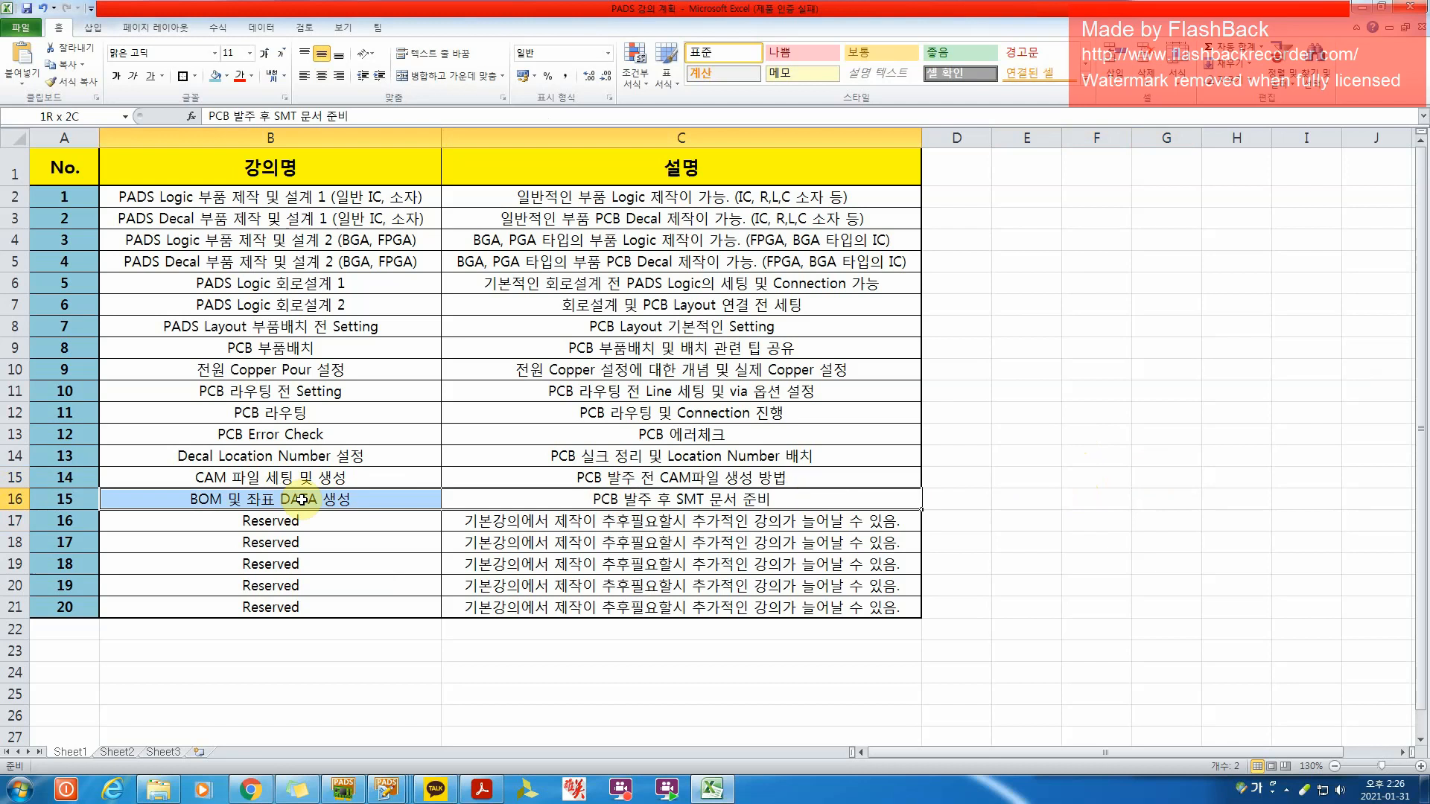
left_click(551, 497)
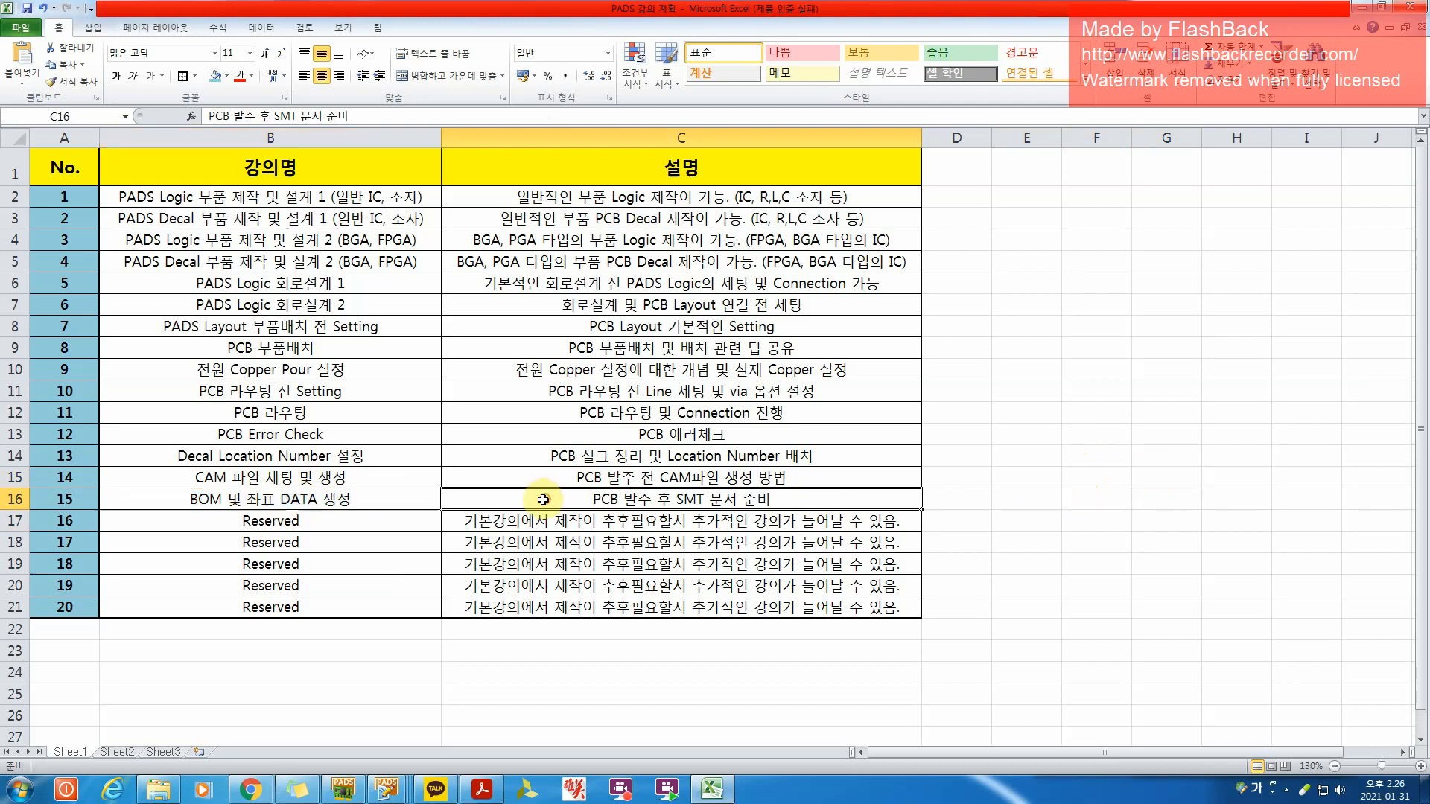
left_click(400, 495)
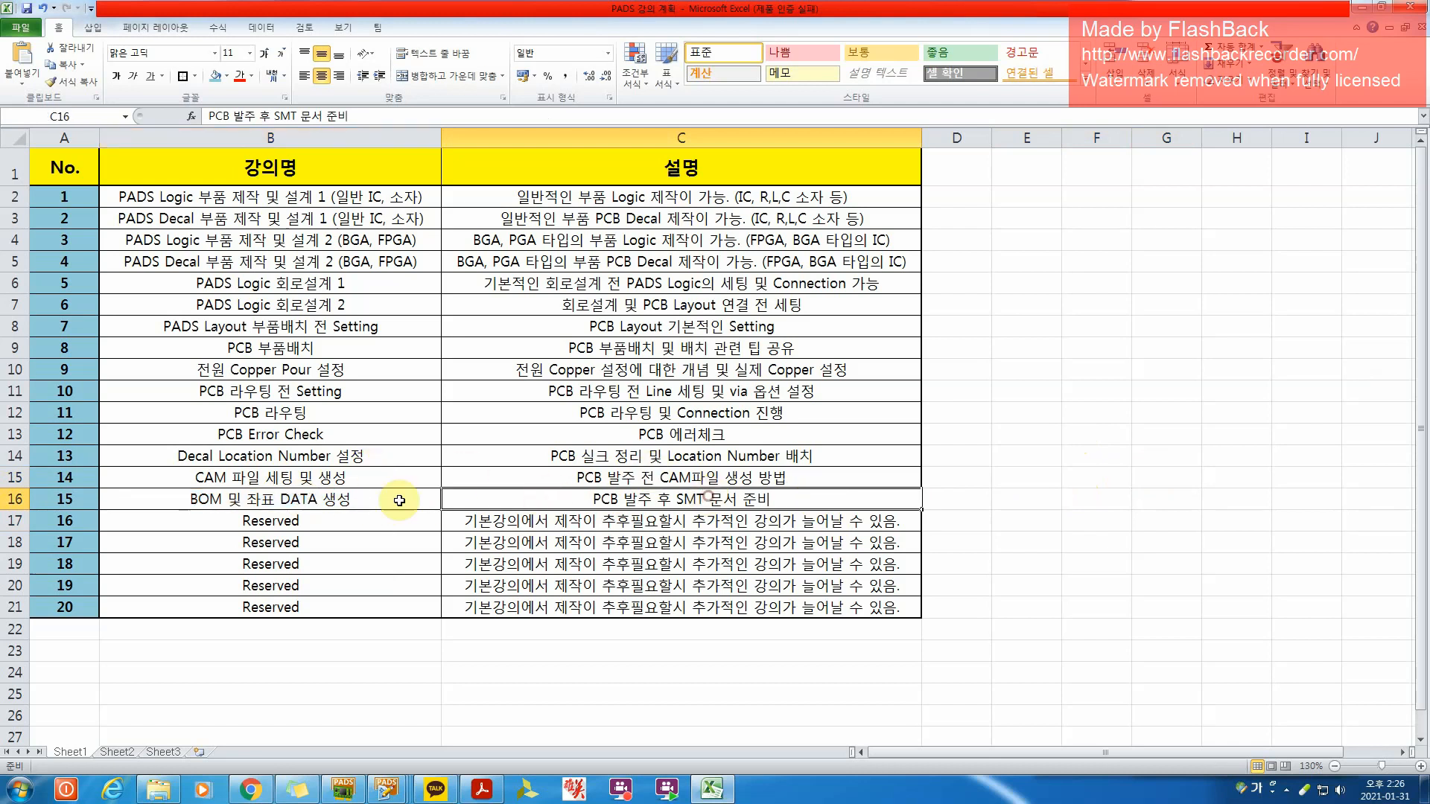
left_click(1251, 372)
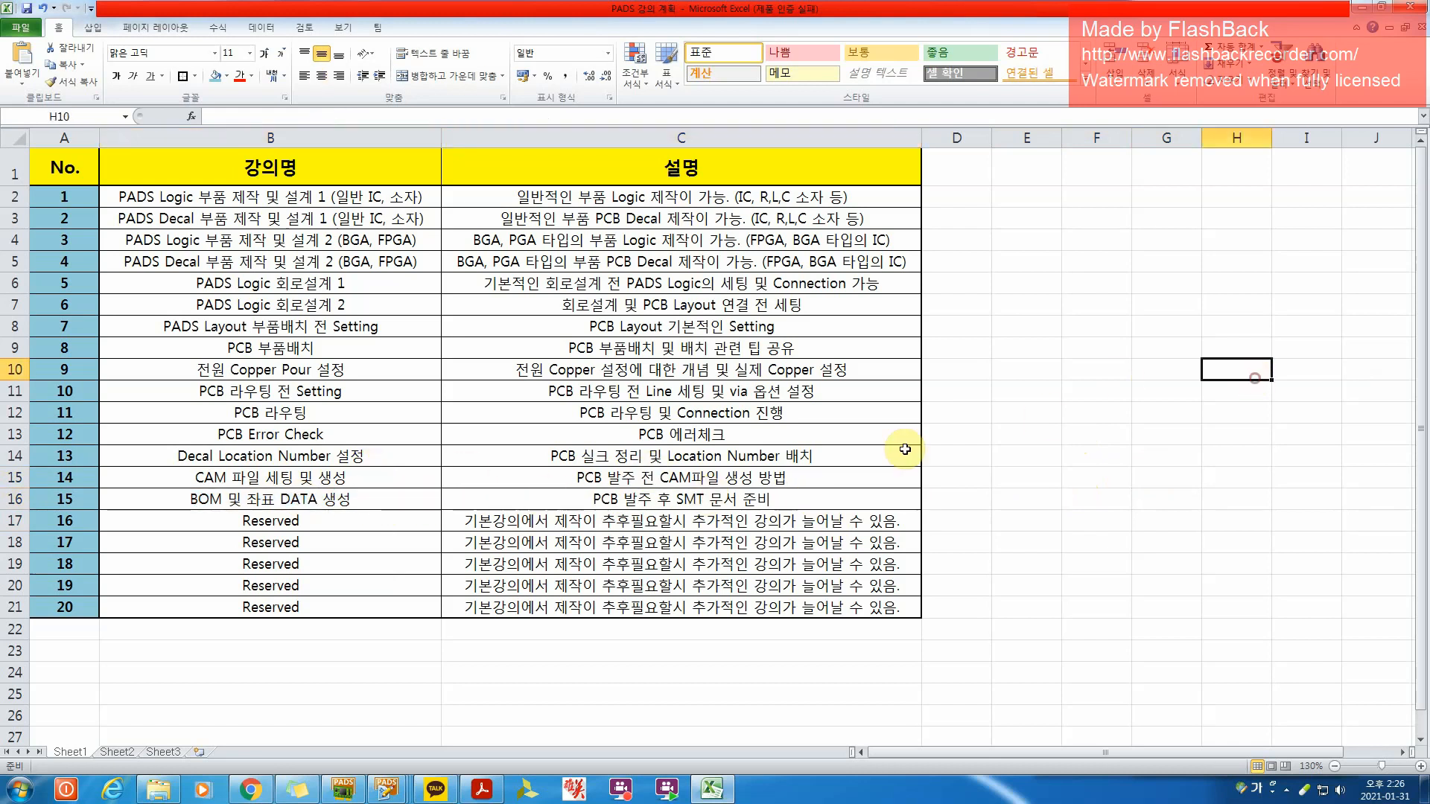
Examine lecture 15 on BOM and coordinate data generation, along with the full range of lectures 1 to 15
left_click(350, 504)
left_click(678, 503)
left_click(1278, 474)
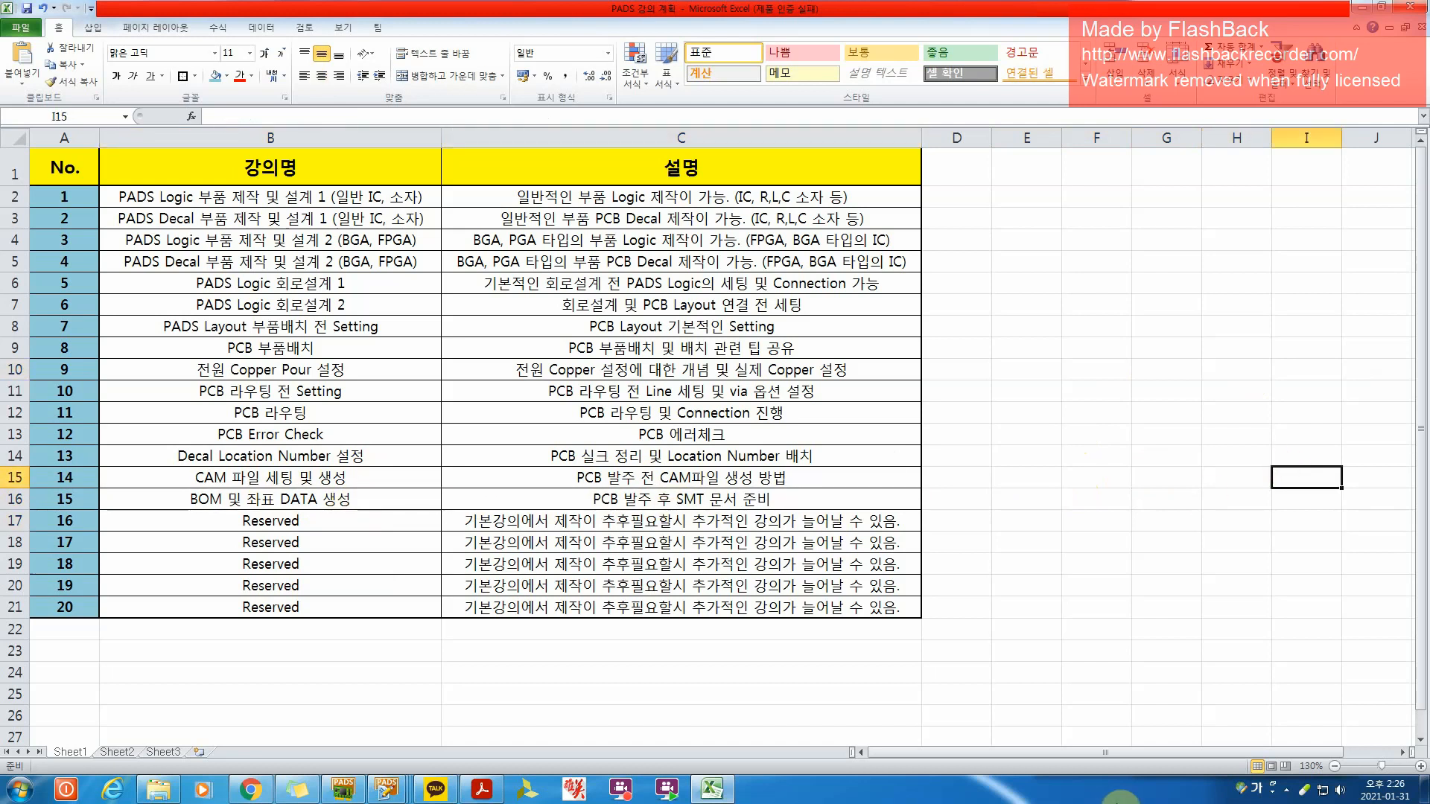
left_click_drag(186, 198, 745, 499)
left_click(1104, 482)
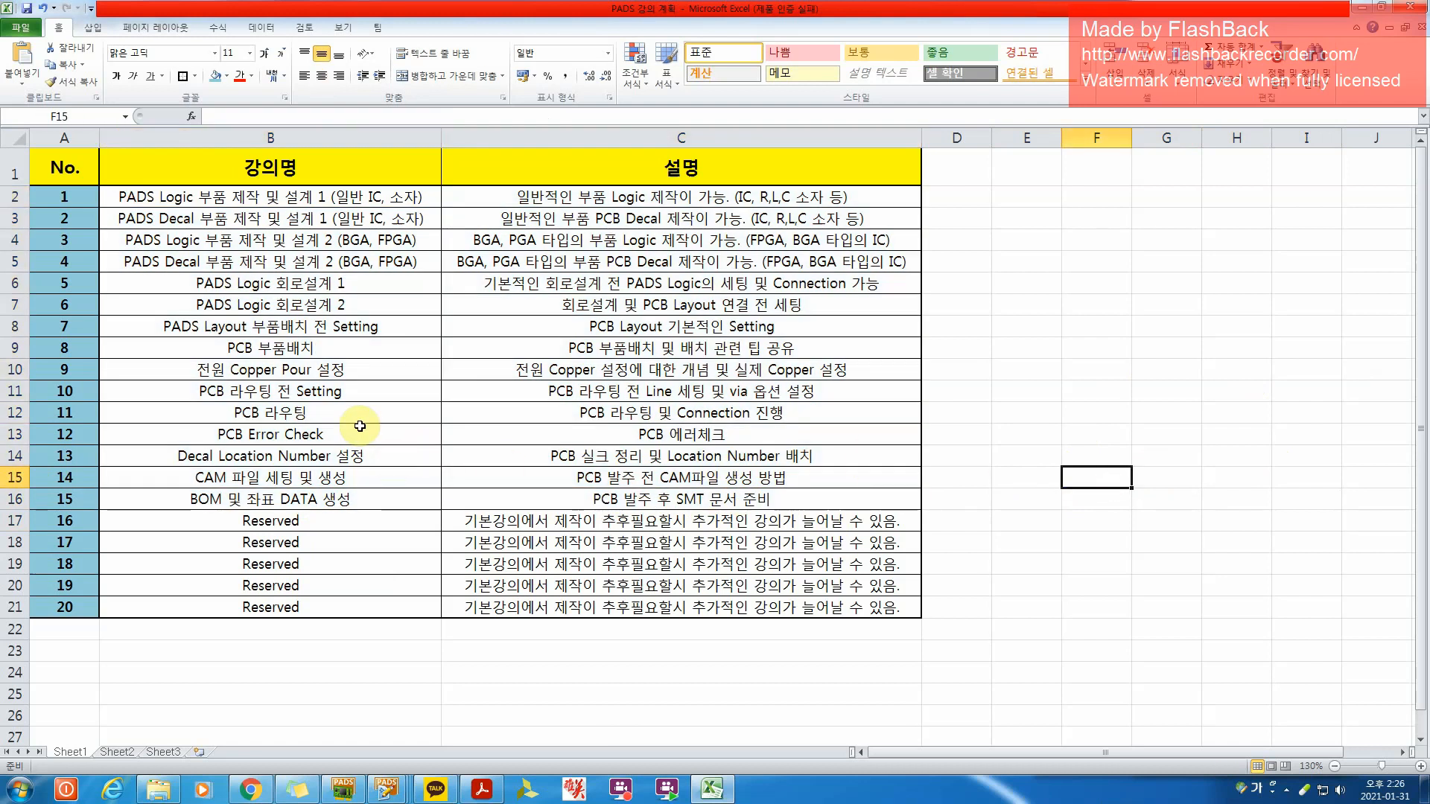
Examine the name and description of lecture 11, PCB routing, in the course plan
left_click_drag(229, 417, 555, 417)
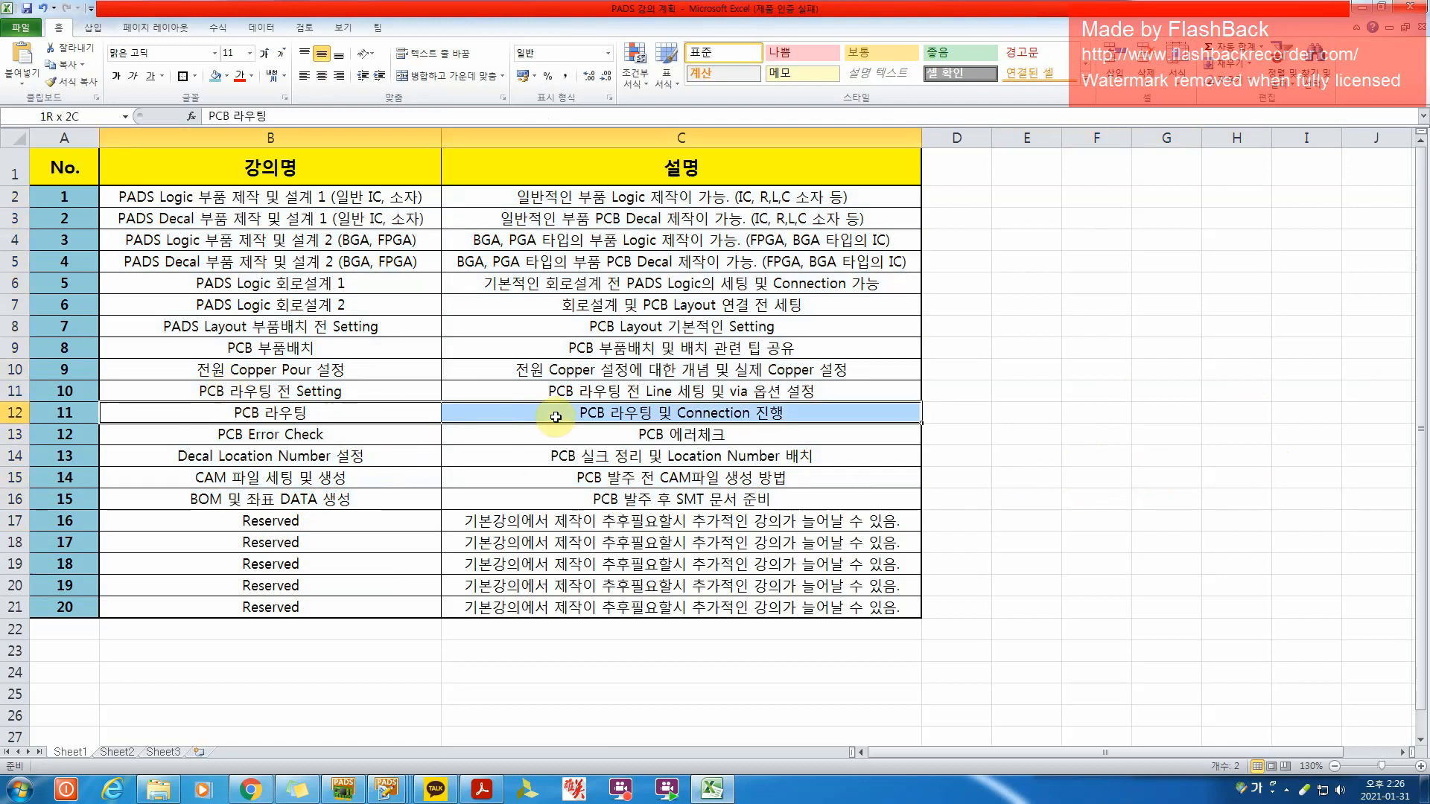
left_click(554, 417)
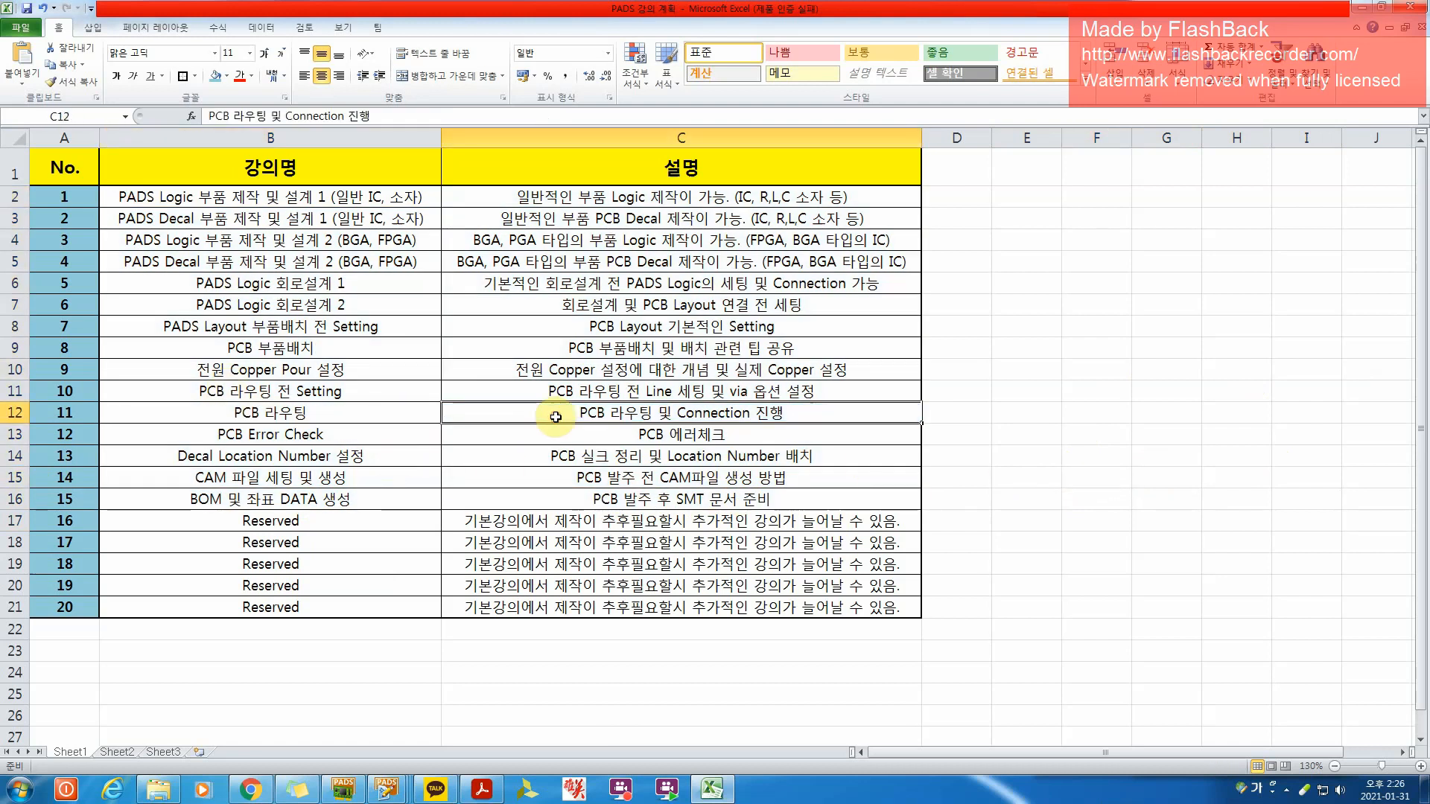
left_click(1069, 417)
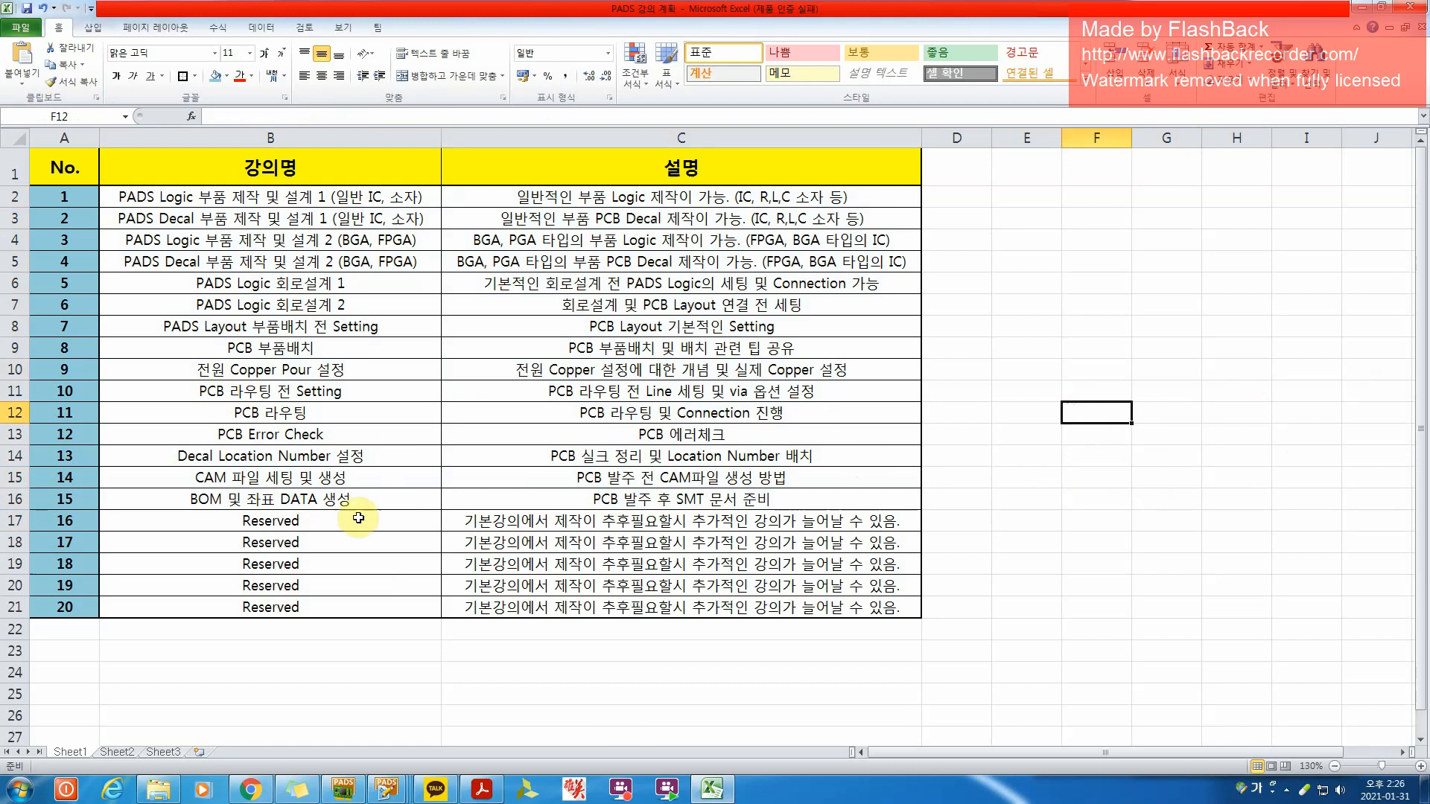
Examine the reserved lectures at the end of the plan and the complete list of lectures 1 to 20
left_click(332, 517)
left_click(336, 546)
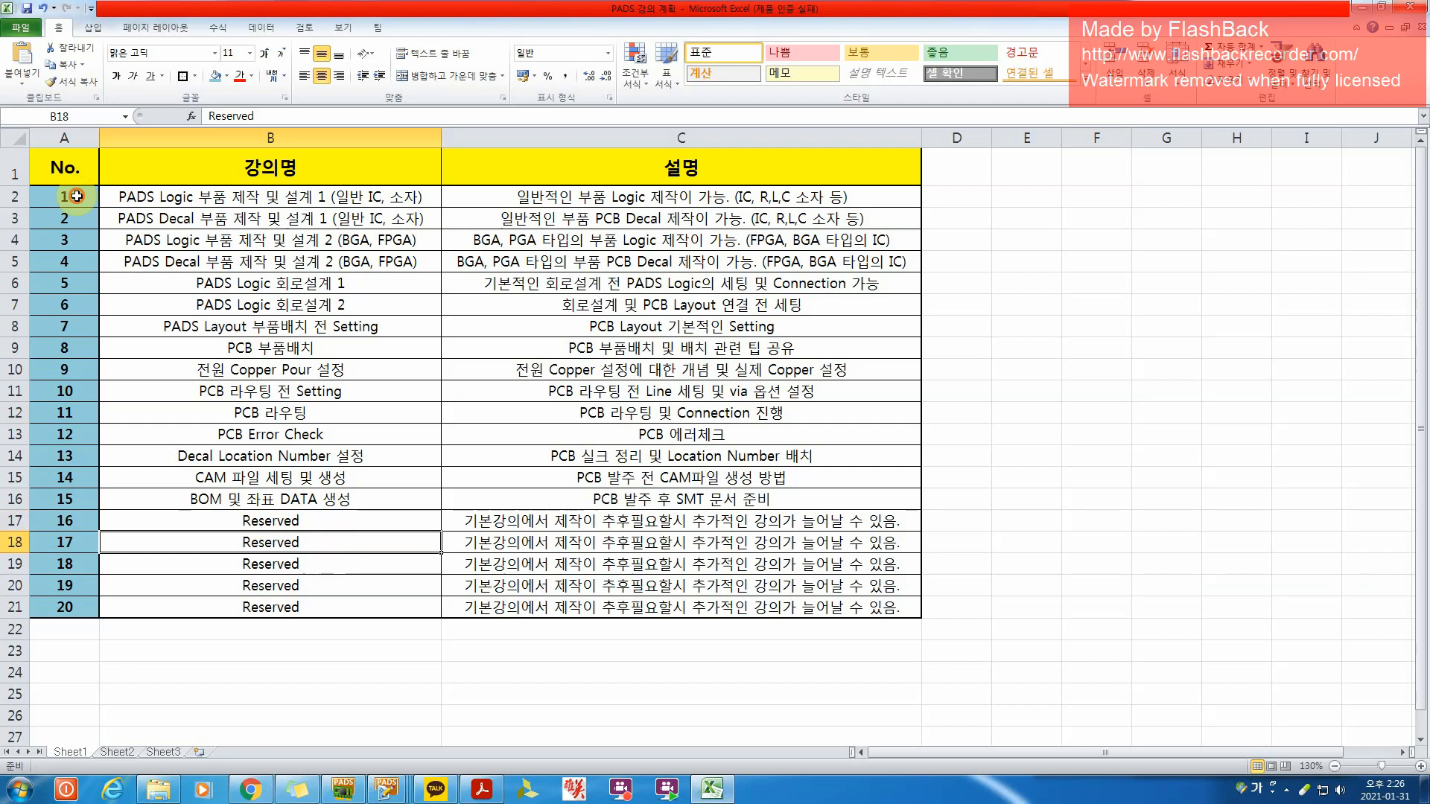
left_click_drag(77, 196, 894, 607)
left_click(1167, 629)
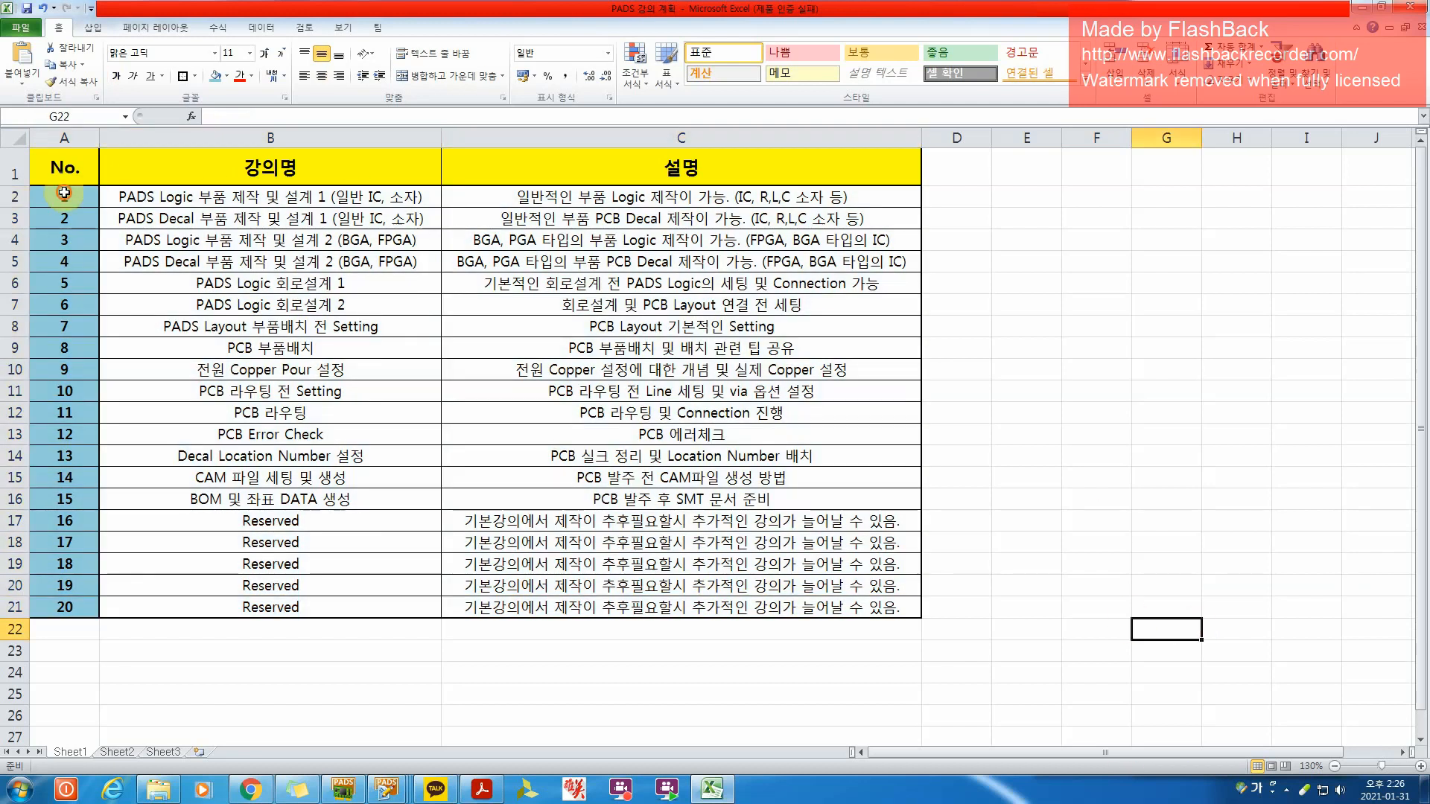
left_click_drag(64, 193, 64, 607)
left_click(857, 607)
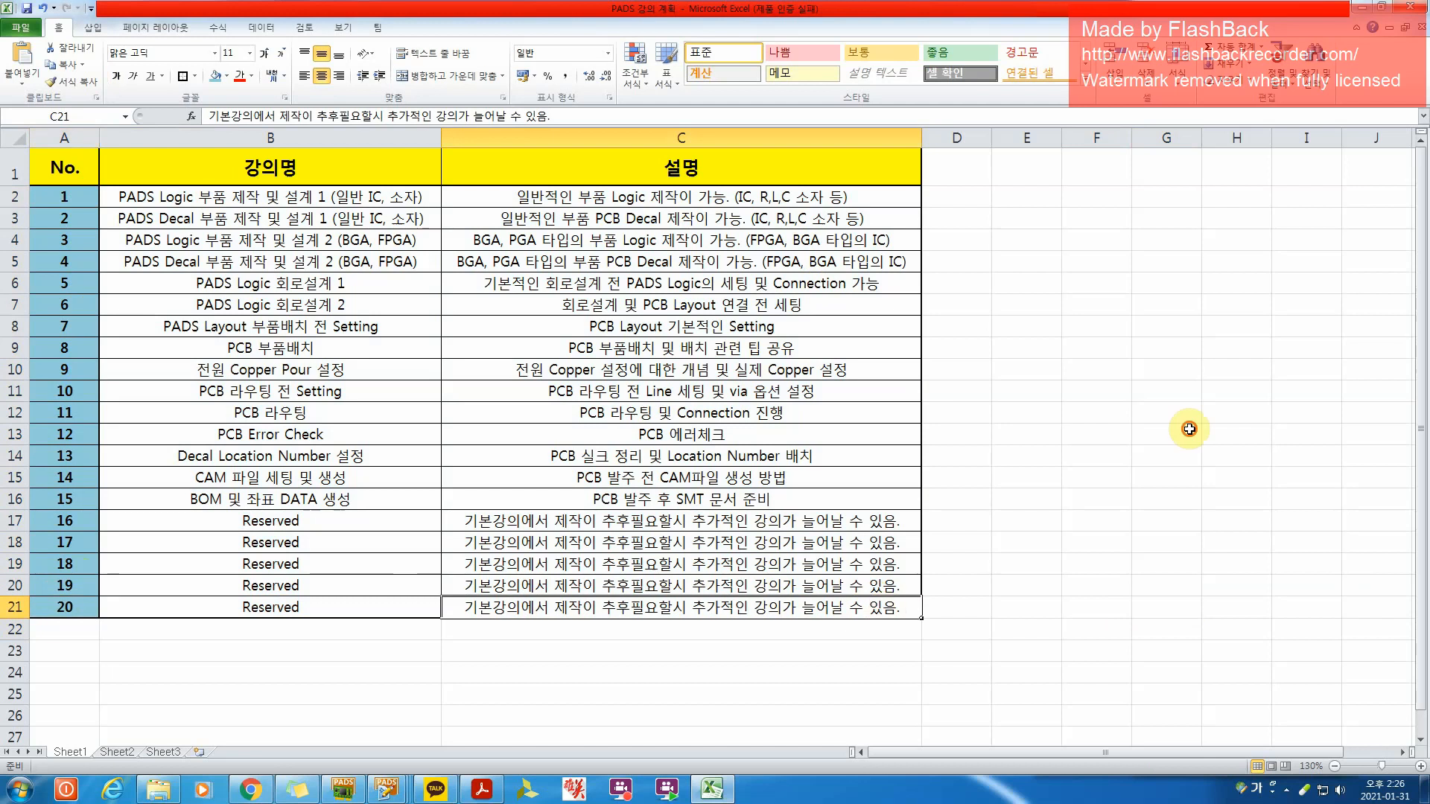
left_click(1190, 430)
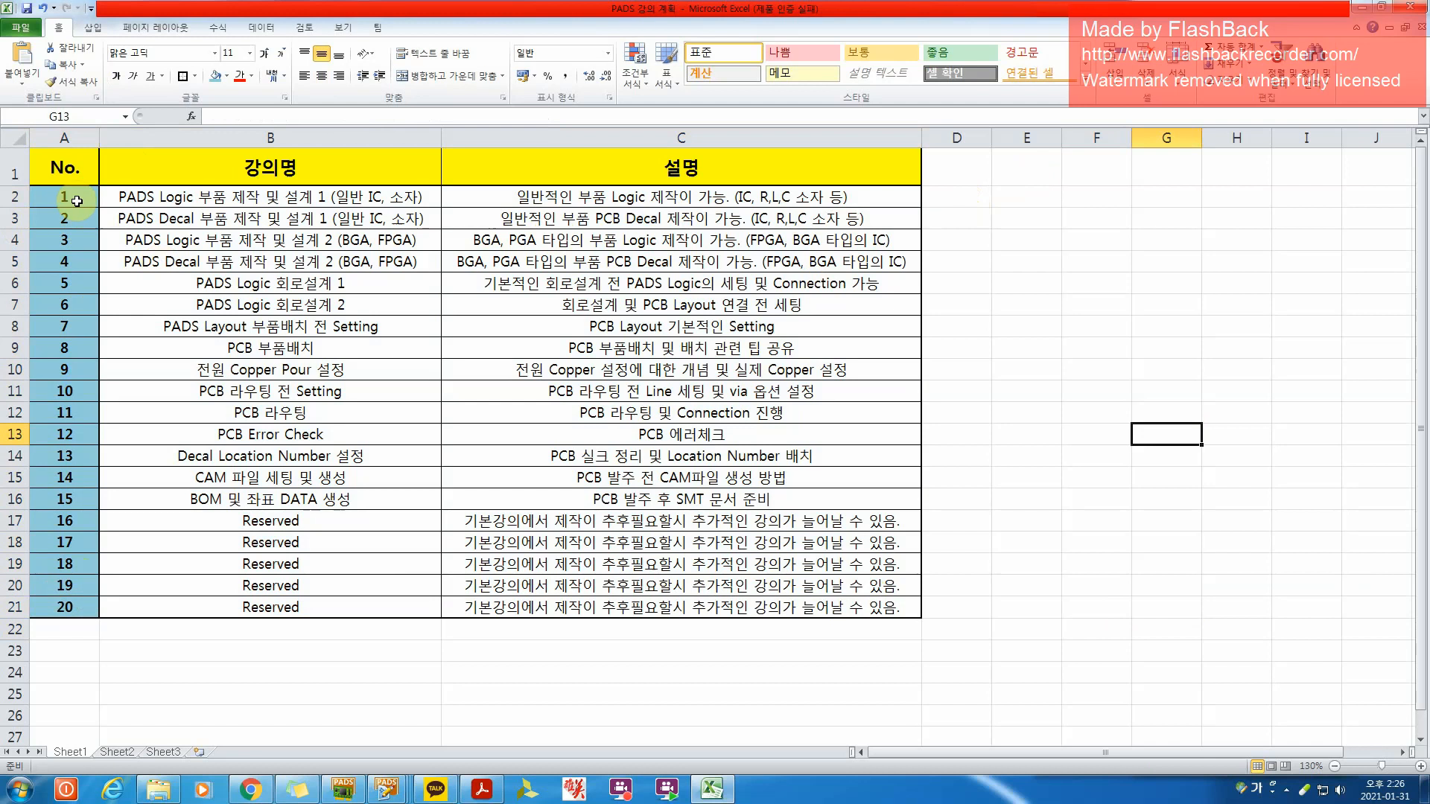
left_click_drag(76, 197, 892, 607)
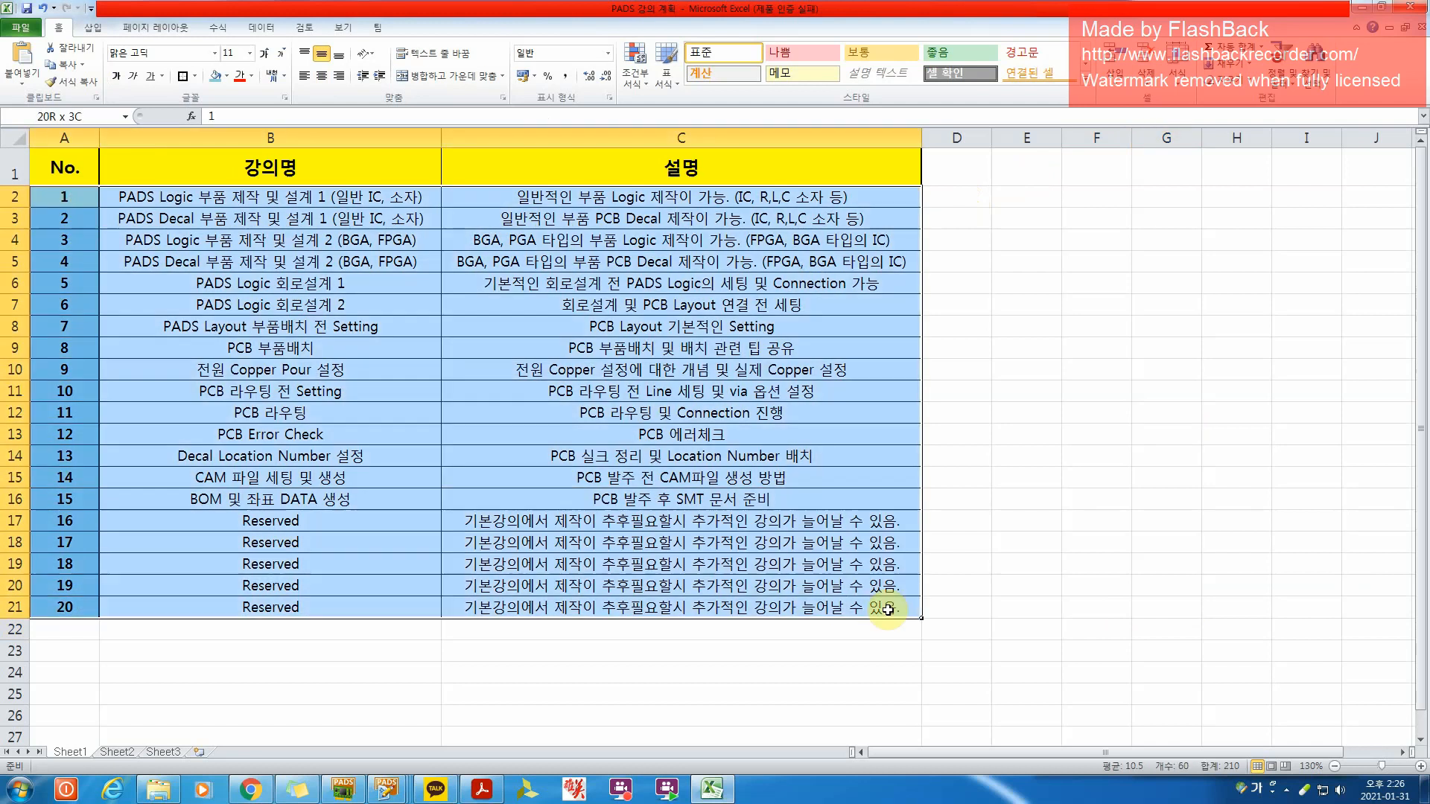
left_click(1214, 615)
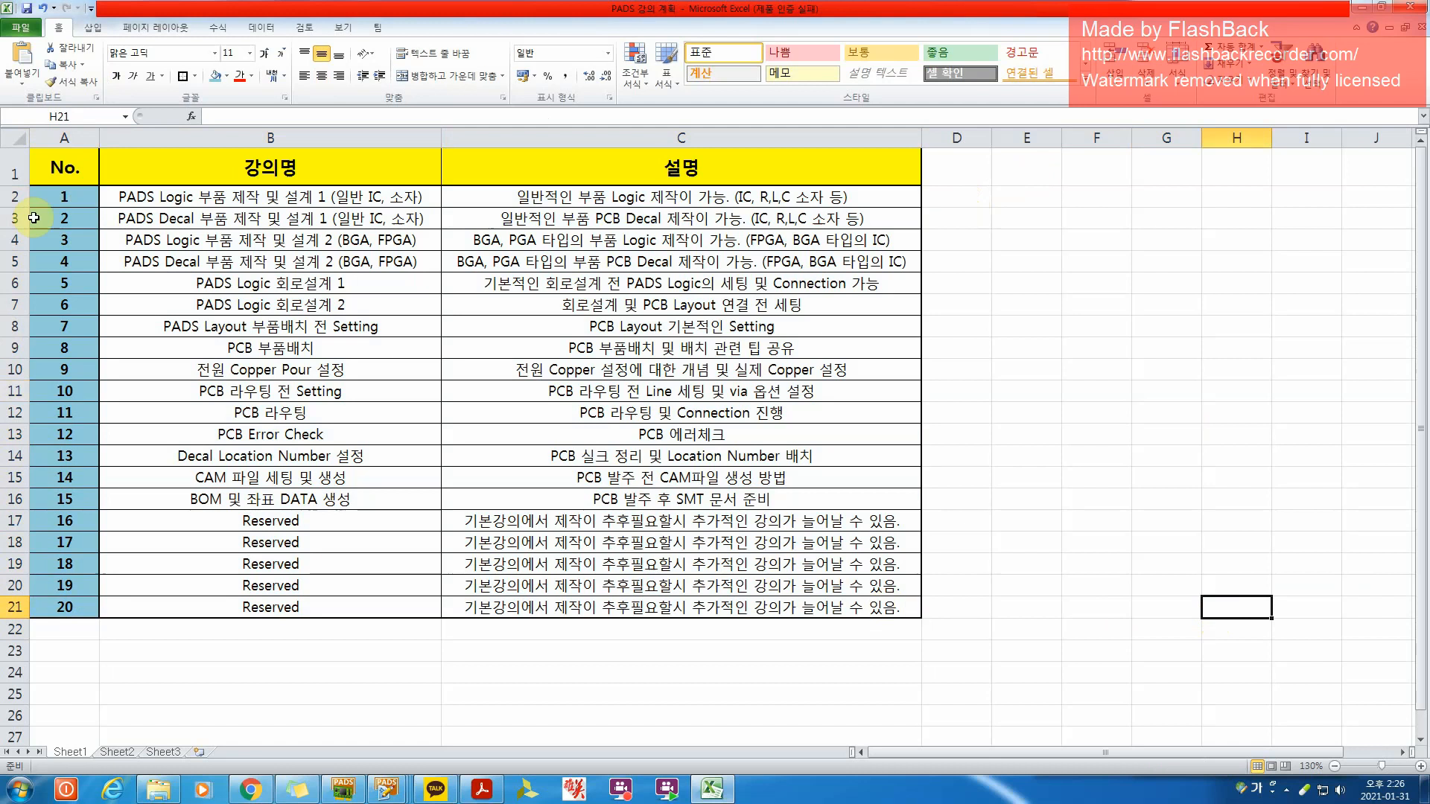
left_click_drag(55, 198, 789, 619)
left_click(940, 661)
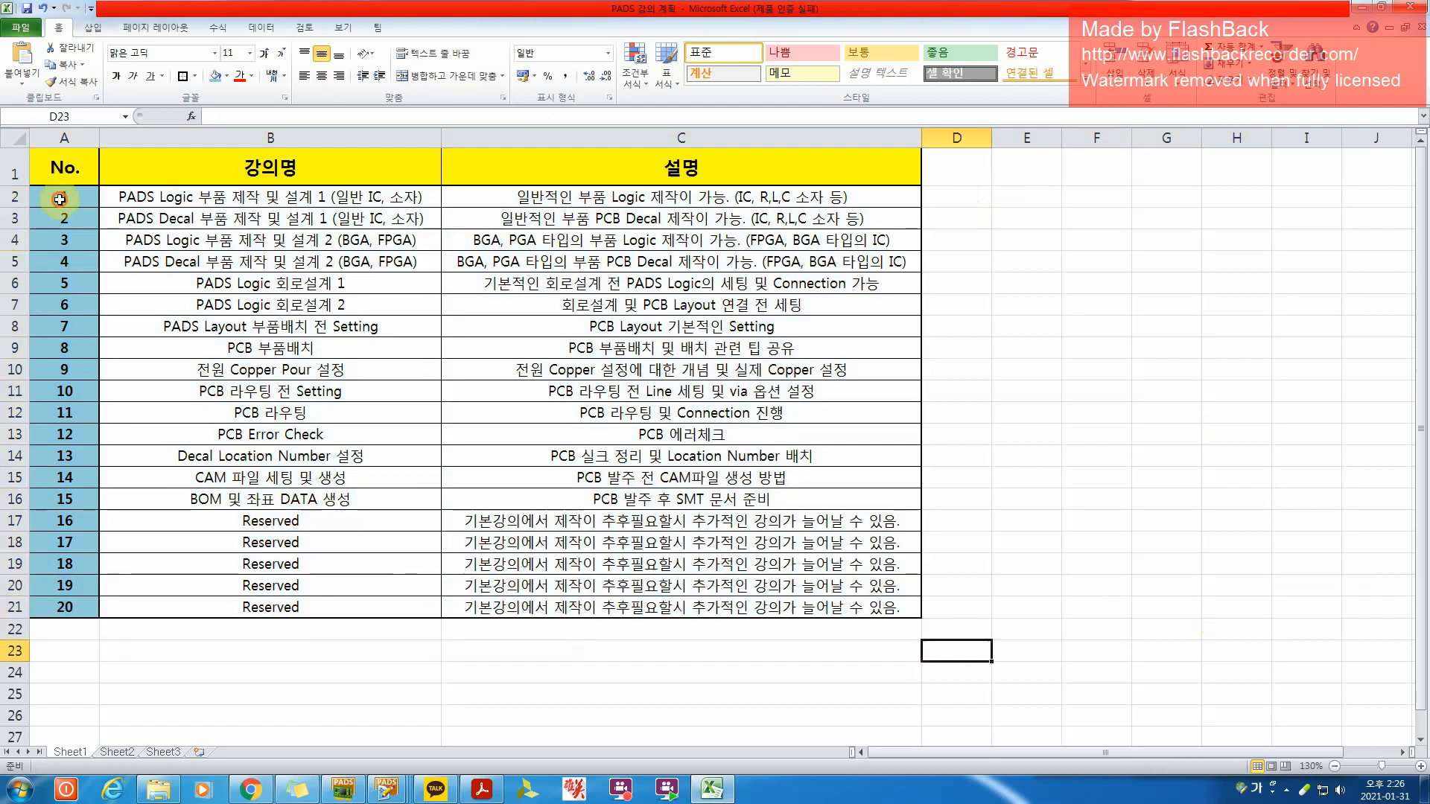
left_click_drag(60, 199, 834, 611)
left_click(958, 584)
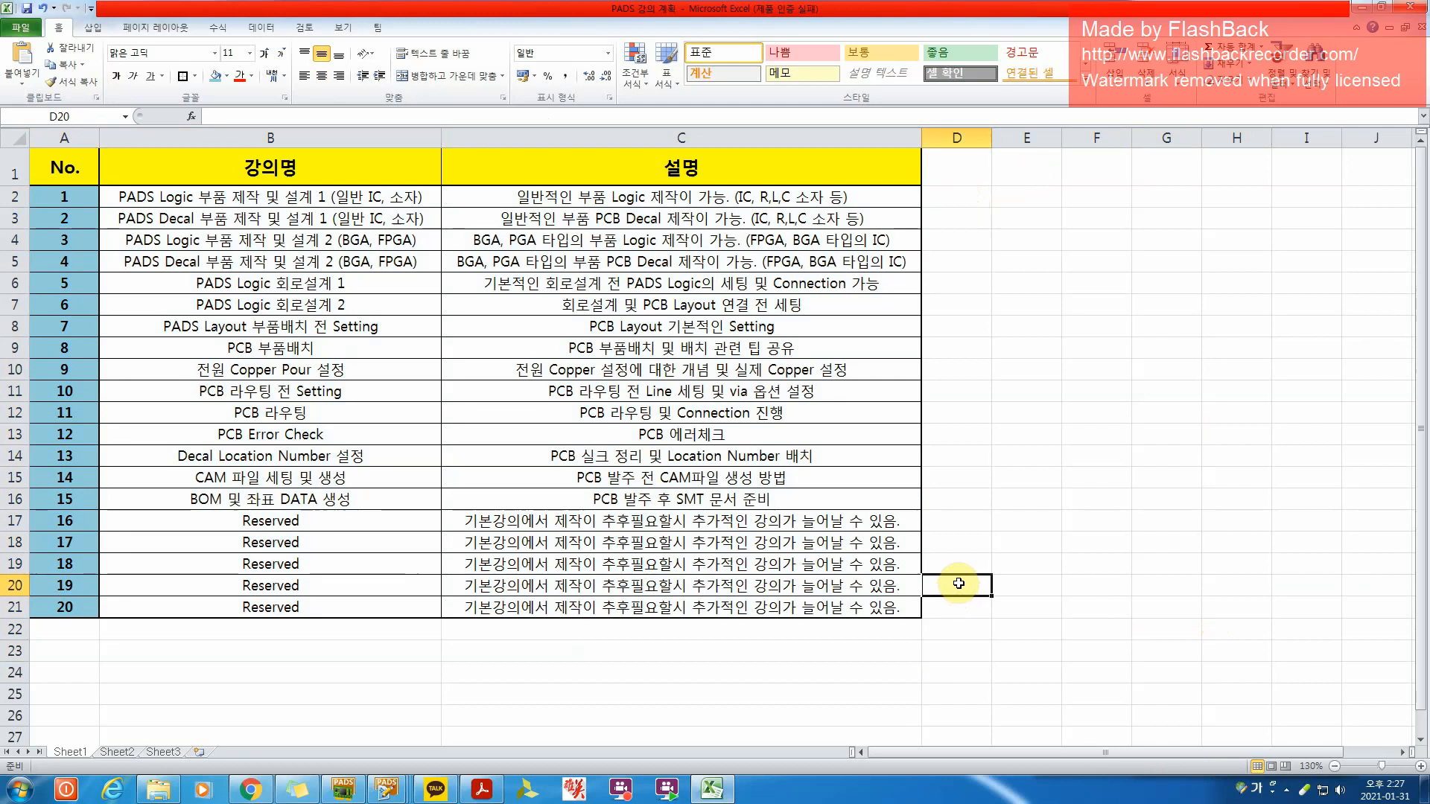
left_click(1020, 536)
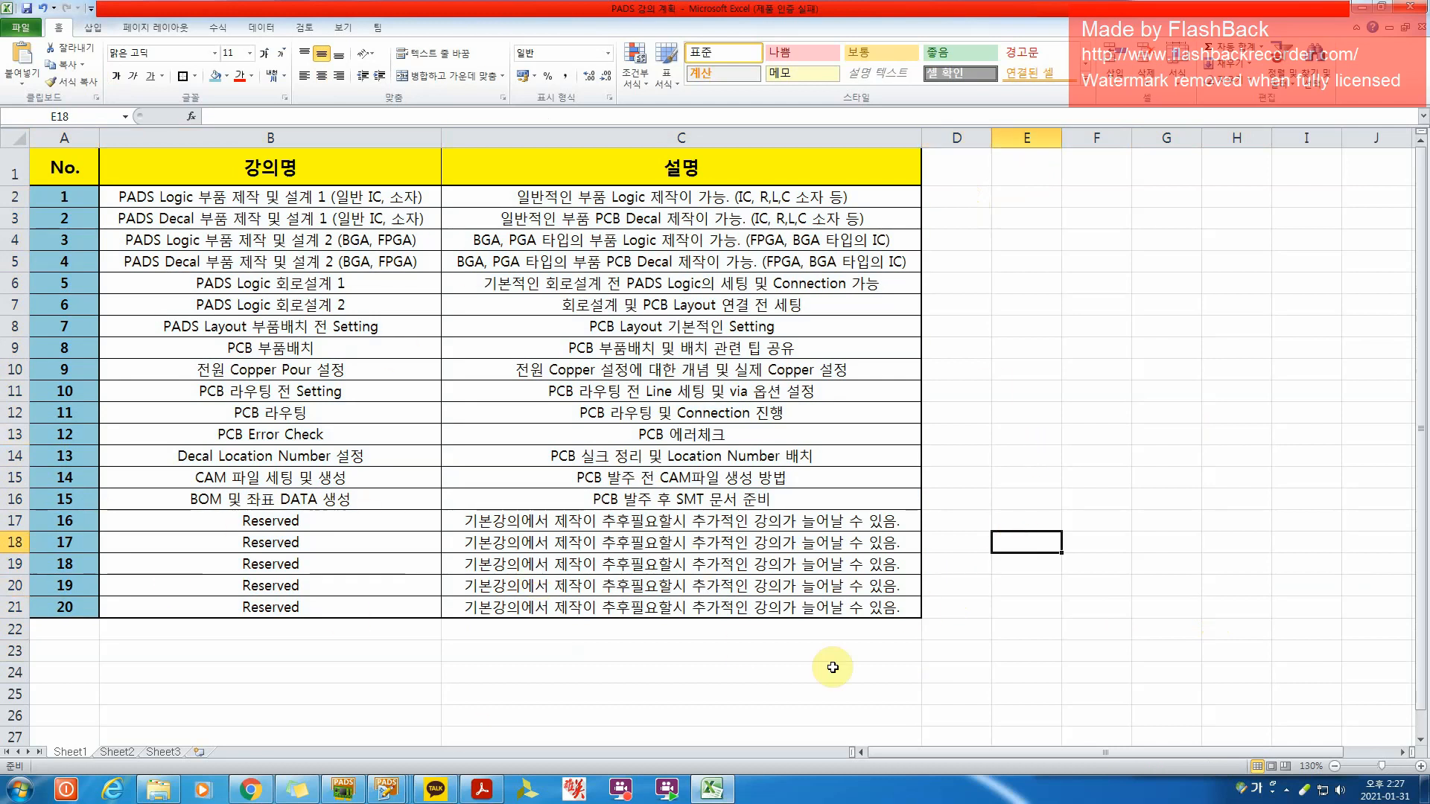
Examine the names and descriptions of lectures 5 and 6 on PADS Logic circuit design
left_click(1047, 262)
left_click(1043, 200)
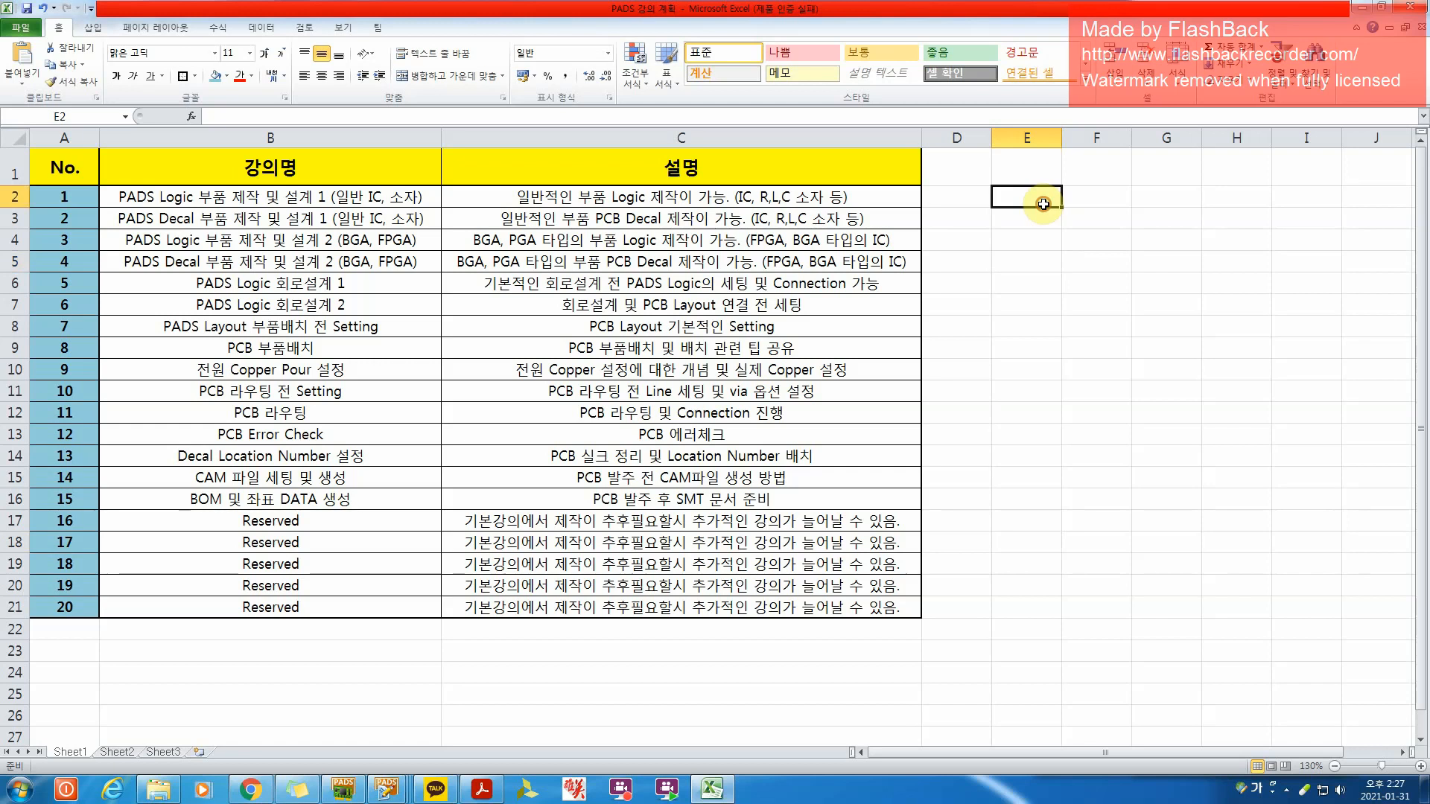
left_click_drag(293, 283, 634, 308)
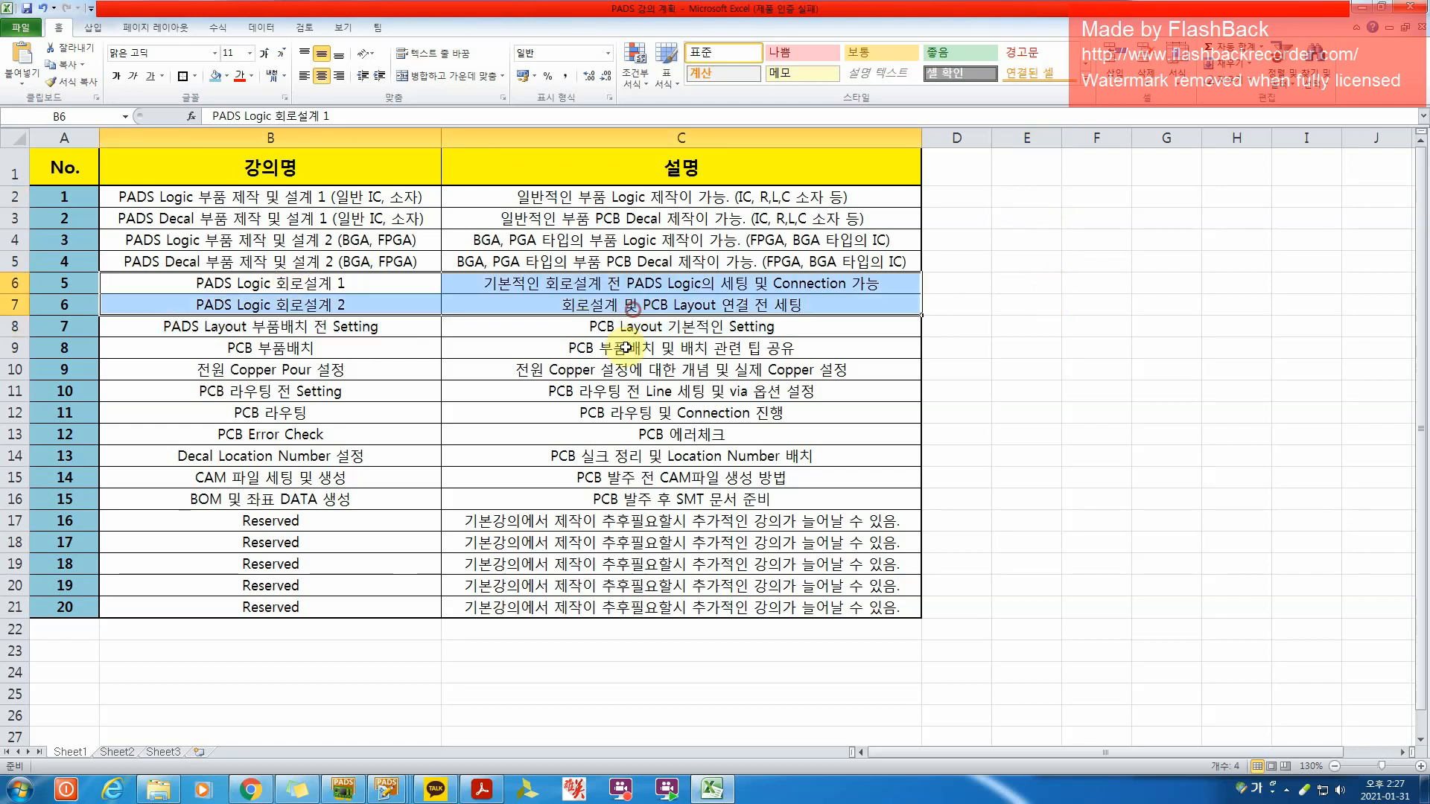
left_click(1218, 306)
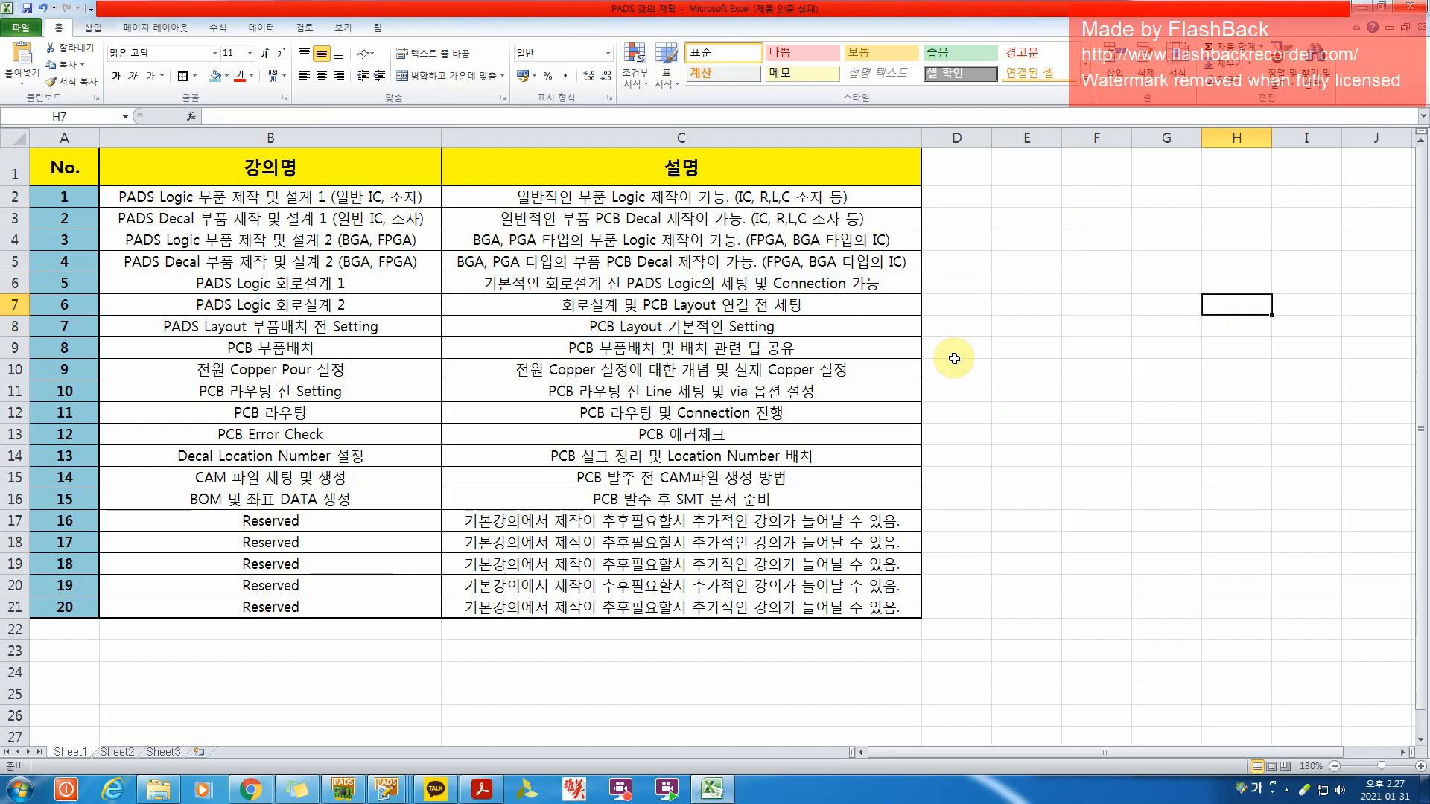
left_click(972, 306)
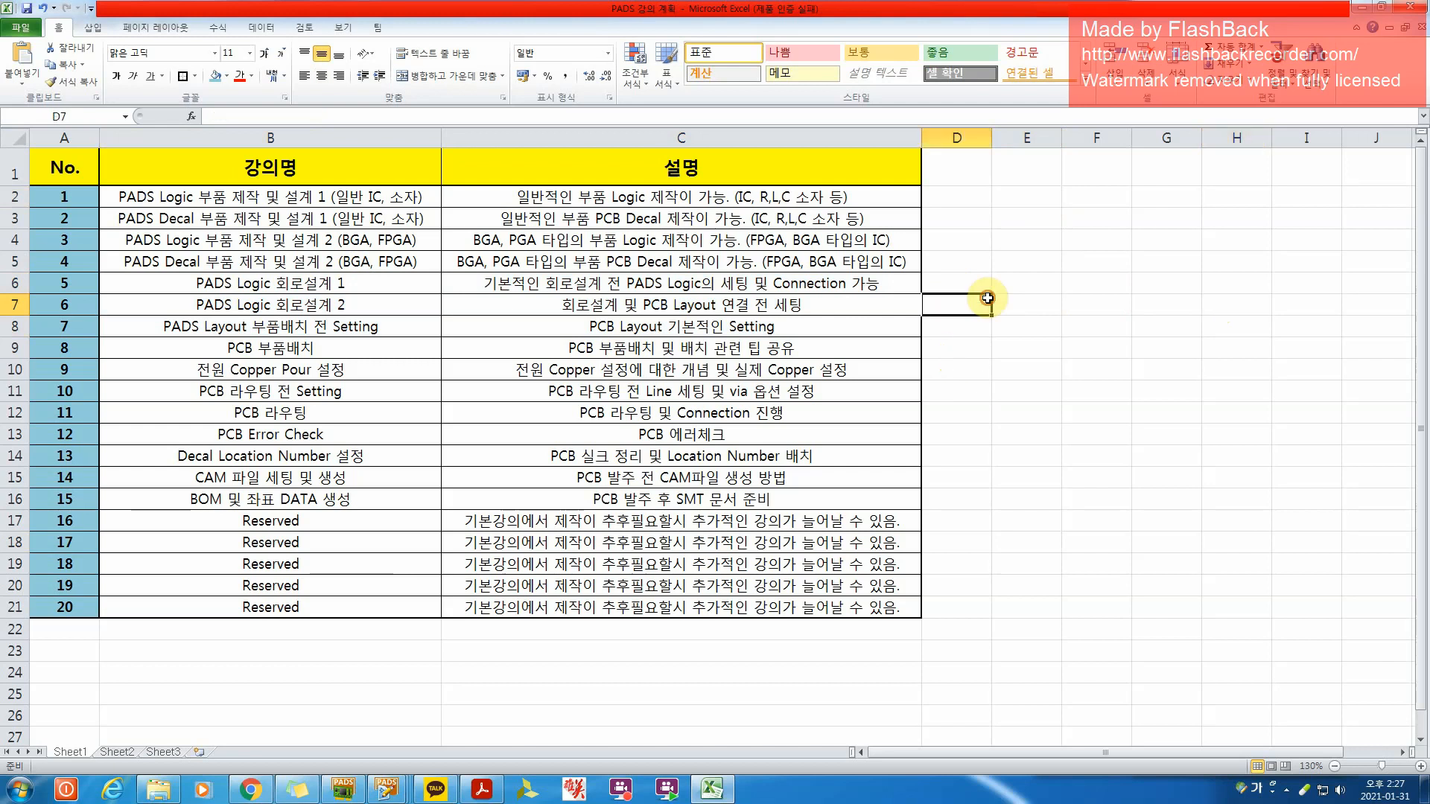
left_click_drag(1028, 263, 1140, 294)
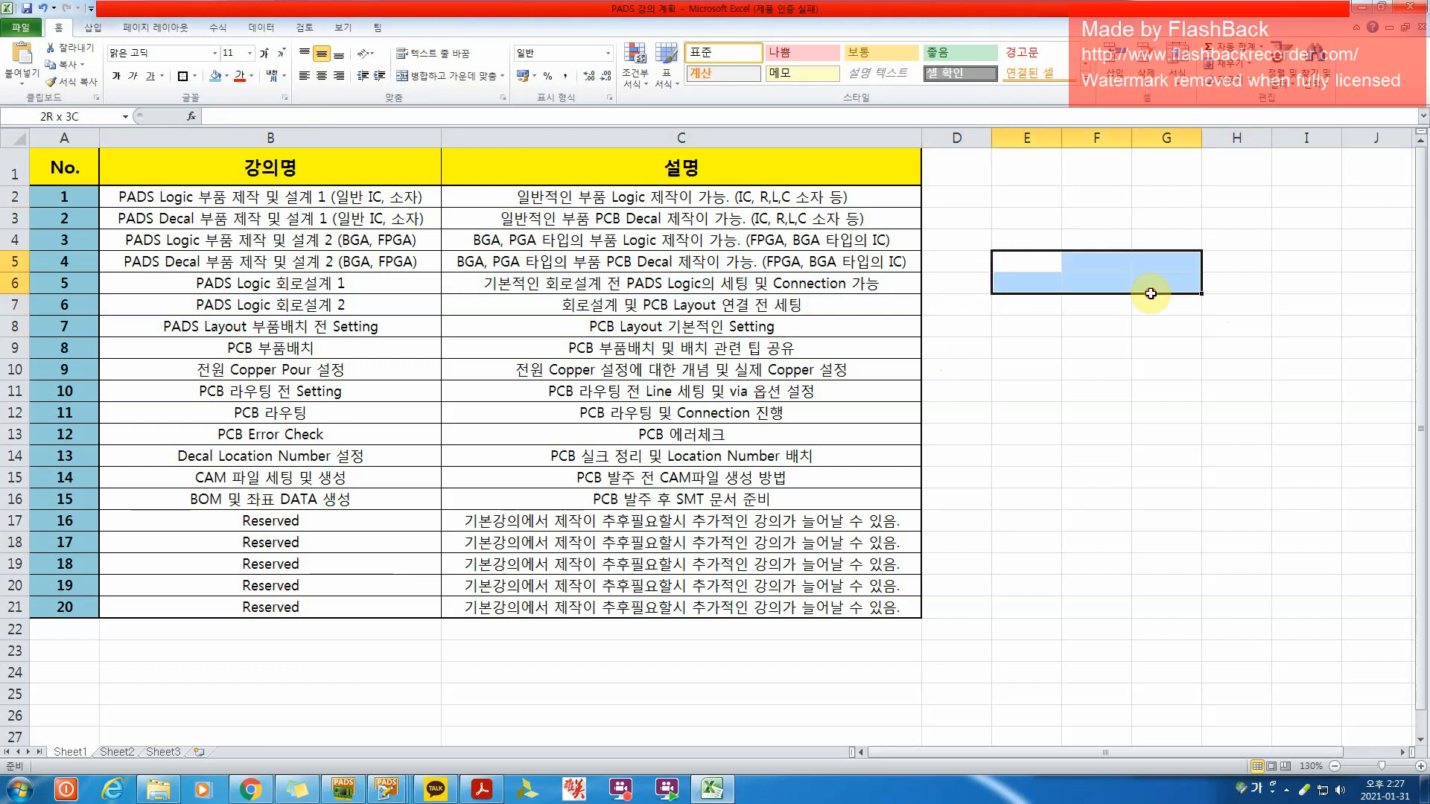
left_click(1112, 371)
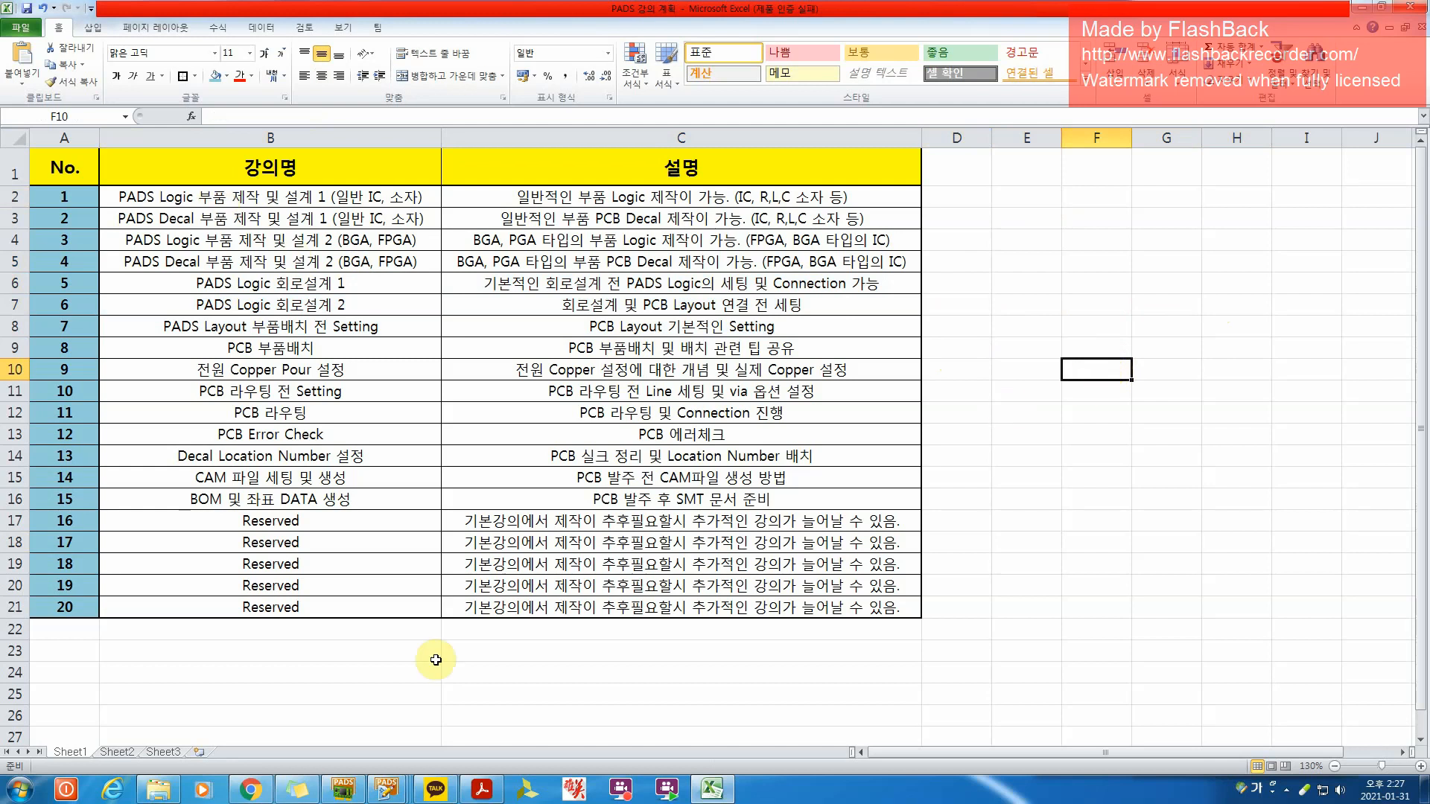
Switch to the PADS_TEST_01 schematic in PADS Logic and examine the circuits on the 1_POWER sheet
mouse_move(387, 787)
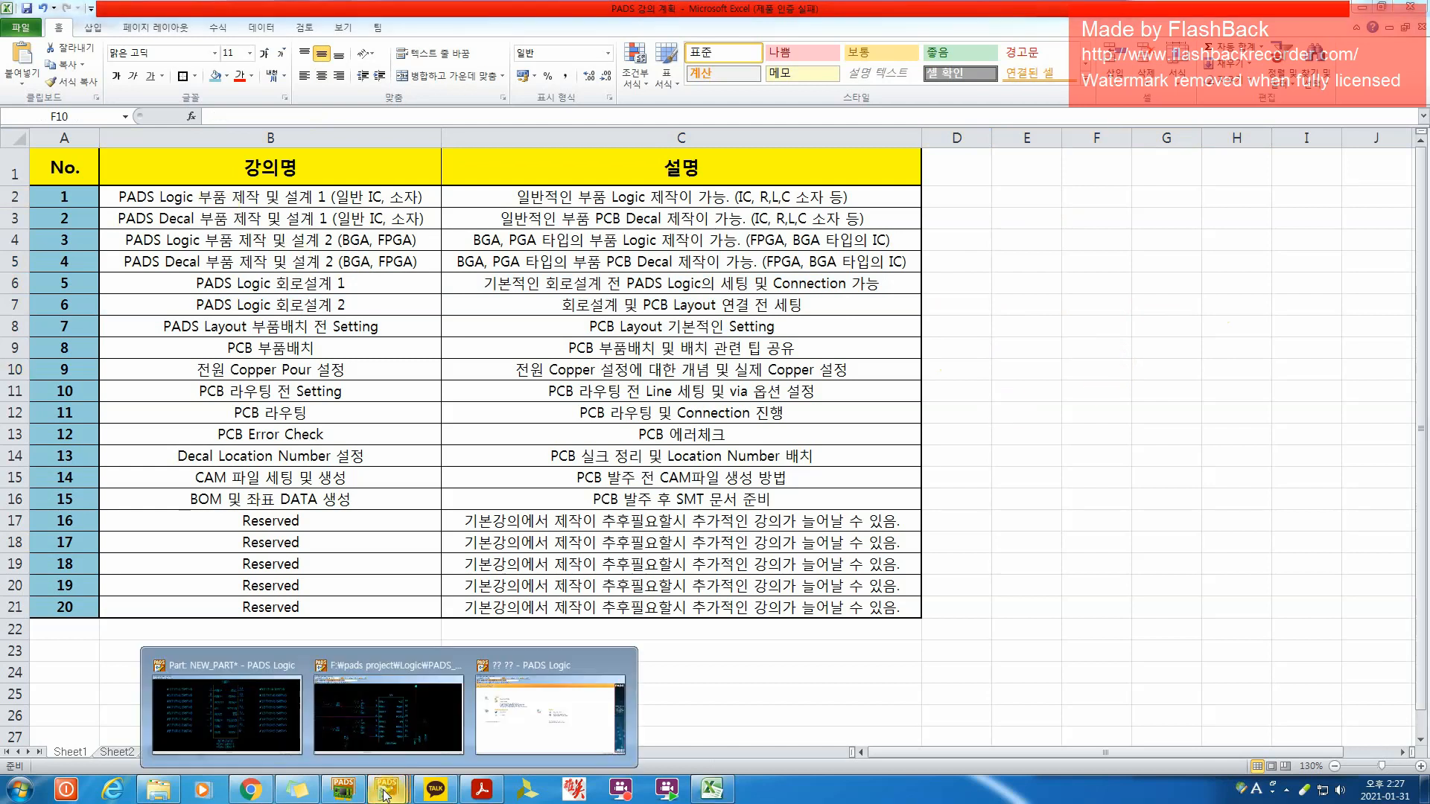
left_click(389, 708)
left_click(165, 44)
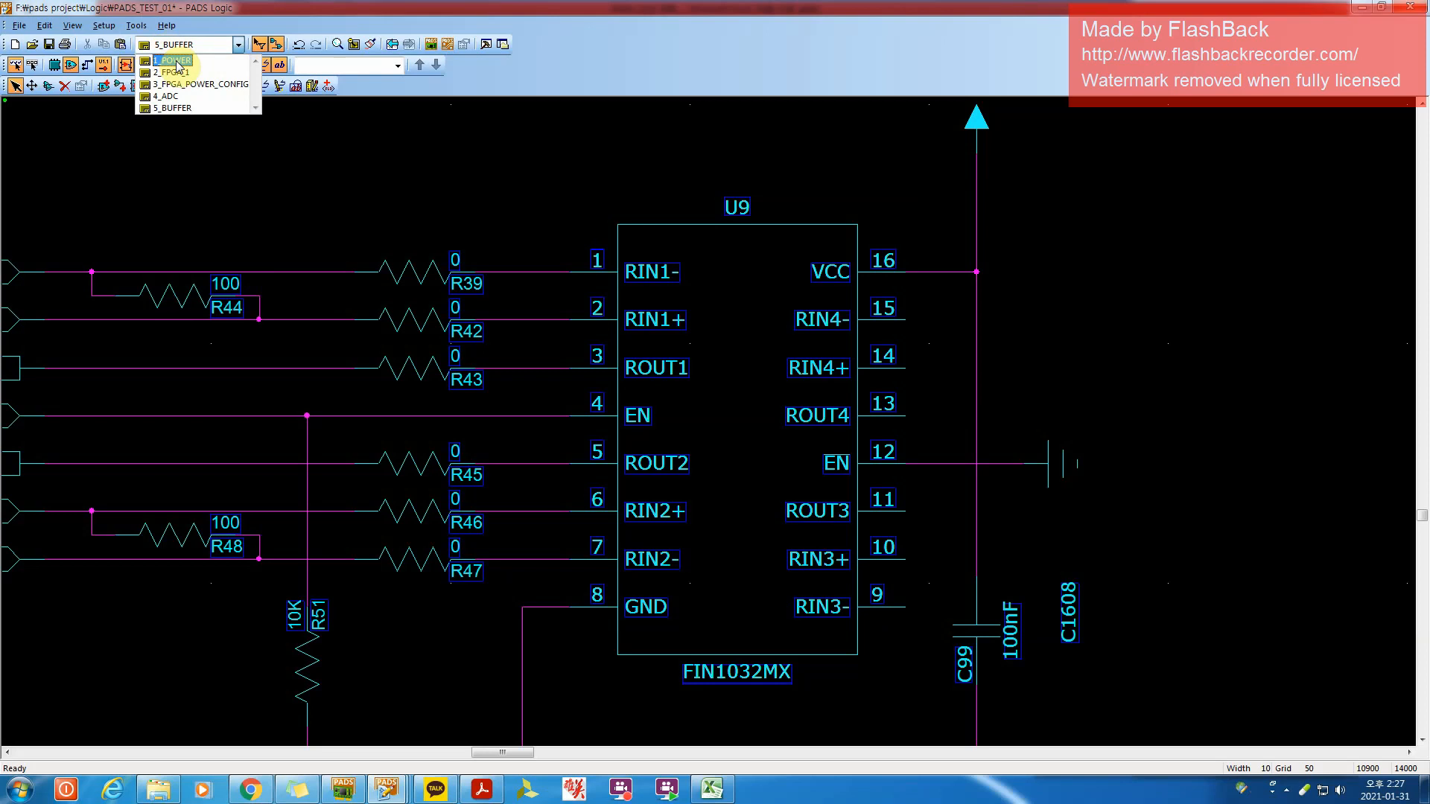
left_click(176, 56)
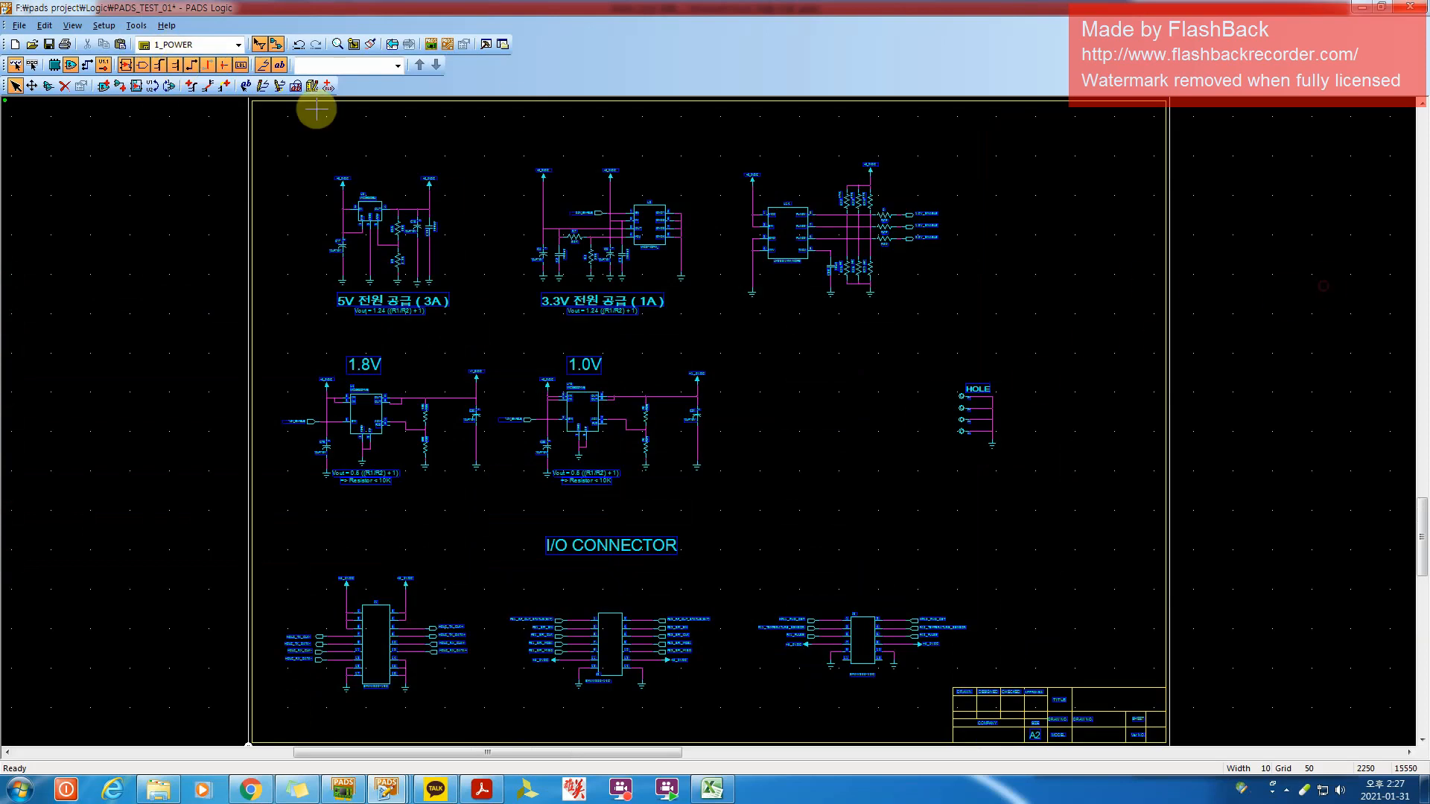
left_click_drag(273, 141, 999, 602)
Examine the 2_FPGA_1 and 3_FPGA_POWER_CONFIG sheets of the schematic
left_click(199, 45)
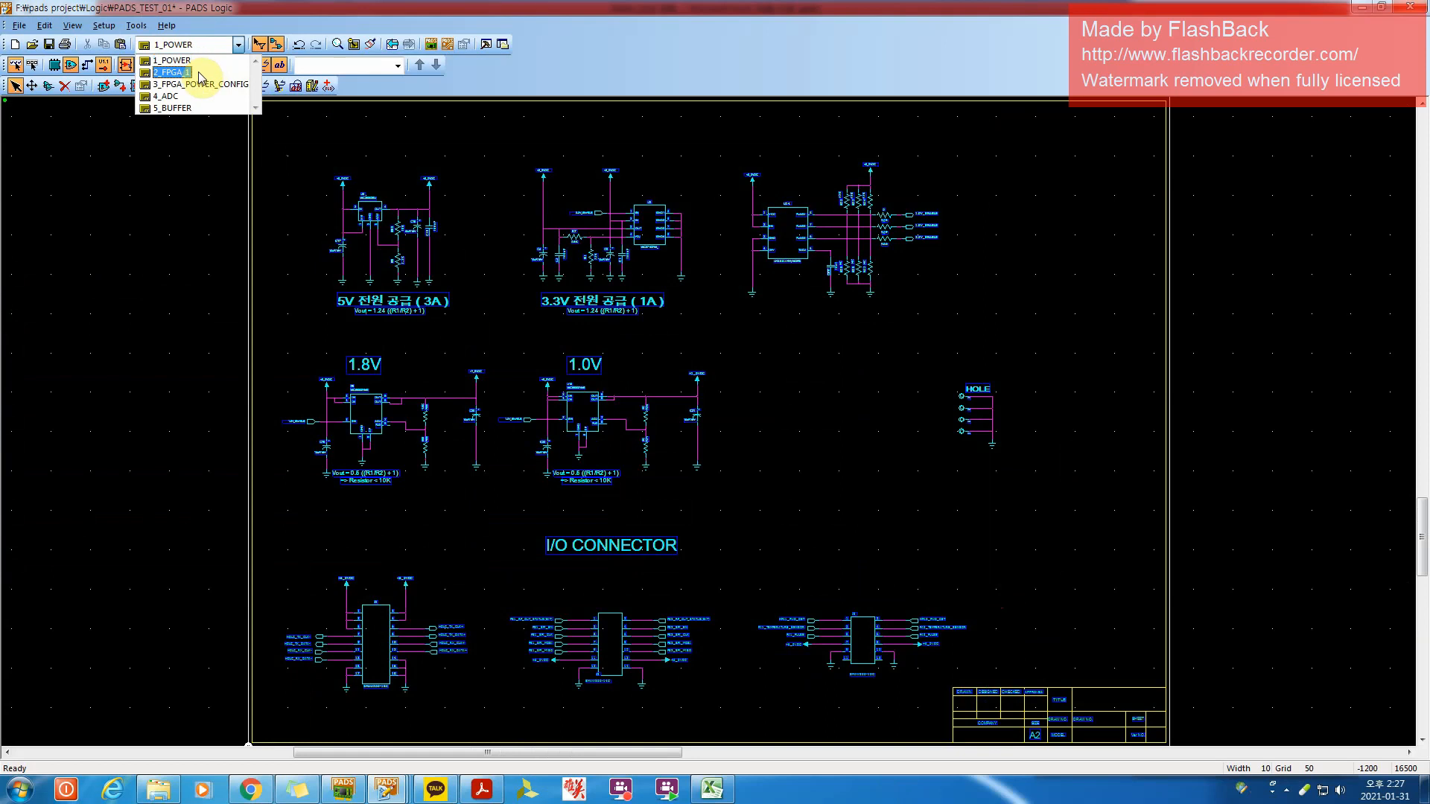
left_click(173, 72)
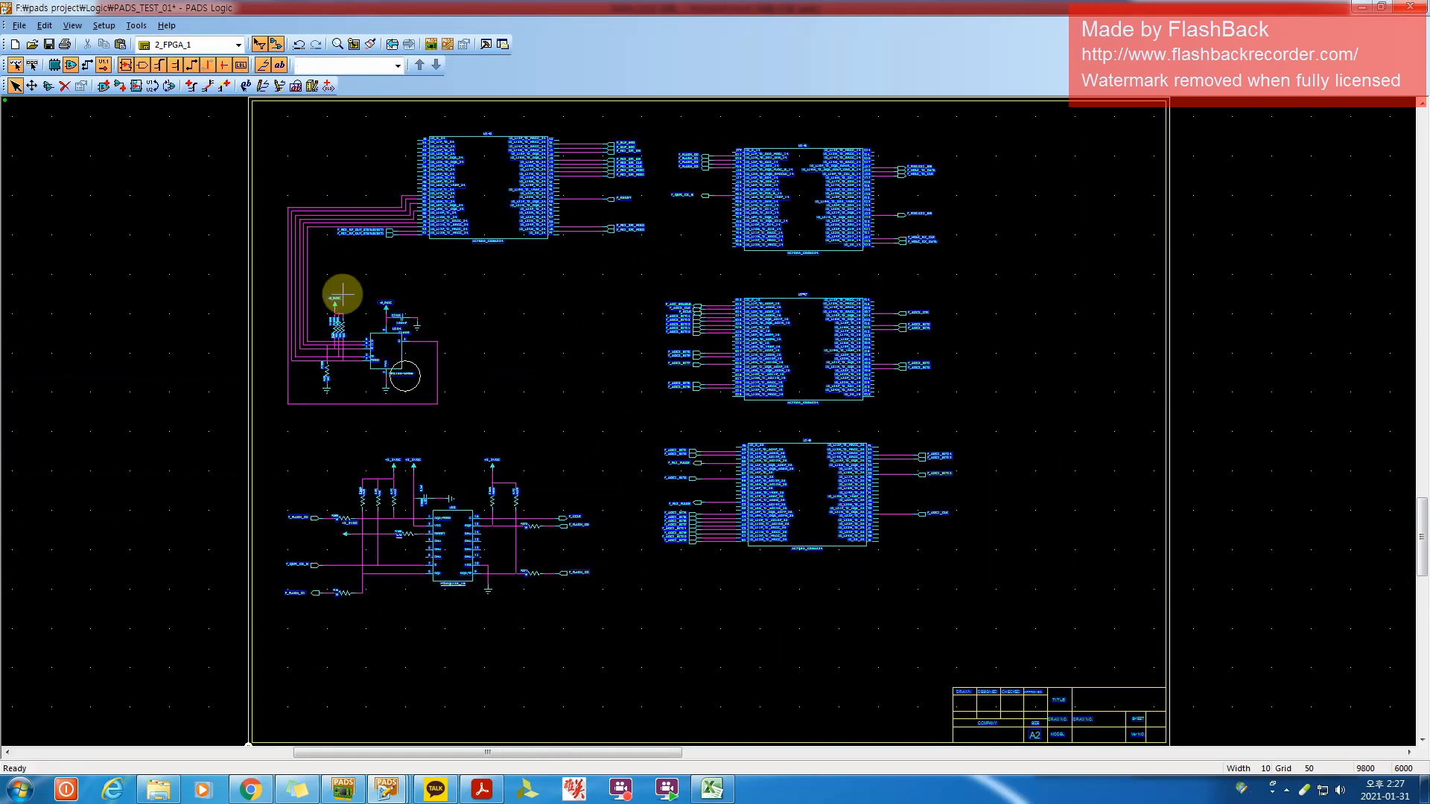
left_click(186, 46)
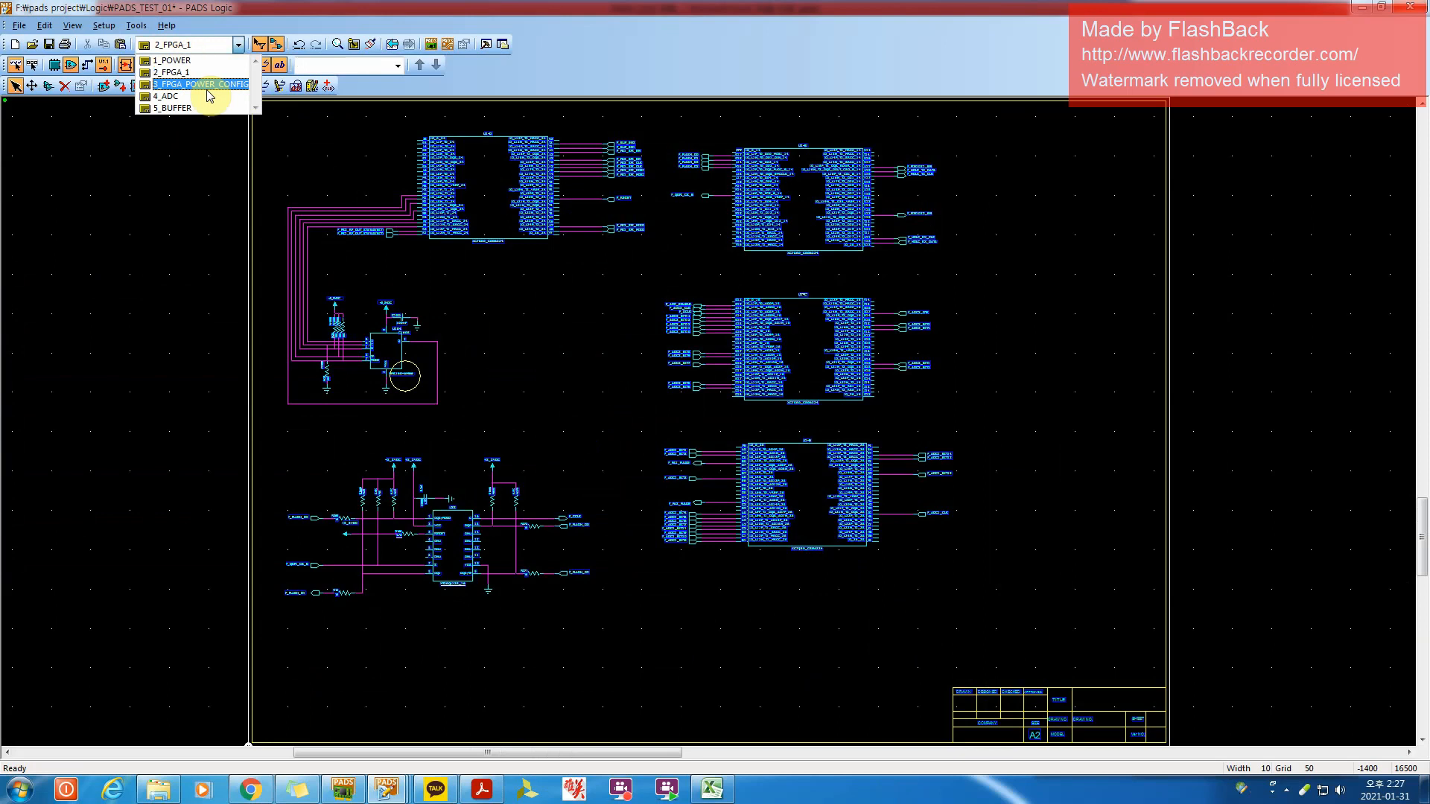
left_click(211, 92)
left_click_drag(279, 116, 1133, 677)
Open the 4_ADC sheet of the schematic and examine its circuits
left_click(187, 45)
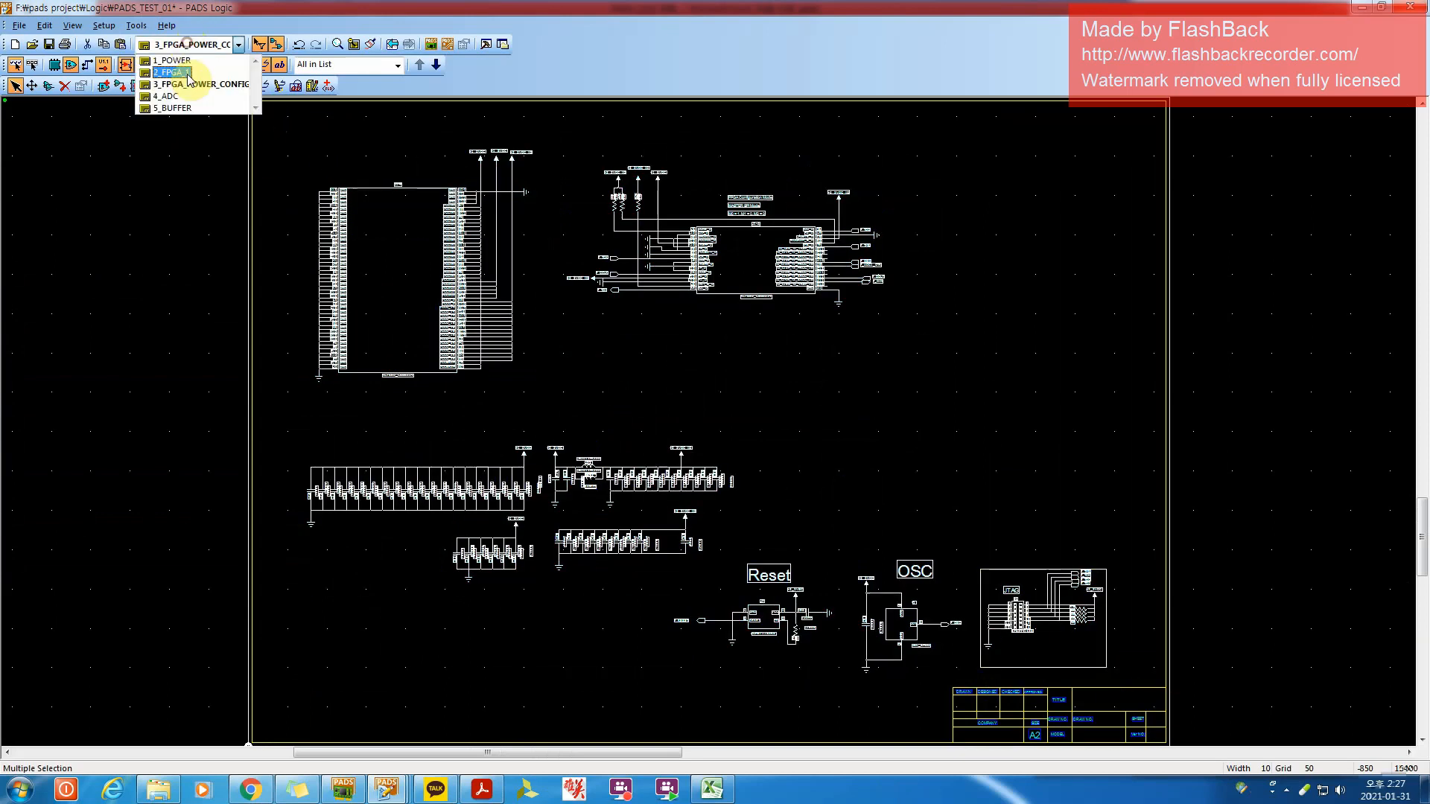
left_click(179, 102)
left_click_drag(281, 131, 1138, 643)
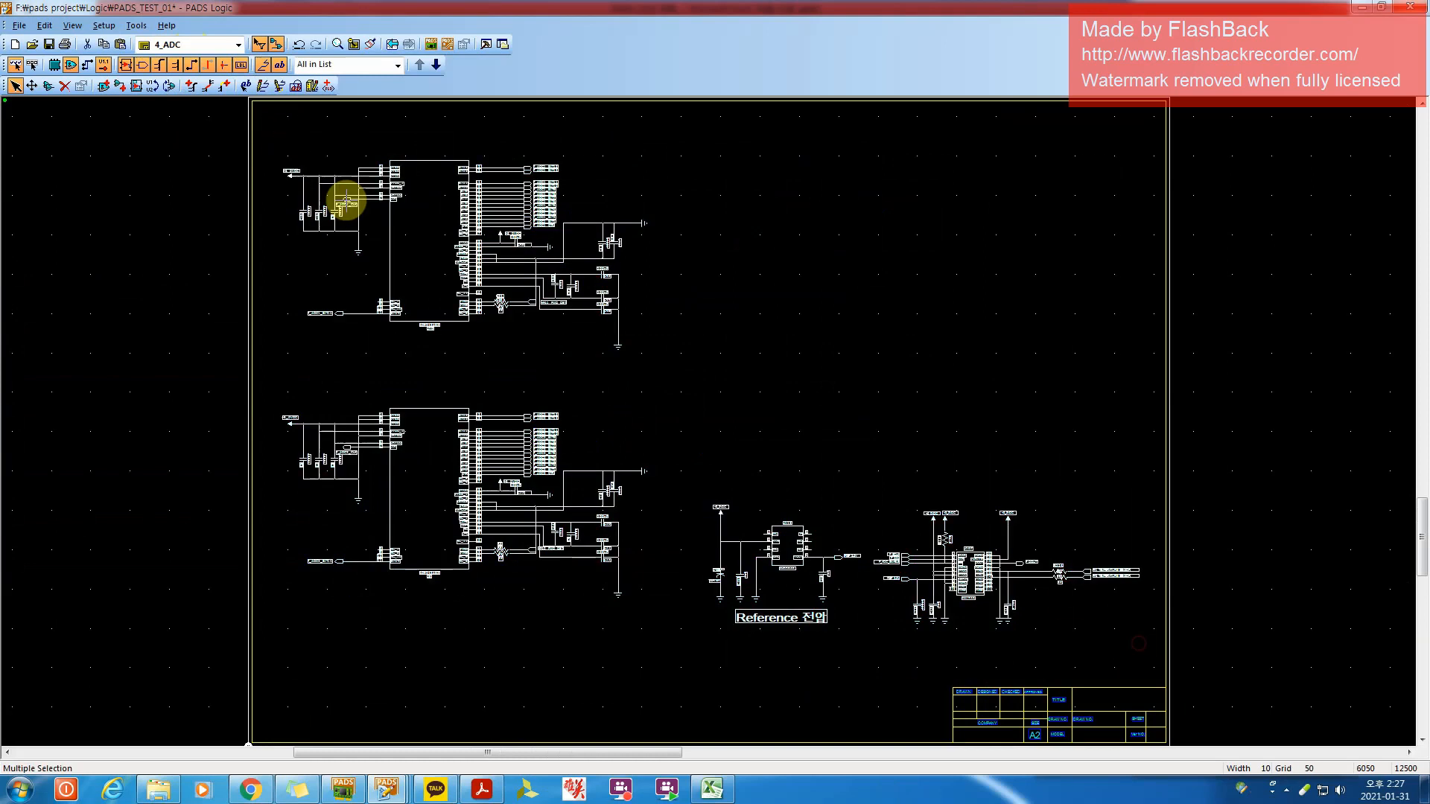
Open the 5_BUFFER sheet and examine its buffer, LVDS (RX) and LVDS (TX) circuits
left_click(190, 45)
left_click(179, 109)
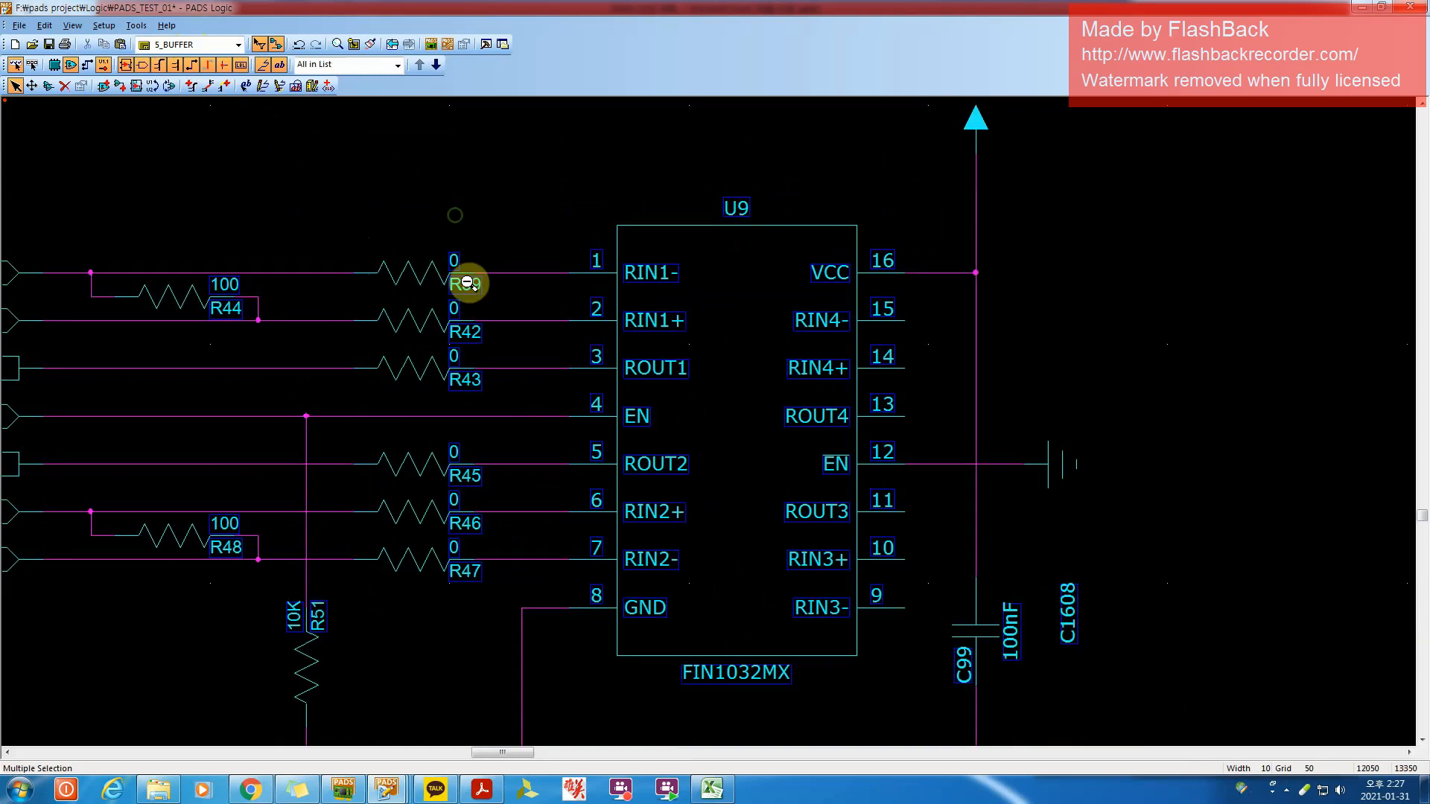
left_click(233, 460)
left_click(785, 481)
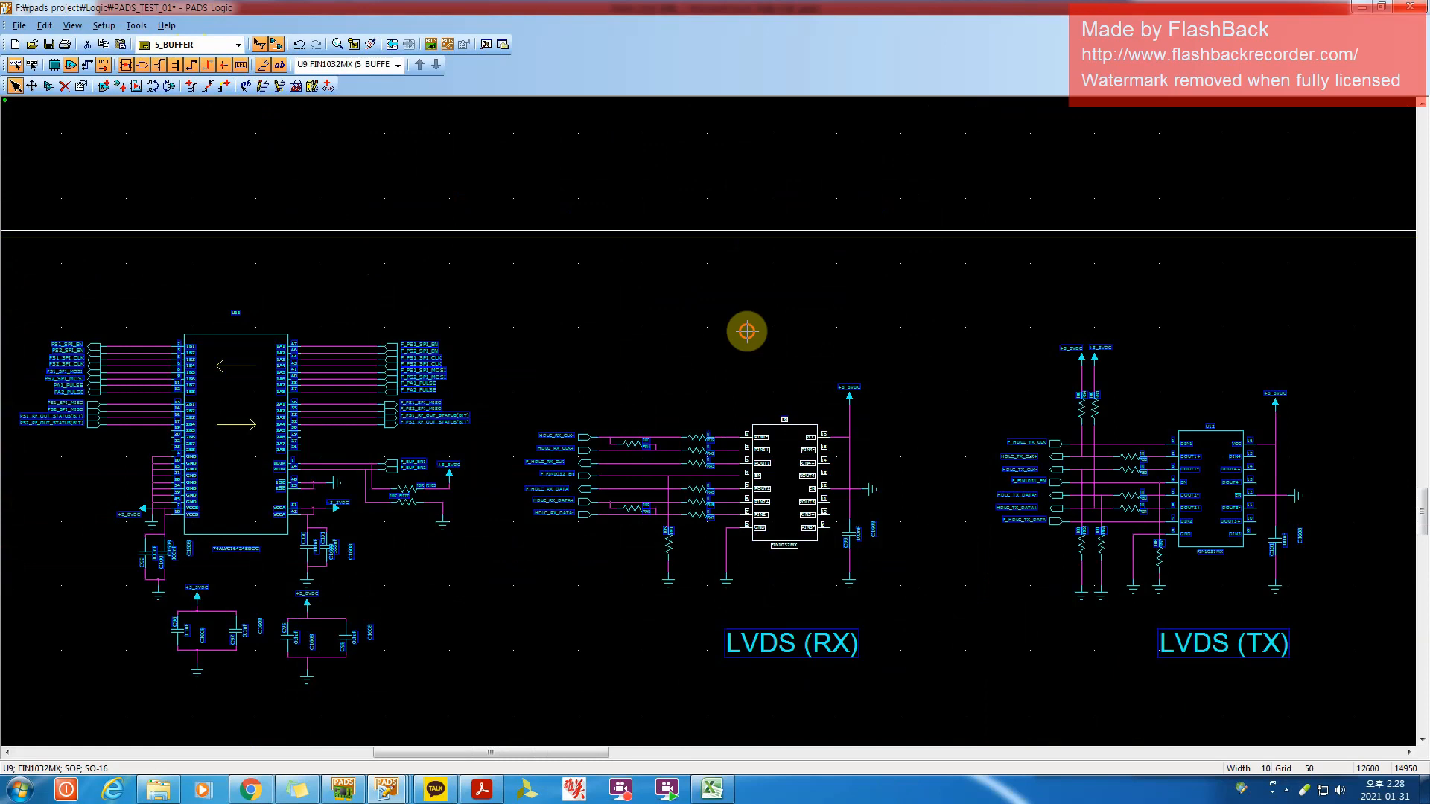
left_click(747, 332)
Return to the 1_POWER sheet and examine its power supply, I/O connector and HOLE circuits
left_click(189, 46)
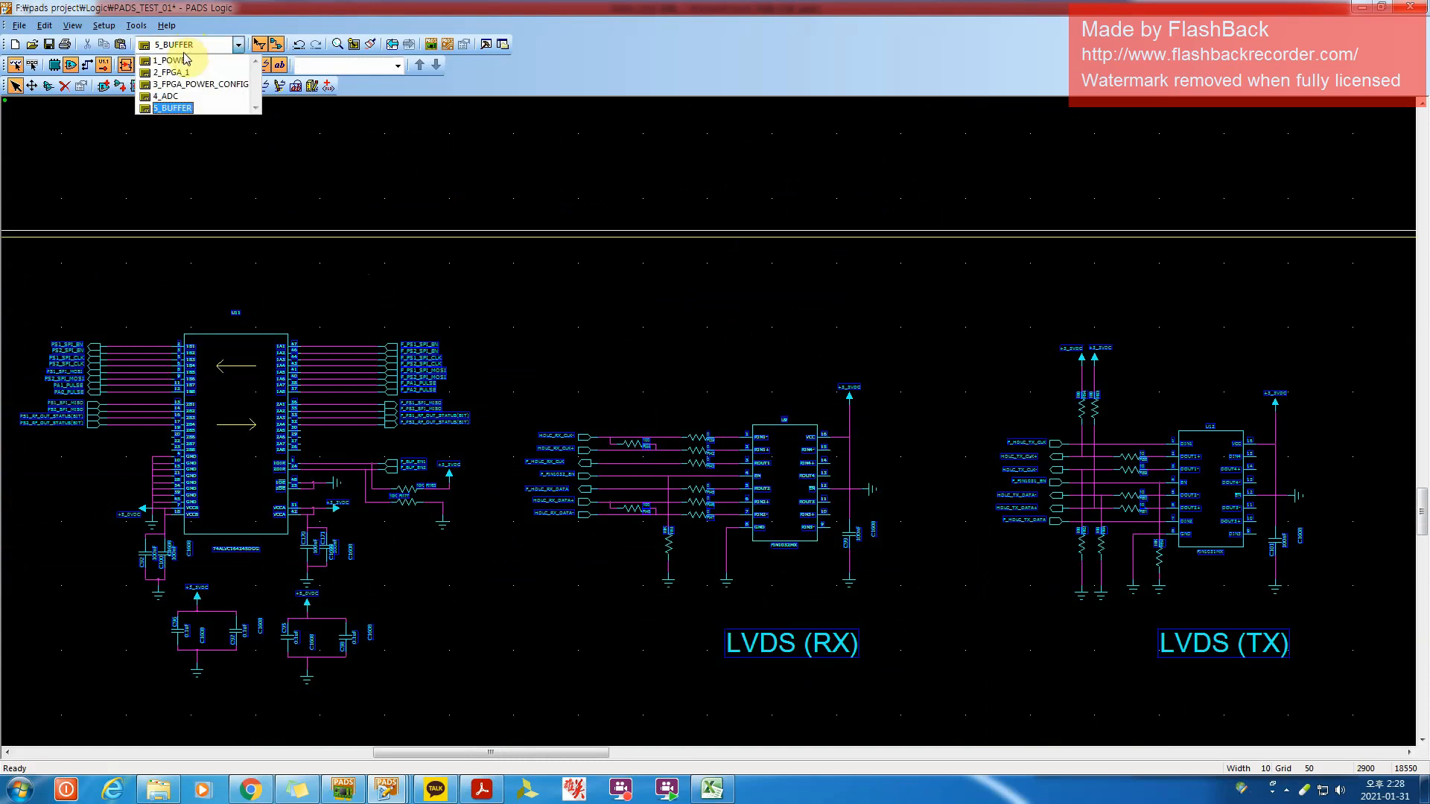
left_click(173, 60)
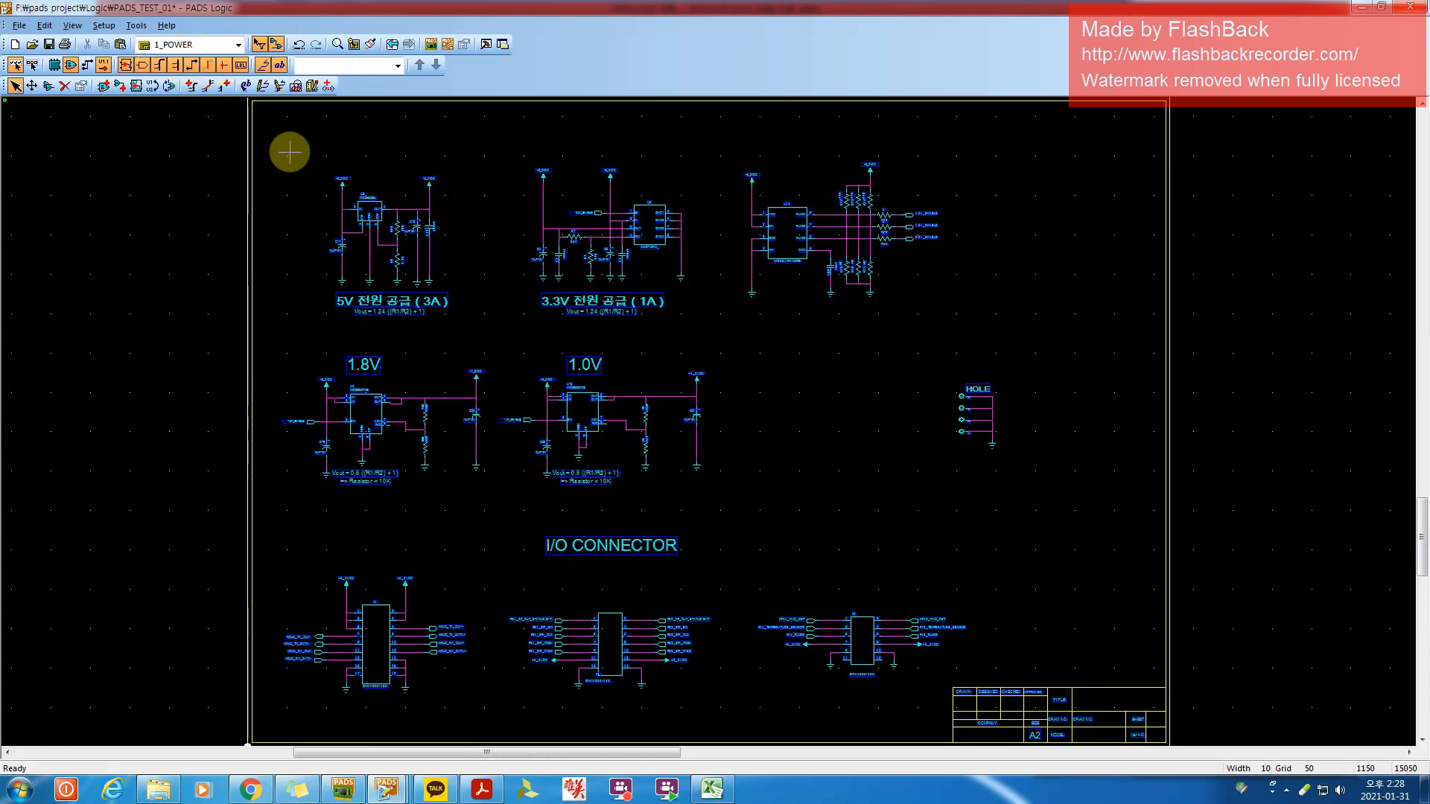
left_click_drag(295, 164, 1088, 491)
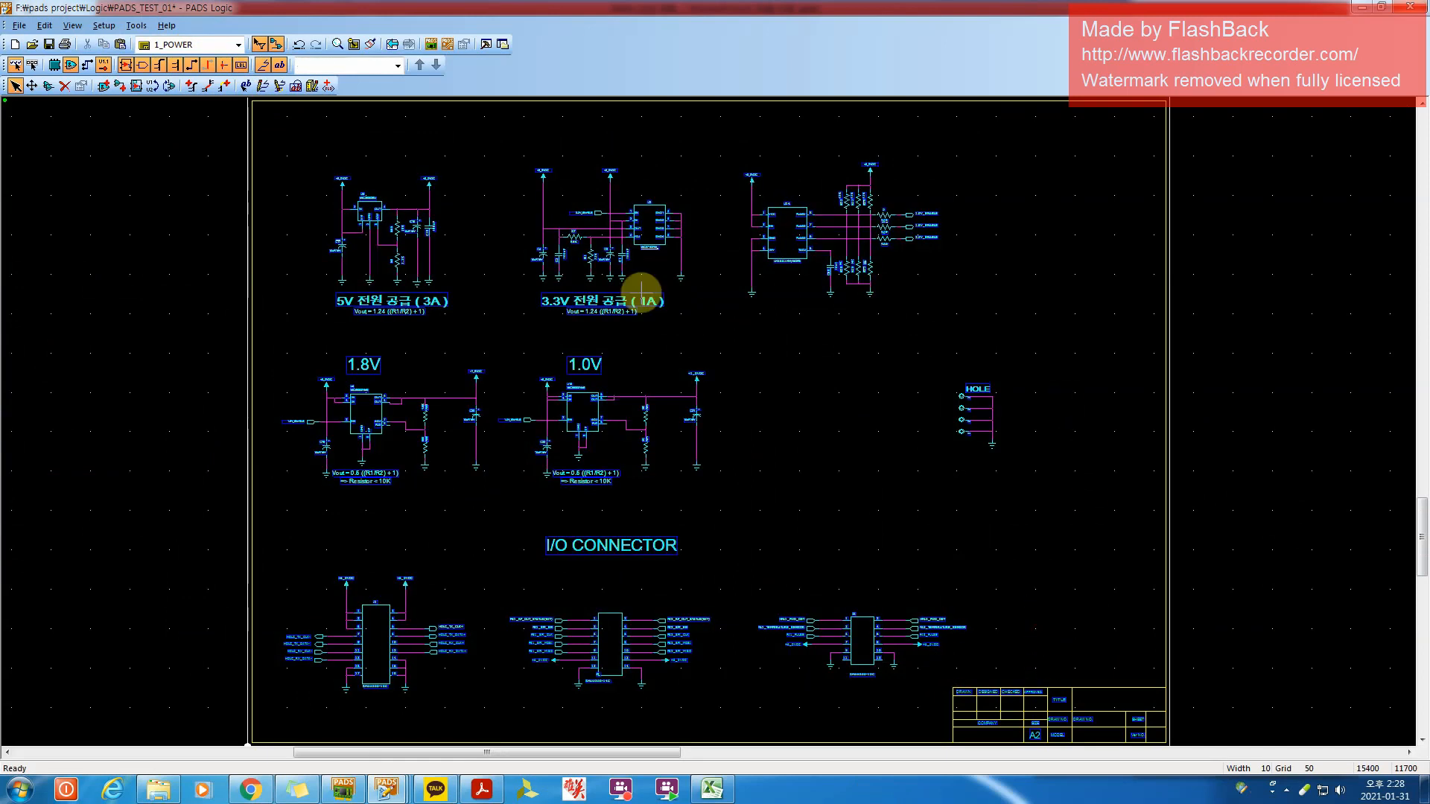
left_click_drag(282, 144, 969, 708)
left_click_drag(1053, 310, 856, 492)
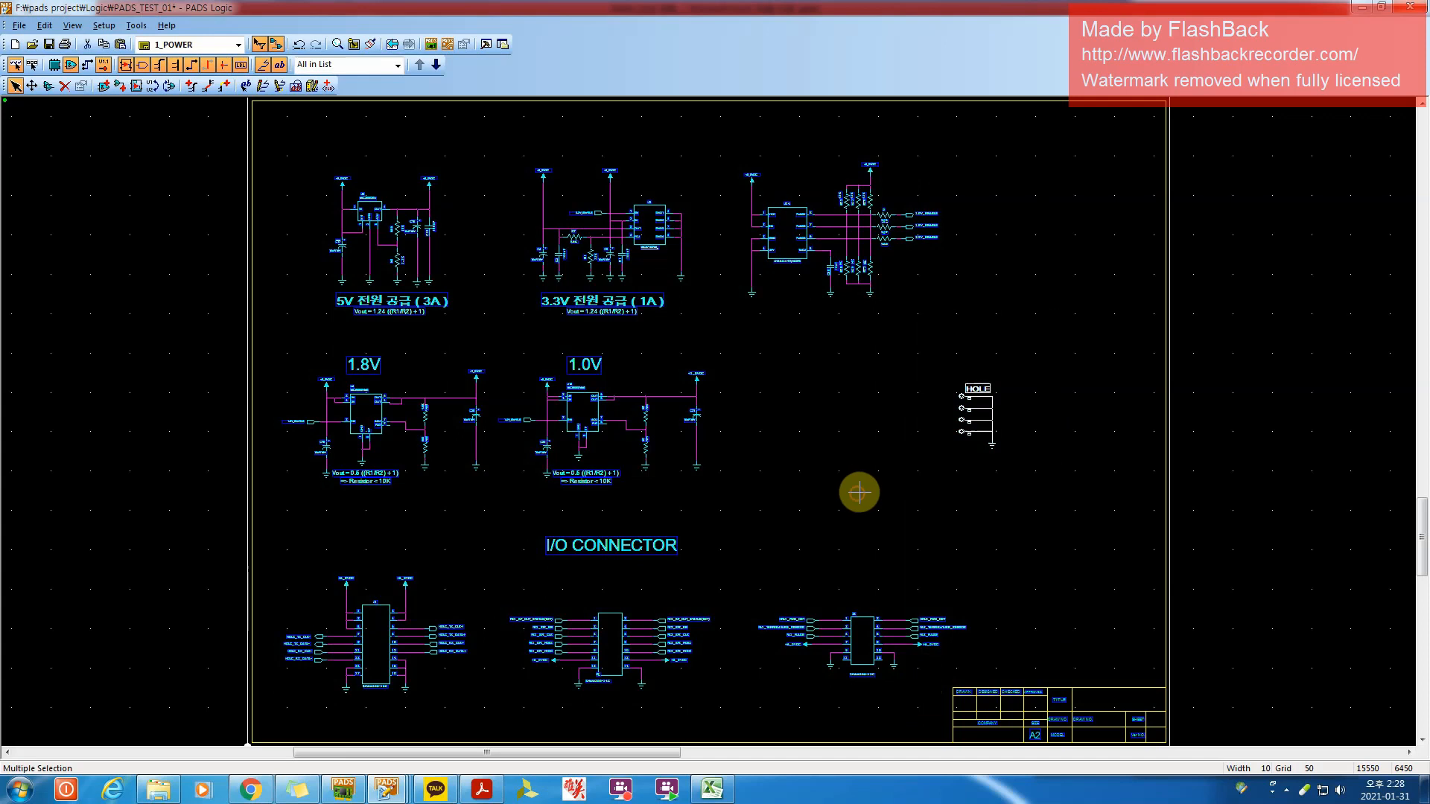
left_click(859, 492)
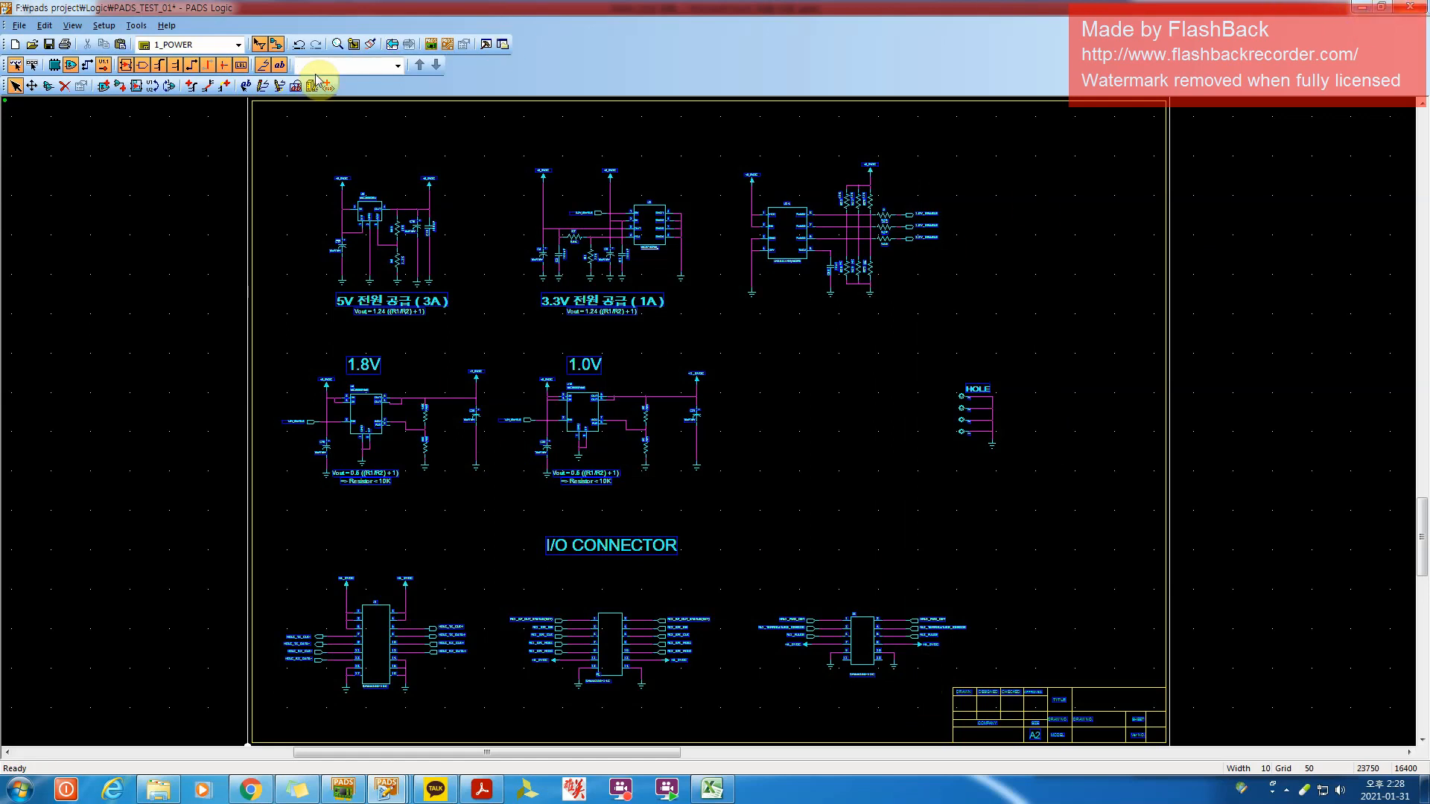
Switch to the Excel course plan and review lectures 1 and 2 on creating Logic and Decal parts for general ICs
left_click(193, 45)
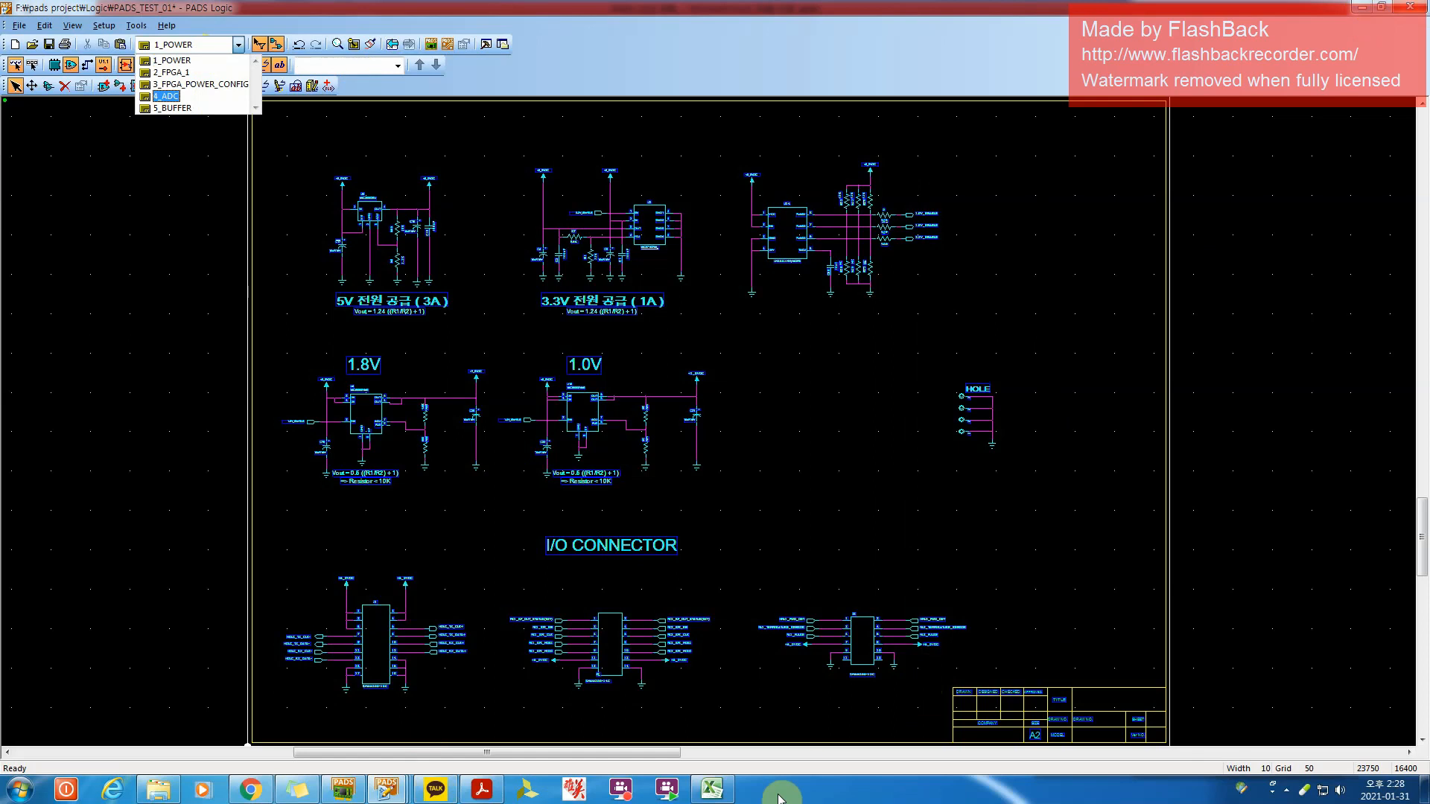
left_click(712, 789)
left_click(139, 198)
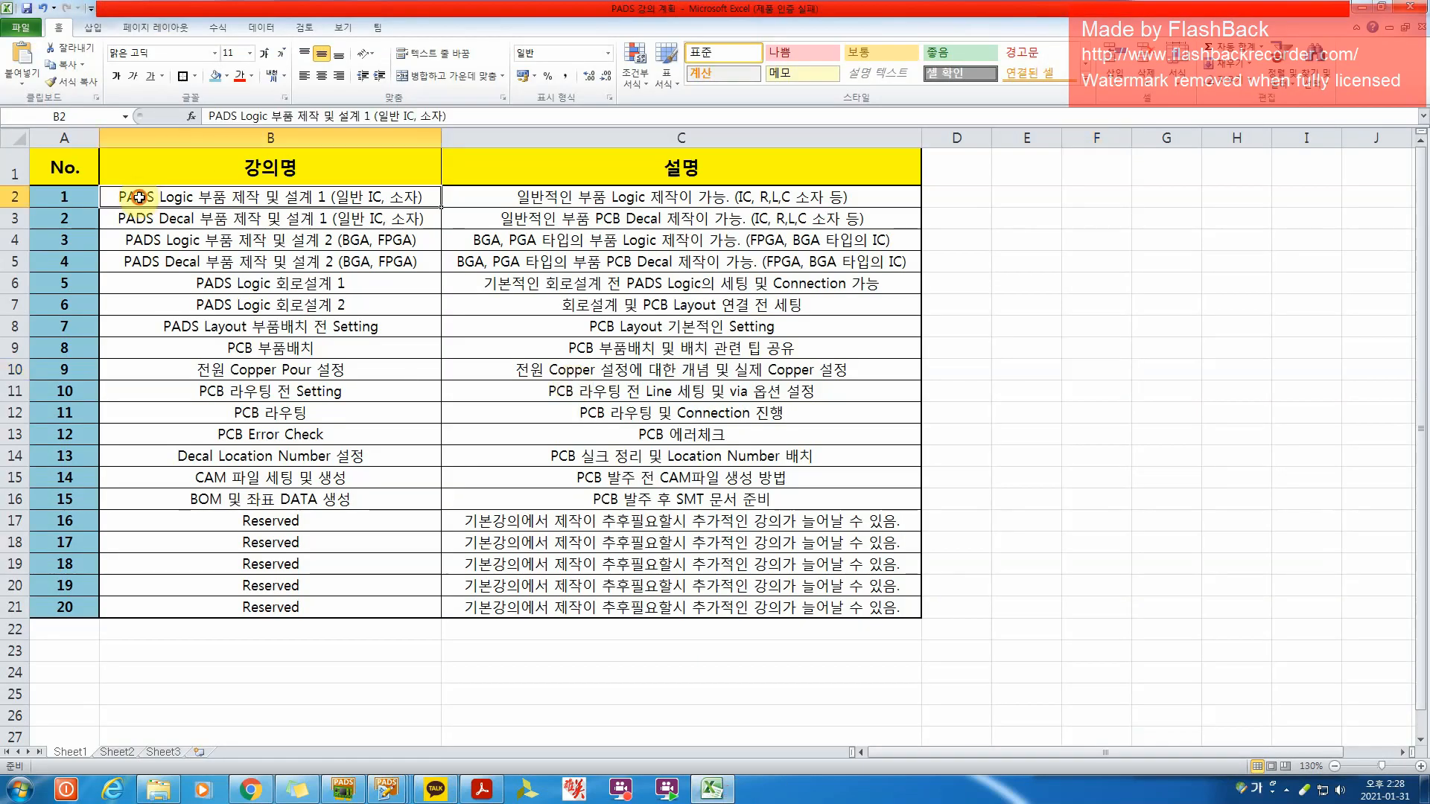
double_click(375, 198)
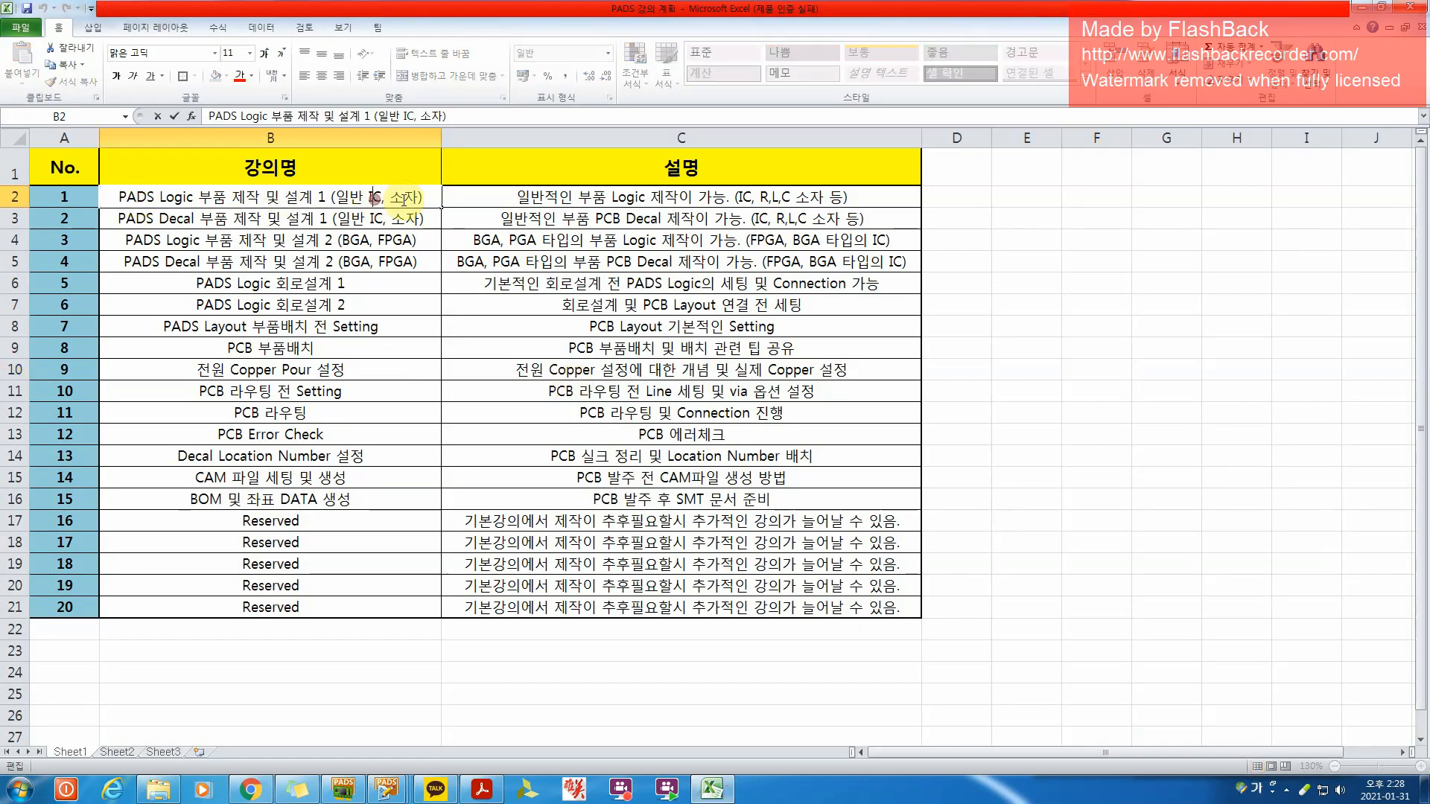
left_click_drag(418, 198, 333, 197)
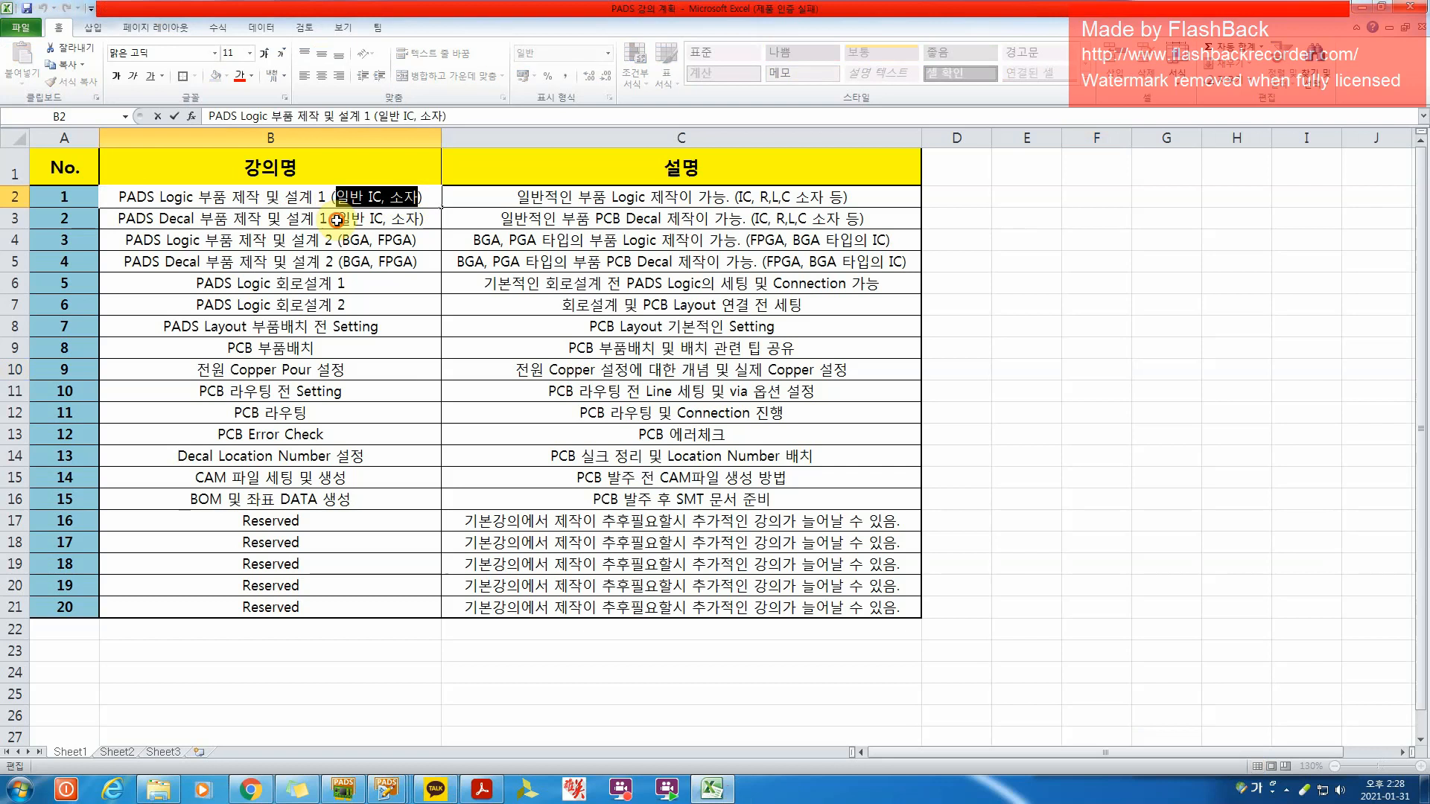
left_click(336, 220)
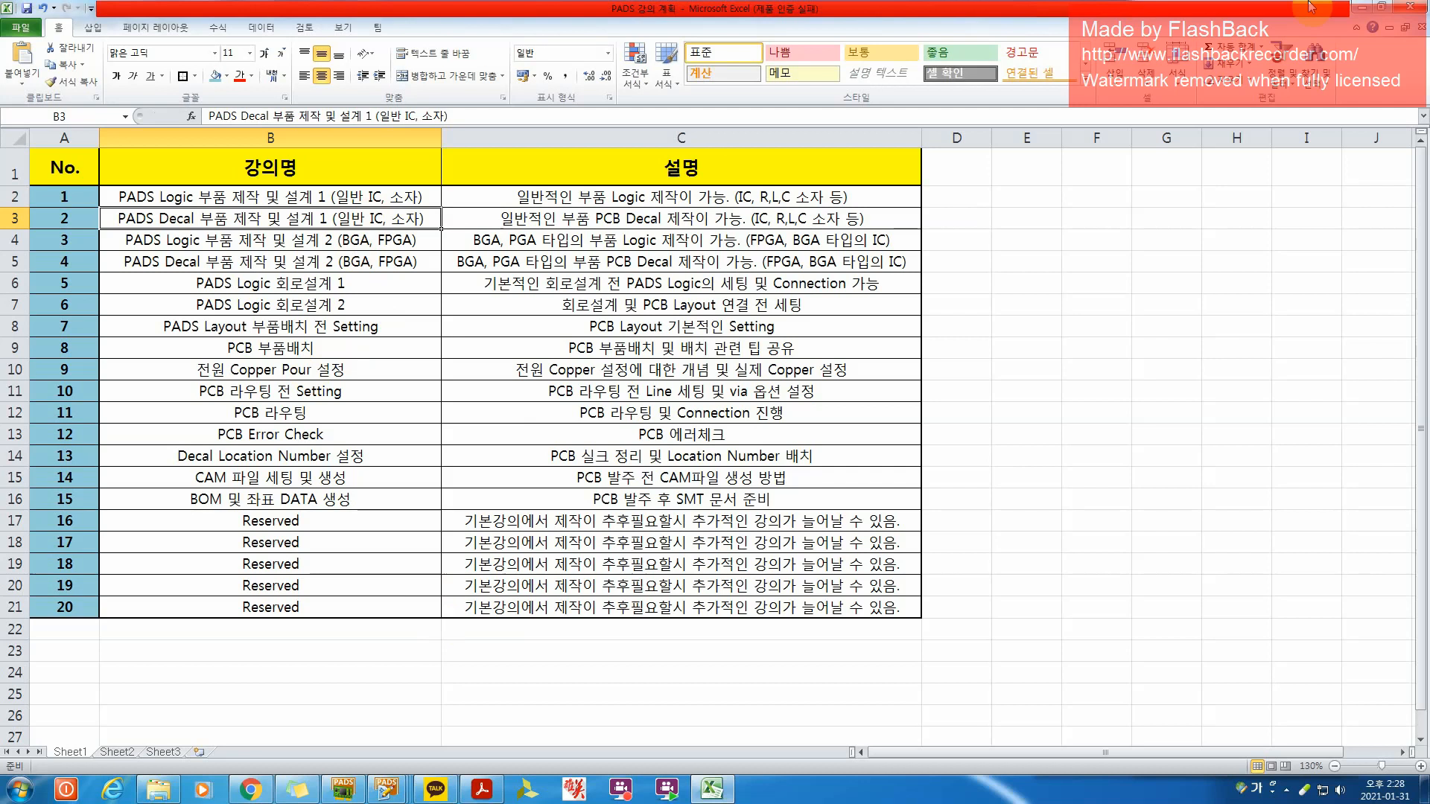
Return to the PADS Logic schematic, open the 5_BUFFER sheet and examine the pins of the FIN1032MX part U9
left_click(1360, 9)
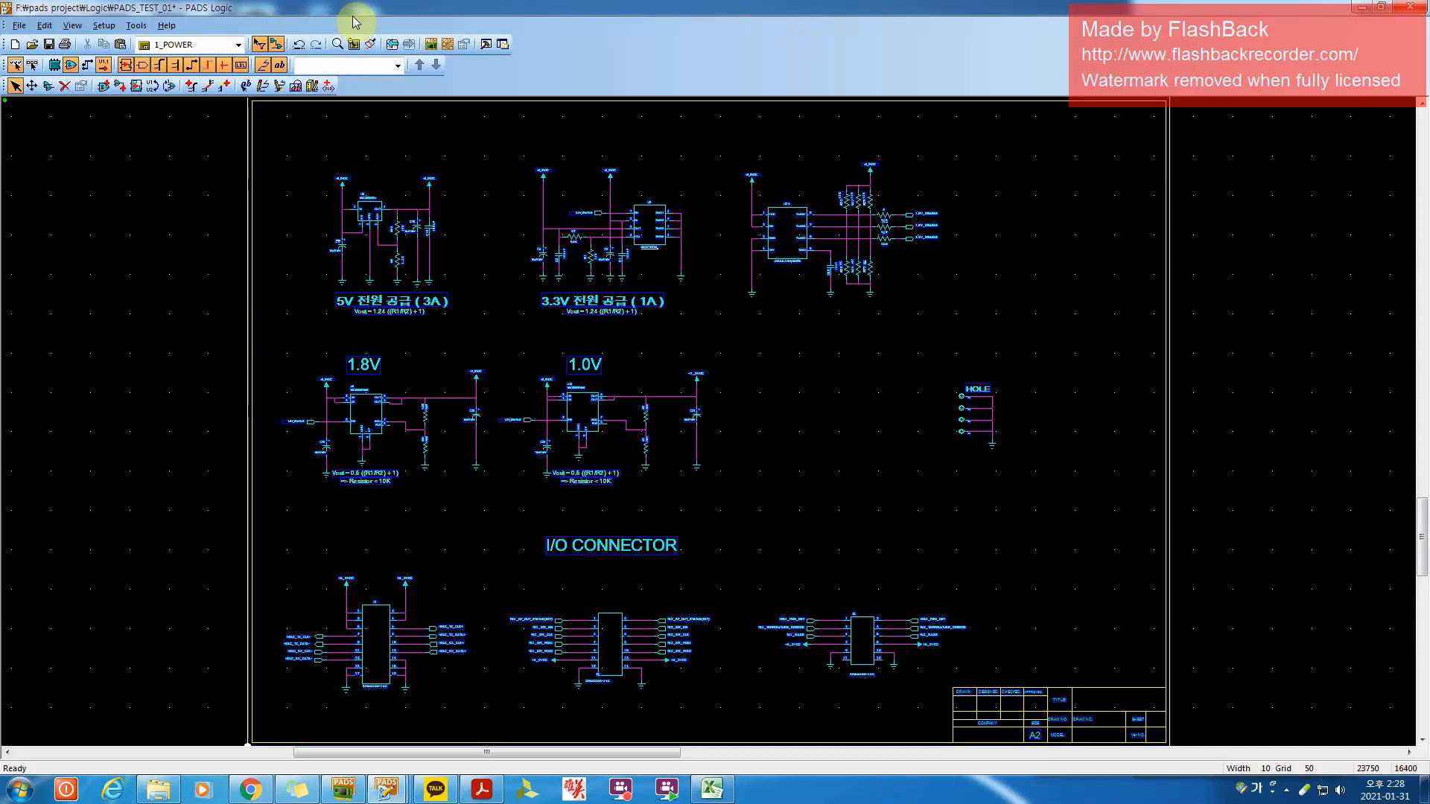
left_click(216, 47)
left_click(202, 108)
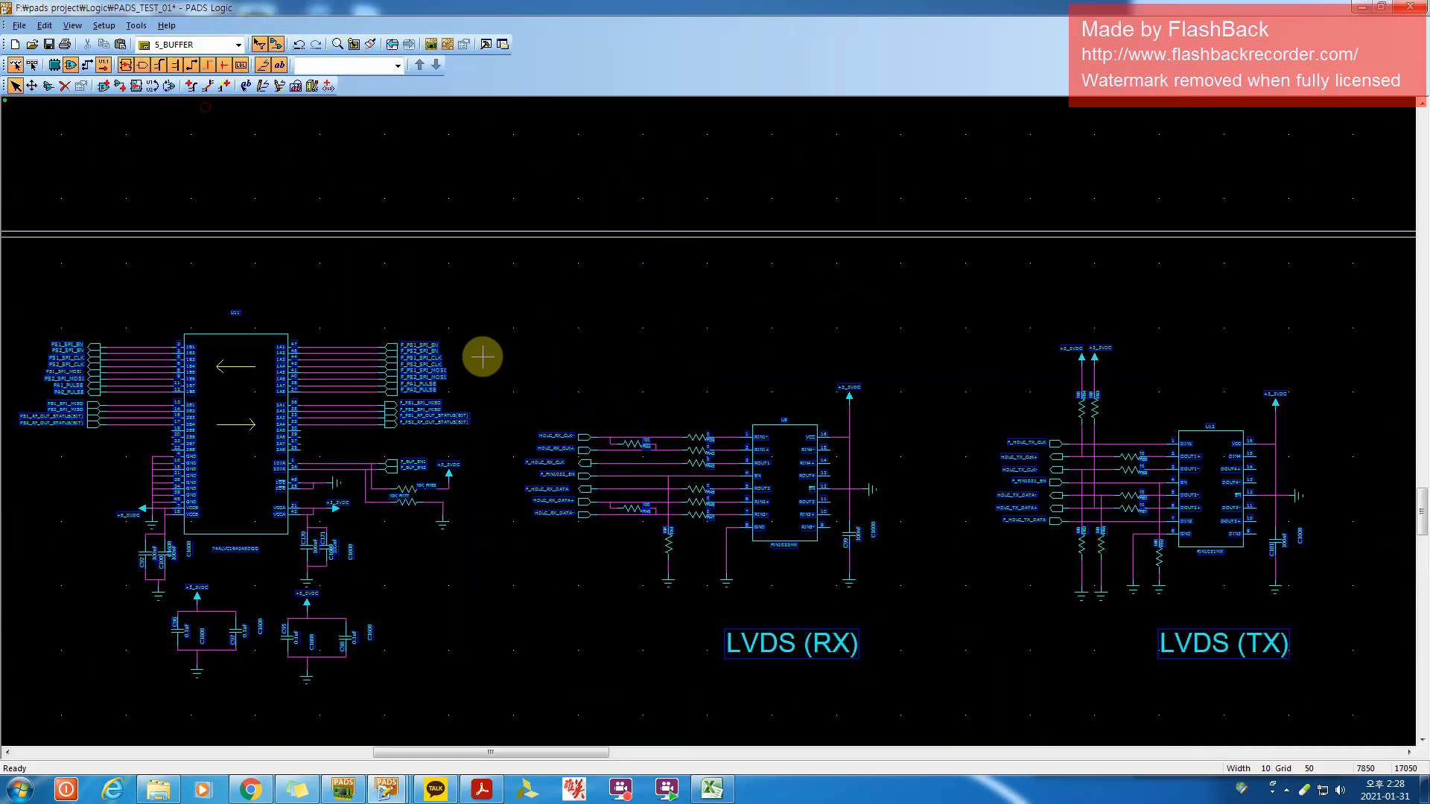
left_click(806, 516)
middle_click_drag(806, 515, 792, 337)
middle_click_drag(957, 444, 933, 350)
middle_click_drag(479, 428, 489, 499)
middle_click_drag(569, 385, 571, 327)
scroll(686, 421, "down", 1)
scroll(654, 472, "up", 4)
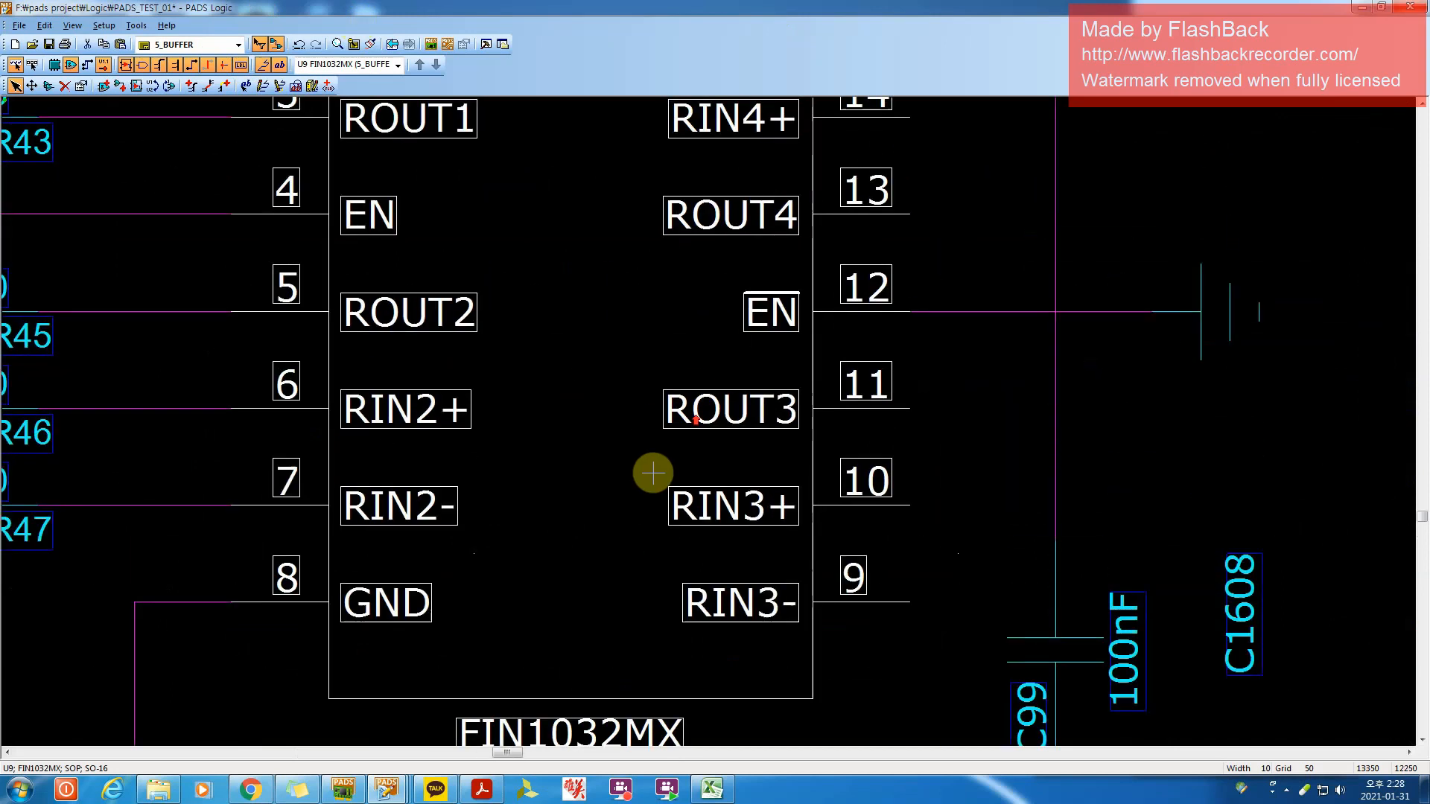
scroll(651, 485, "down", 1)
scroll(586, 408, "down", 2, "ctrl")
scroll(585, 408, "up", 2)
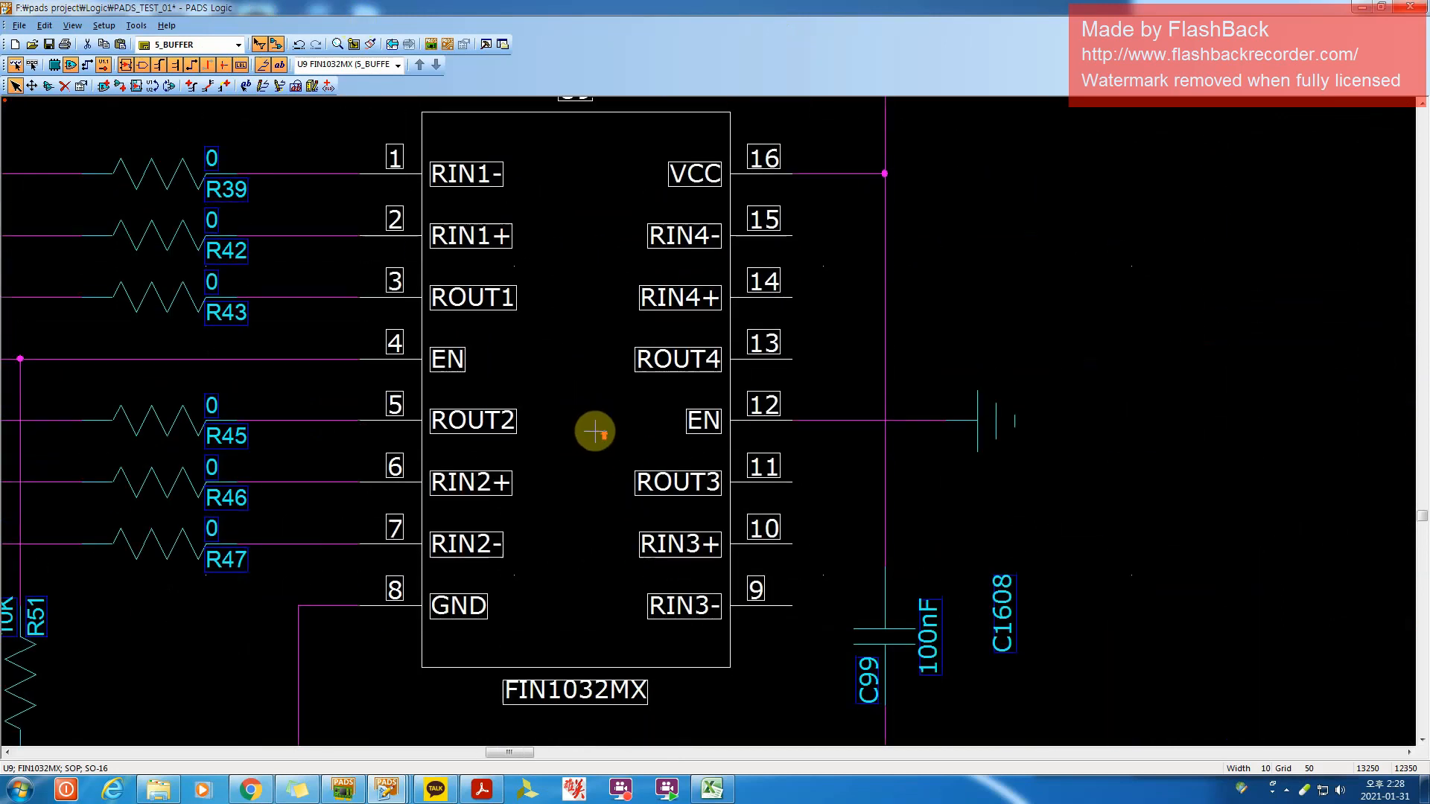
left_click(1010, 362)
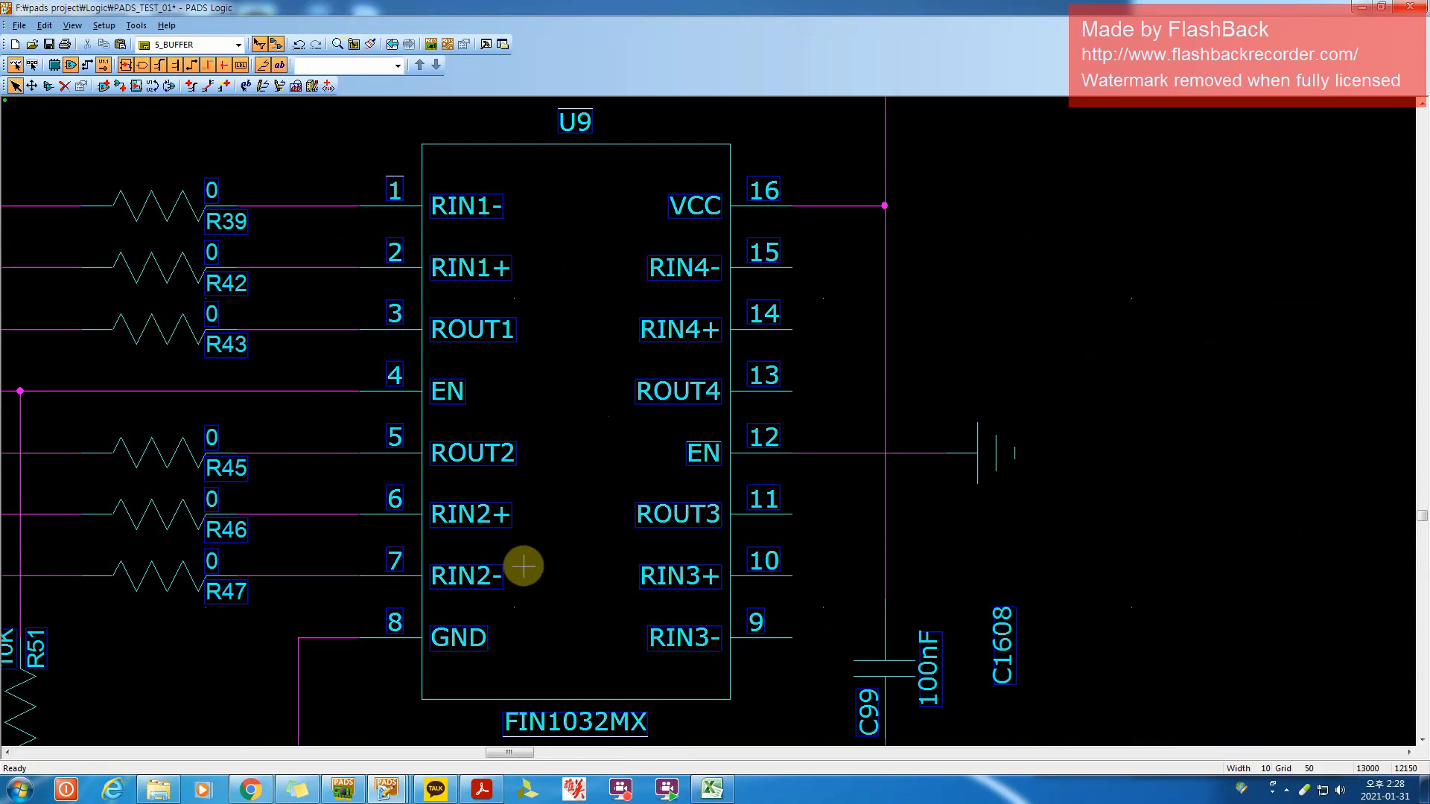
Switch to the FIN1032 datasheet in Adobe Acrobat Reader and read its title, general description and features
left_click(481, 789)
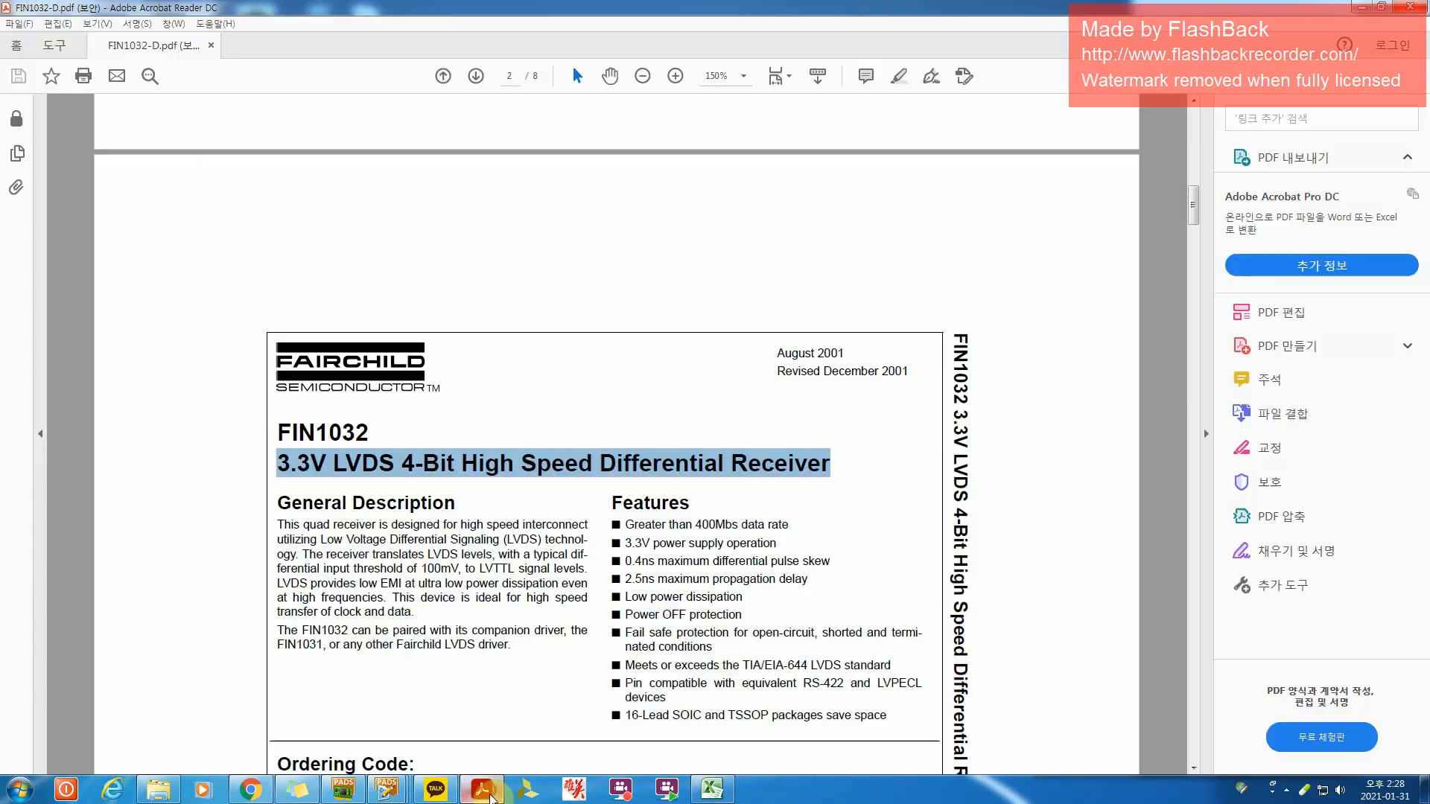
left_click(836, 126)
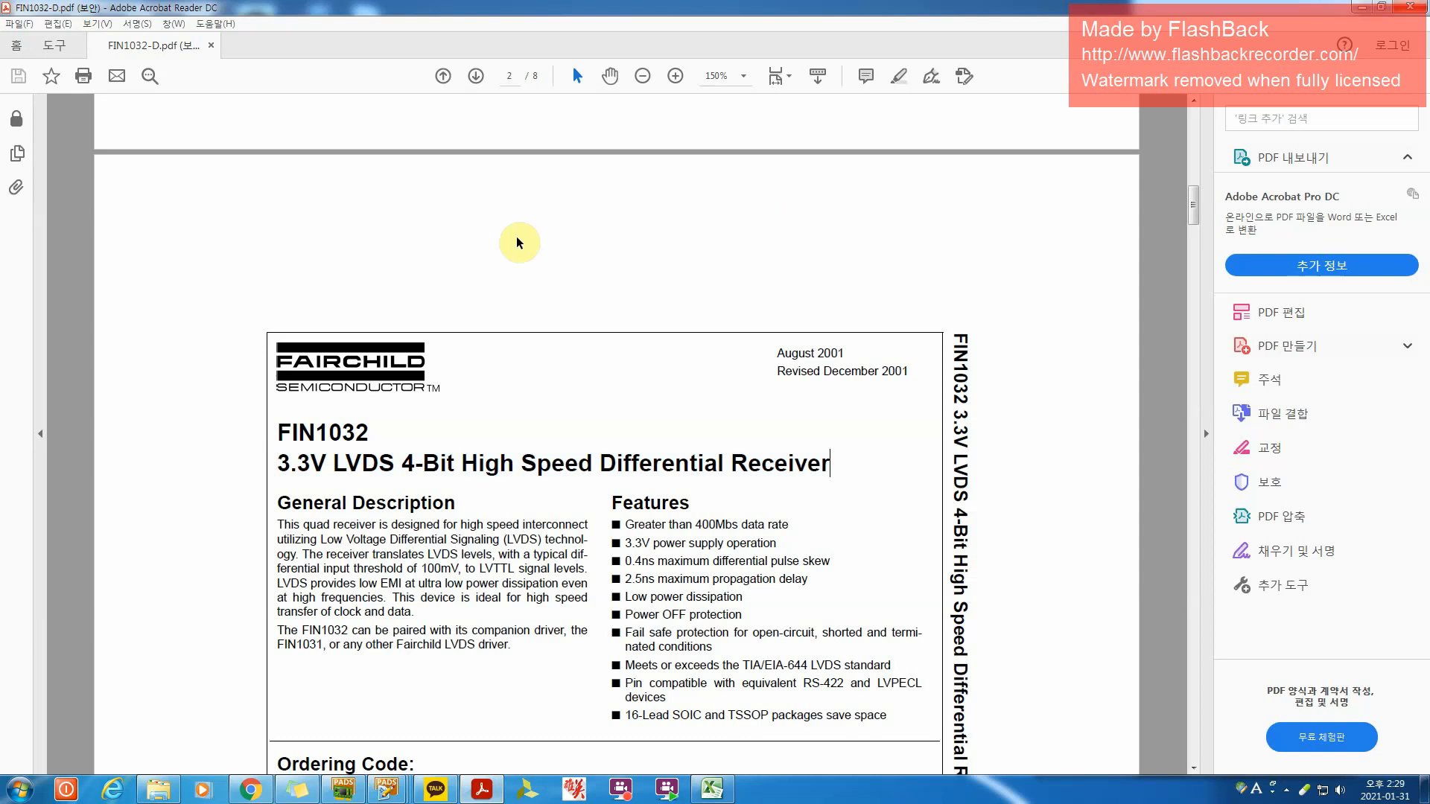
scroll(569, 324, "down", 3)
scroll(578, 329, "up", 2)
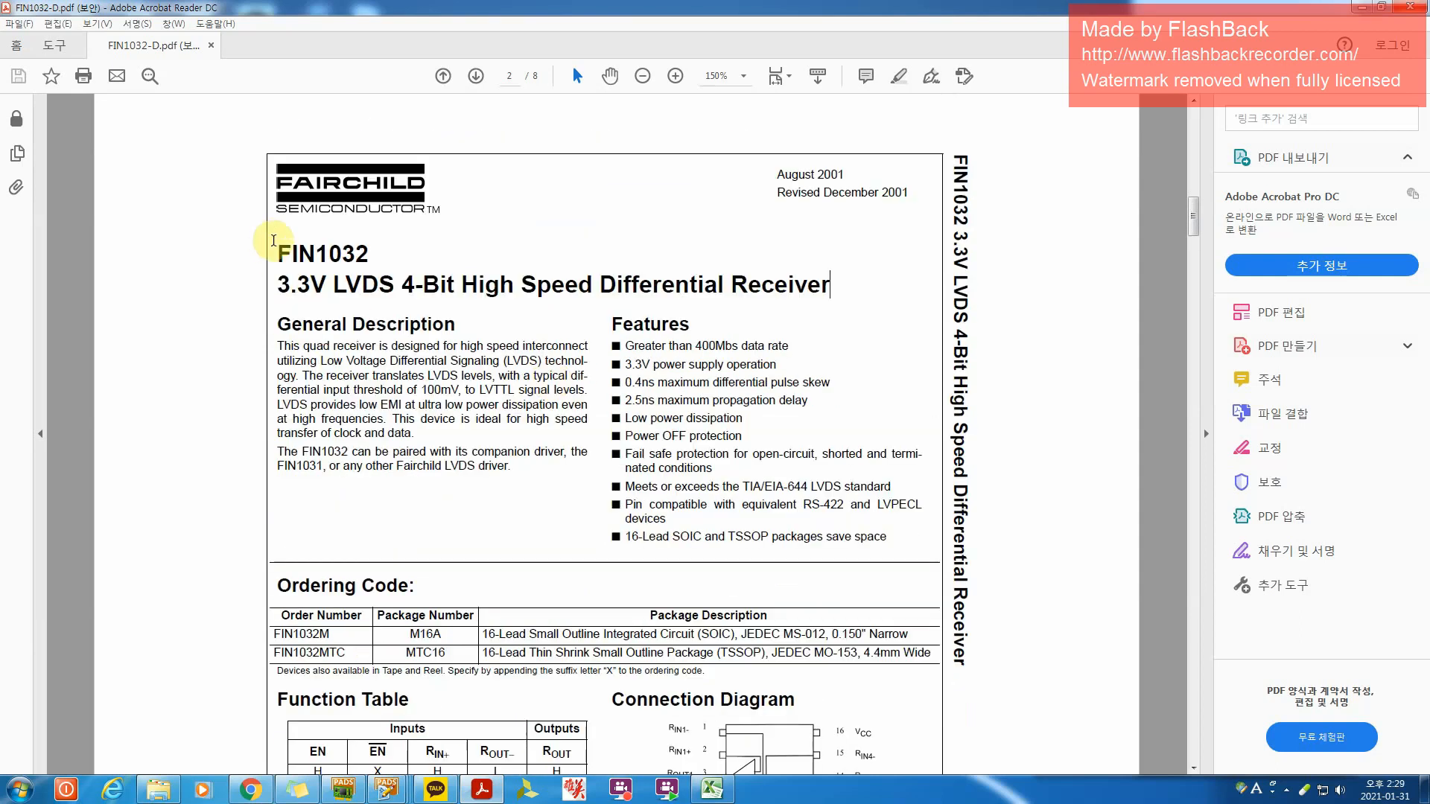
left_click_drag(277, 253, 855, 307)
left_click(855, 307)
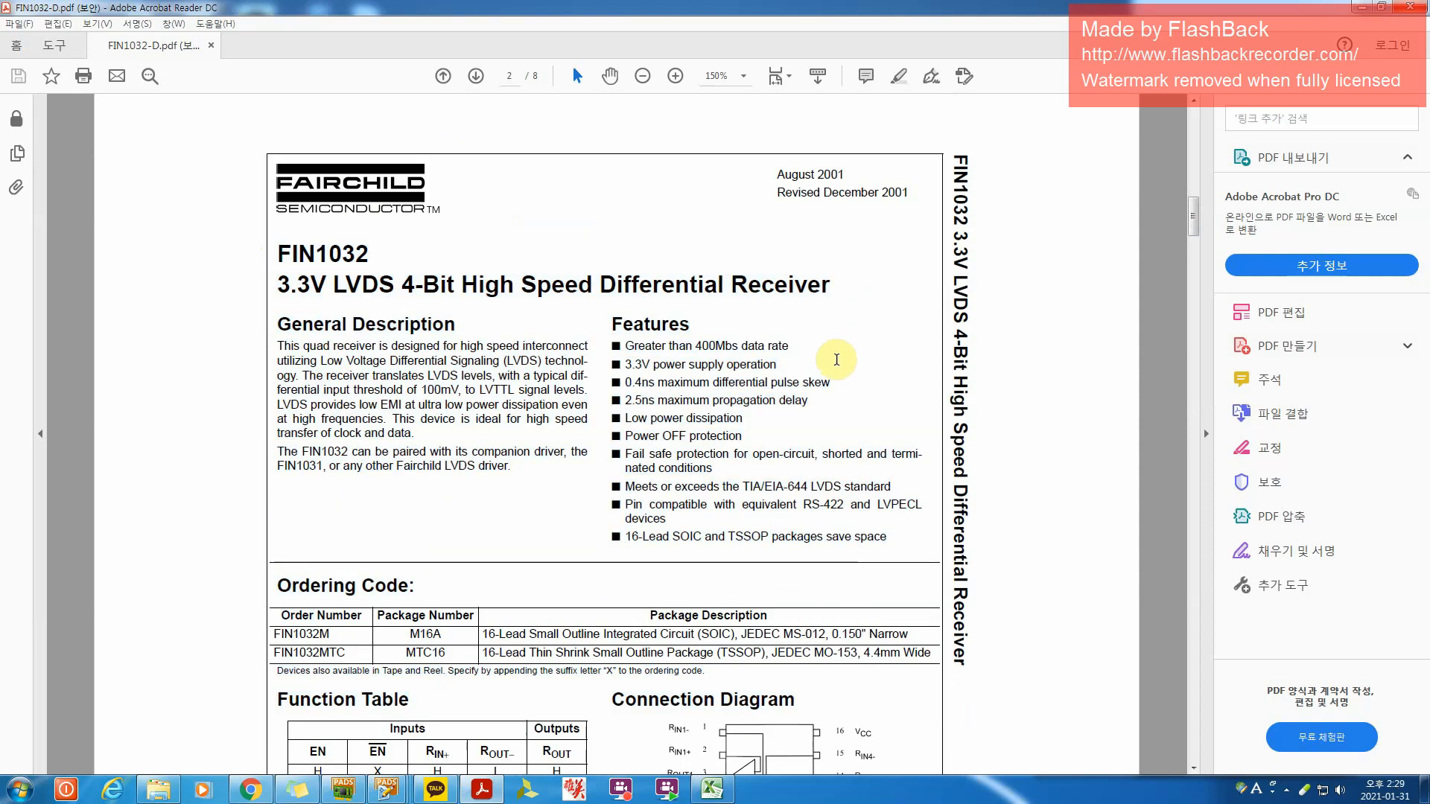
Find the Connection Diagram in the FIN1032 datasheet and examine its pin numbers and names up close
scroll(827, 380, "down", 3)
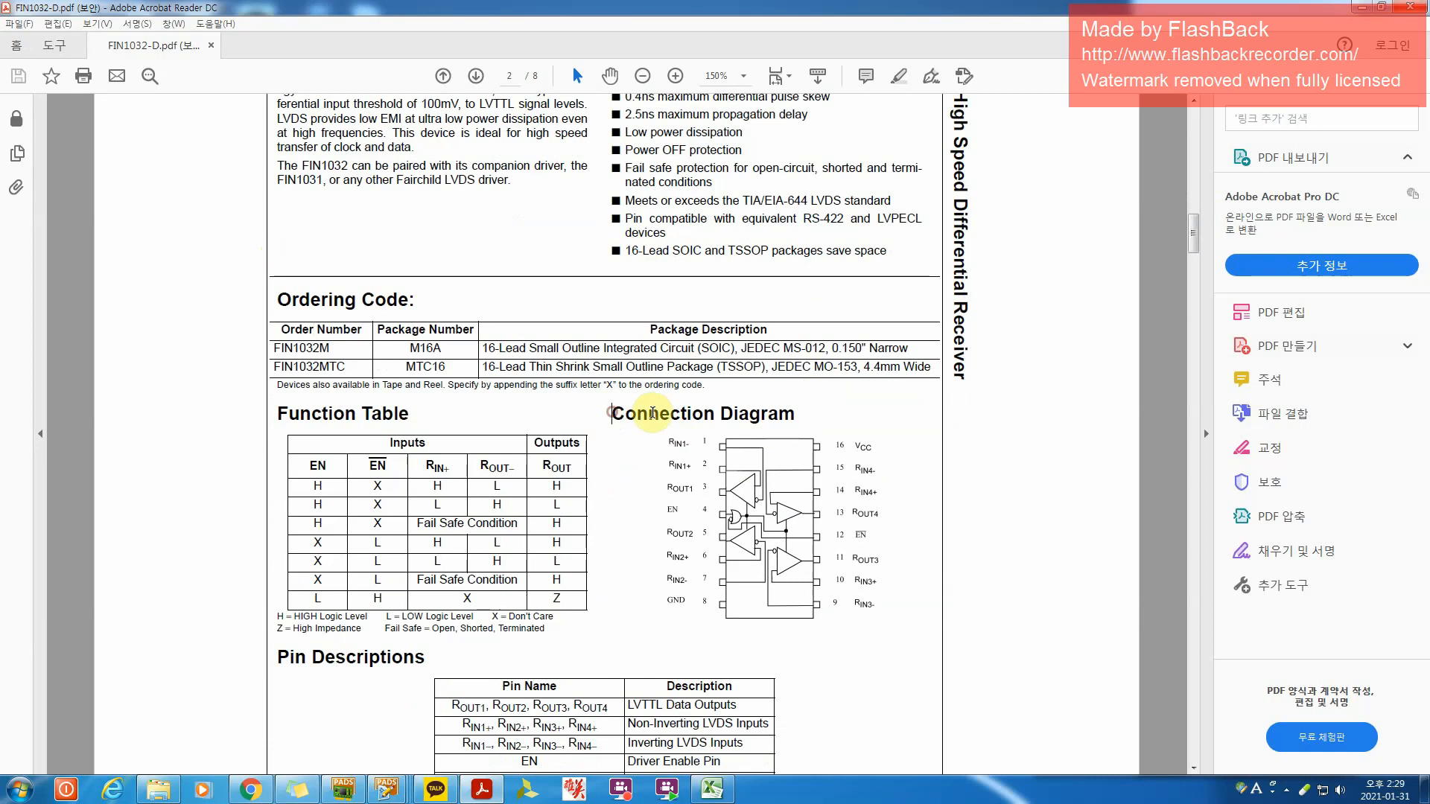
left_click_drag(612, 414, 840, 413)
left_click(840, 412)
scroll(1017, 421, "down", 1)
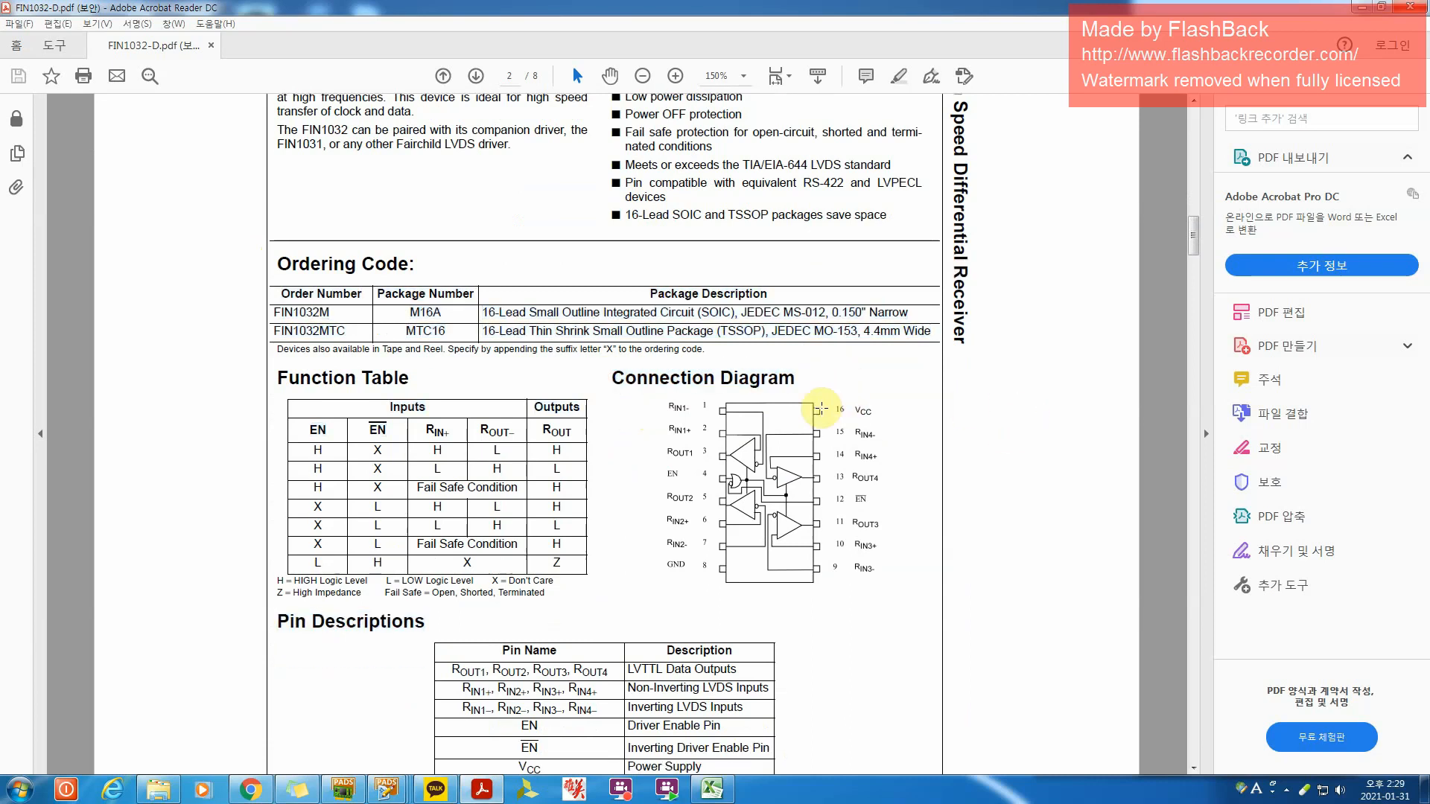
scroll(820, 403, "down", 3)
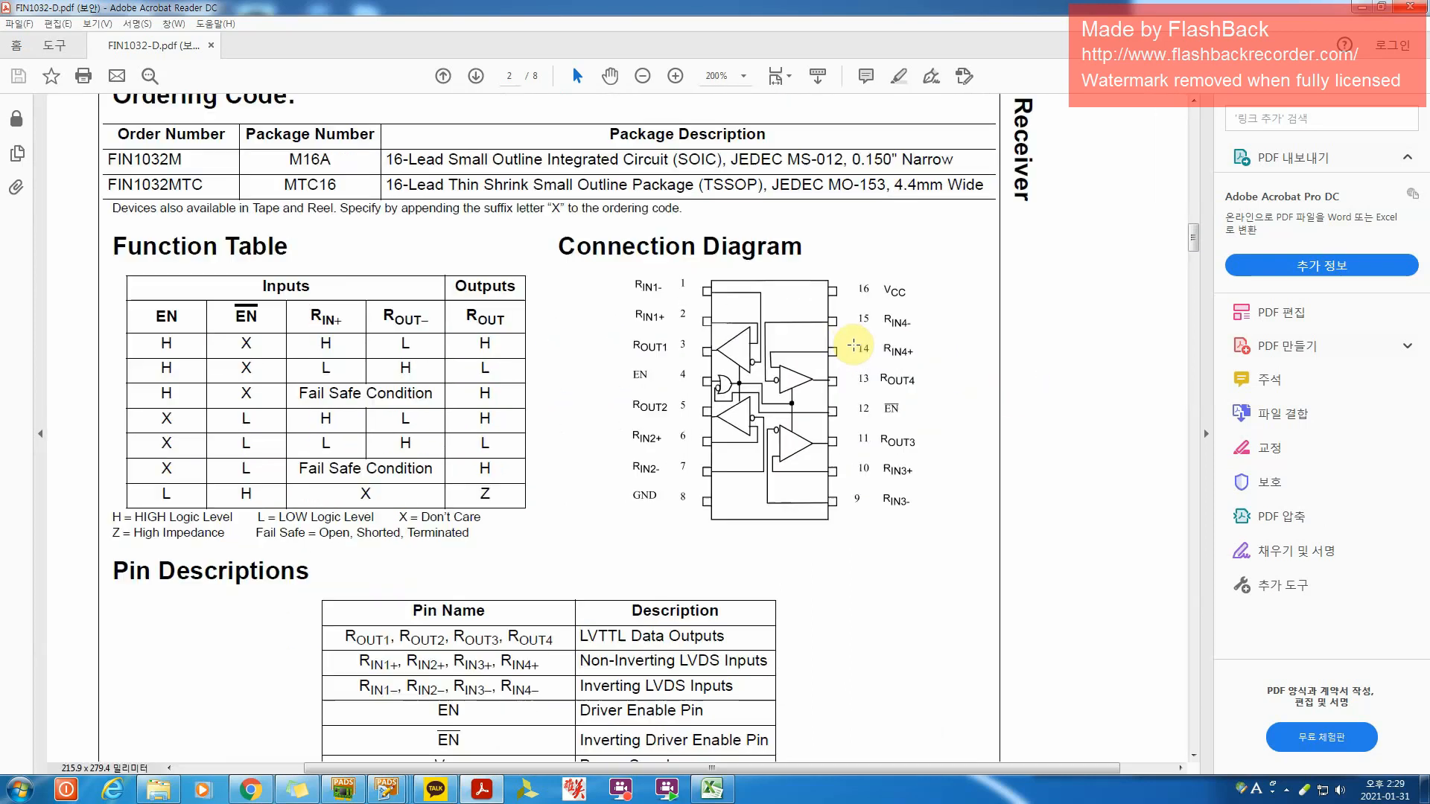
scroll(851, 342, "up", 2, "ctrl")
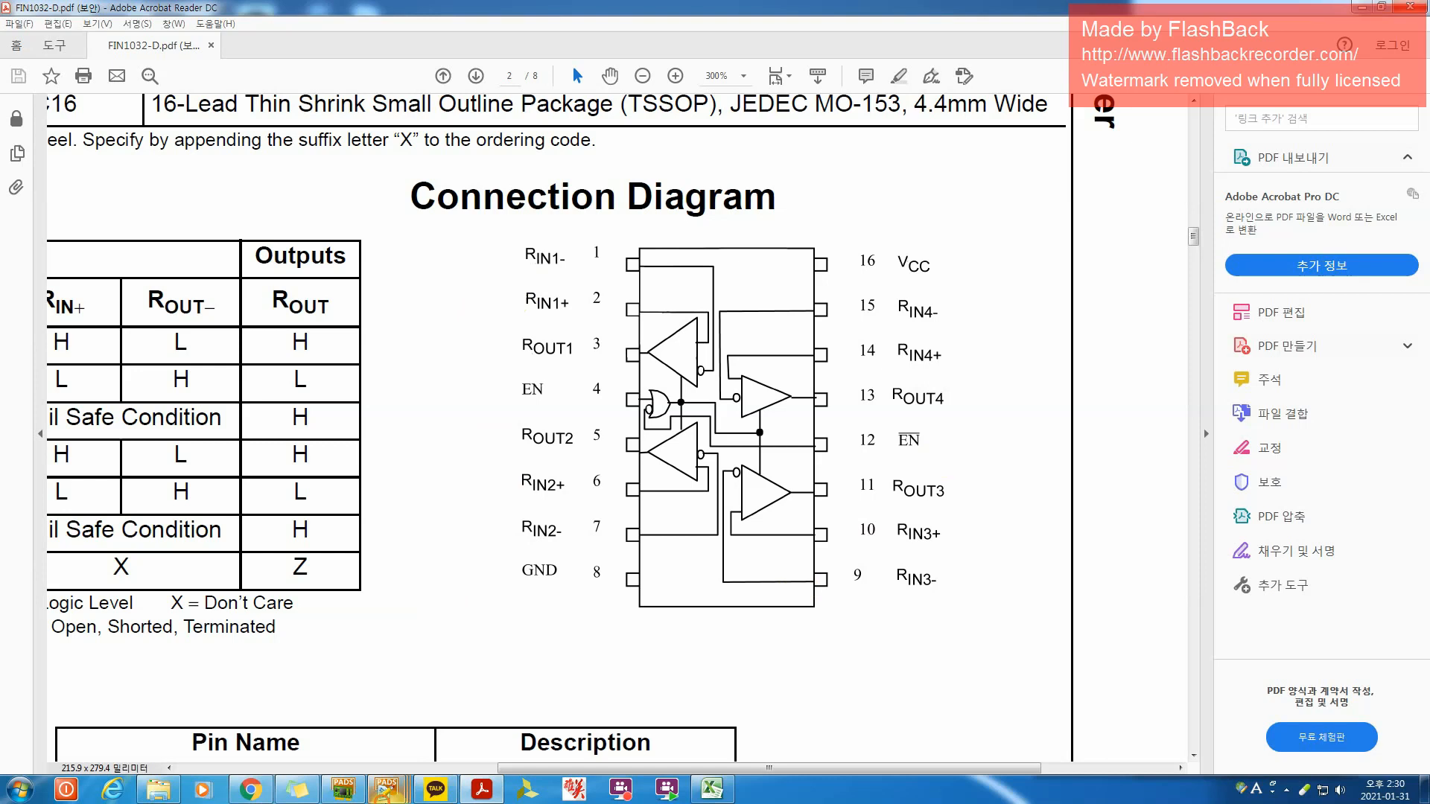
Switch to the empty PADS Logic session, open the Part Editor and create a new gate decal for NEW_PART
mouse_move(387, 789)
left_click(521, 741)
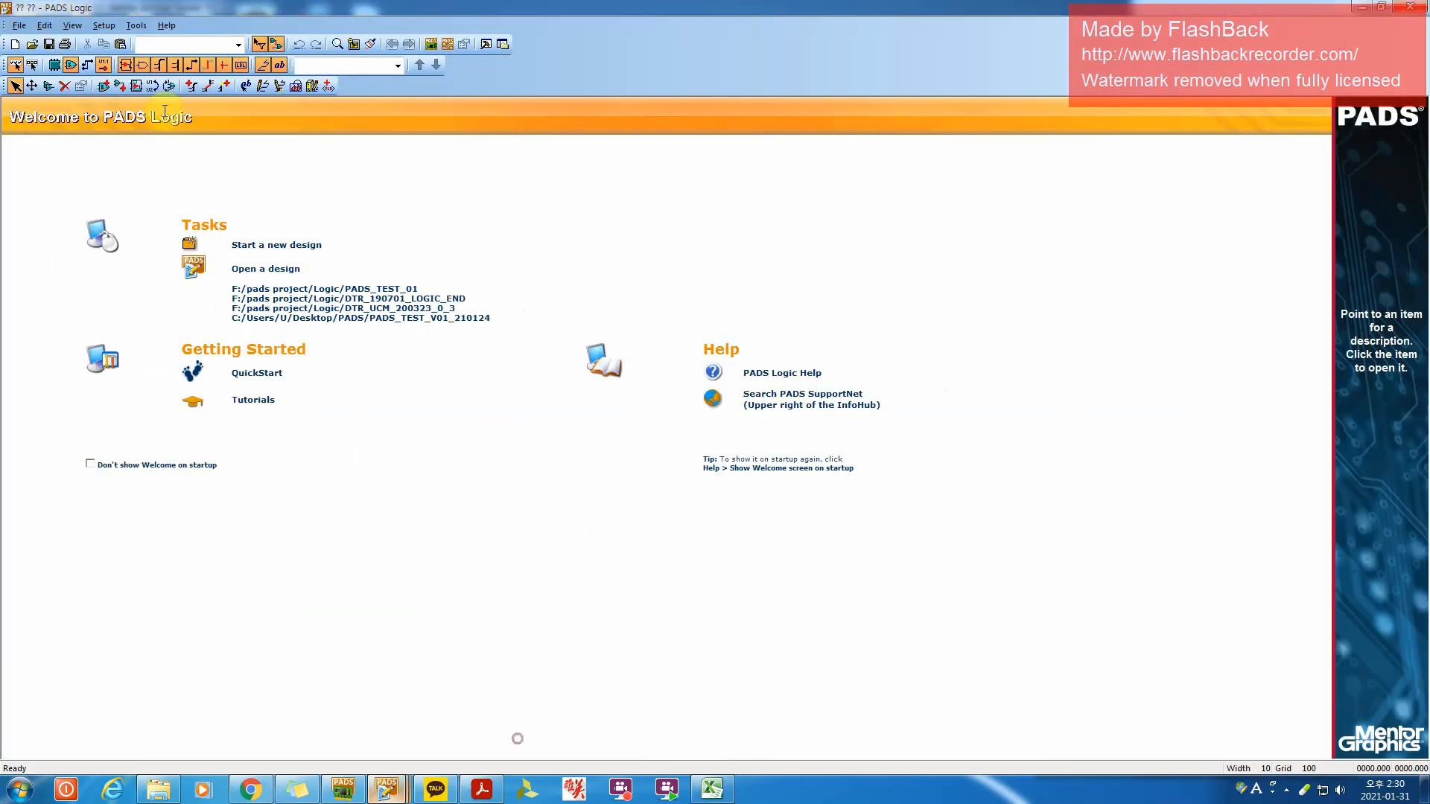
left_click(136, 26)
left_click(144, 45)
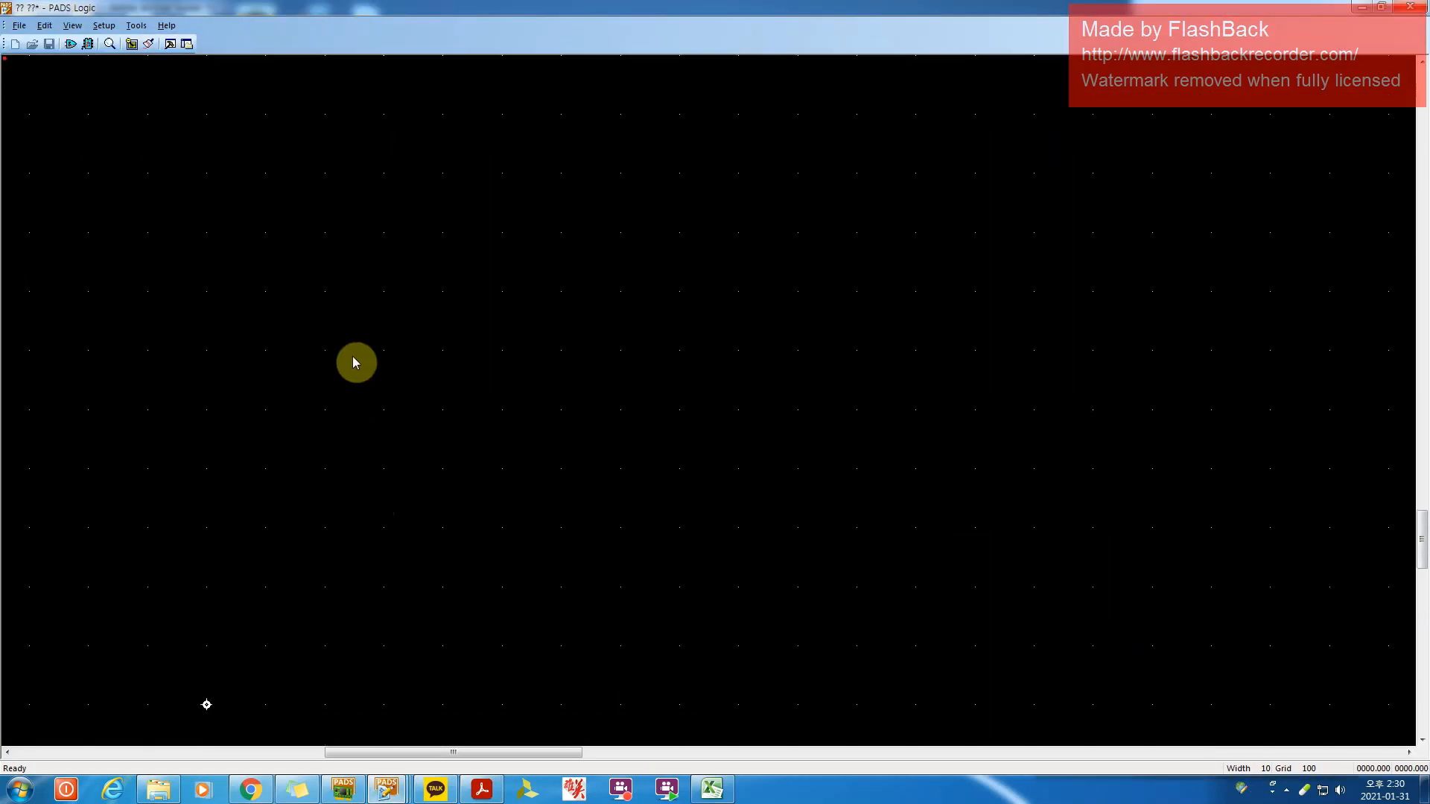
left_click(74, 46)
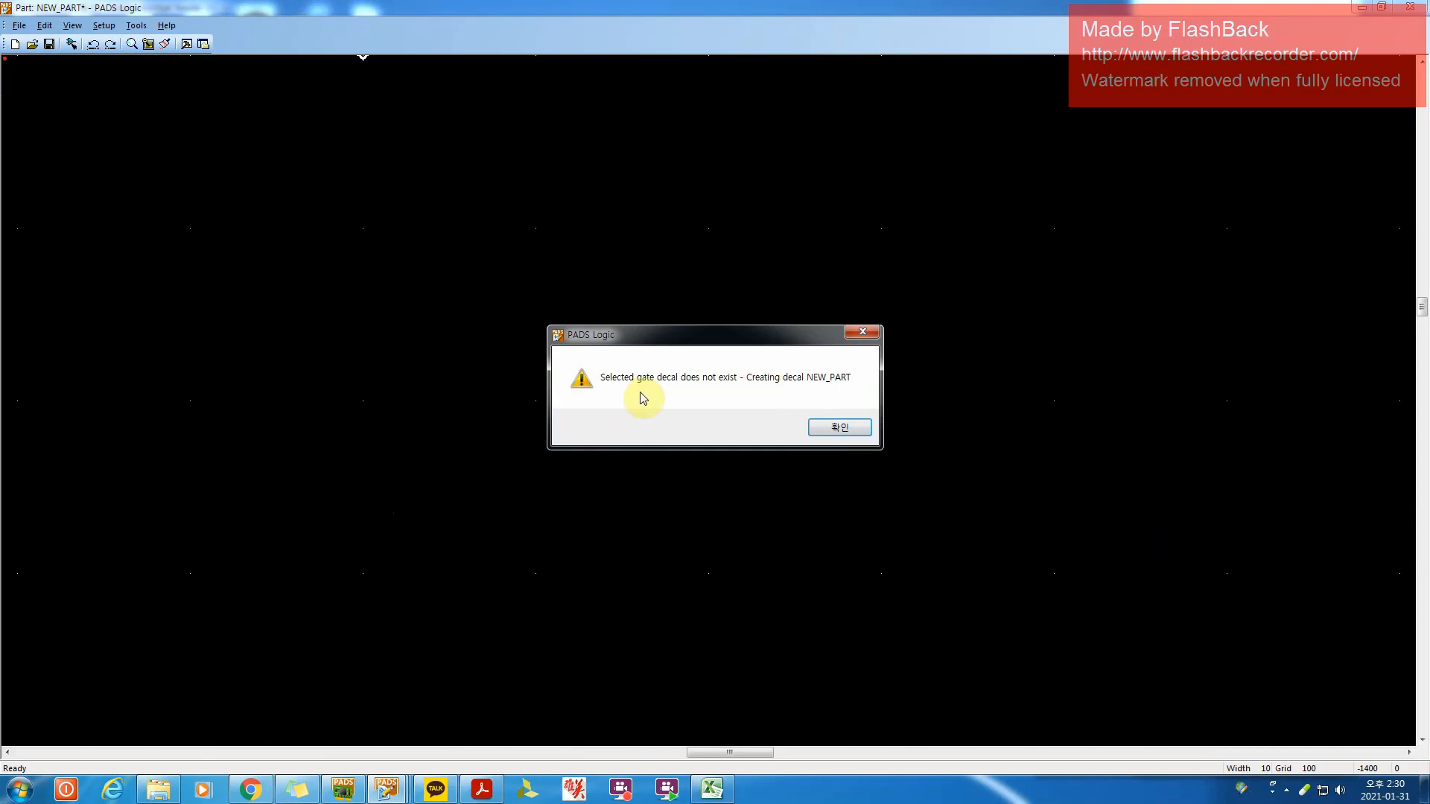
left_click(839, 430)
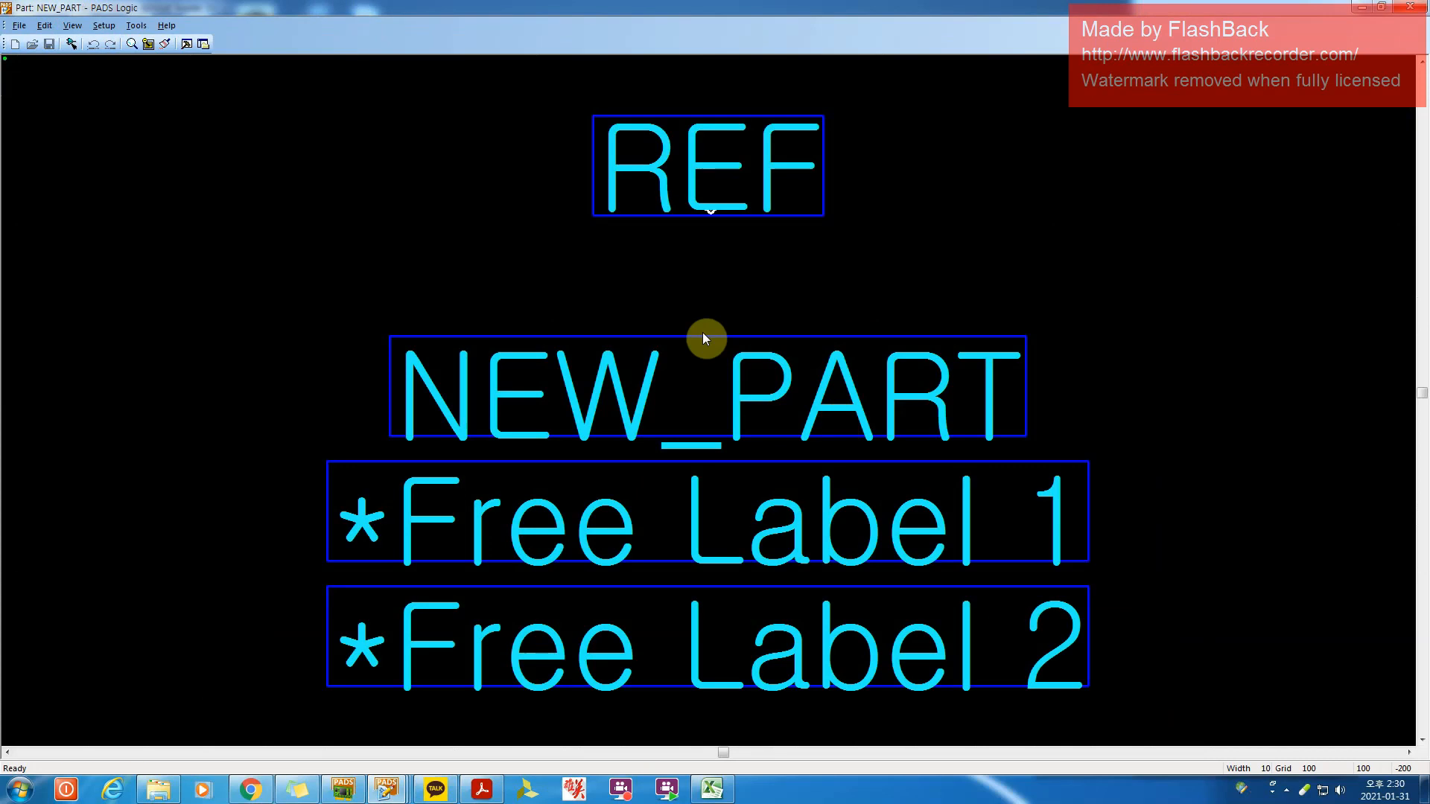
Examine the default REF, NEW_PART, Free Label 1 and Free Label 2 labels of the new decal
middle_click_drag(521, 248, 548, 334)
left_click_drag(616, 348, 894, 607)
left_click(900, 584)
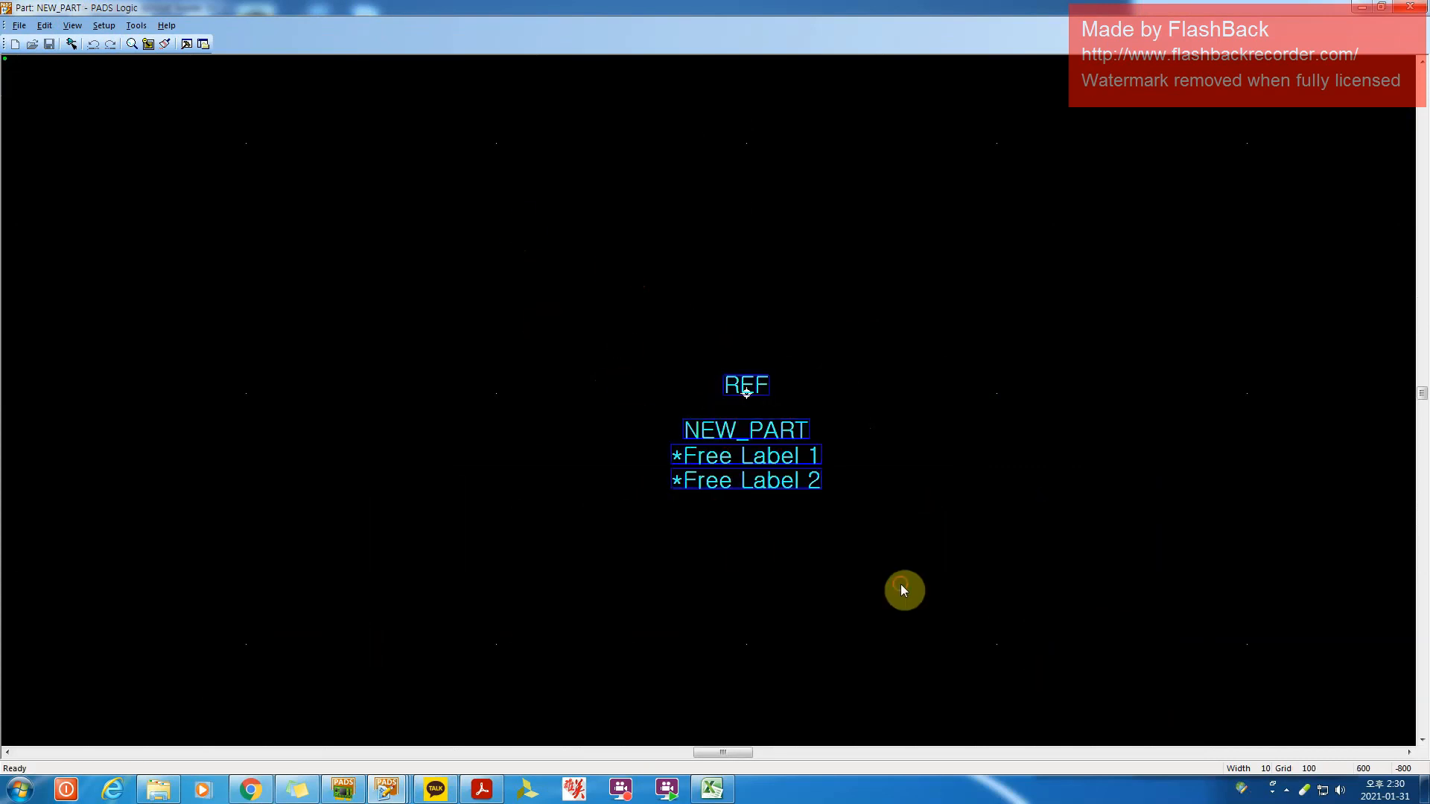
left_click(738, 383)
left_click(728, 434)
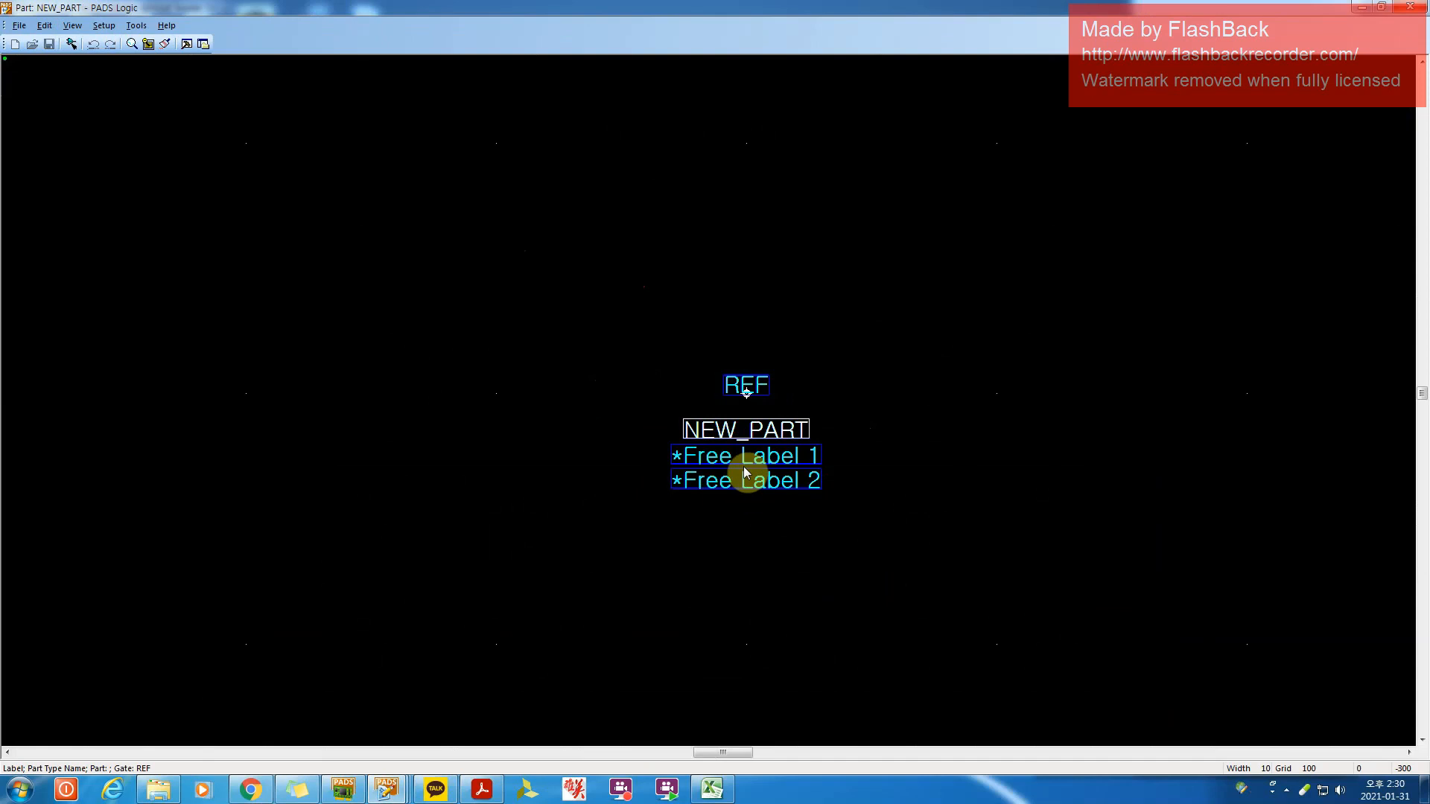
left_click(744, 466)
left_click(745, 485)
left_click(740, 459)
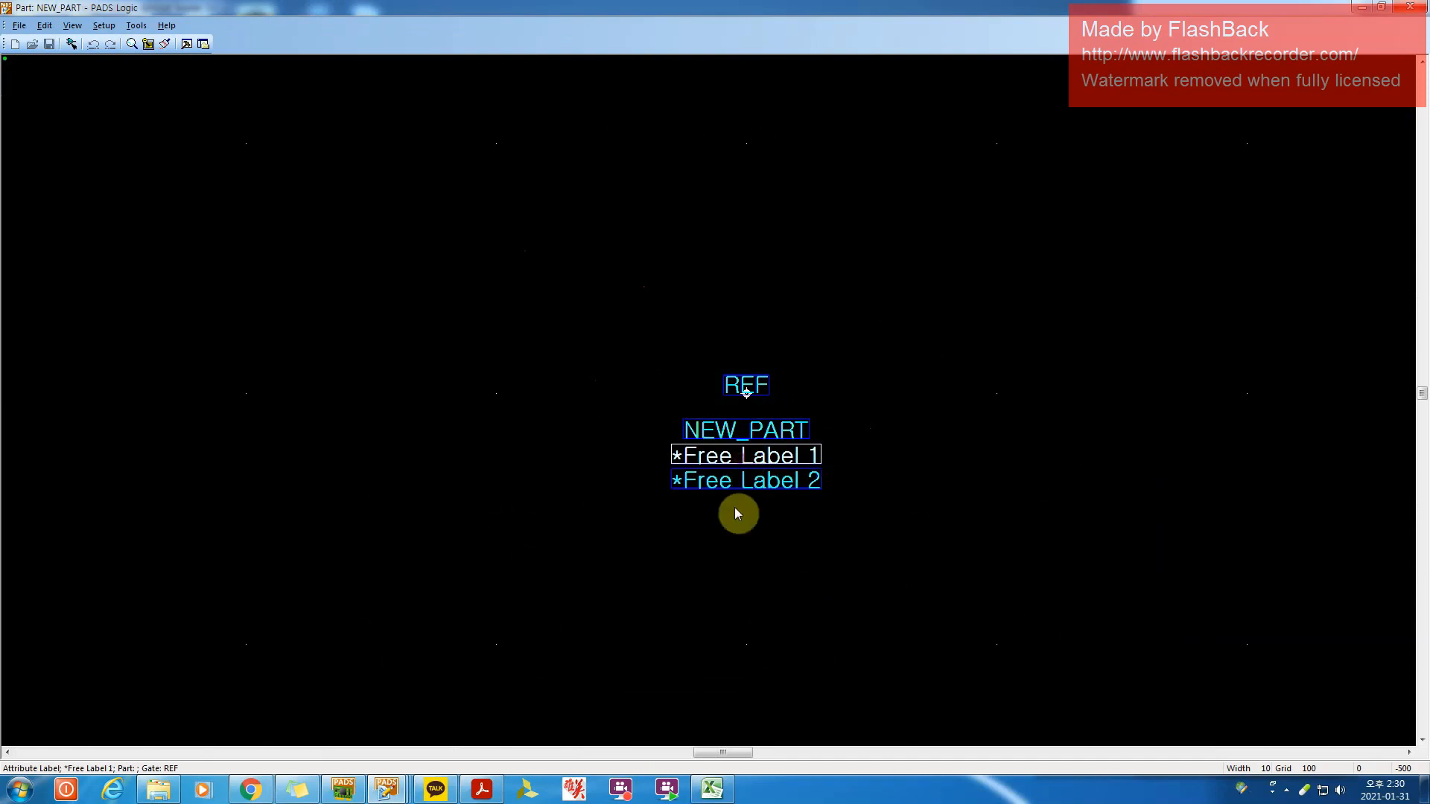
left_click(735, 509)
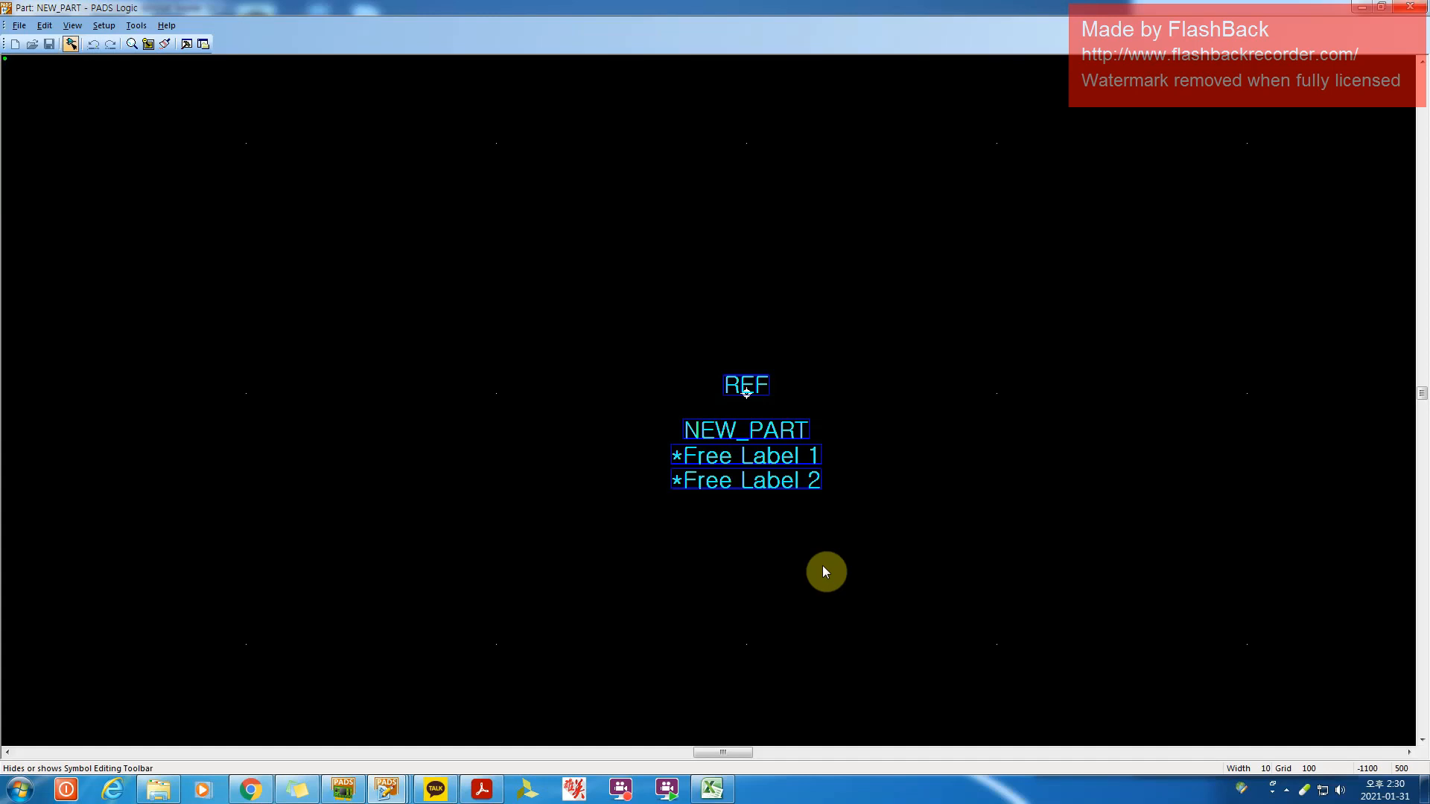
left_click(1279, 793)
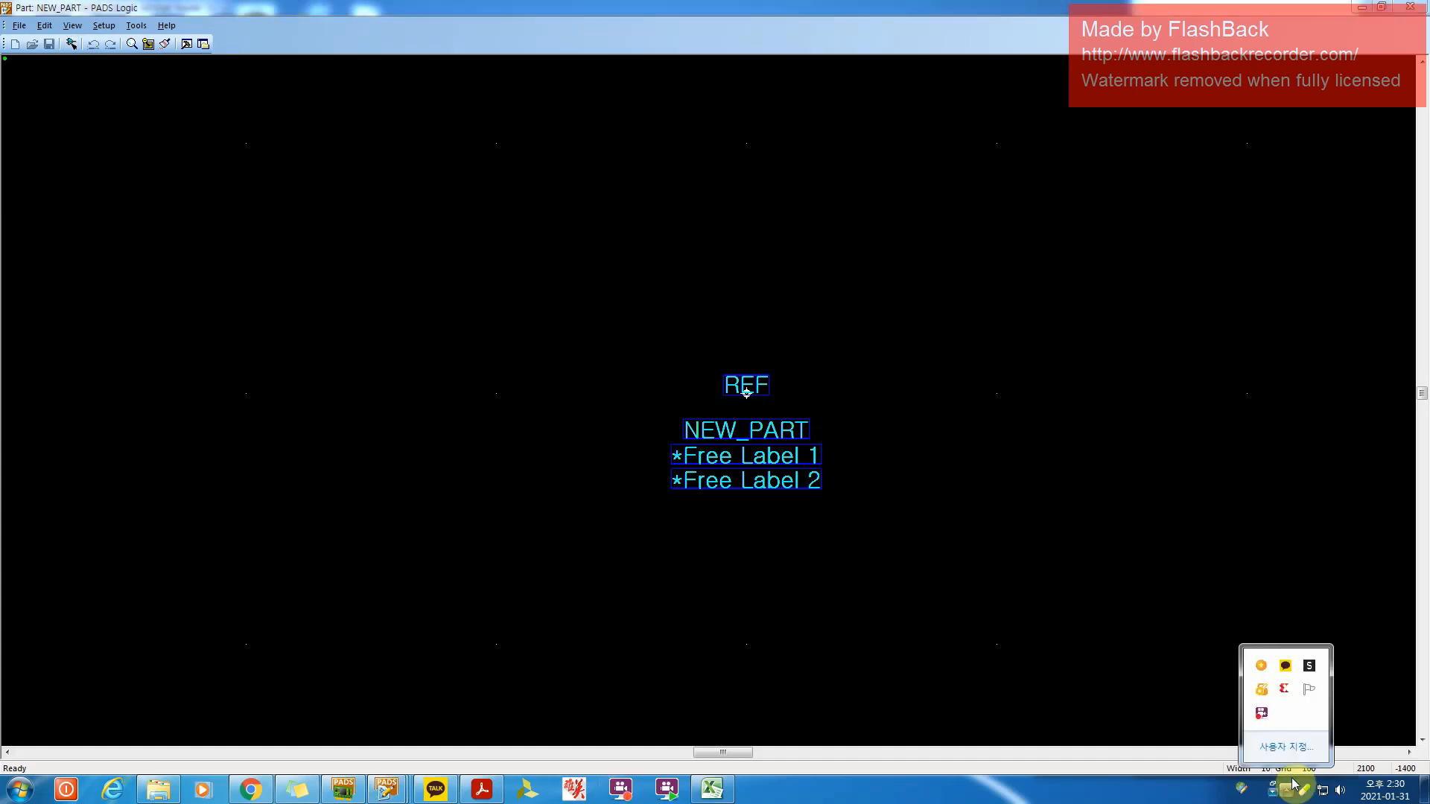
left_click(1264, 712)
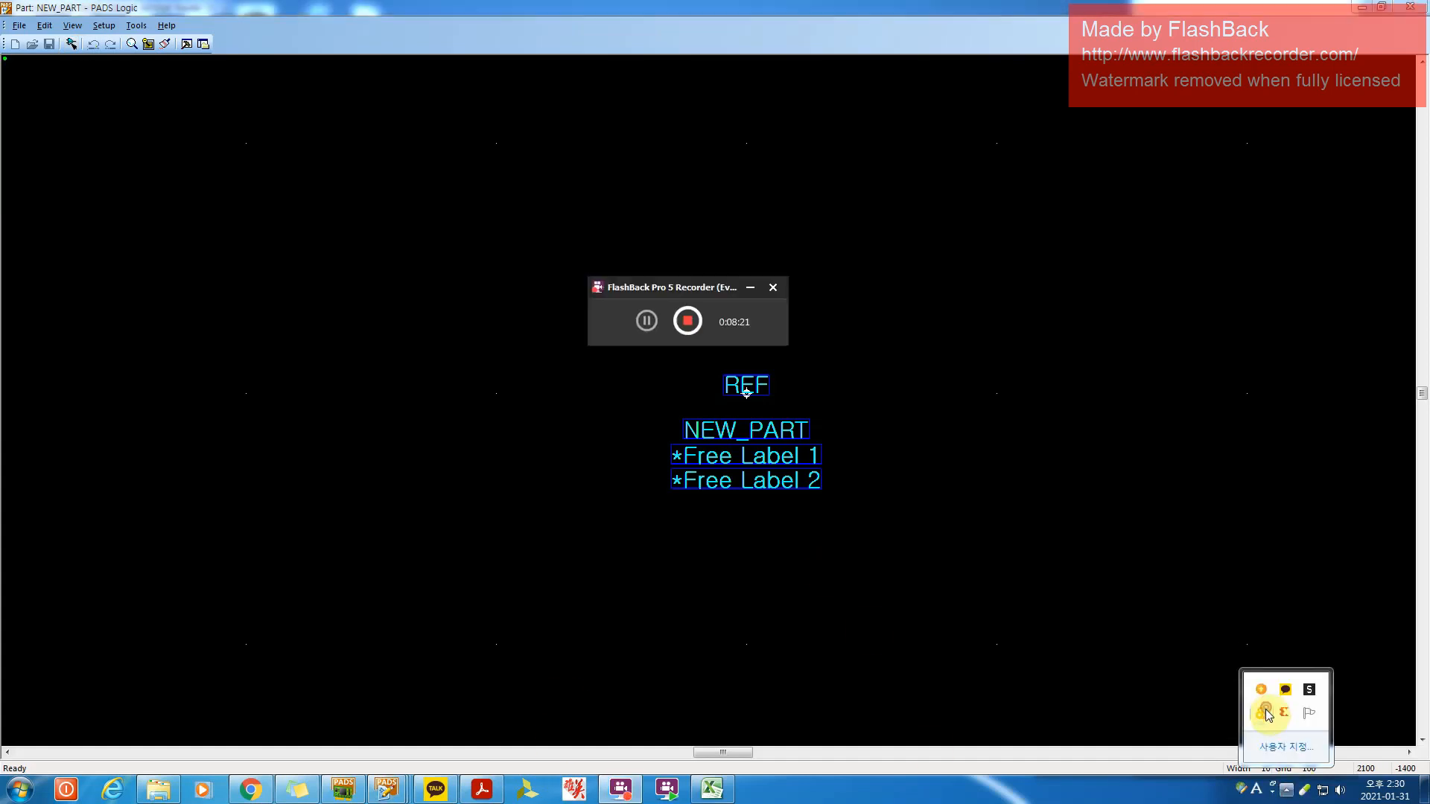
left_click(643, 322)
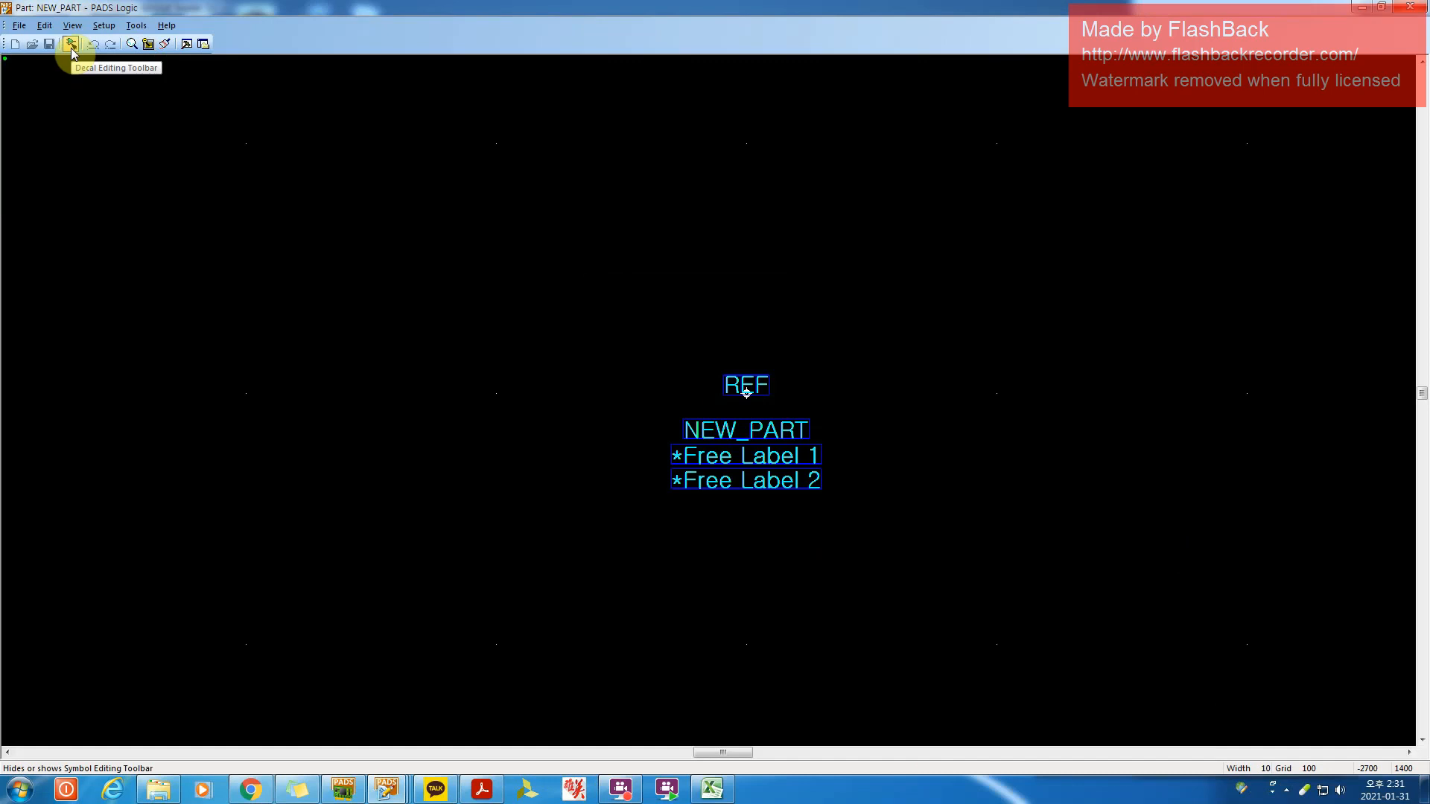
Show the decal editing tools and draw a closed rectangular part outline about 1000 by 700 units above the REF label
left_click(71, 46)
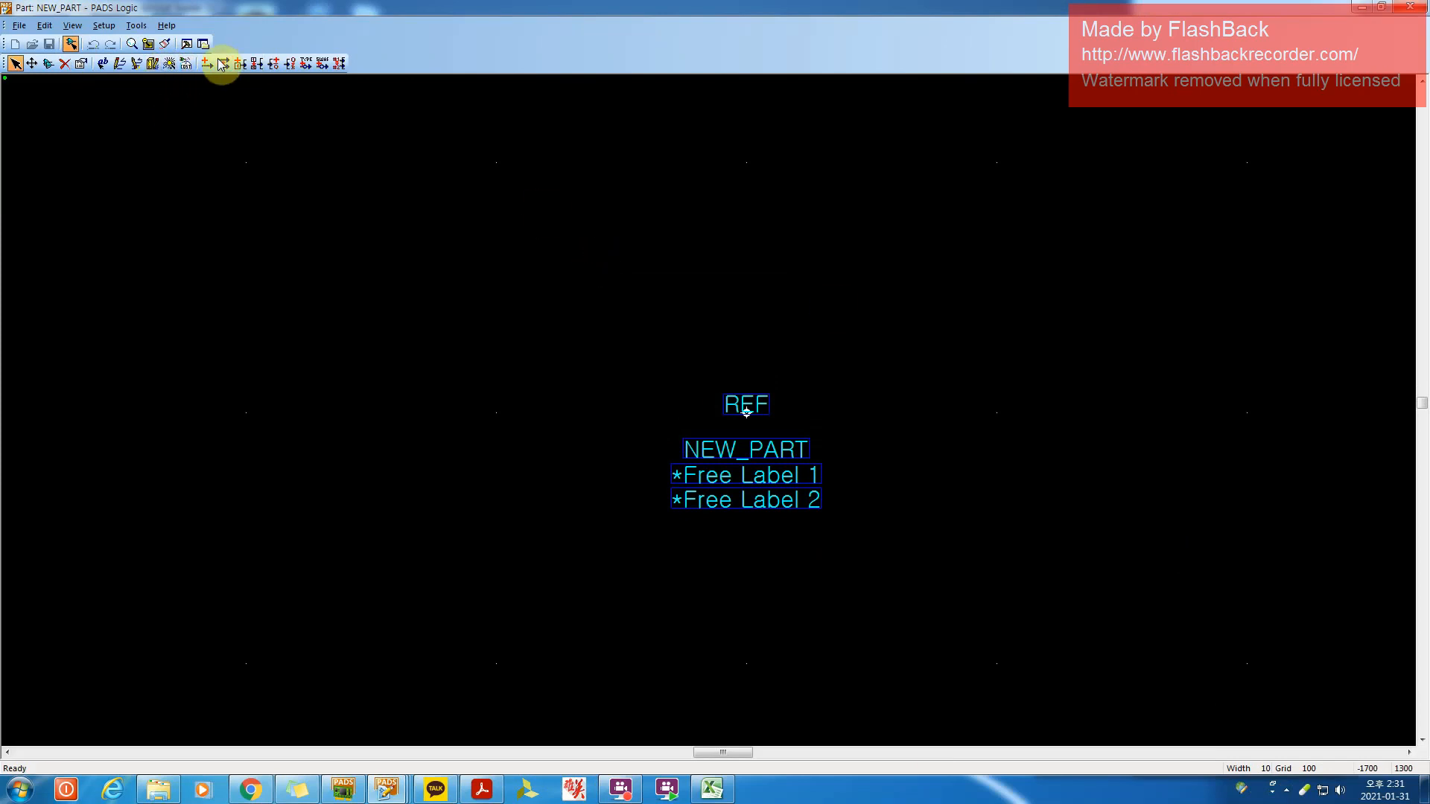
left_click(119, 63)
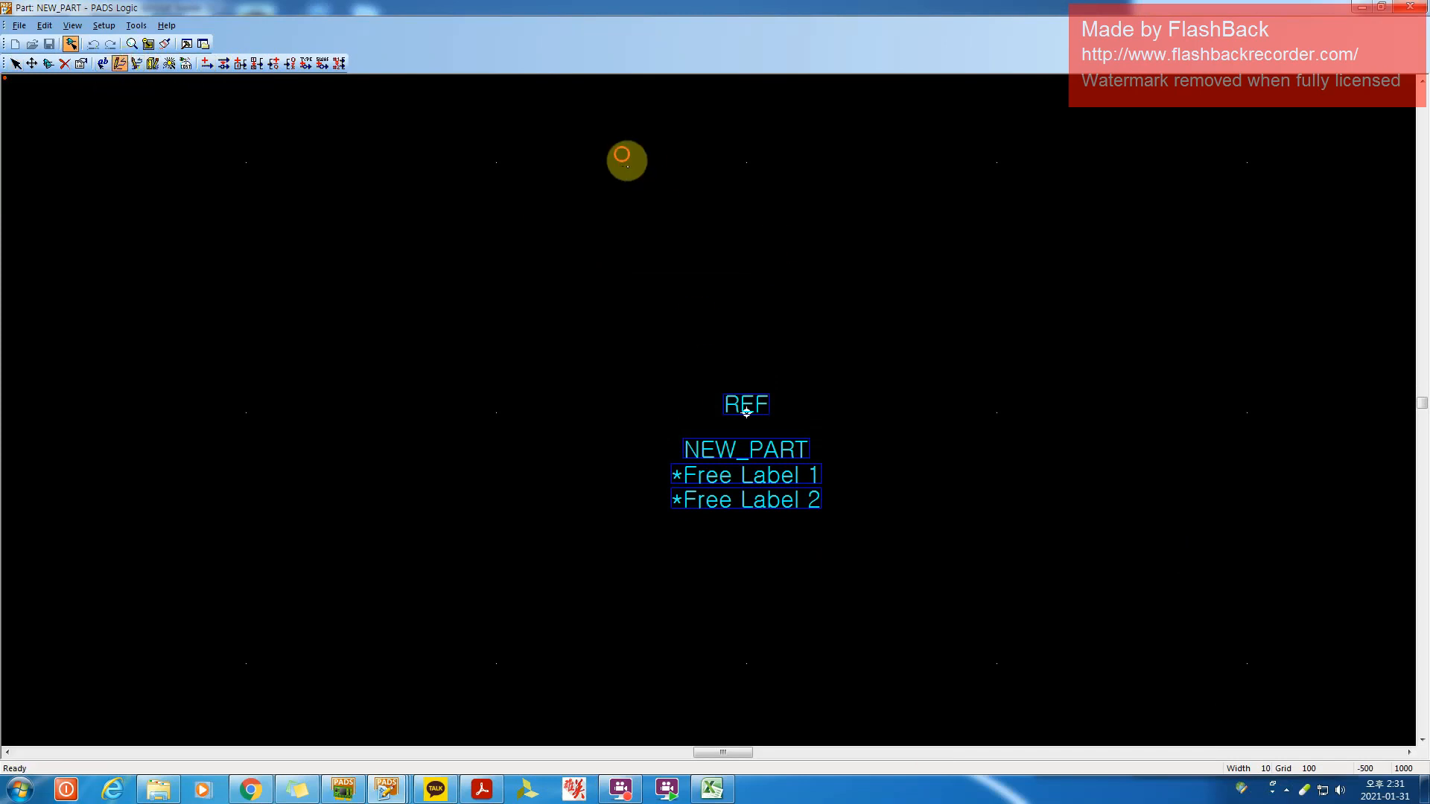
left_click(621, 313)
left_click(871, 313)
left_click(872, 136)
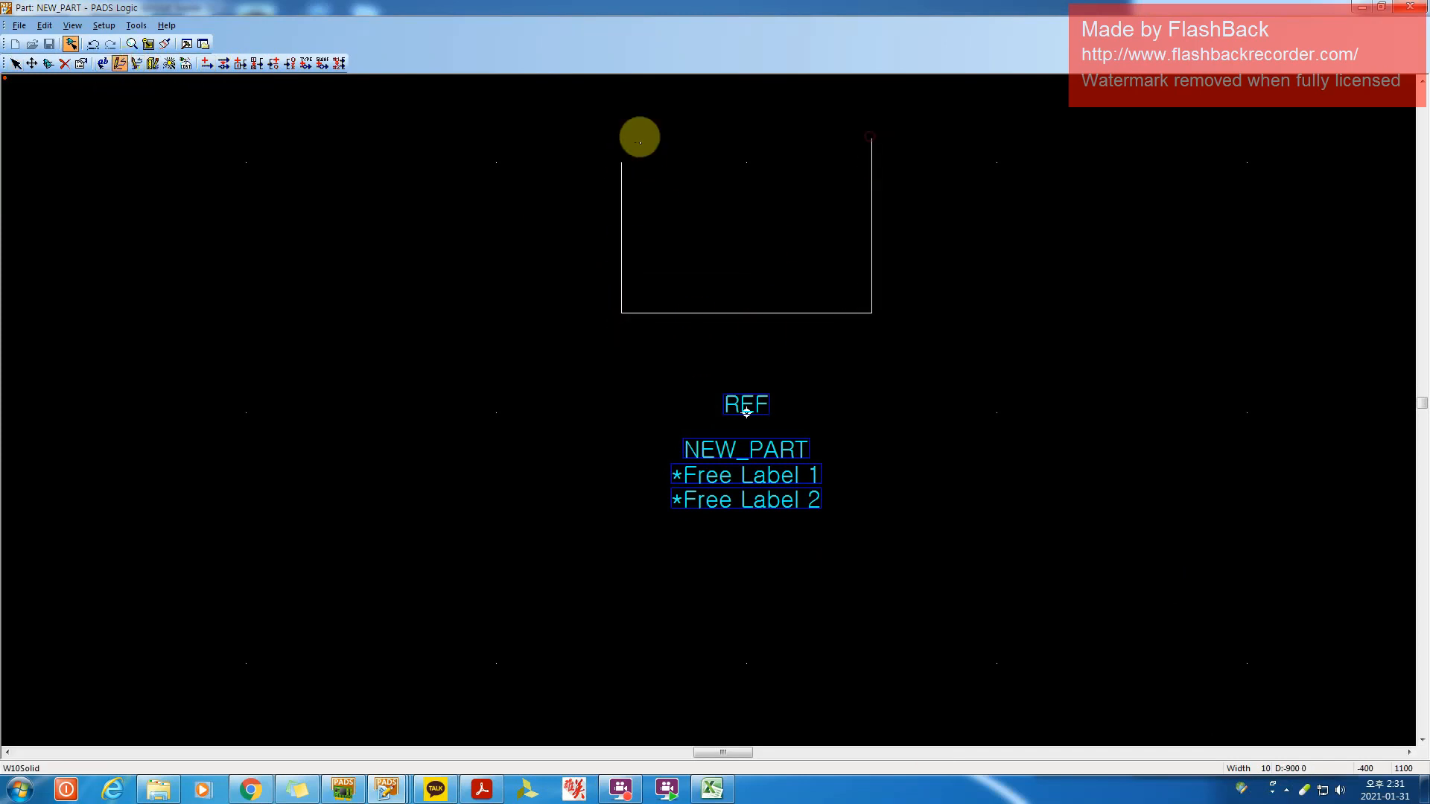
left_click(622, 138)
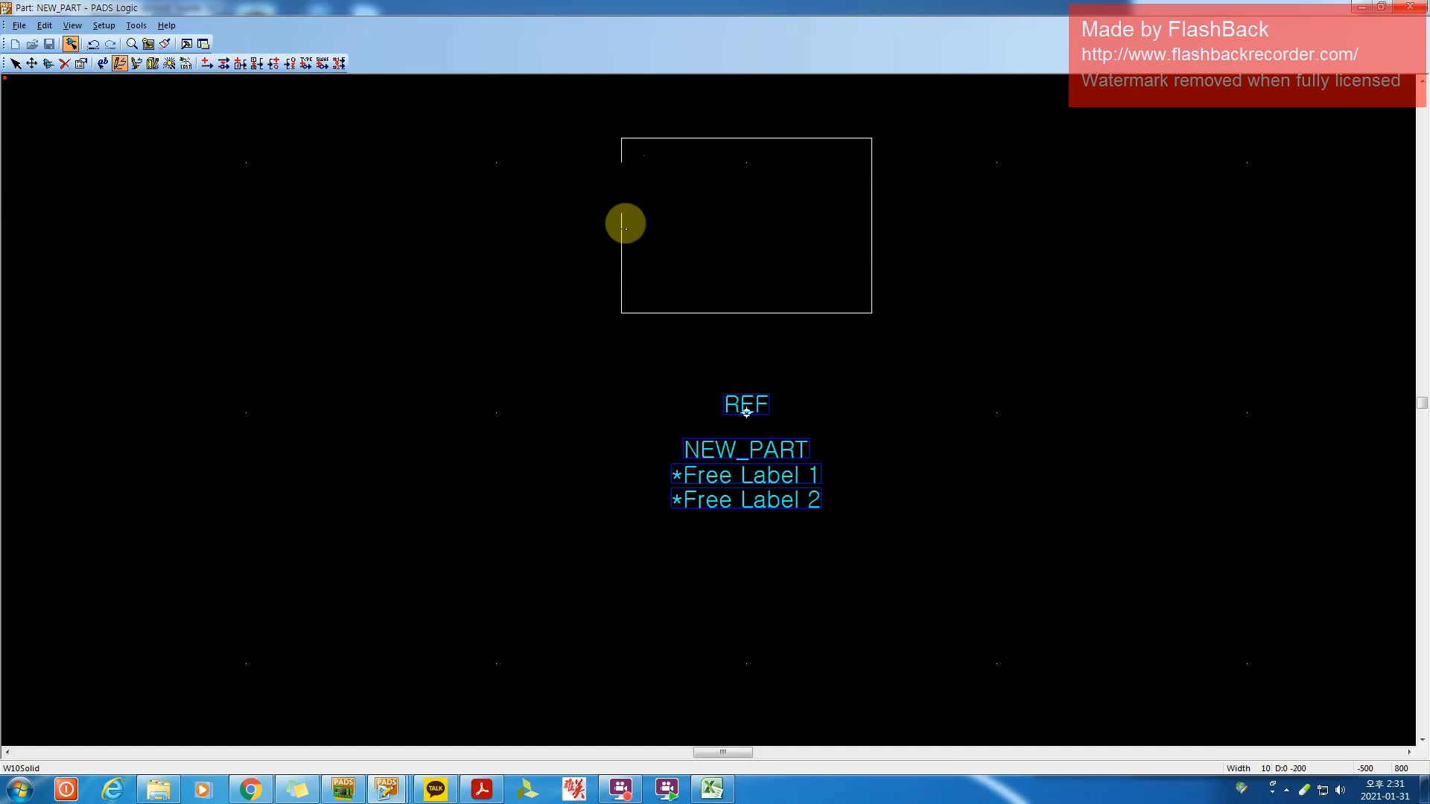
double_click(622, 167)
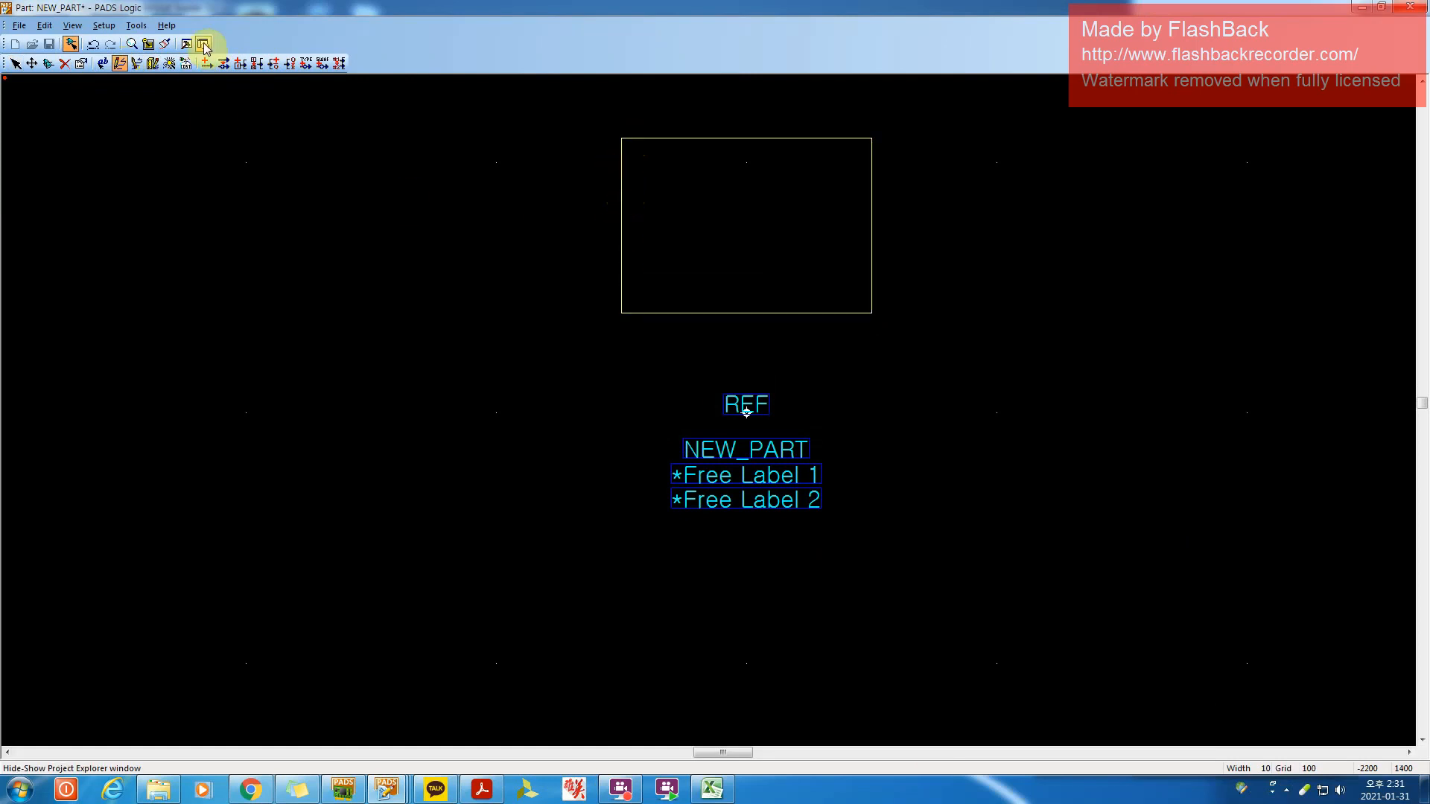
Add a trial terminal on the rectangle's left edge, and delete both the terminal and the rectangle
left_click(210, 63)
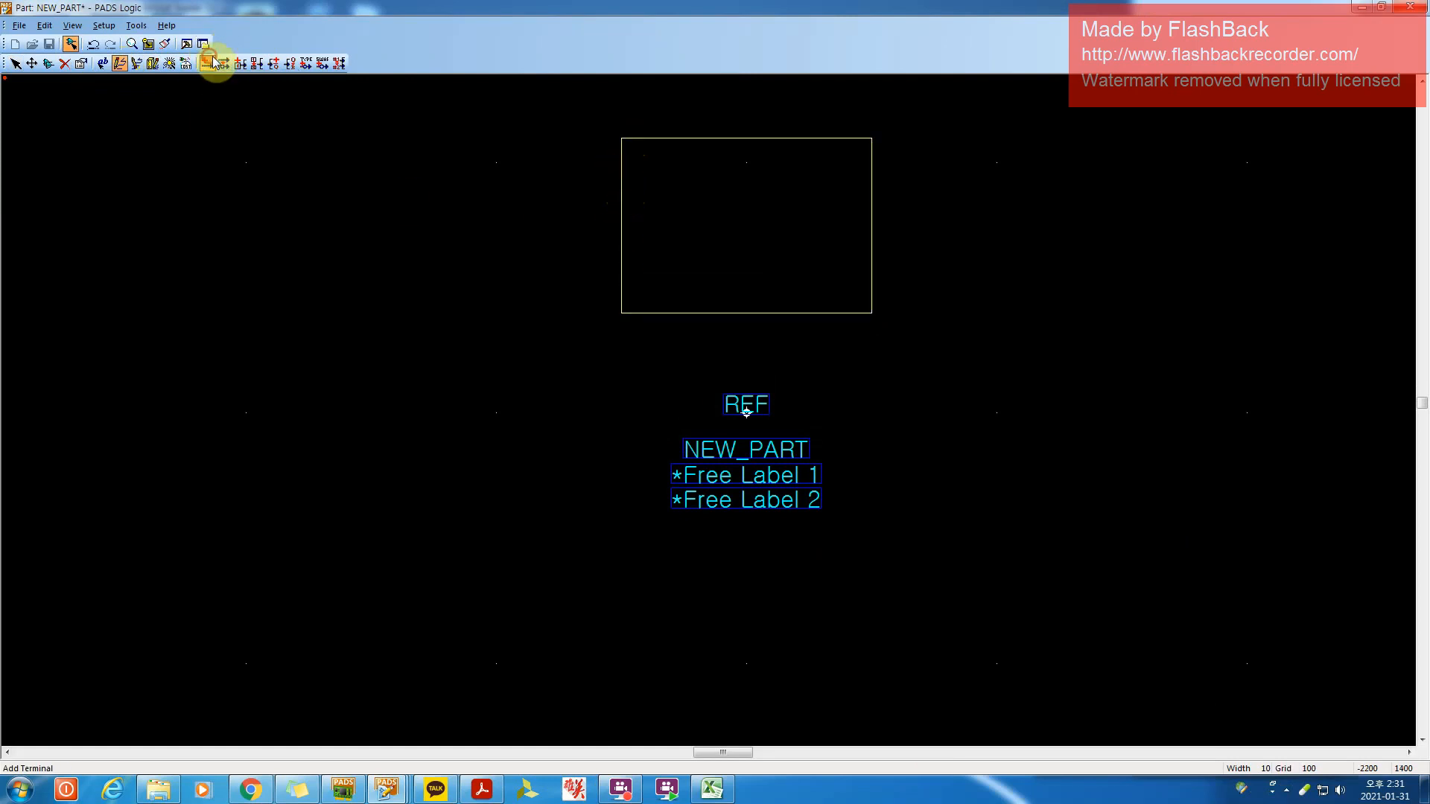
left_click(636, 476)
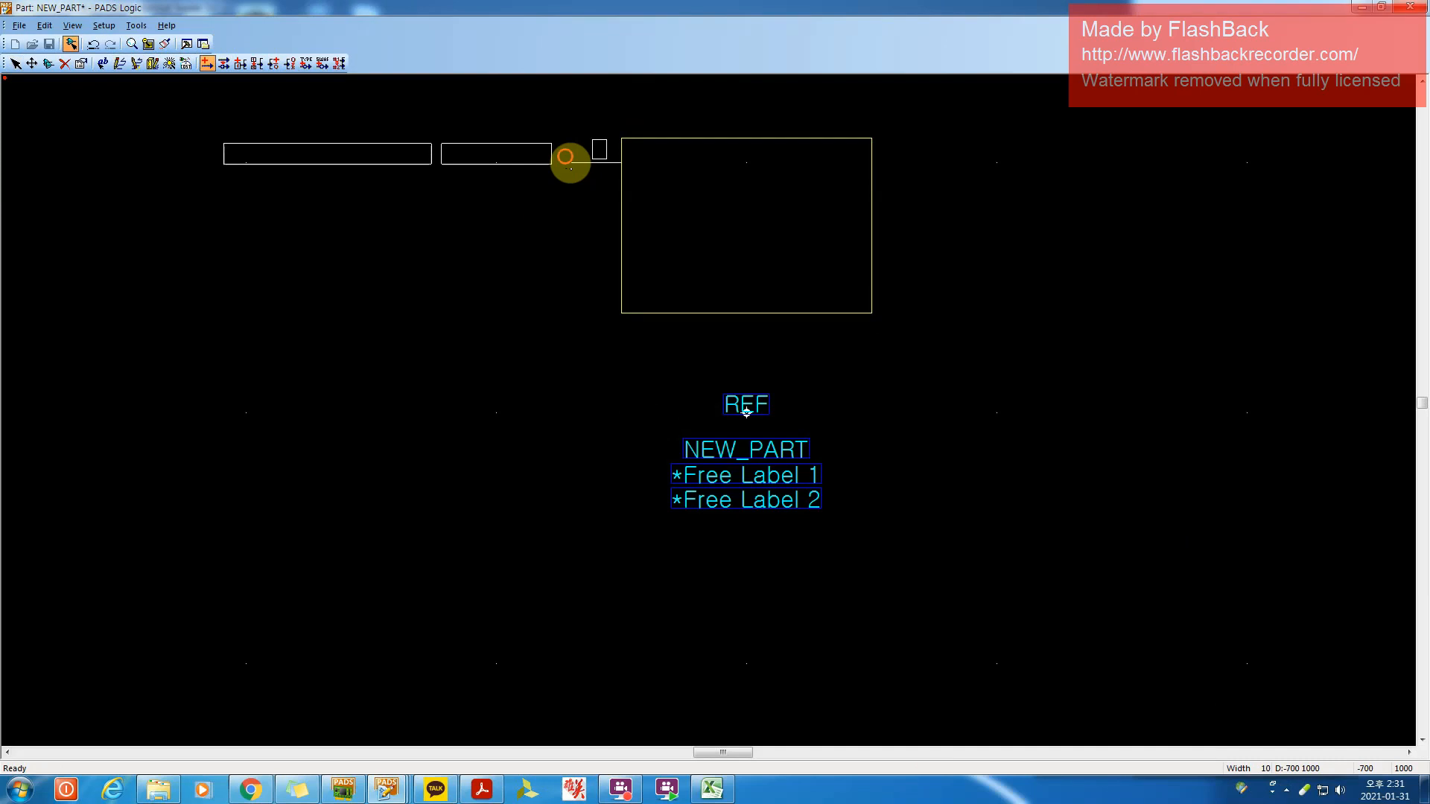
left_click(567, 158)
left_click_drag(192, 91, 1054, 332)
key("Delete")
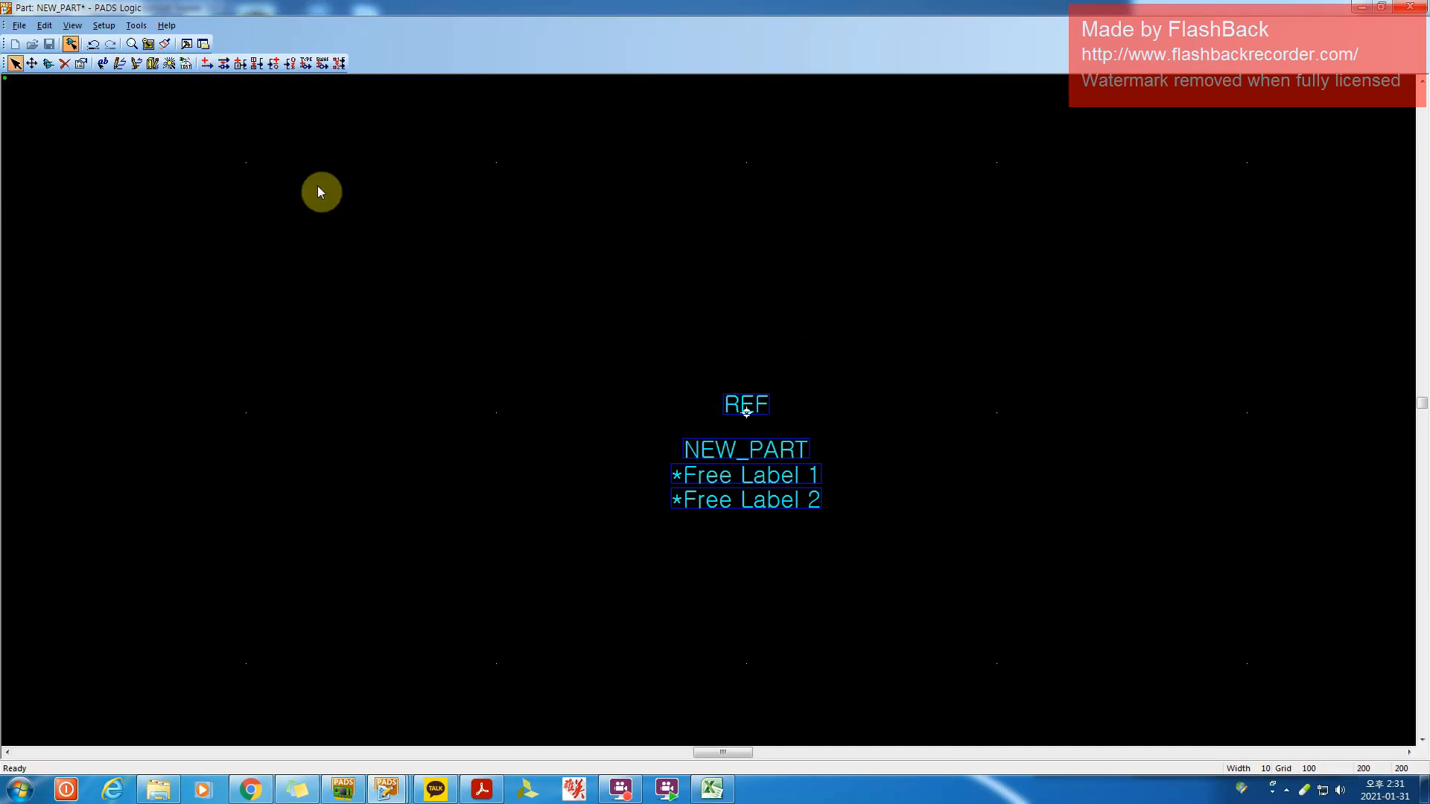
Start the CAE Decal Wizard and check the pin layout in the FIN1032 datasheet's Connection Diagram
left_click(169, 65)
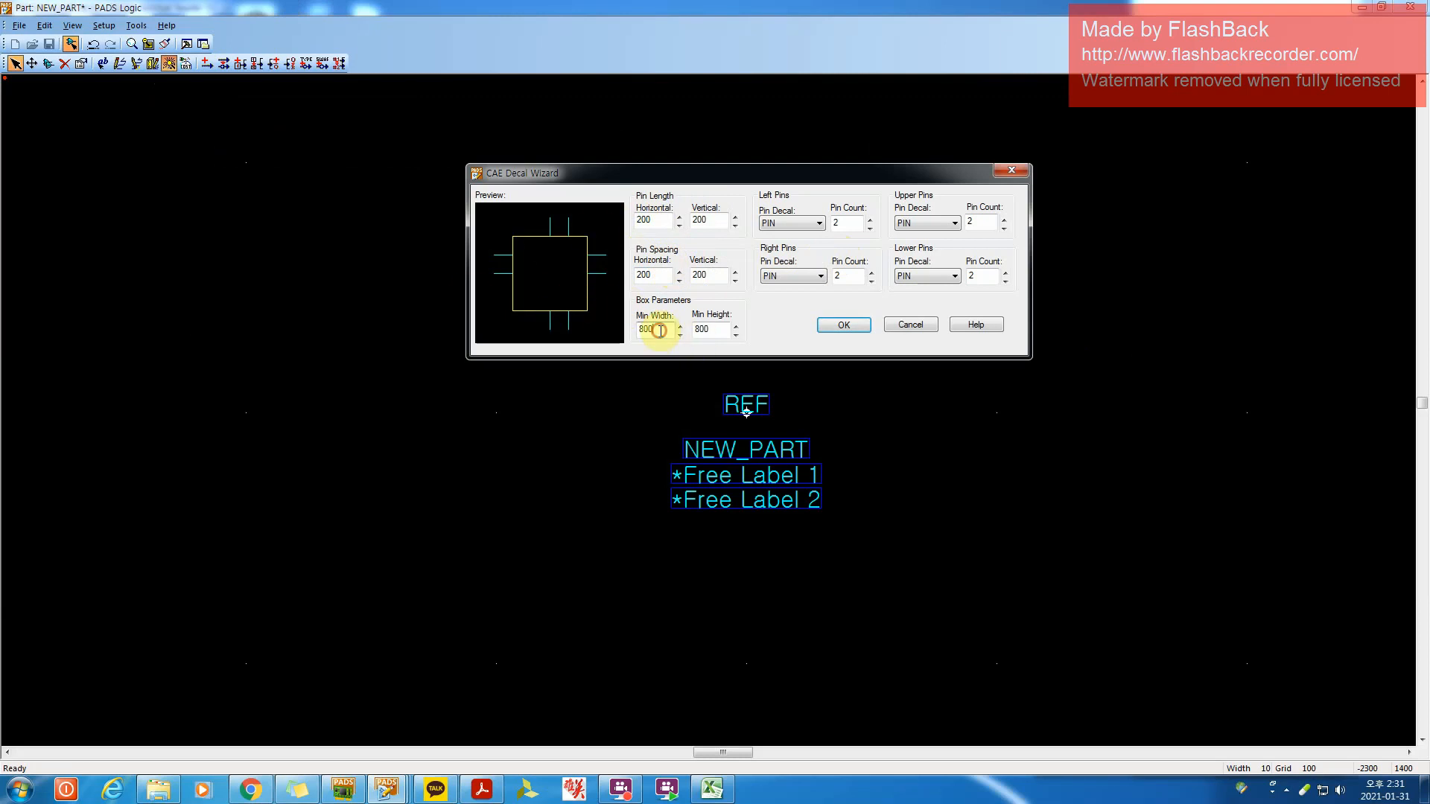
left_click(708, 329)
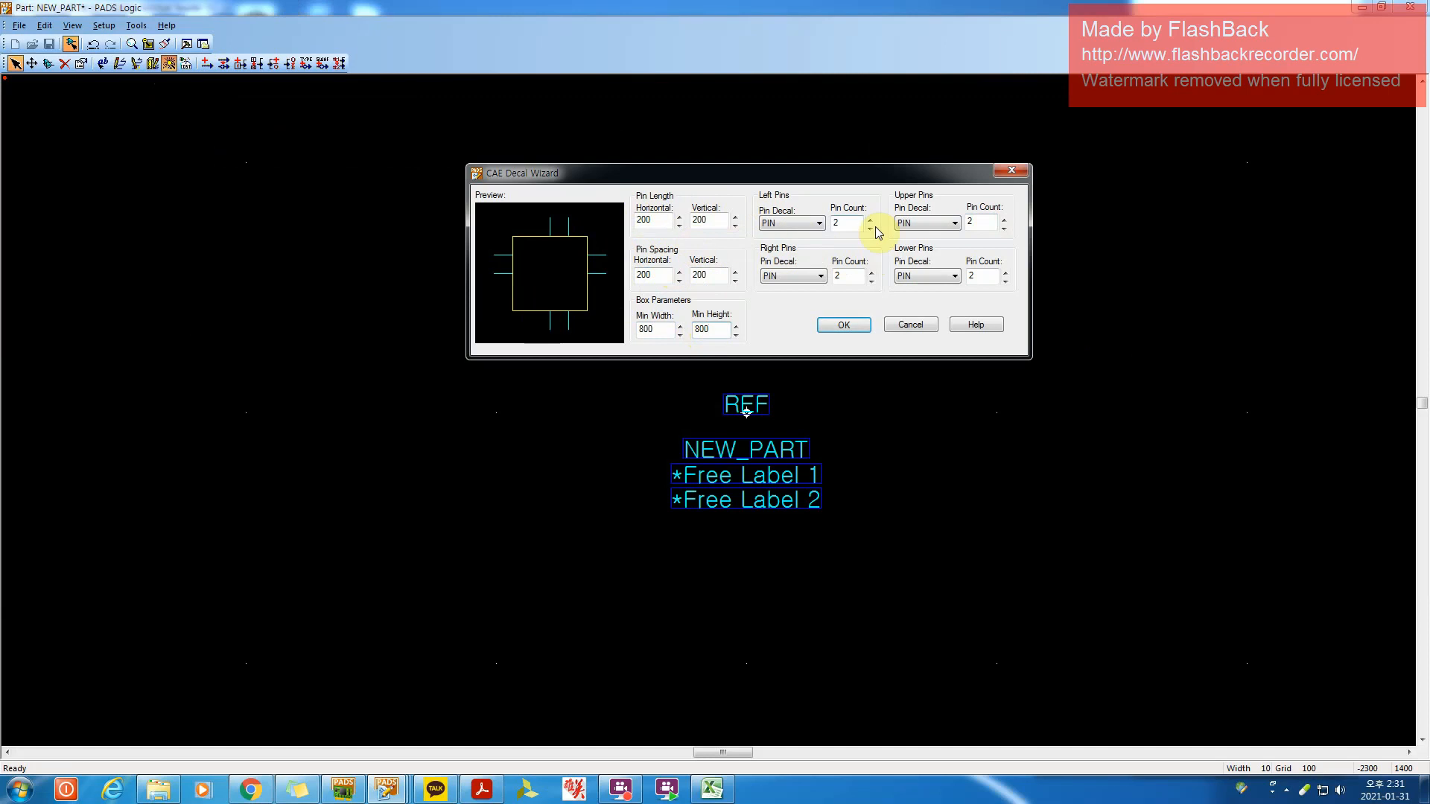
left_click(482, 788)
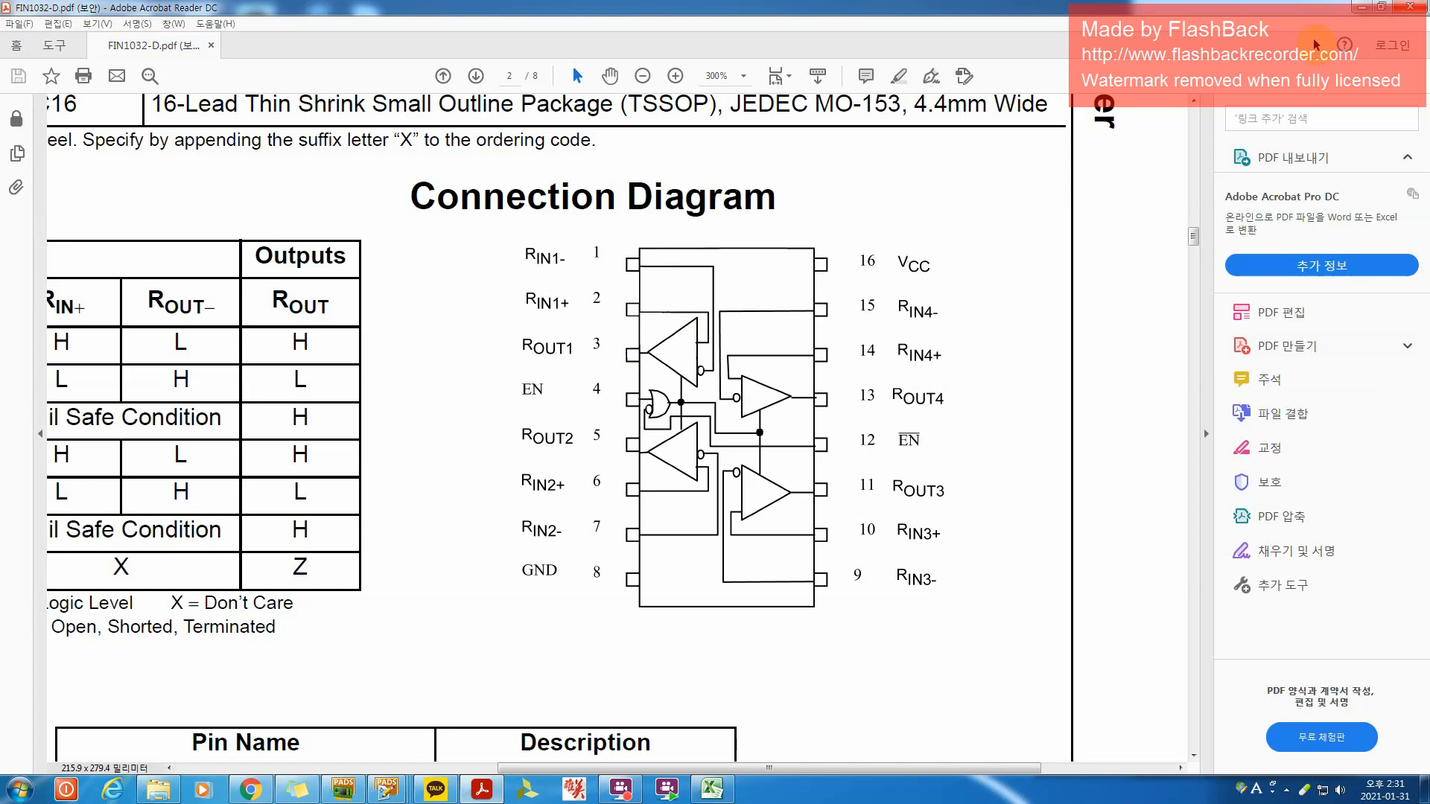
left_click(1369, 7)
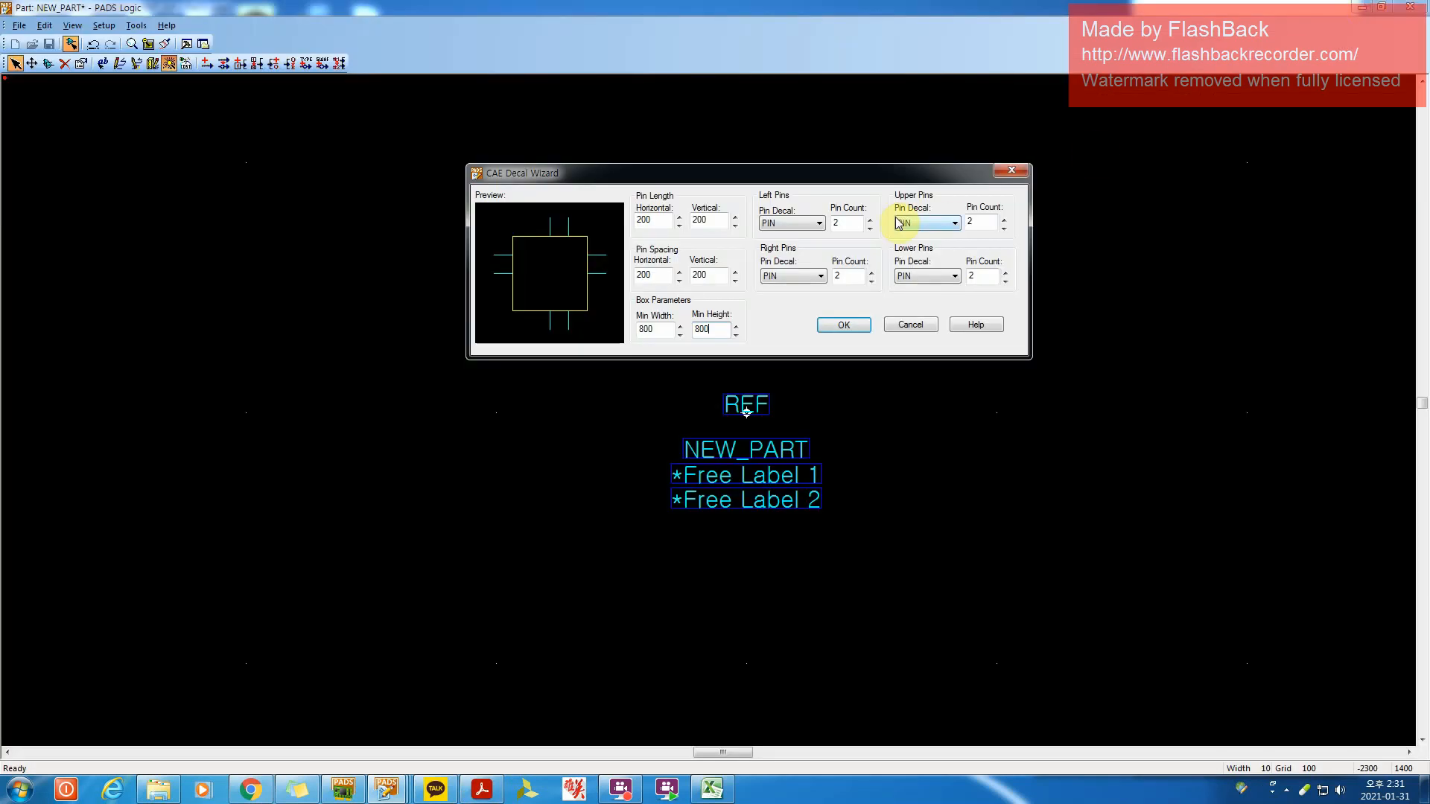
Generate the decal with 8 left, 8 right, 0 upper and 0 lower pins, 200 pin length and spacing, and an 800 by 800 minimum box
double_click(850, 217)
type("8")
left_click(845, 277)
left_click(990, 222)
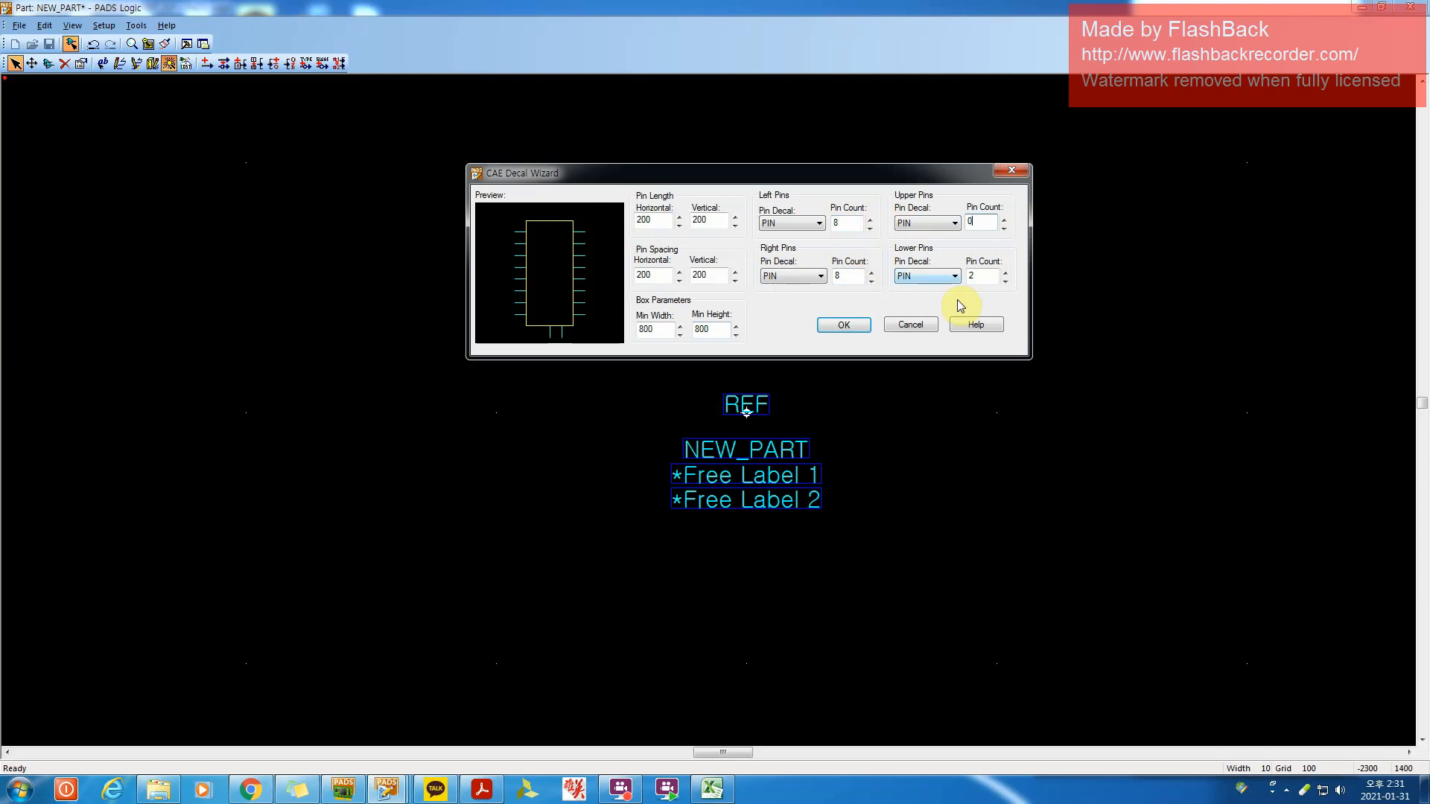
type("0")
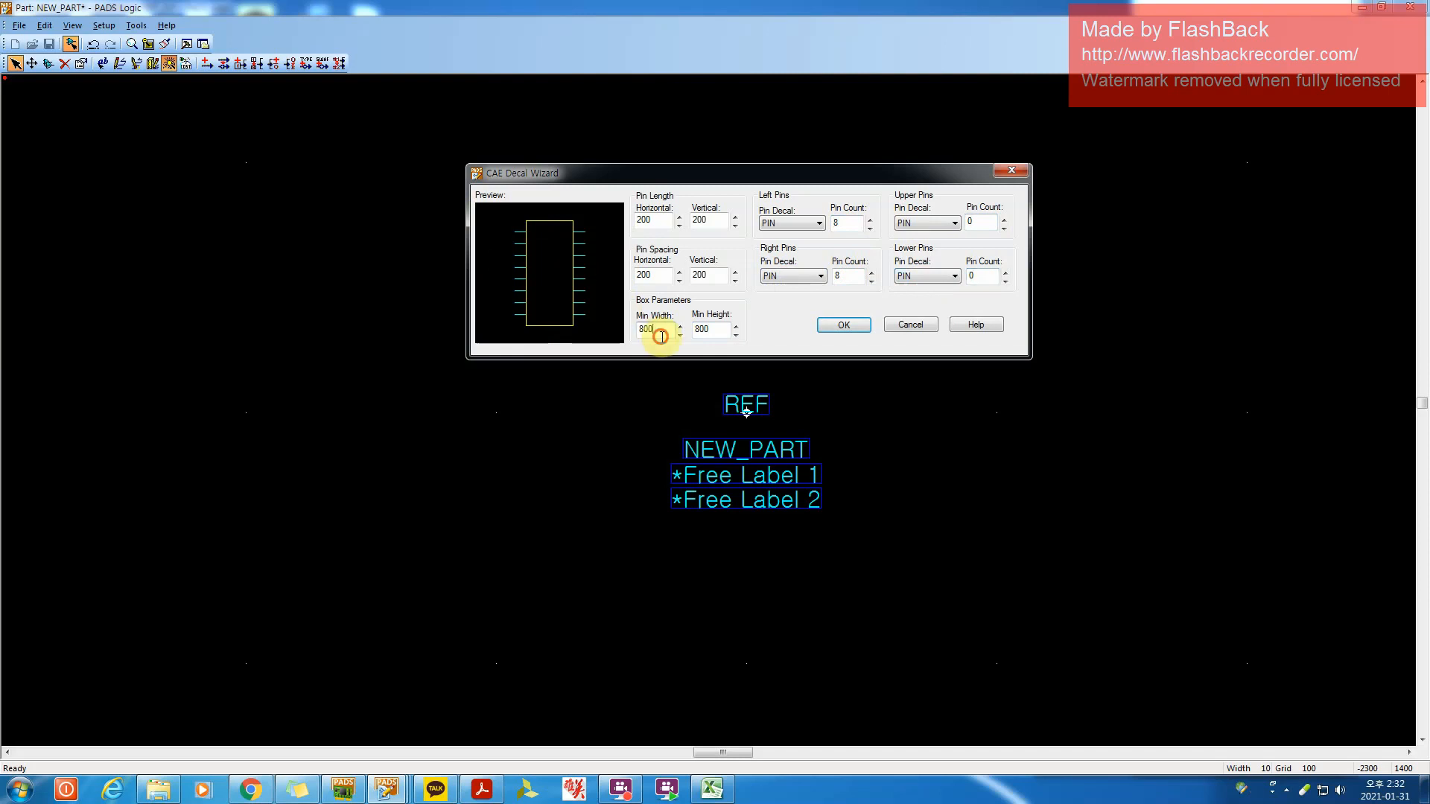
left_click(664, 274)
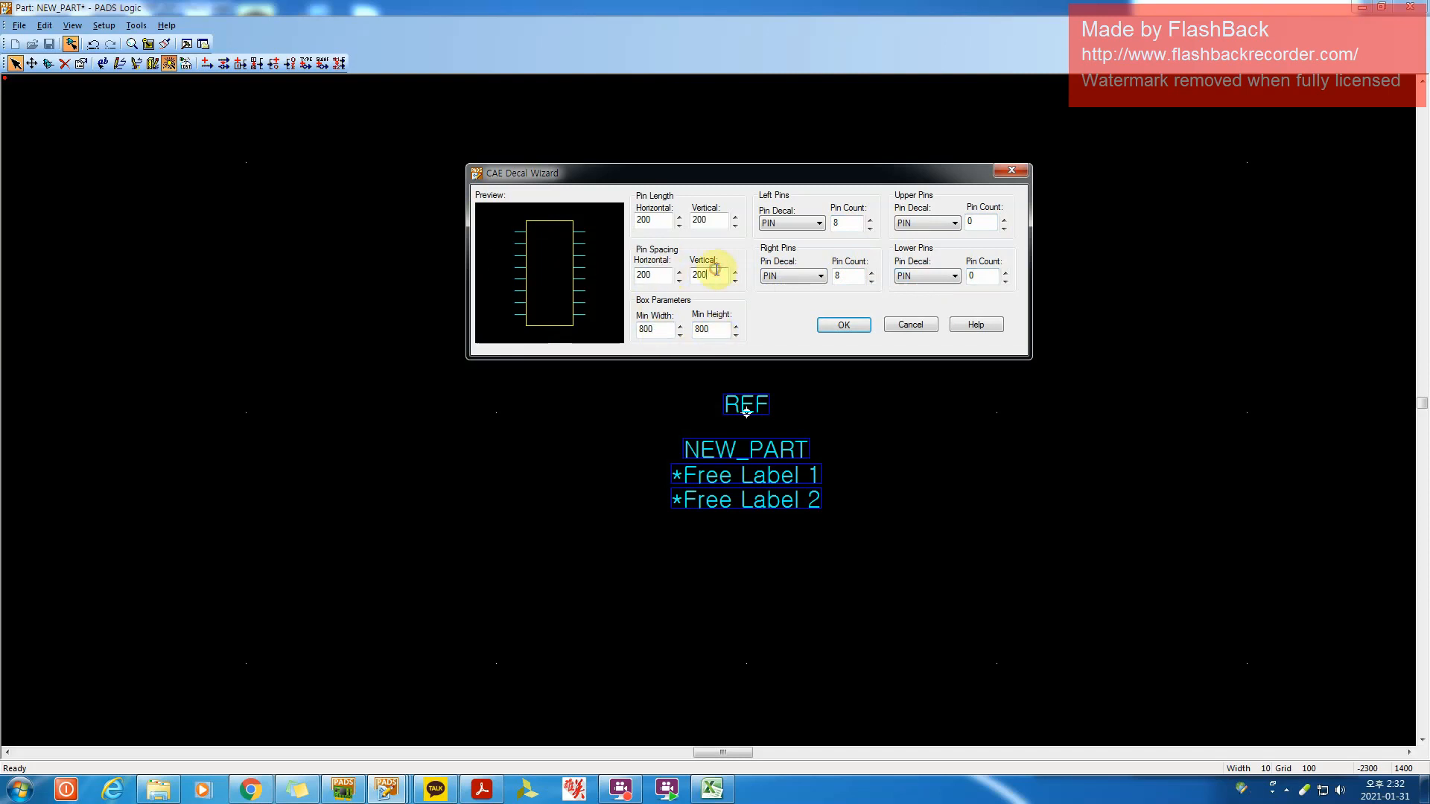
left_click(769, 348)
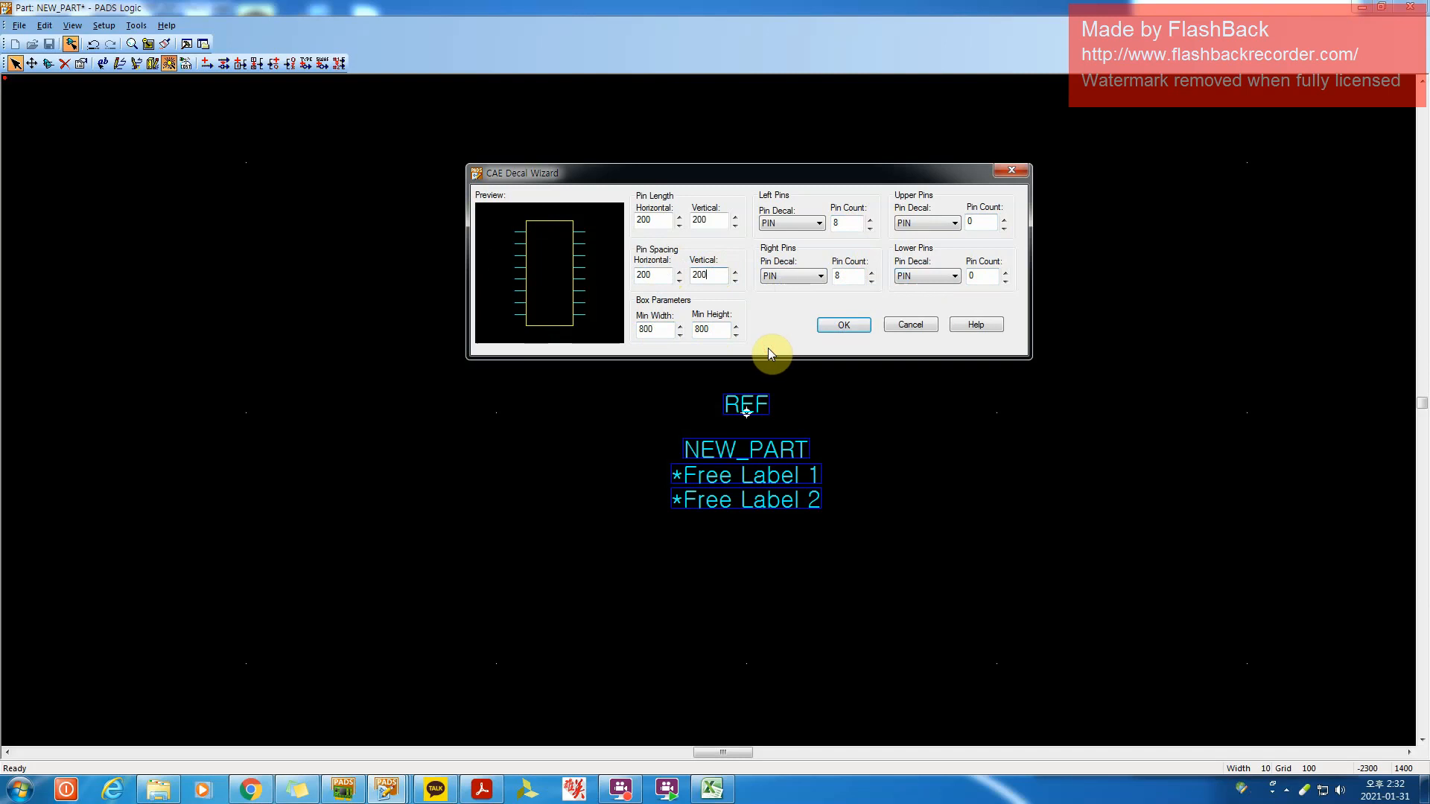
left_click(655, 329)
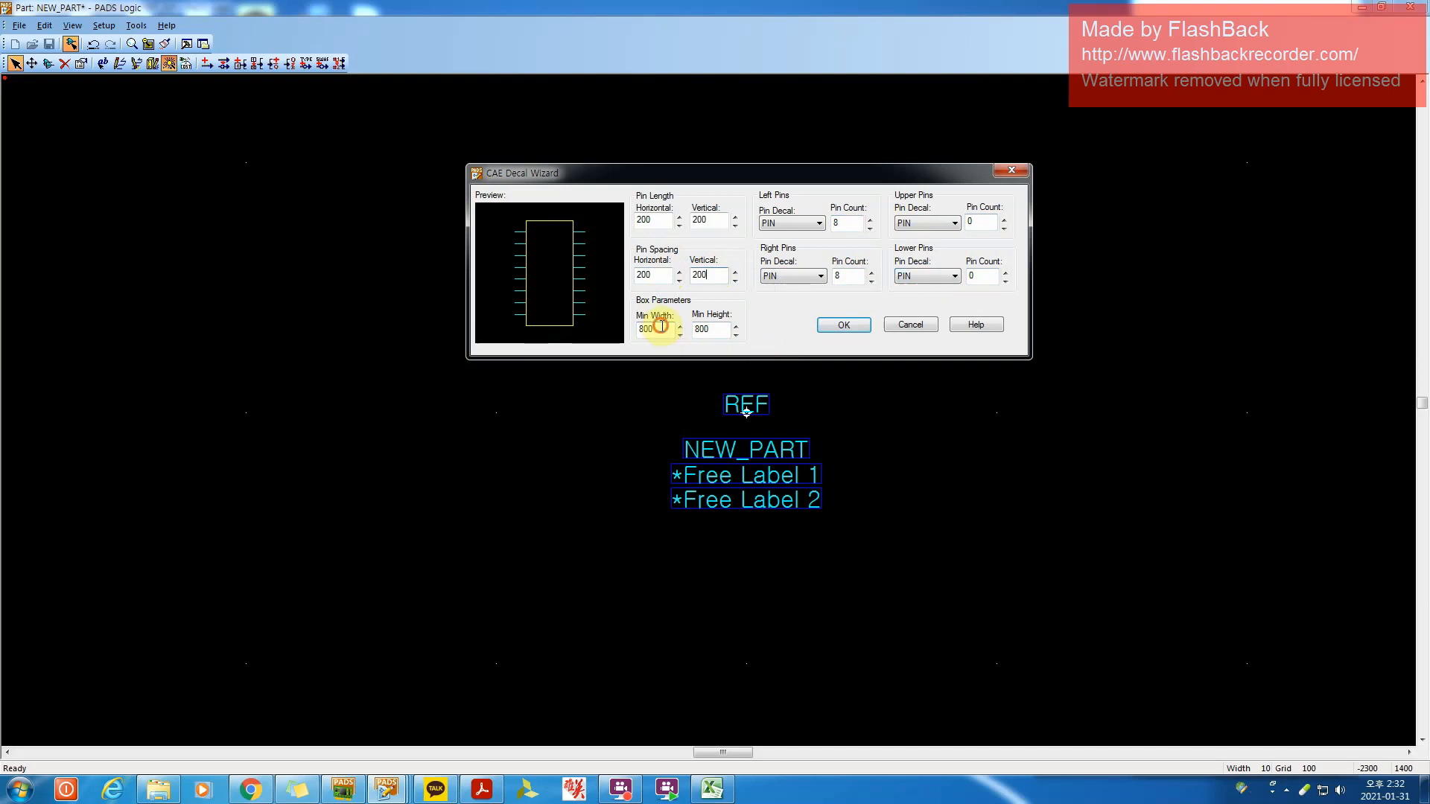
left_click(792, 333)
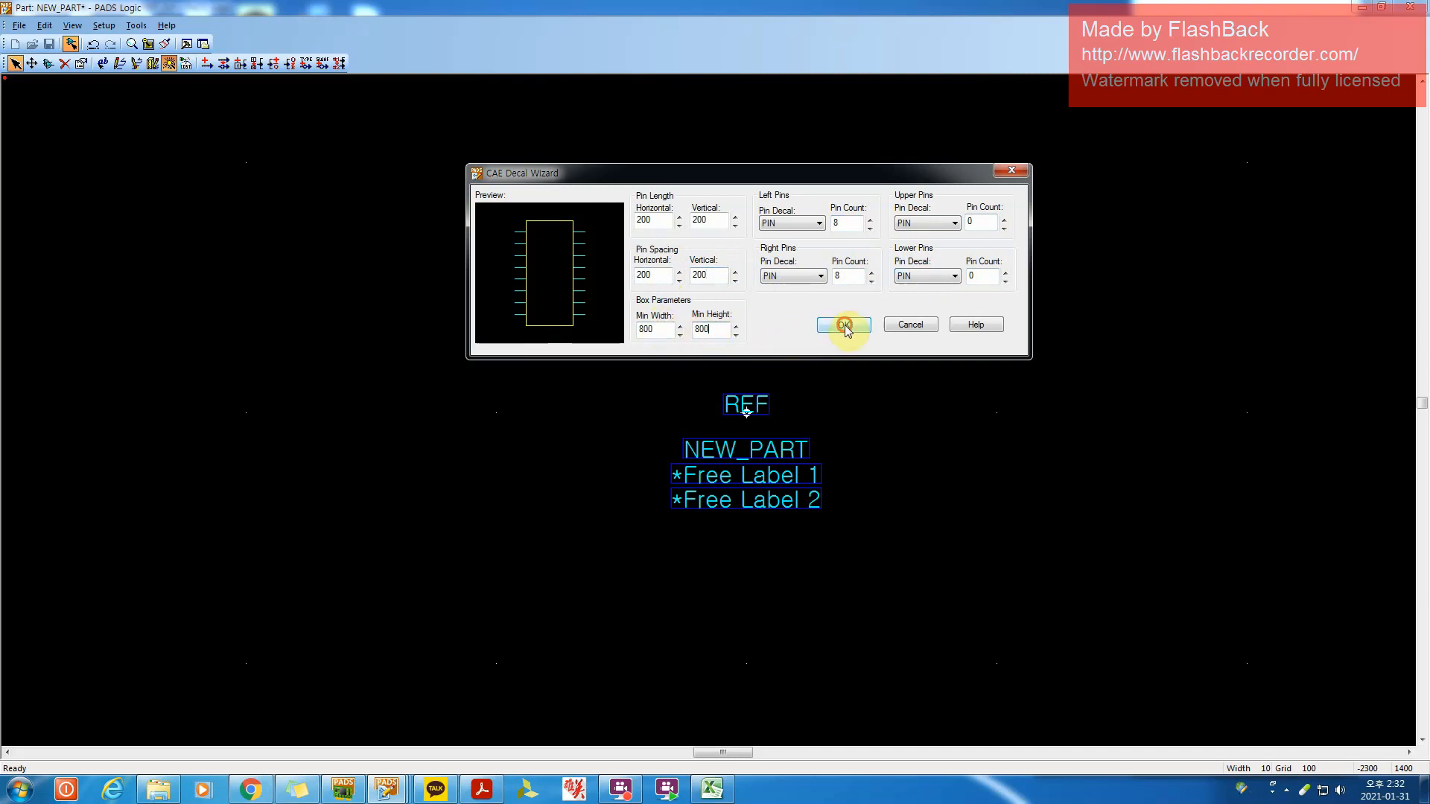
left_click(844, 326)
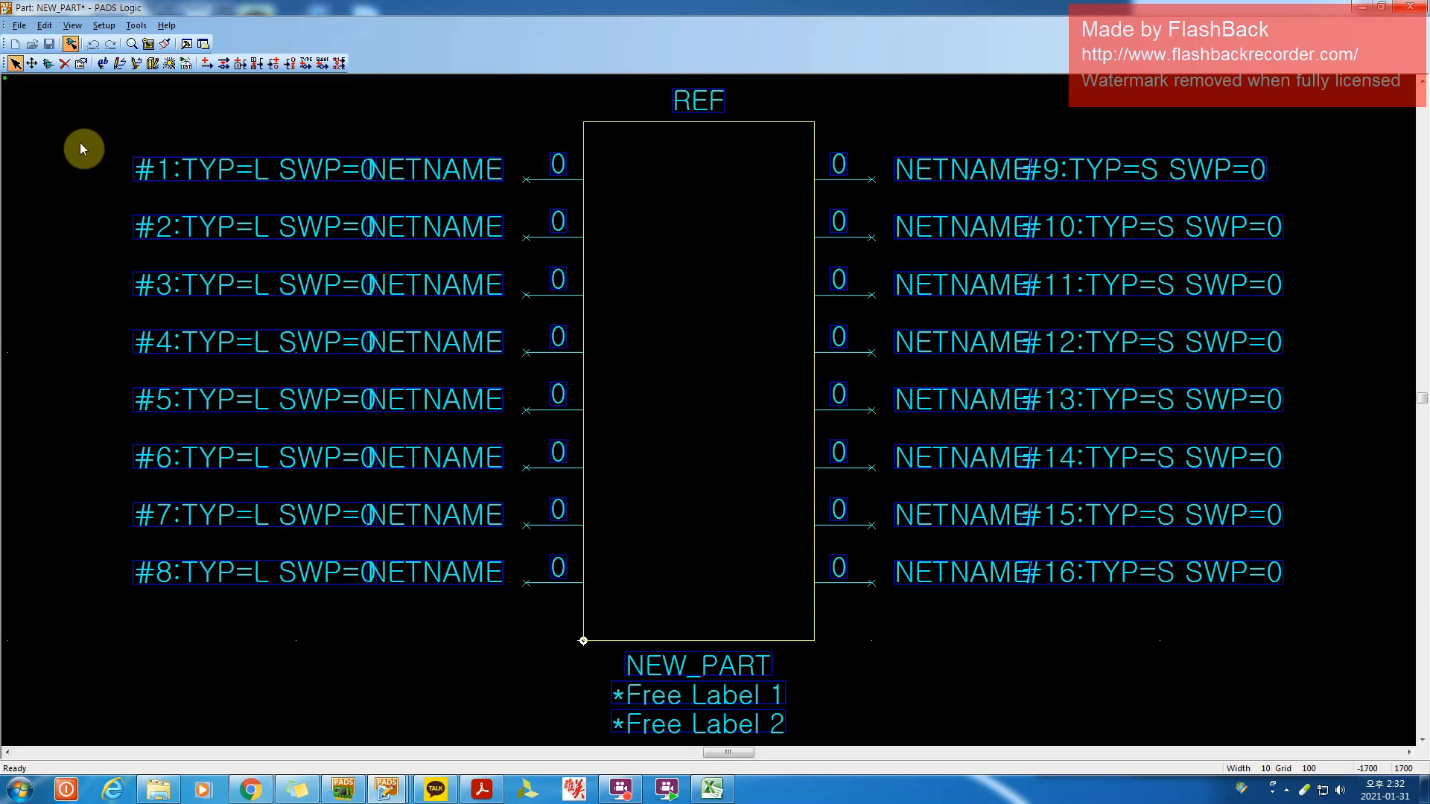
Set up pin numbering with an empty prefix, a starting suffix of 1 and the suffix incremented in steps of 1
scroll(508, 247, "down", 2)
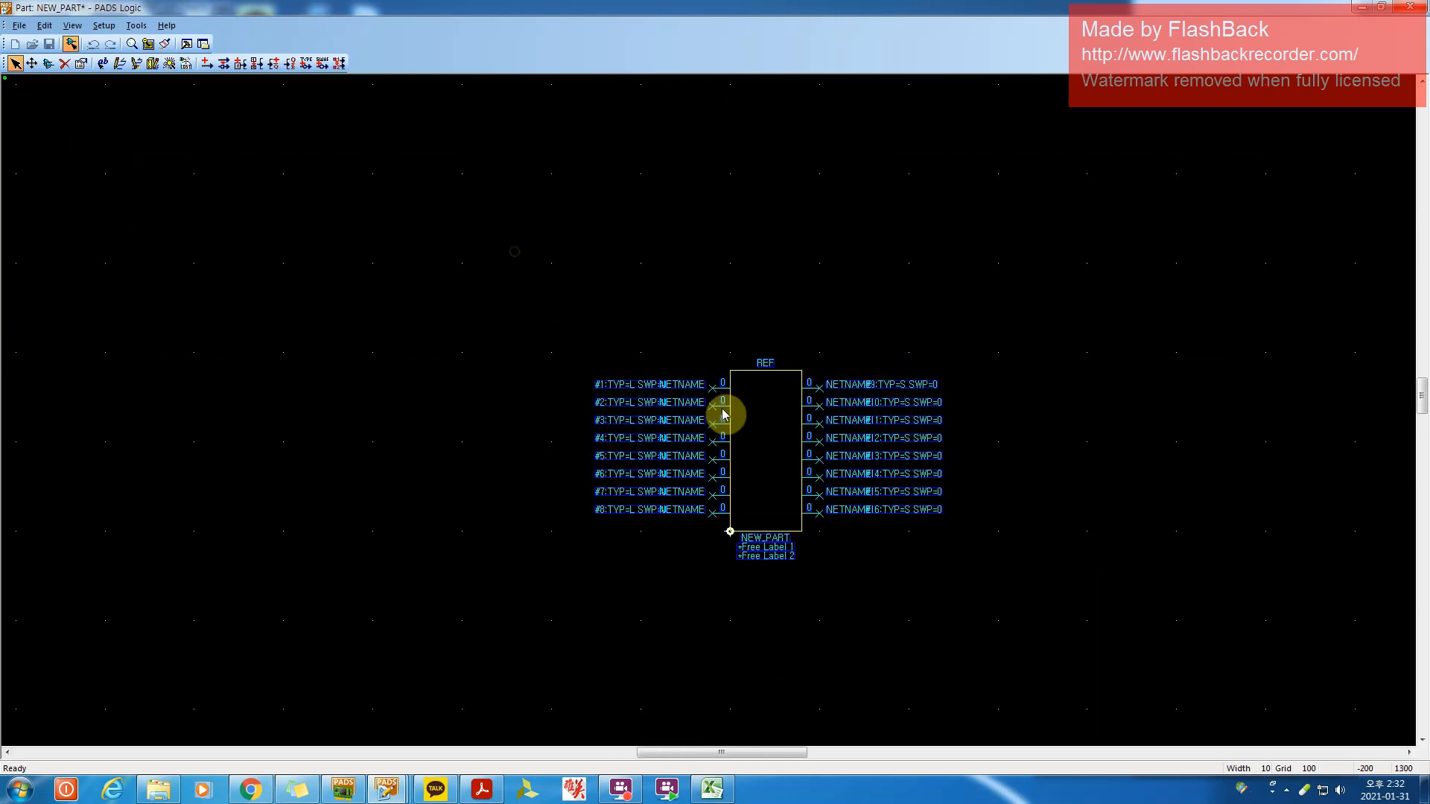
scroll(779, 467, "up", 2)
scroll(706, 411, "down", 1)
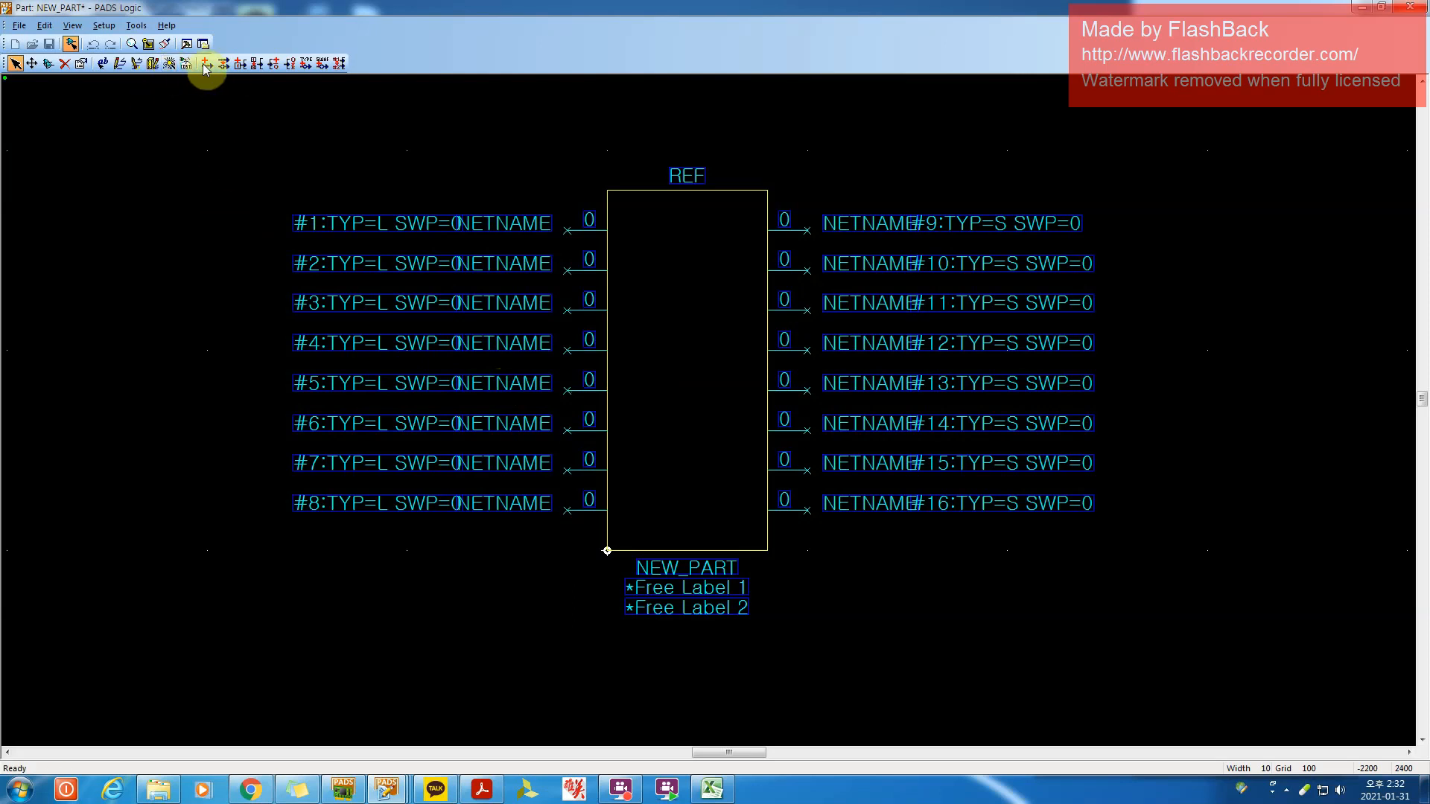
left_click(541, 161)
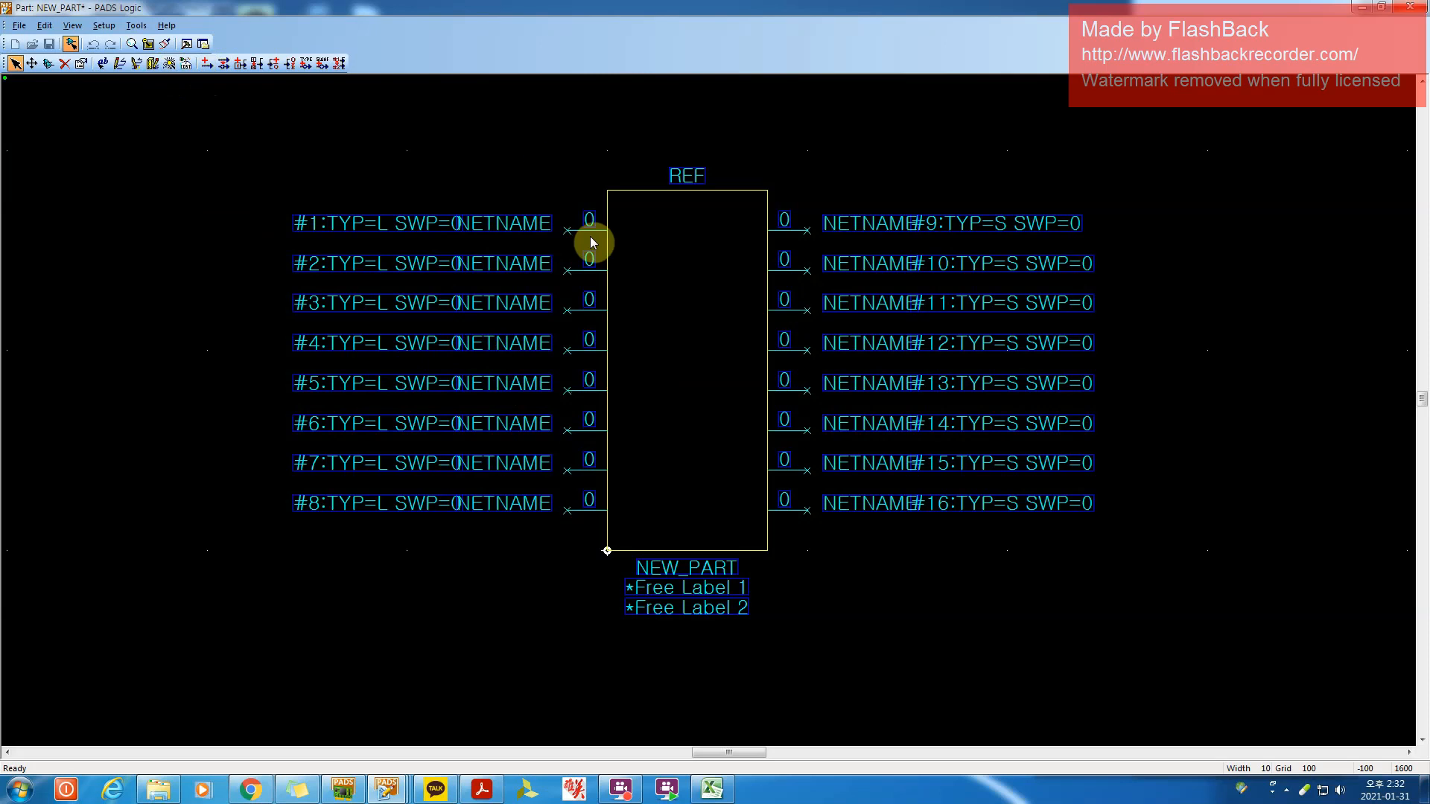
left_click(241, 64)
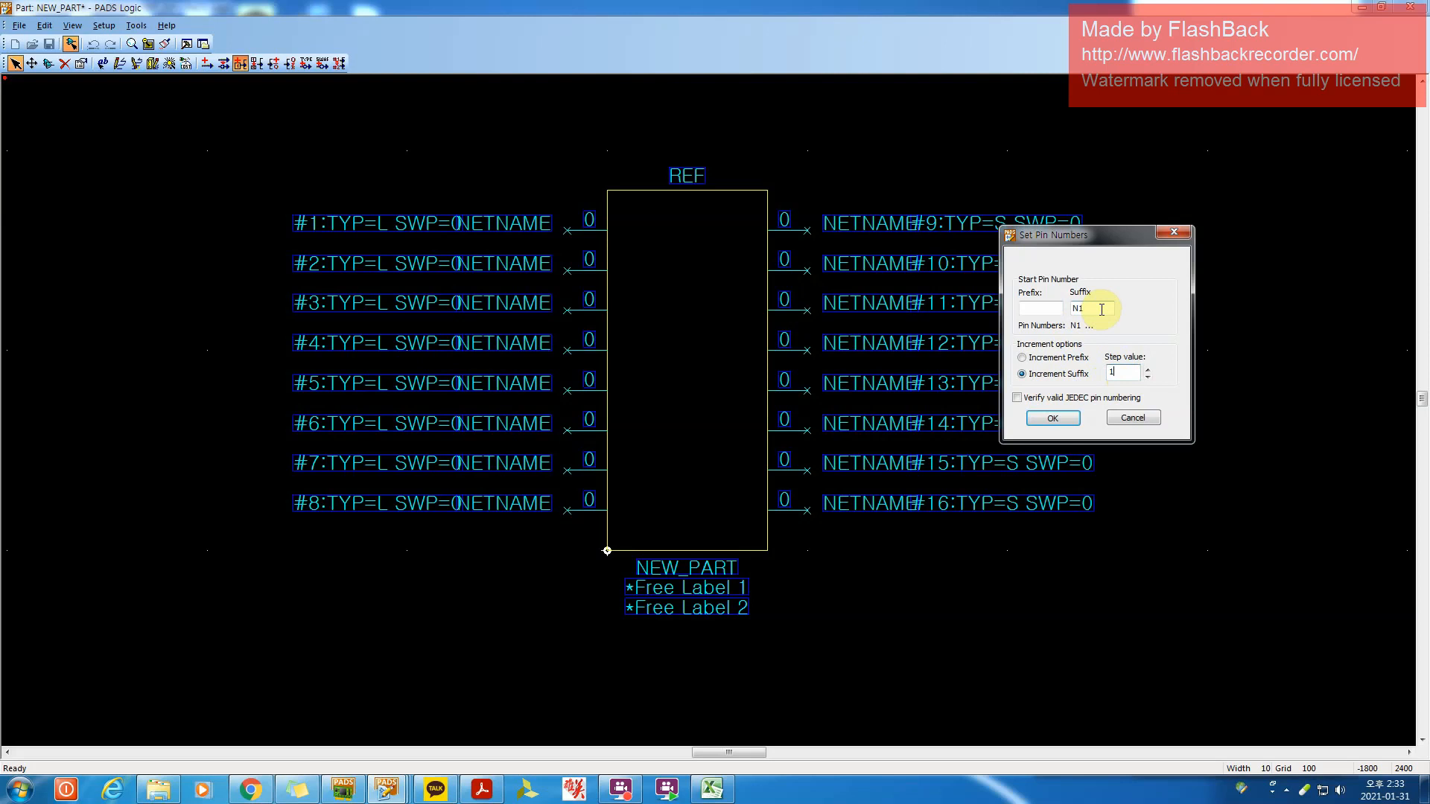
double_click(1074, 309)
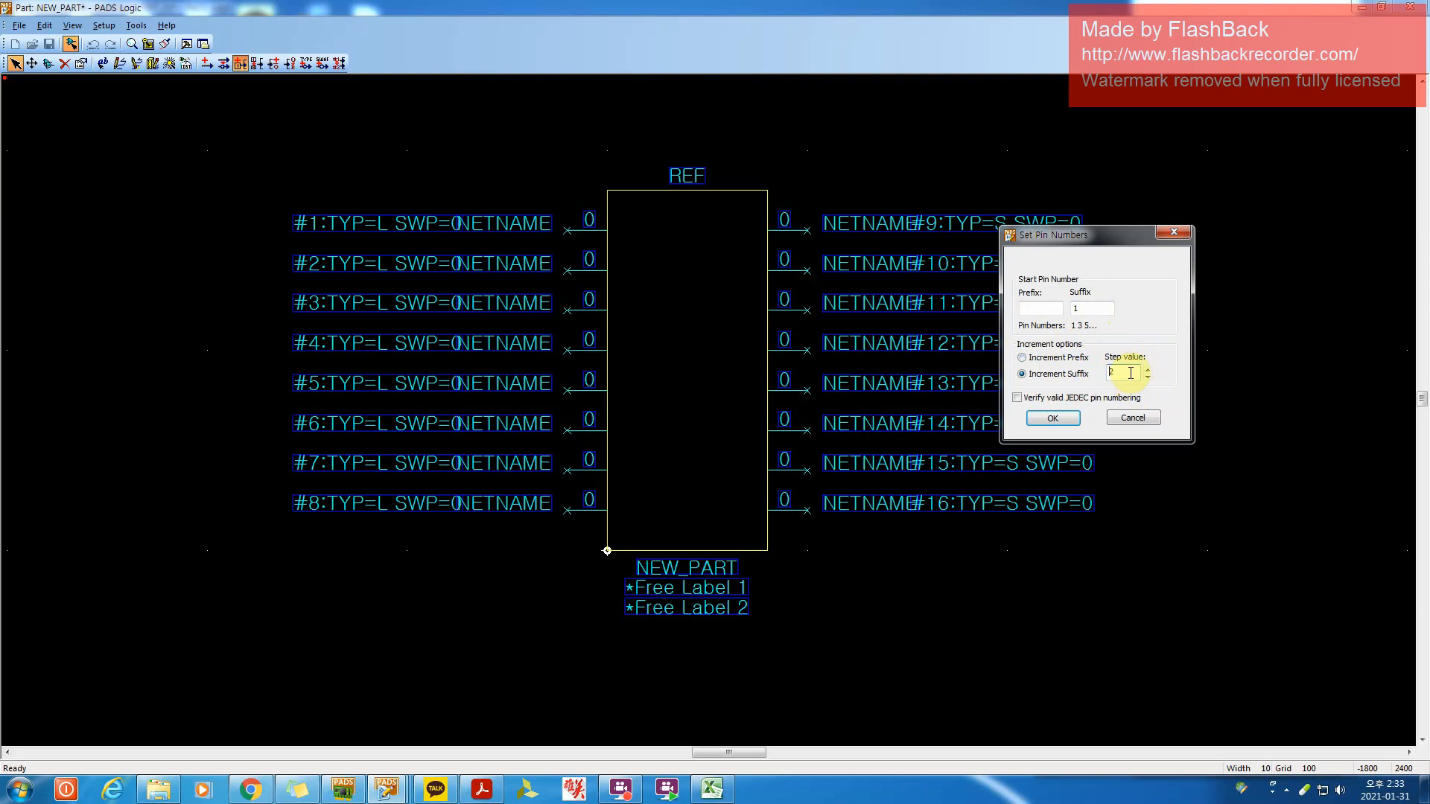
key("BackSpace")
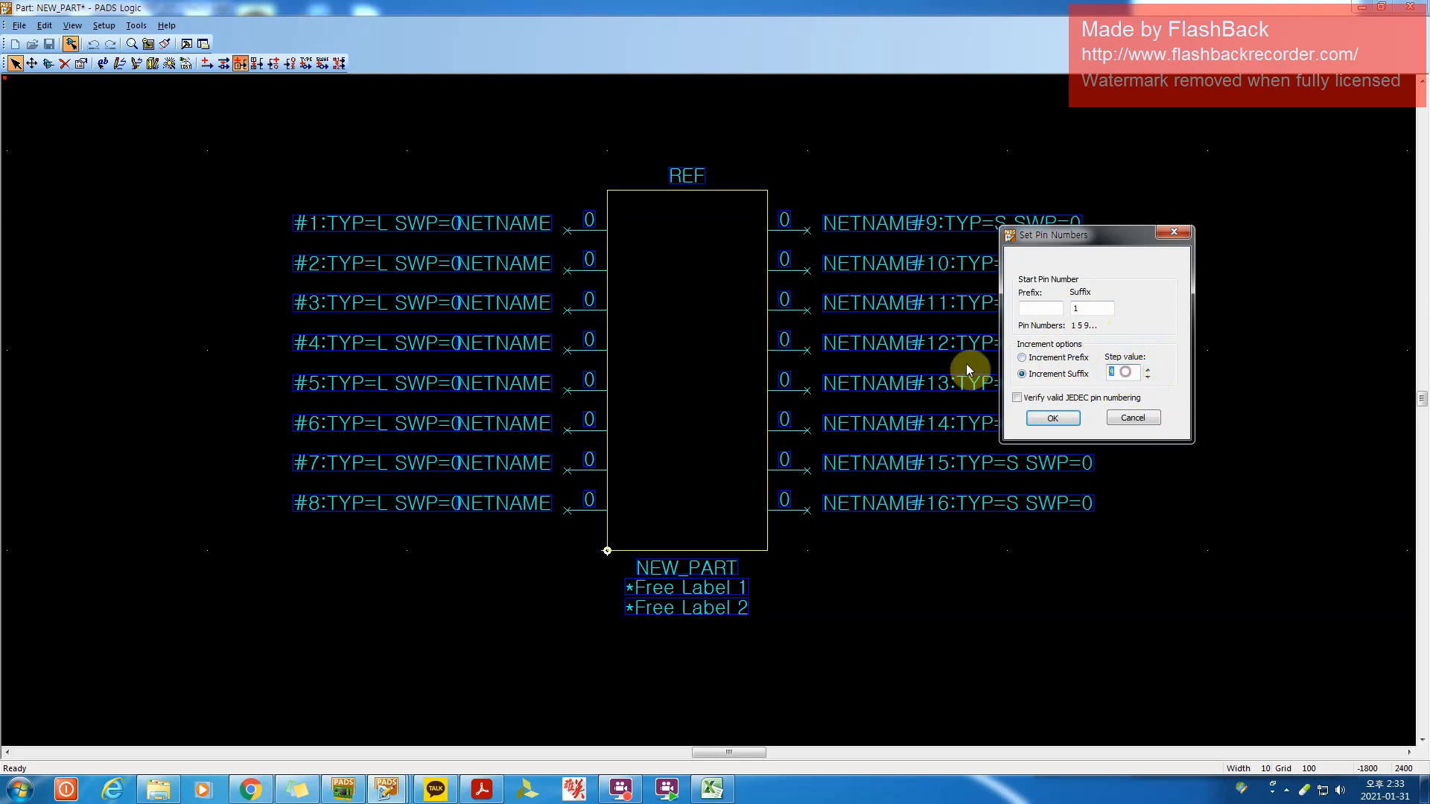
type("1")
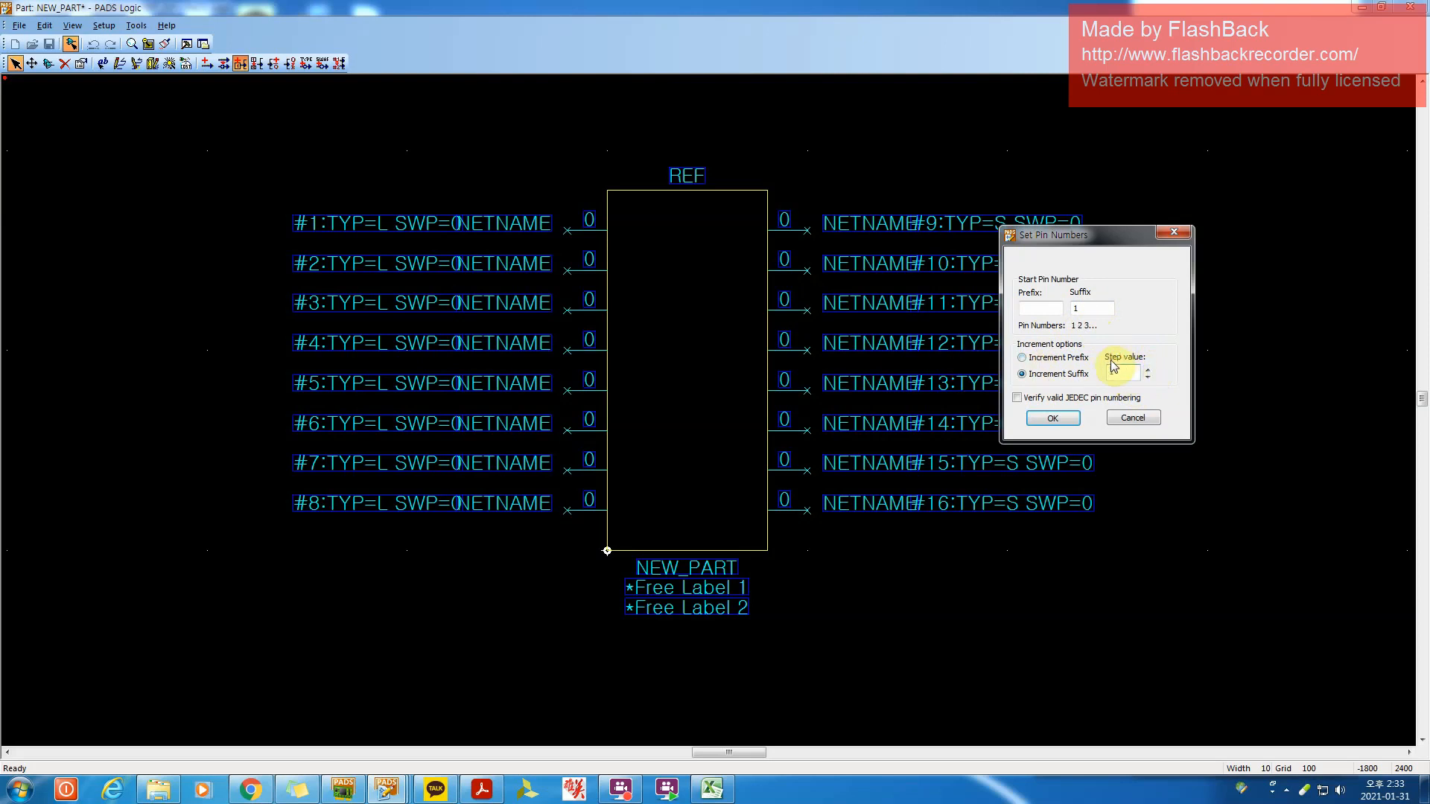
left_click(1070, 421)
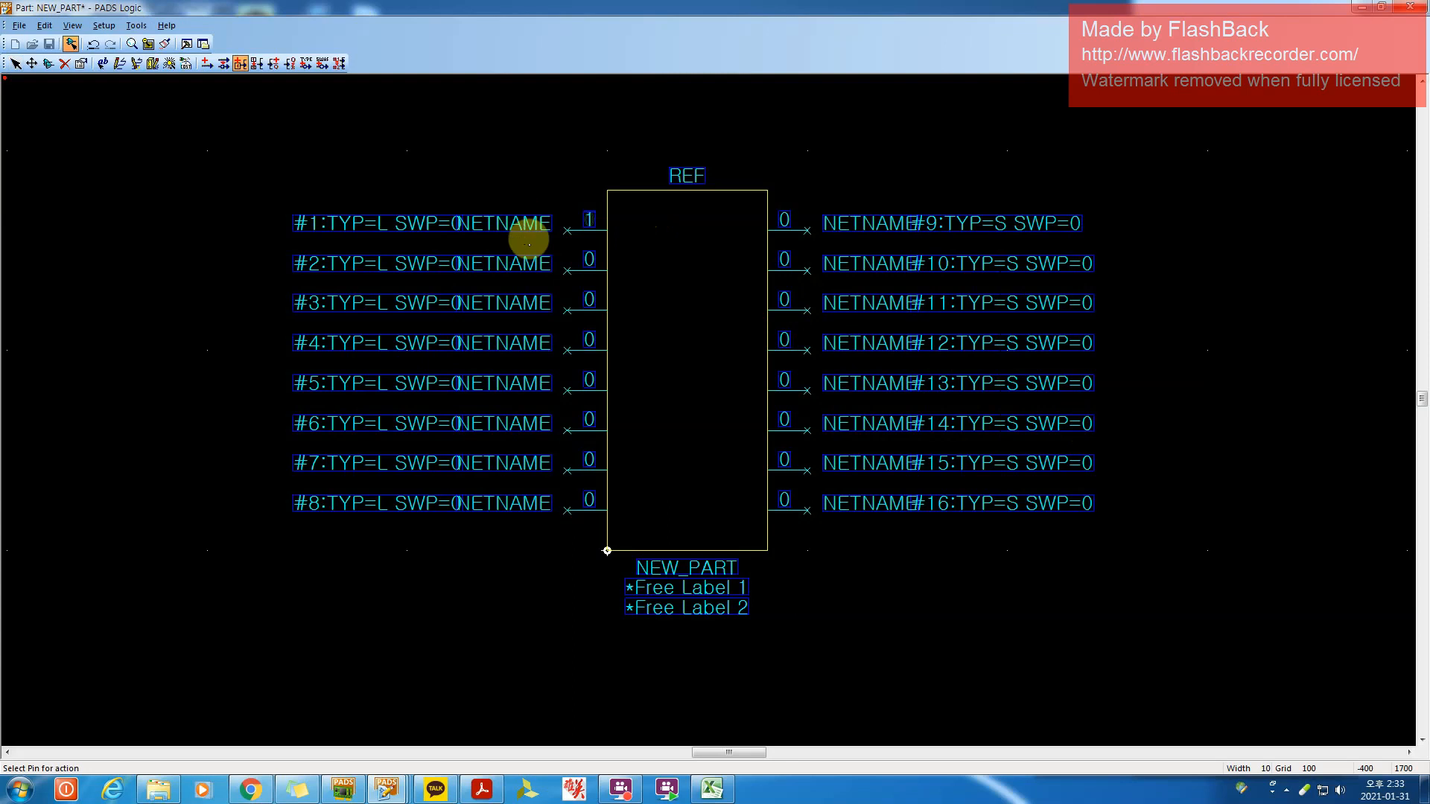
Number the pins on the symbol's left side 1 through 8 from top to bottom
left_click(525, 259)
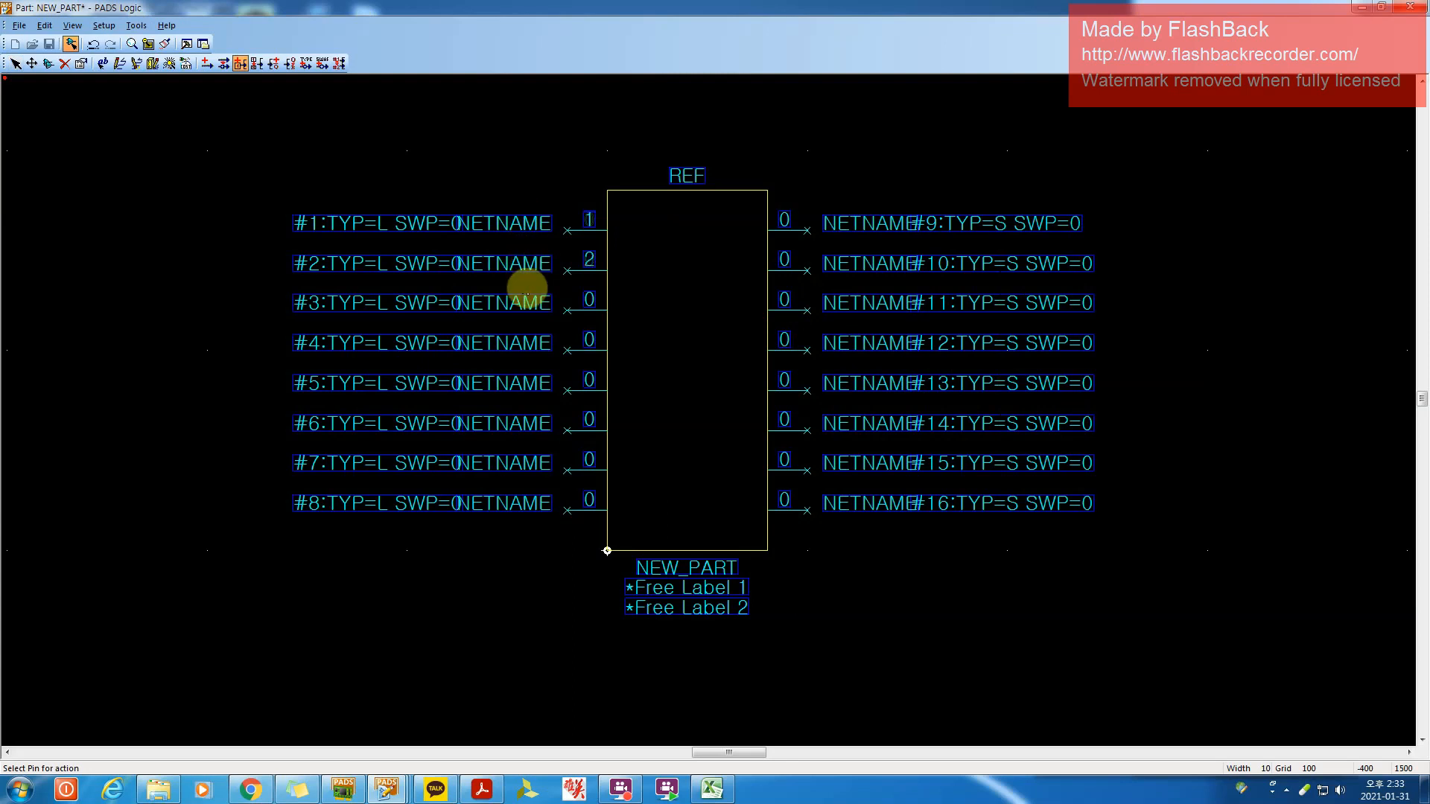
left_click(521, 301)
left_click(526, 342)
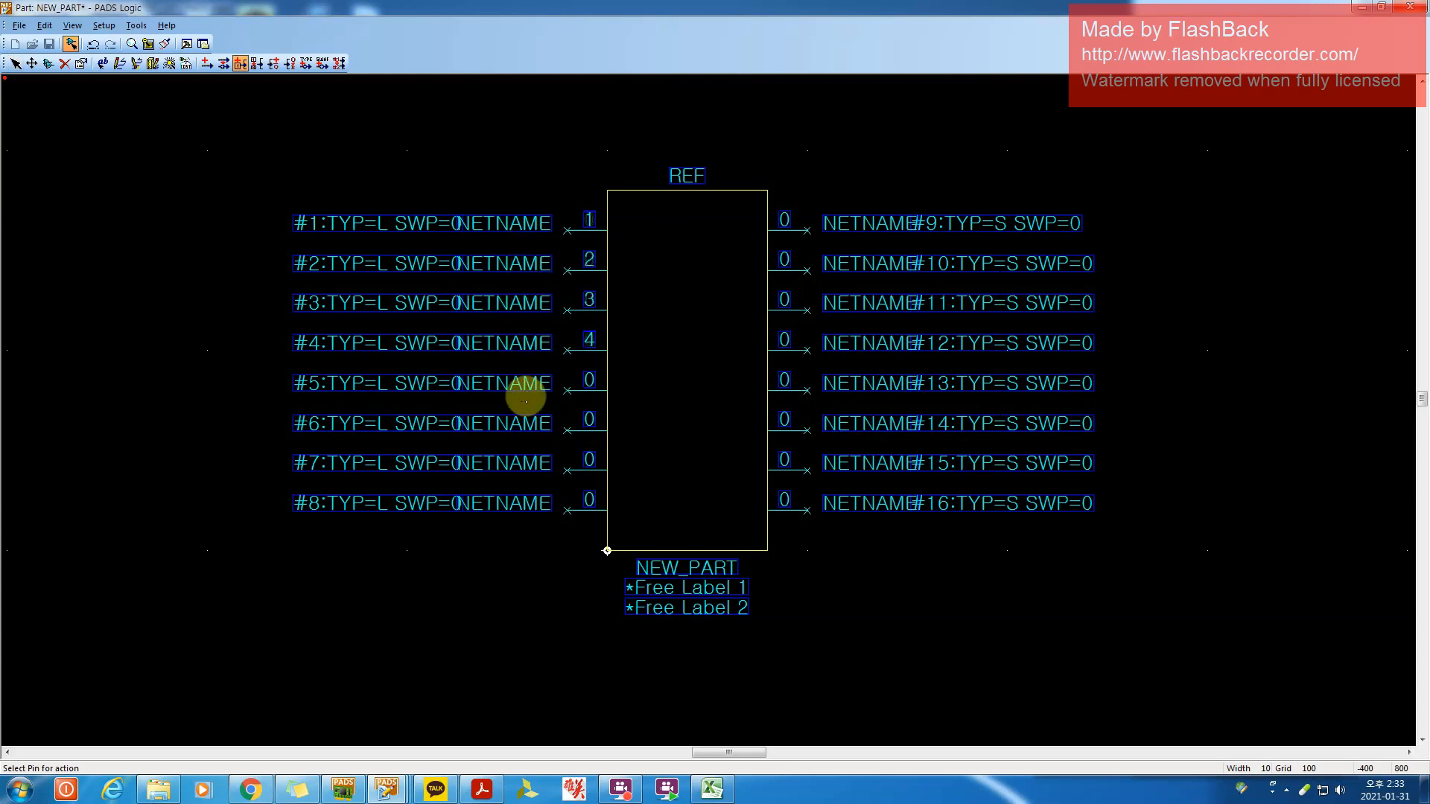
left_click(523, 383)
left_click(524, 422)
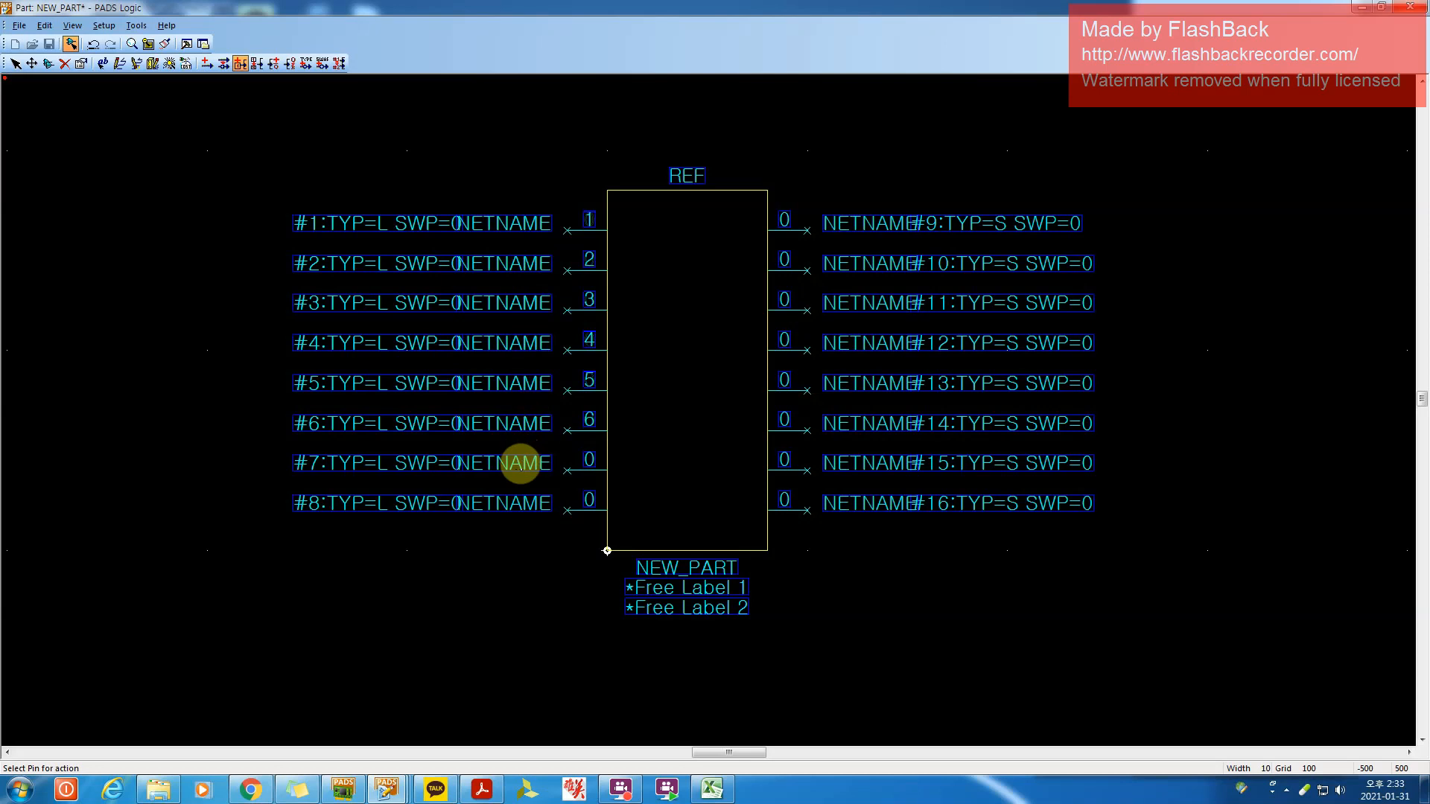
left_click(519, 462)
left_click(530, 502)
Number the pins on the symbol's right side 9 through 16 from bottom to top
left_click(886, 498)
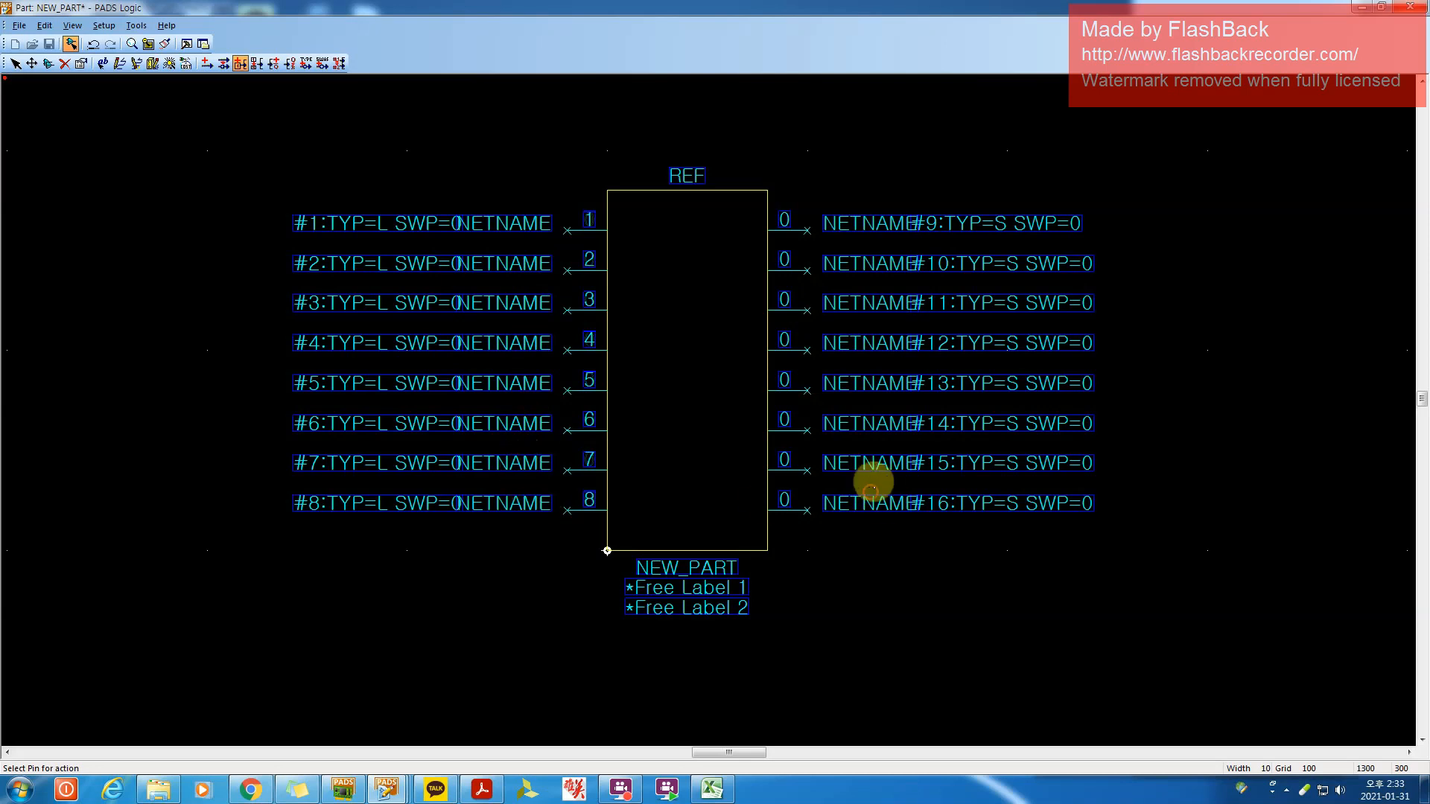
left_click(834, 464)
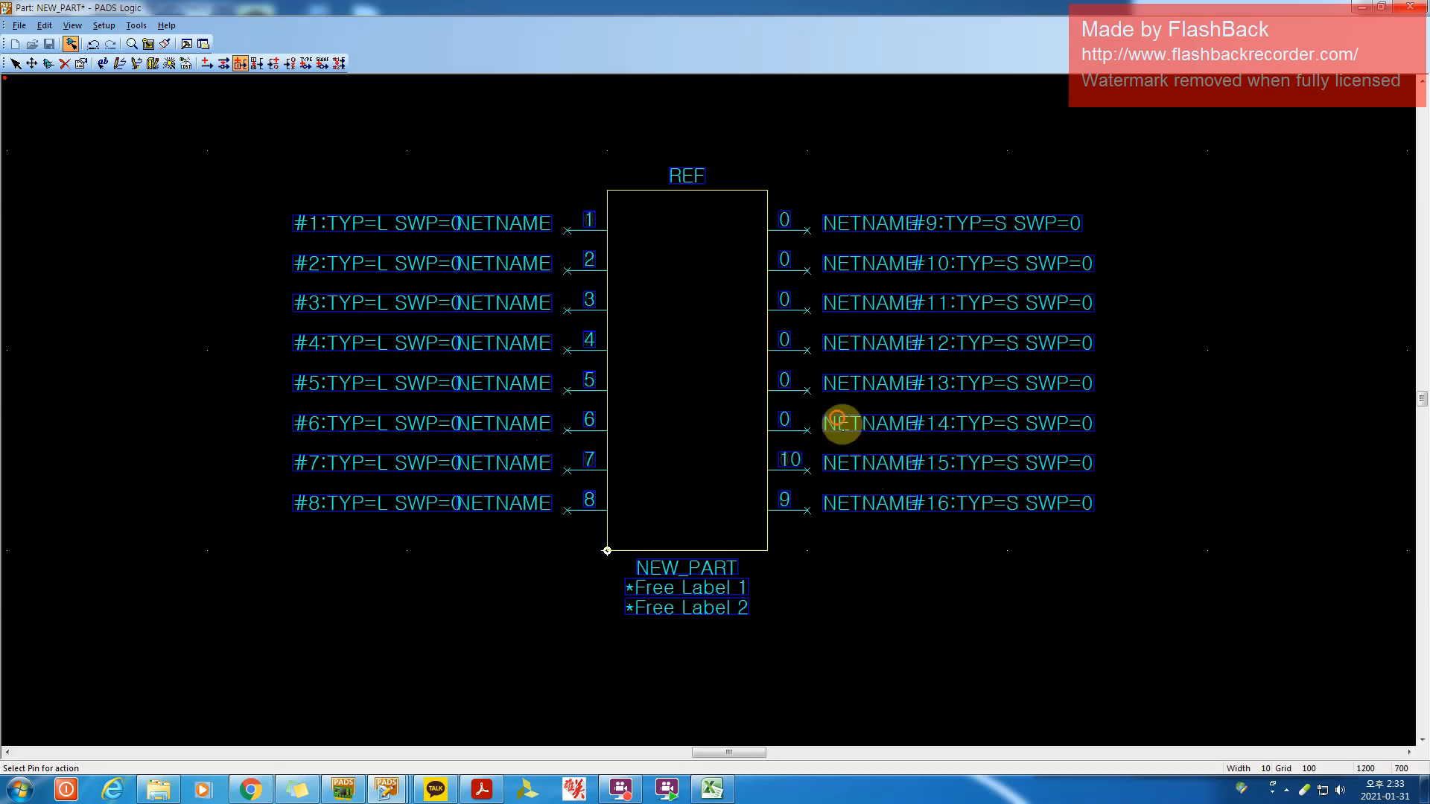
left_click(838, 423)
left_click(826, 389)
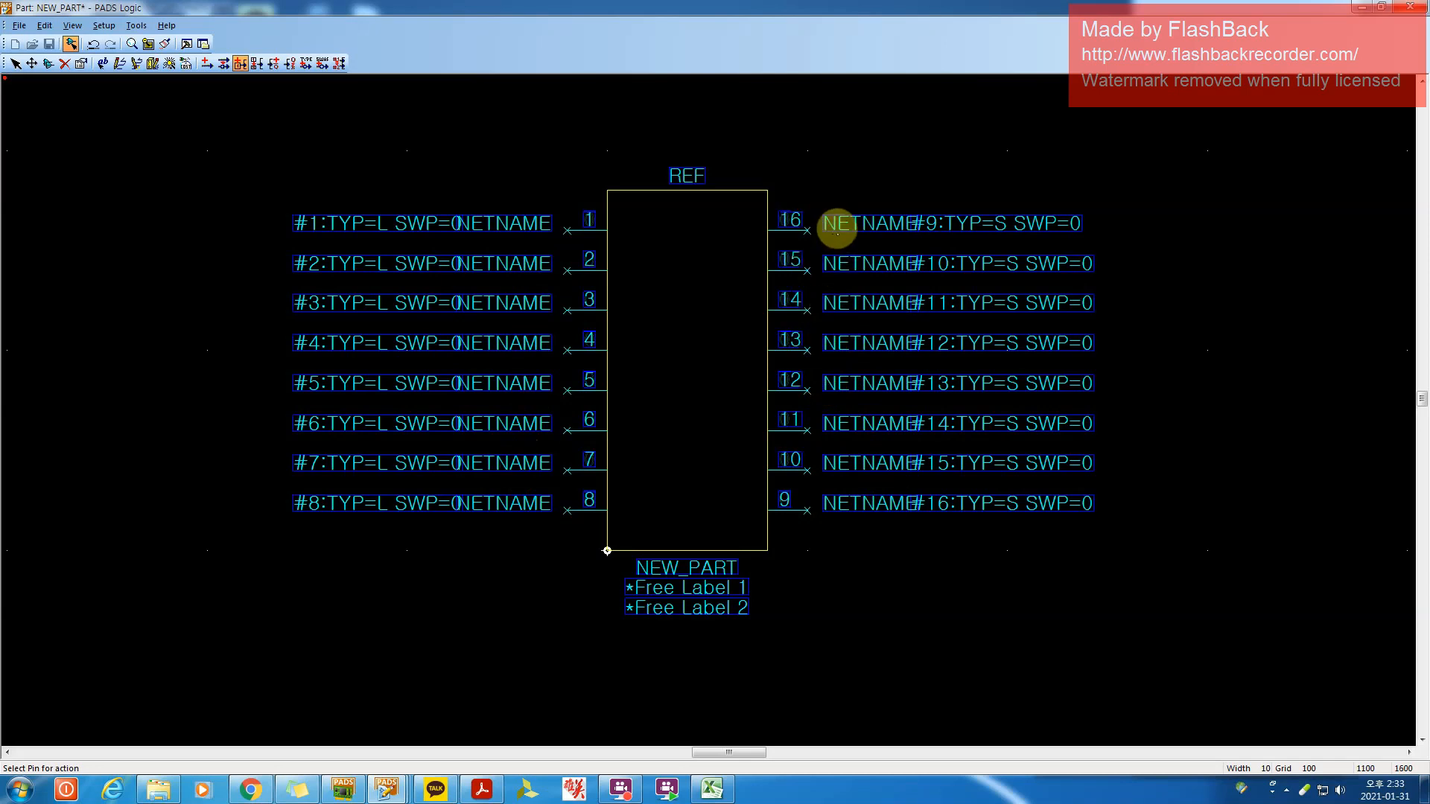
left_click(625, 800)
left_click(1286, 749)
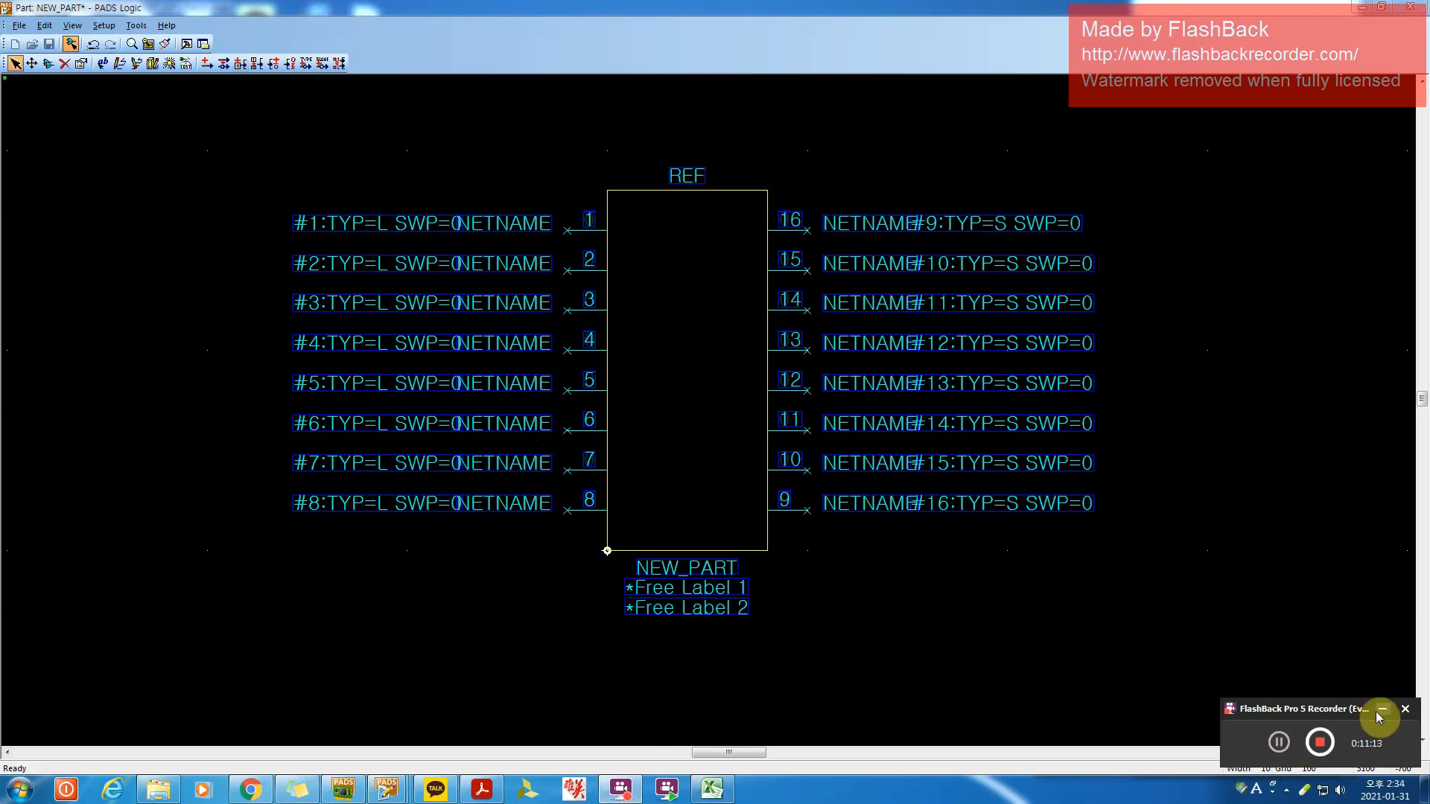
left_click(1378, 712)
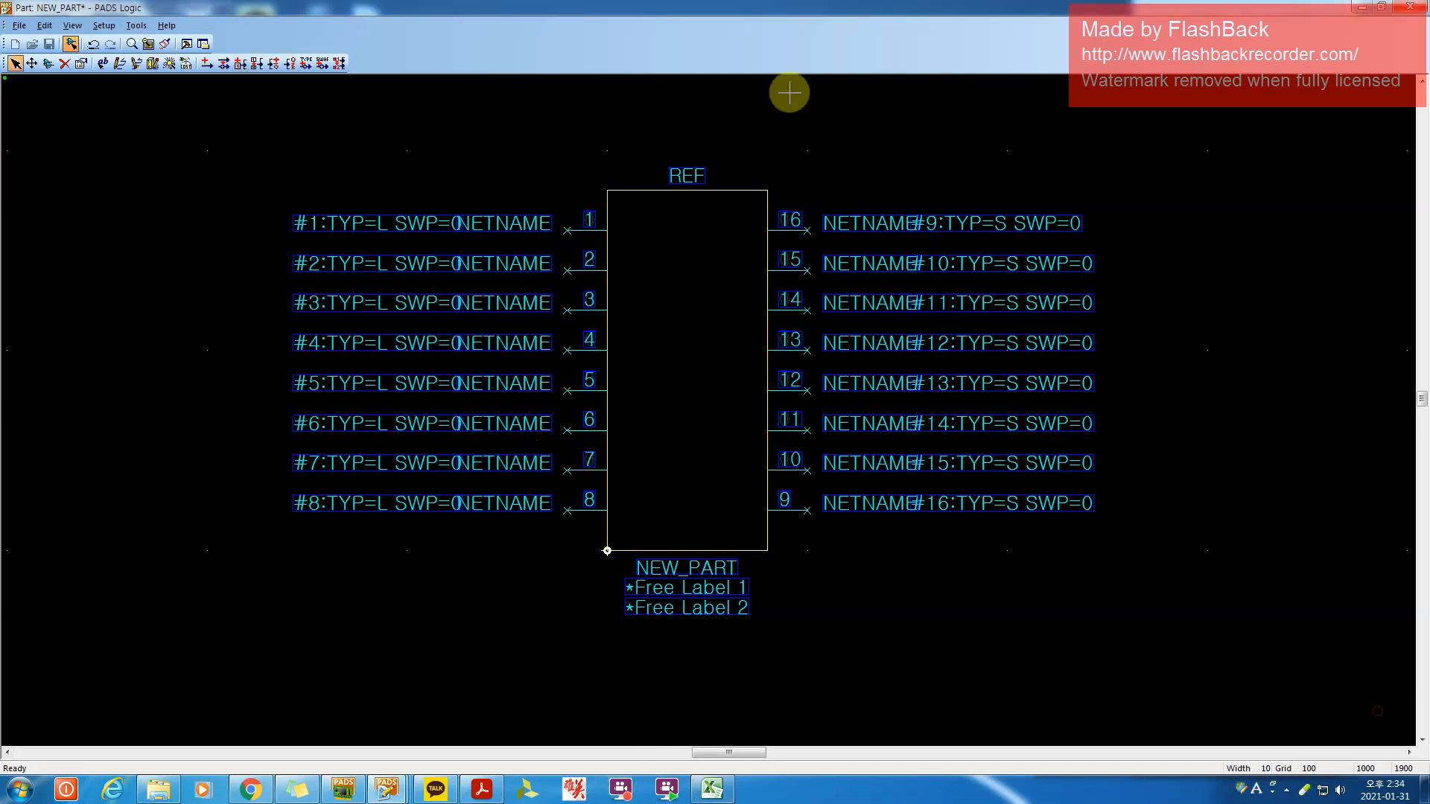
Assign the sequential trial pin names TEST1 through TEST4 to pins 1 to 4
left_click(273, 64)
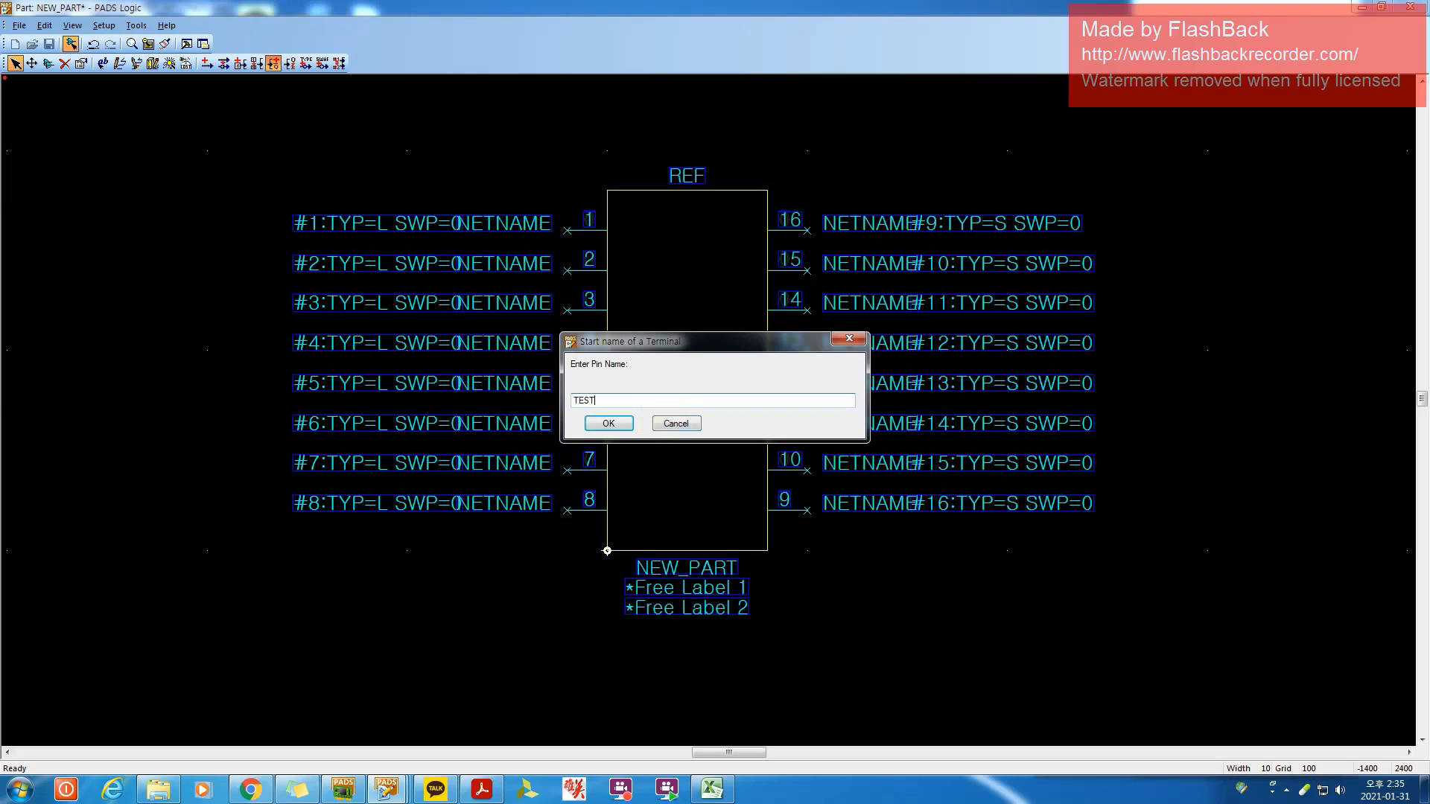
key("Return")
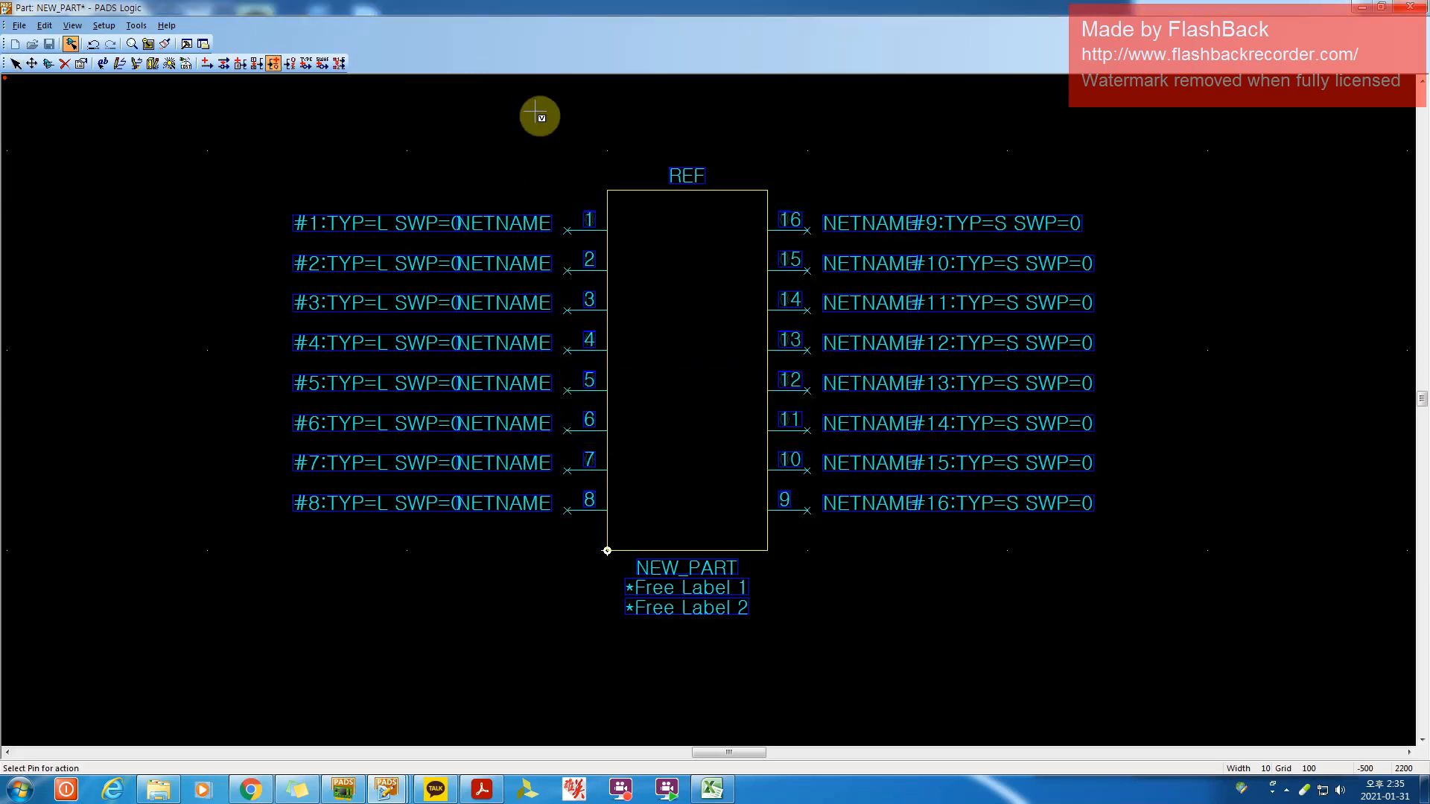
left_click(504, 231)
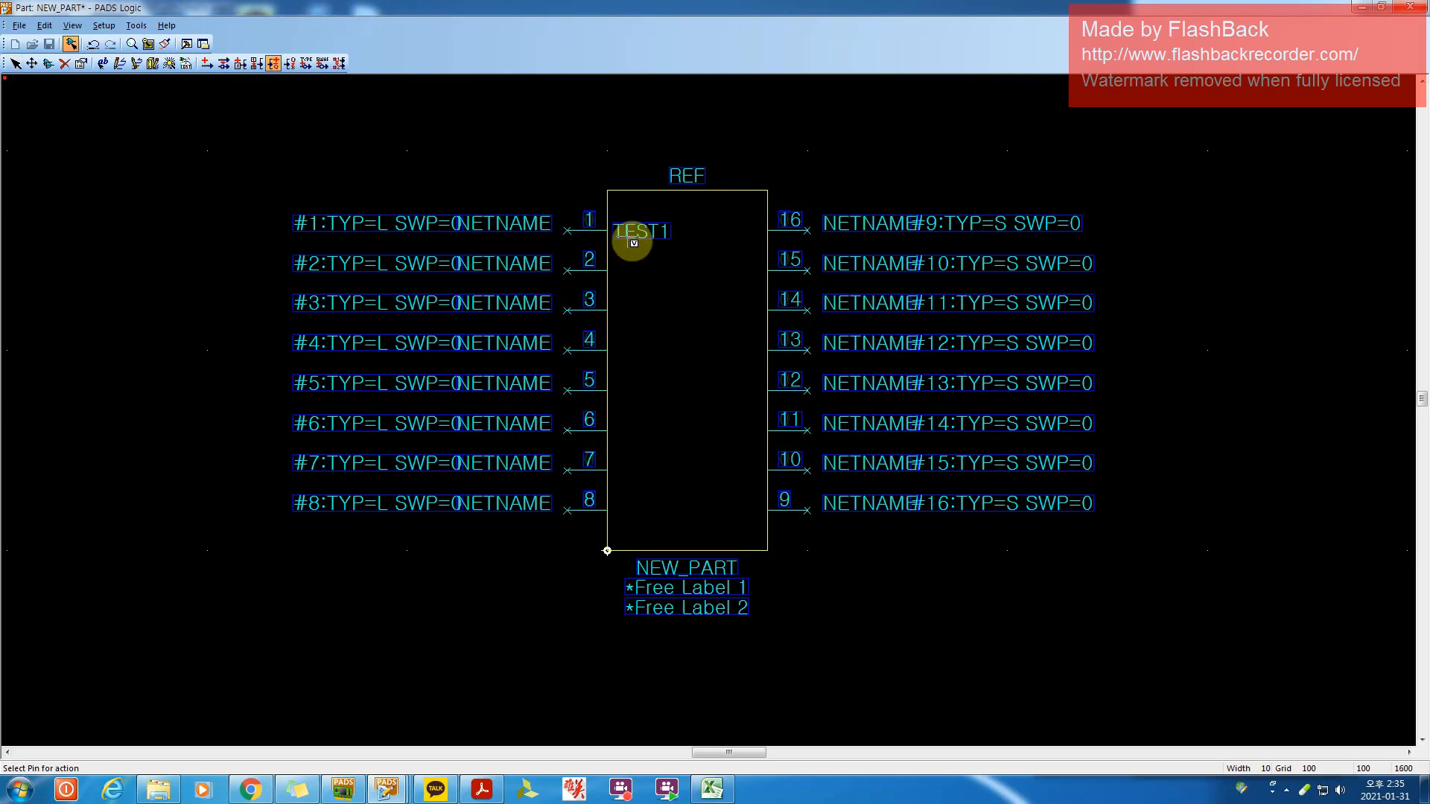
left_click(530, 266)
left_click(527, 315)
left_click(522, 342)
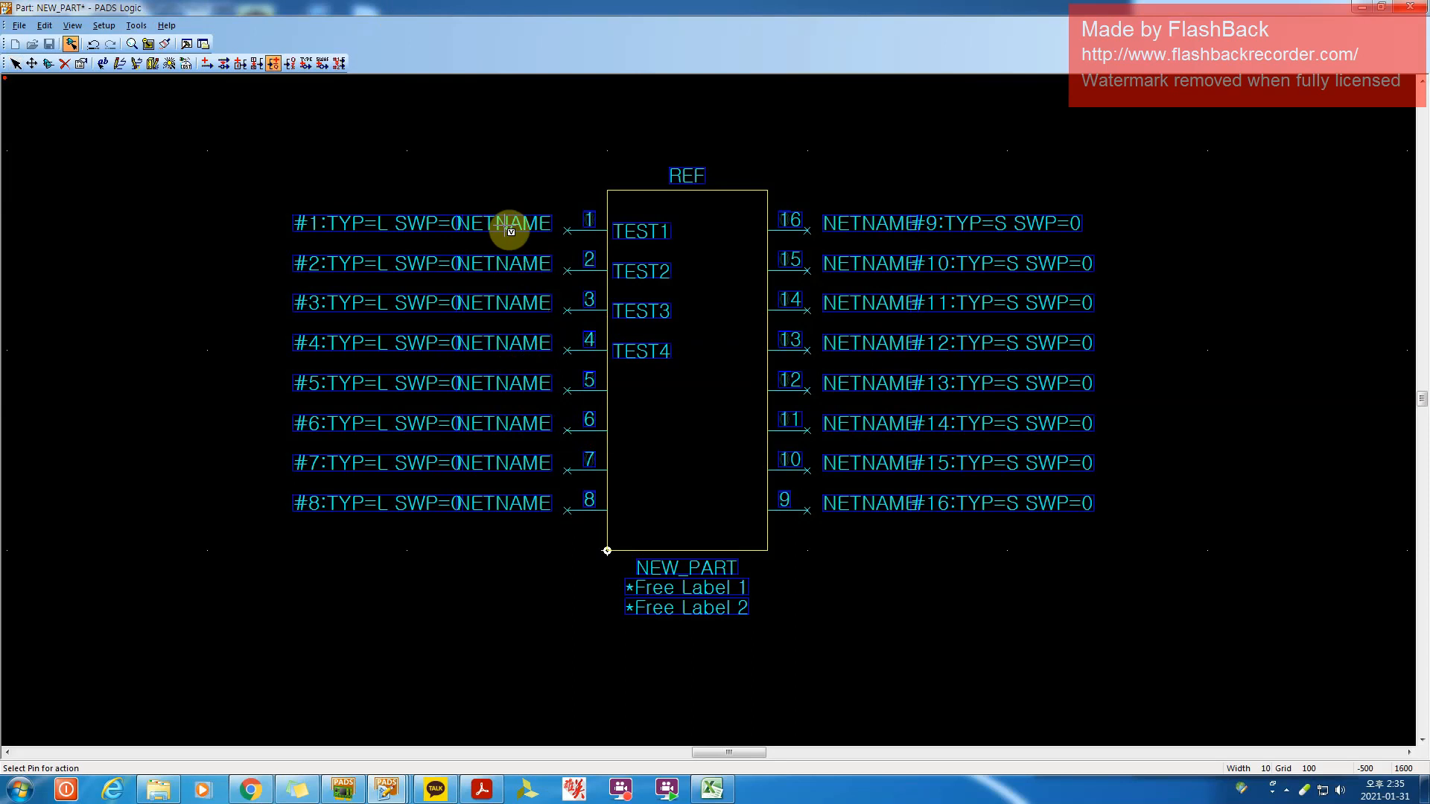
Check the datasheet's connection diagram and assign the trial name T1+ to pin 2
left_click(481, 792)
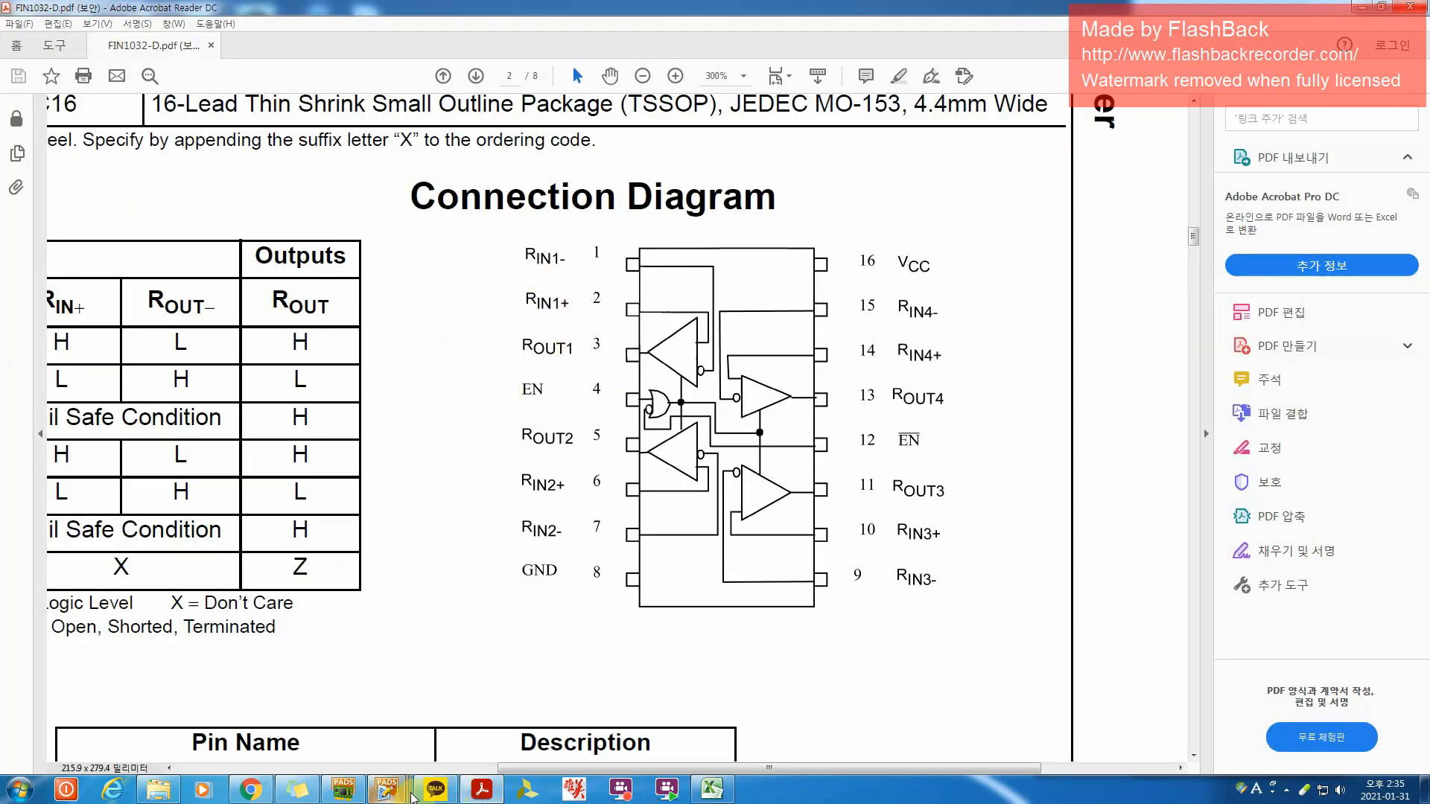
mouse_move(386, 790)
left_click(584, 727)
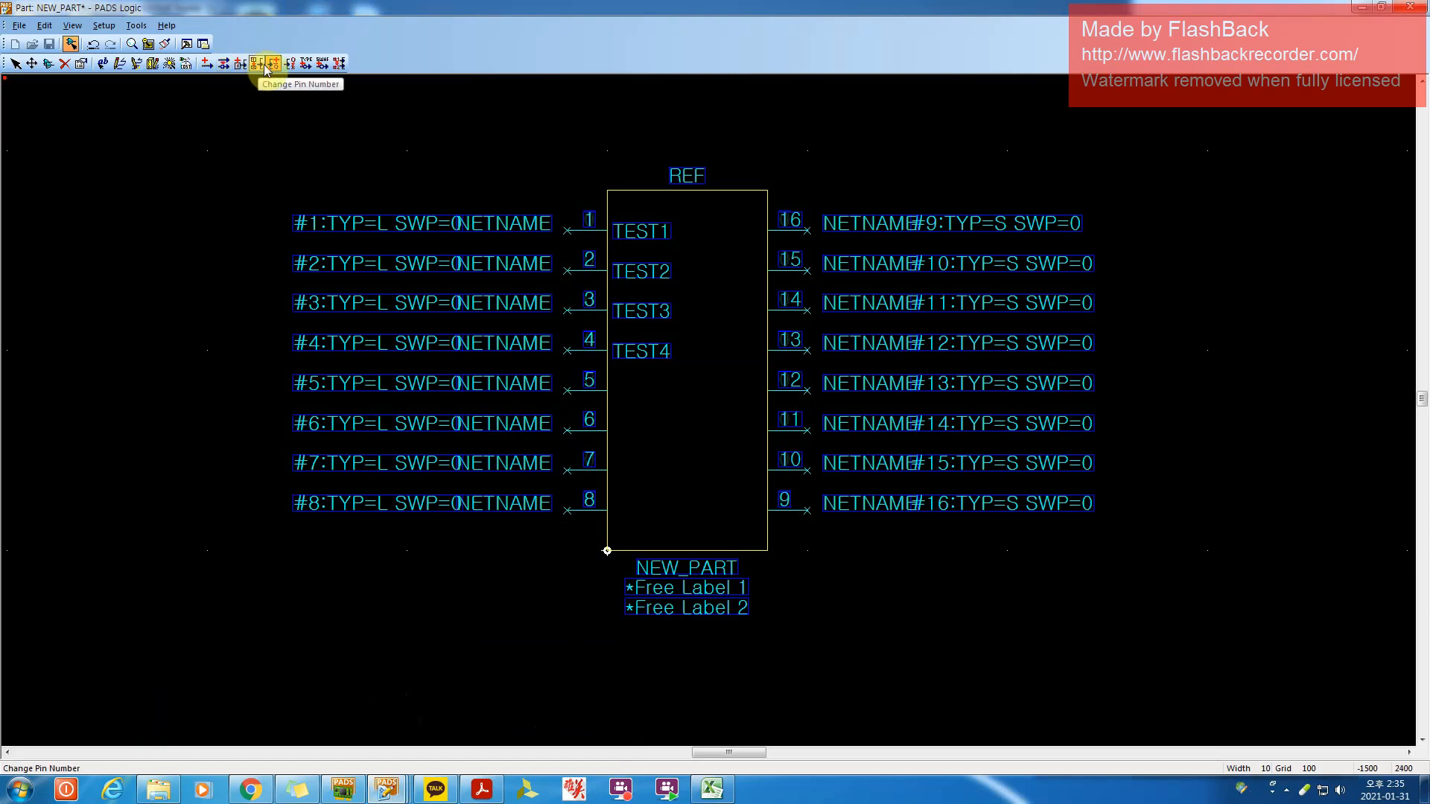
key("Escape")
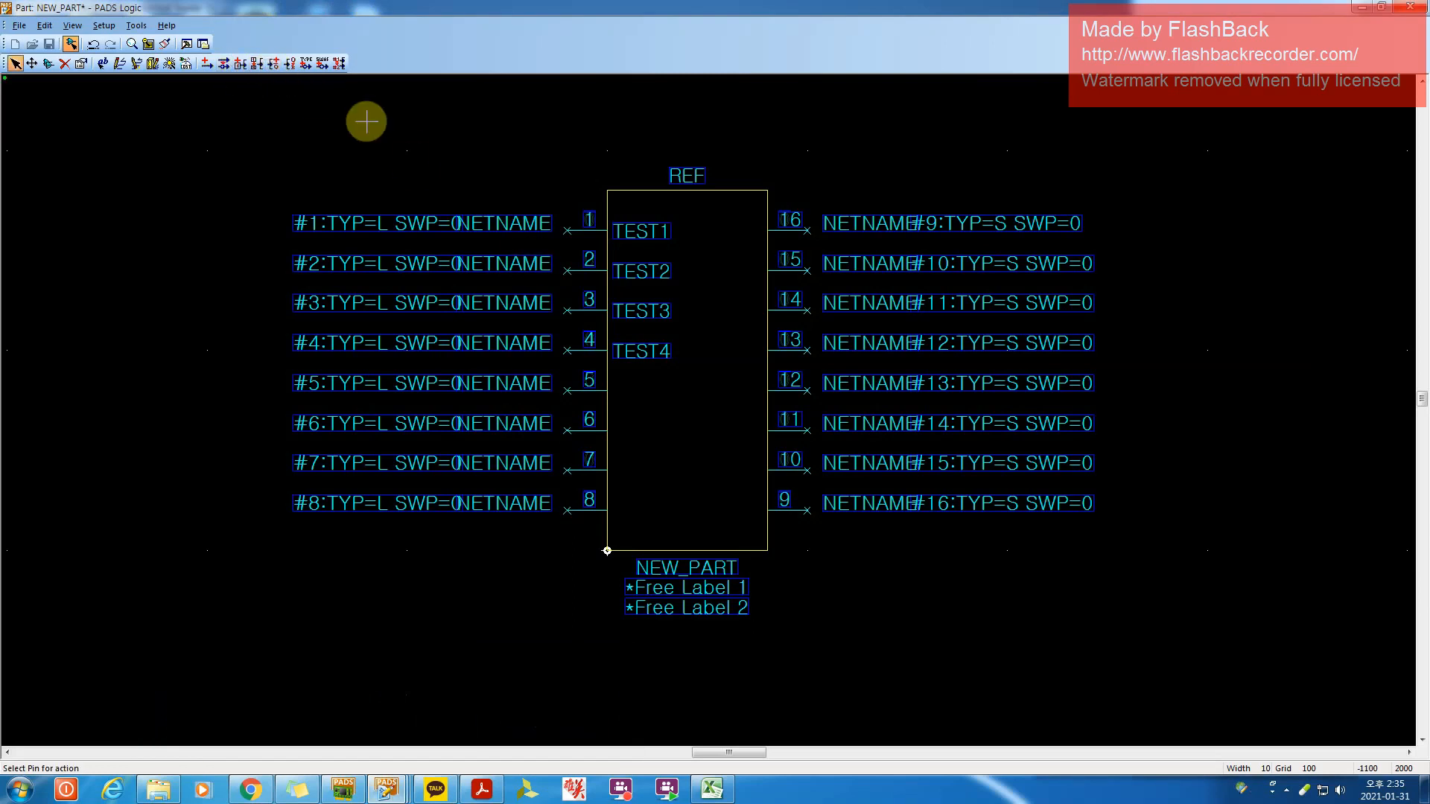
left_click(277, 64)
type("TE")
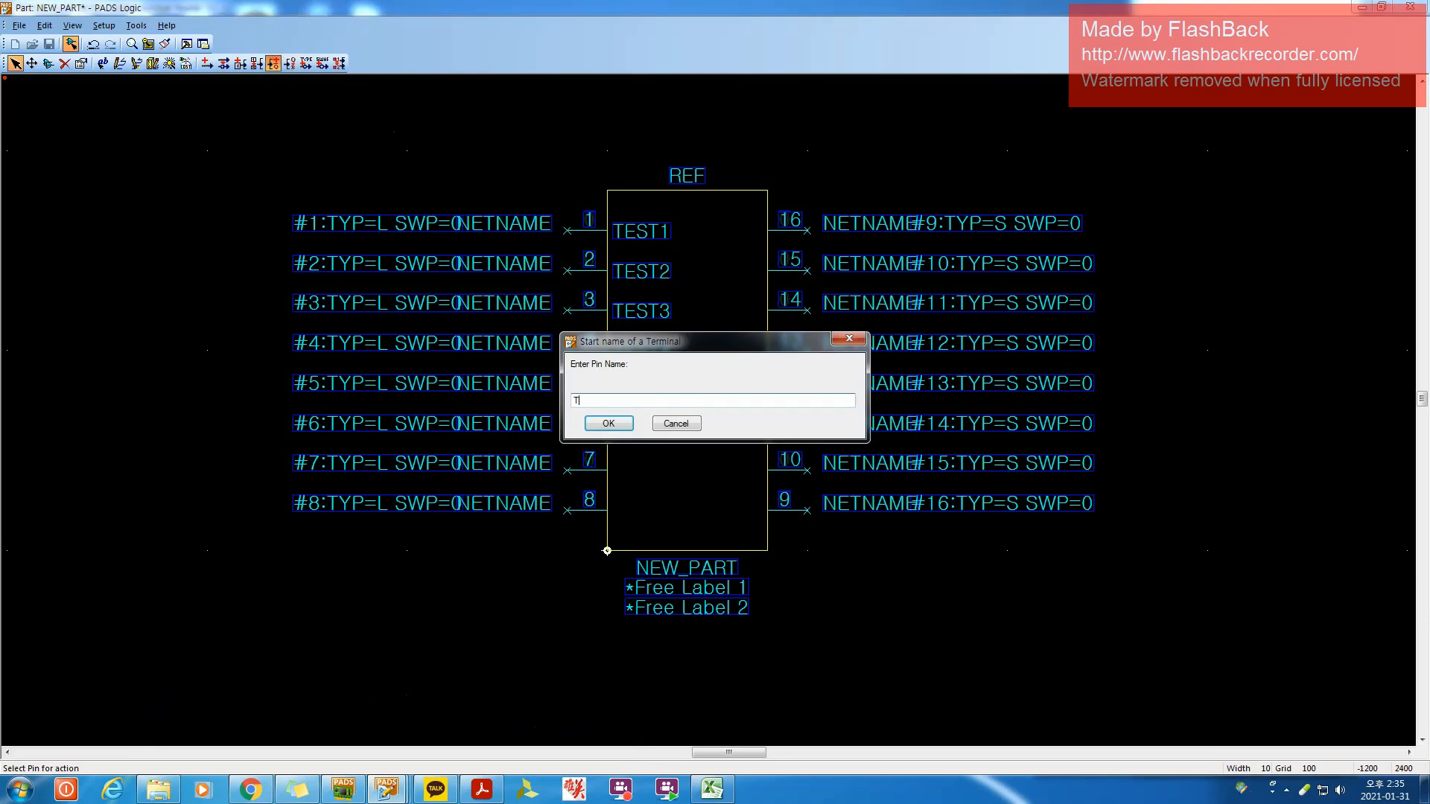
key("Return")
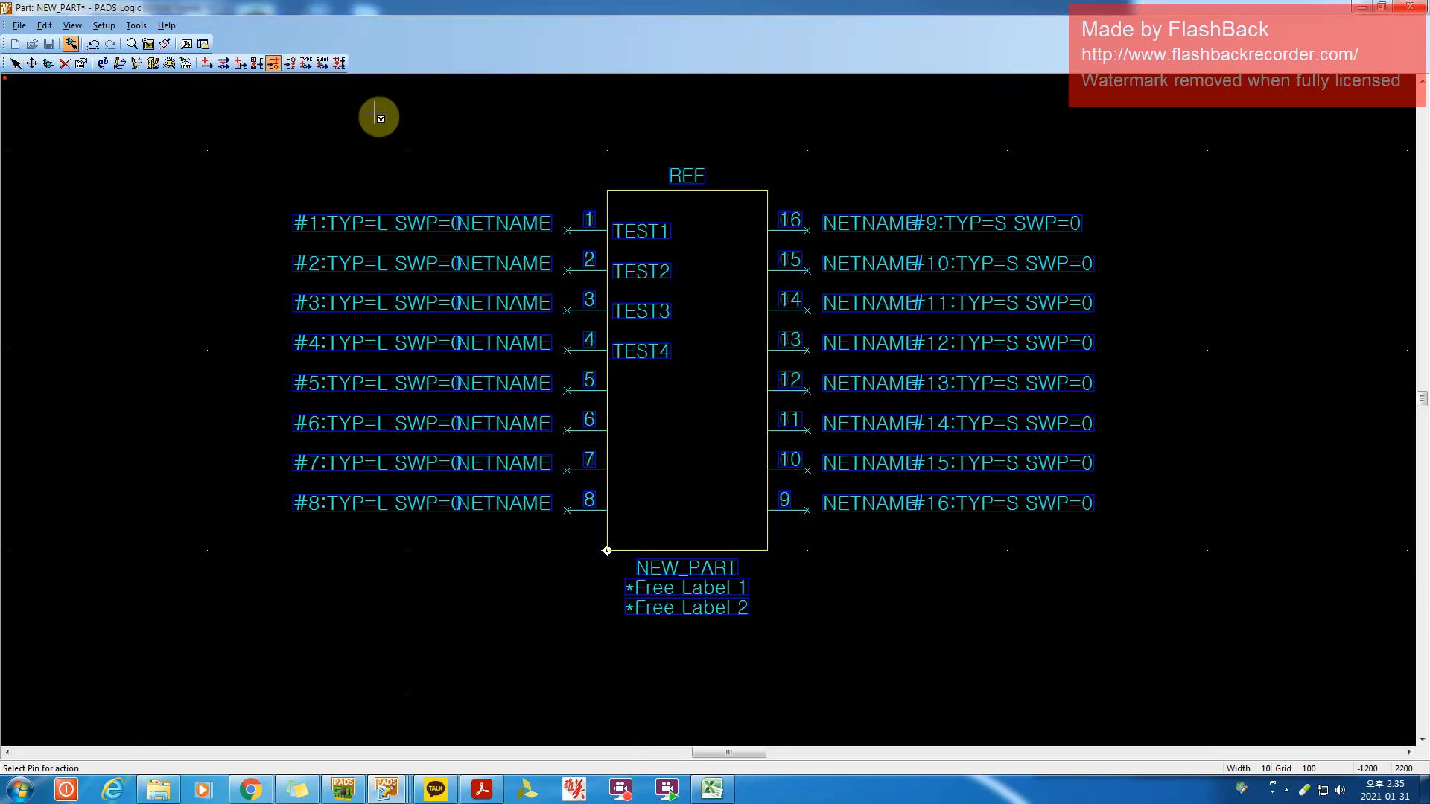
left_click(456, 257)
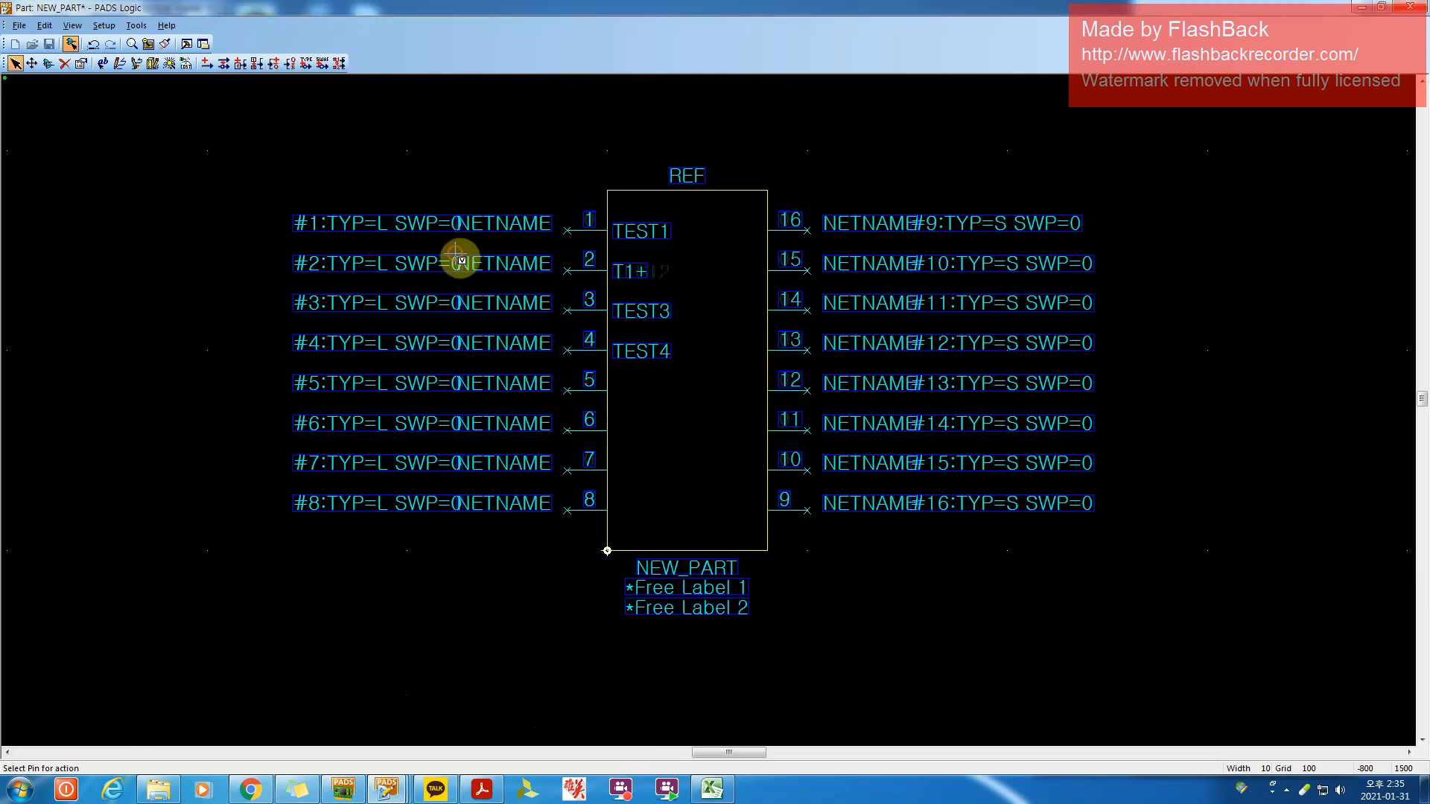
Following the datasheet's connection diagram, rename pin 1 as RIN1- and pin 2 as RIN1+
left_click(289, 65)
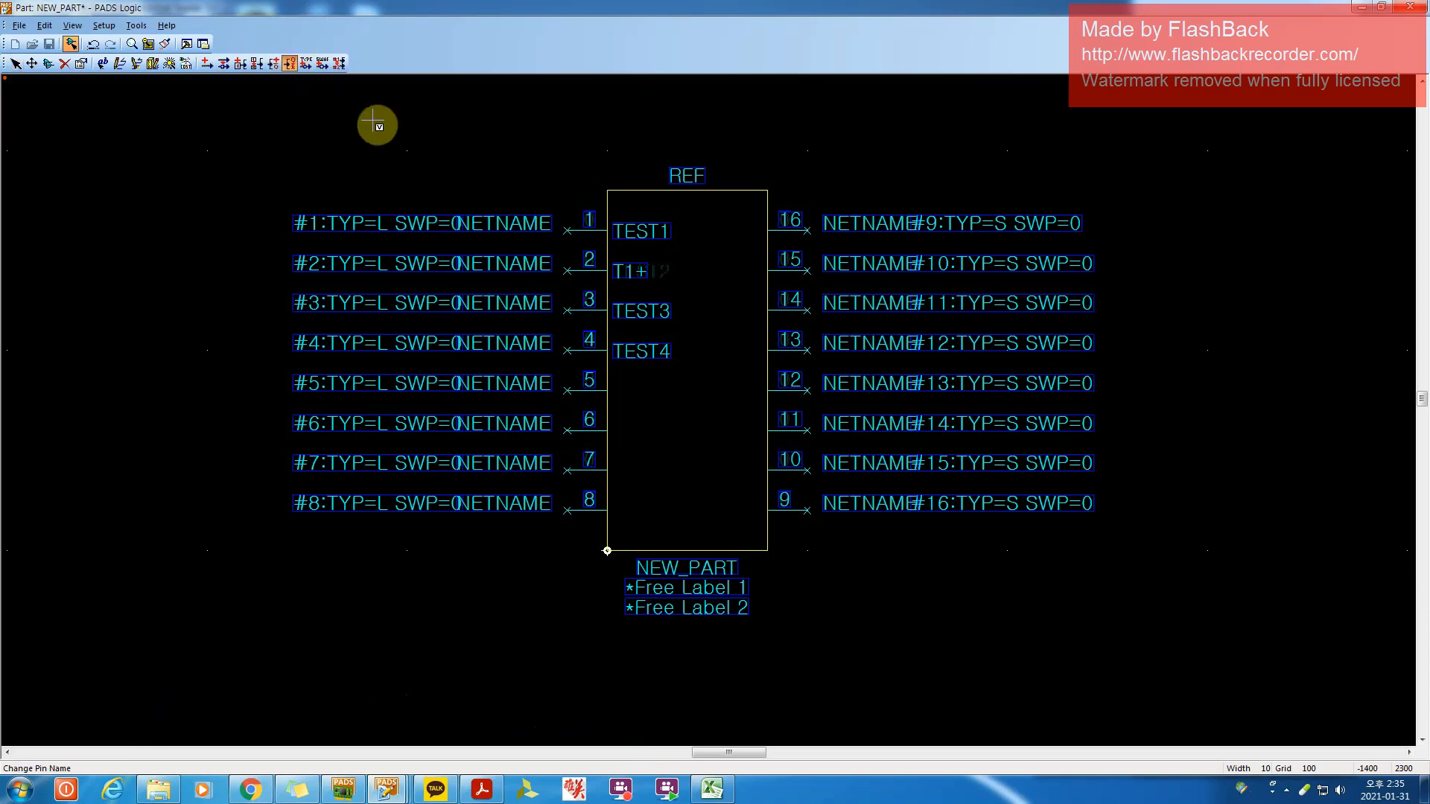
left_click(481, 794)
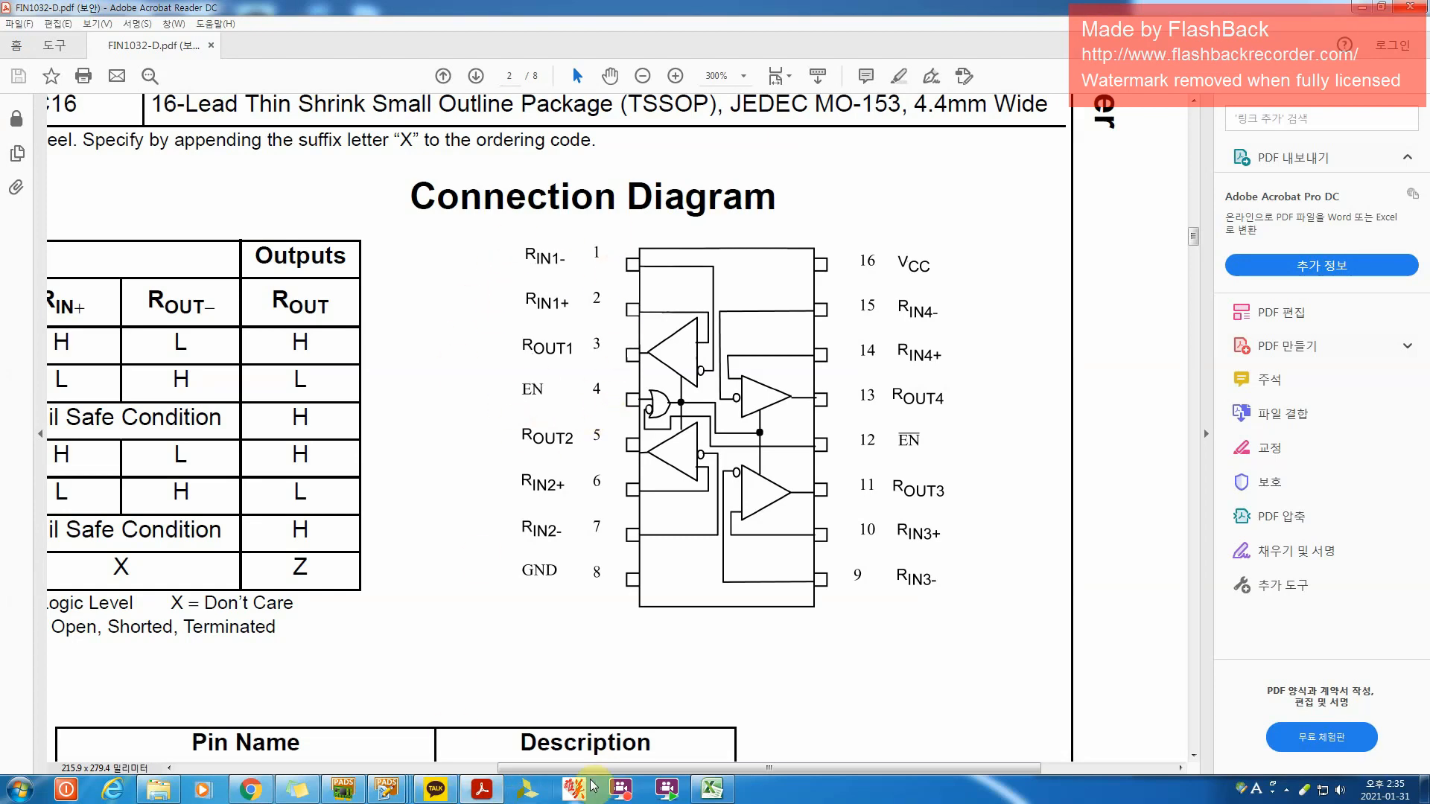
mouse_move(386, 790)
left_click(588, 706)
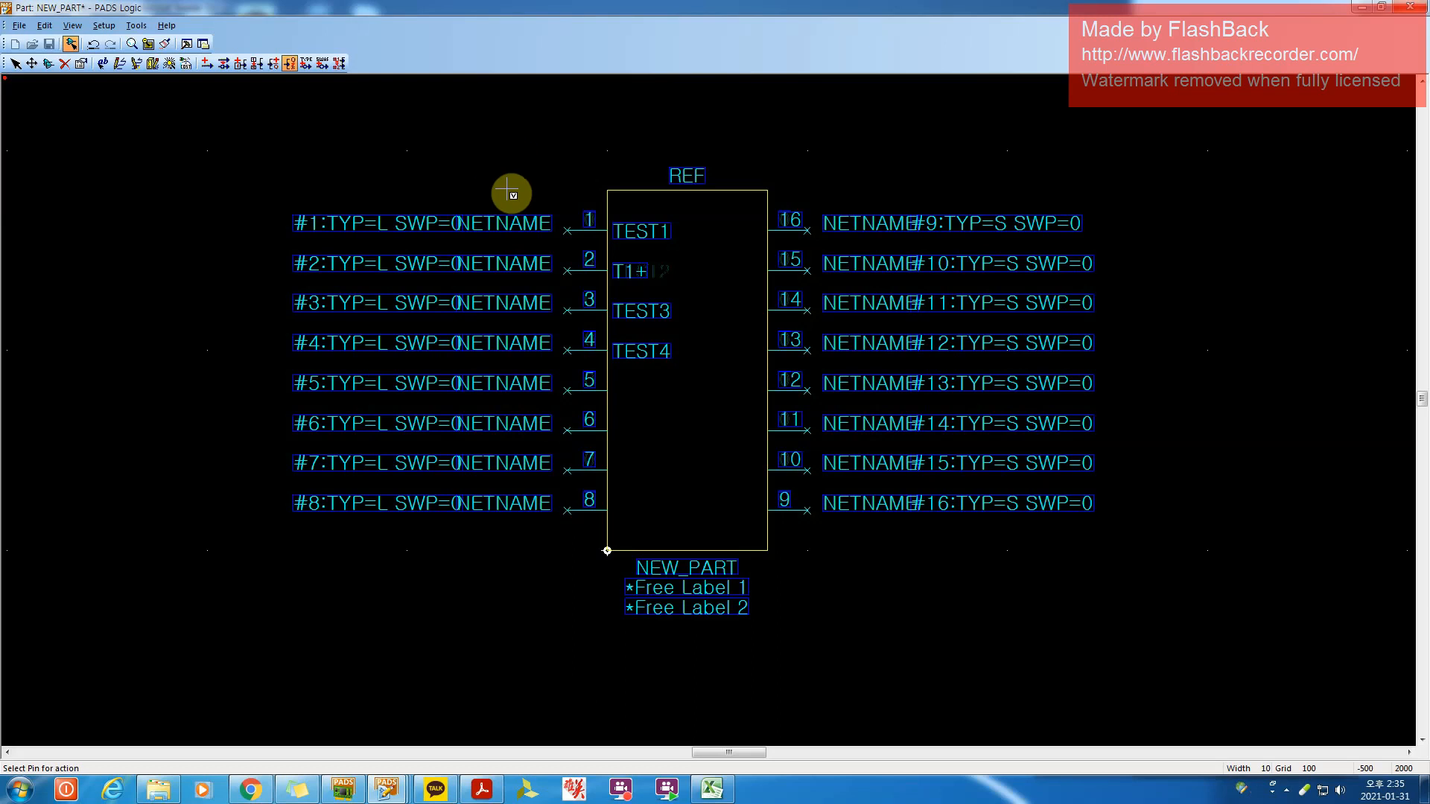
double_click(493, 222)
type("RIN1-")
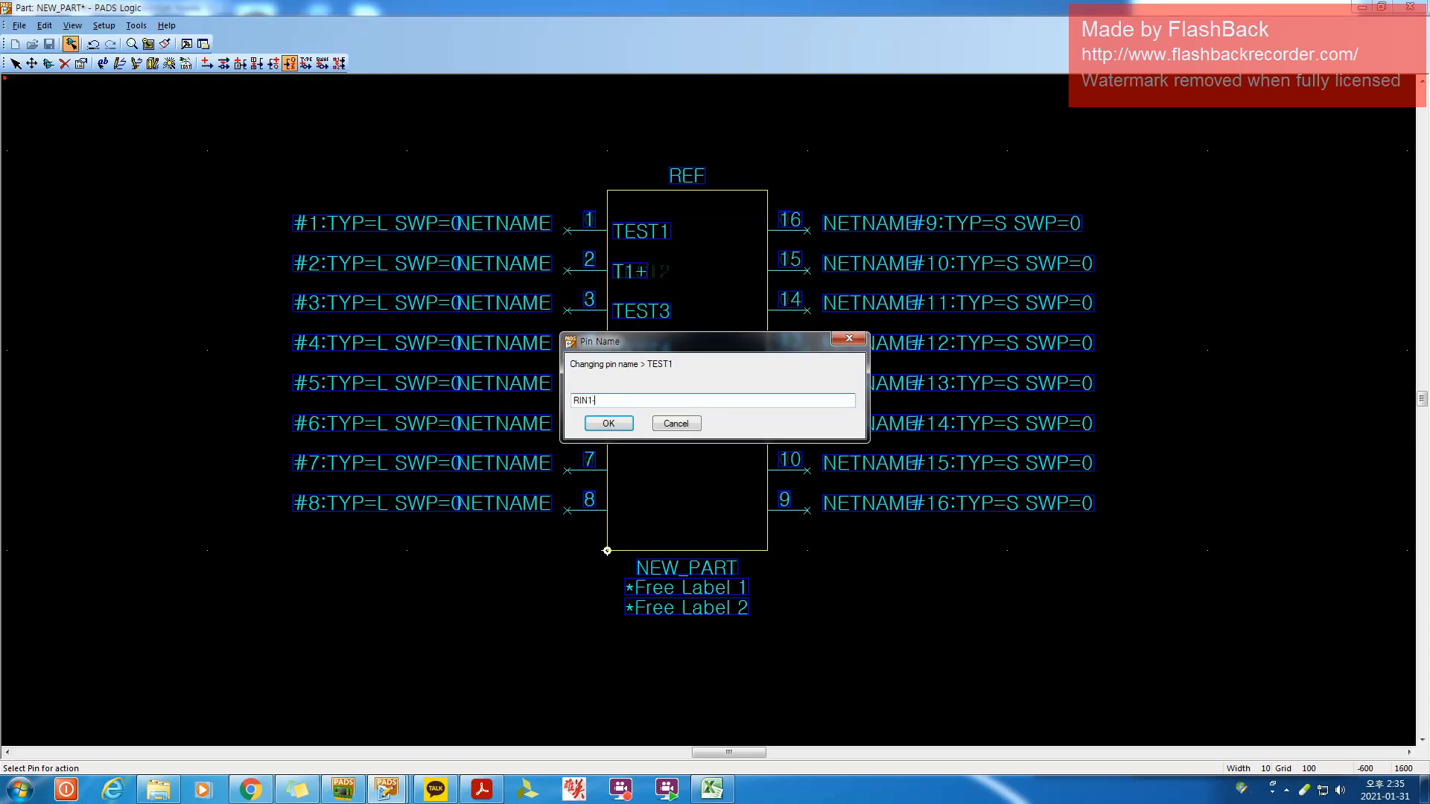
key("Return")
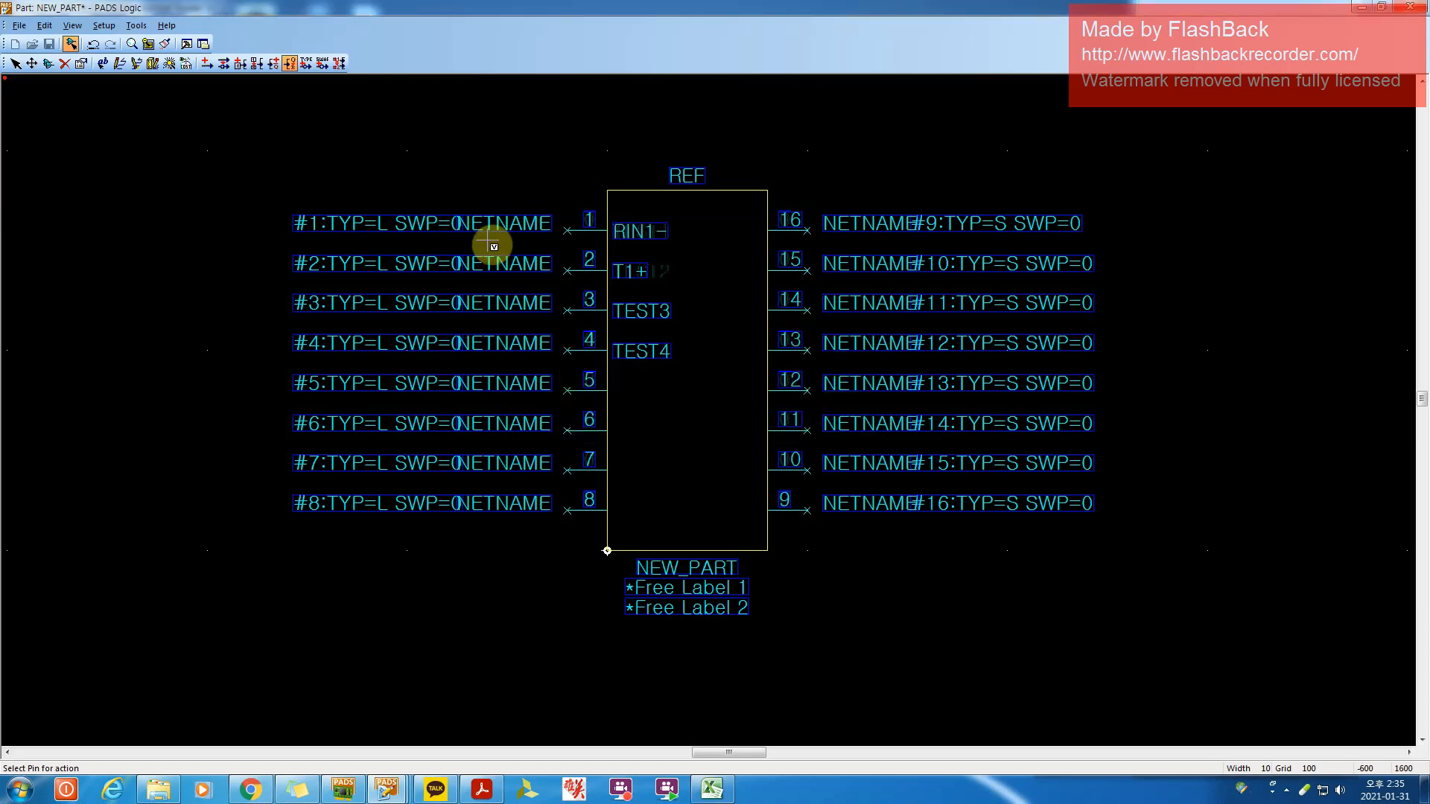
double_click(469, 262)
type("R")
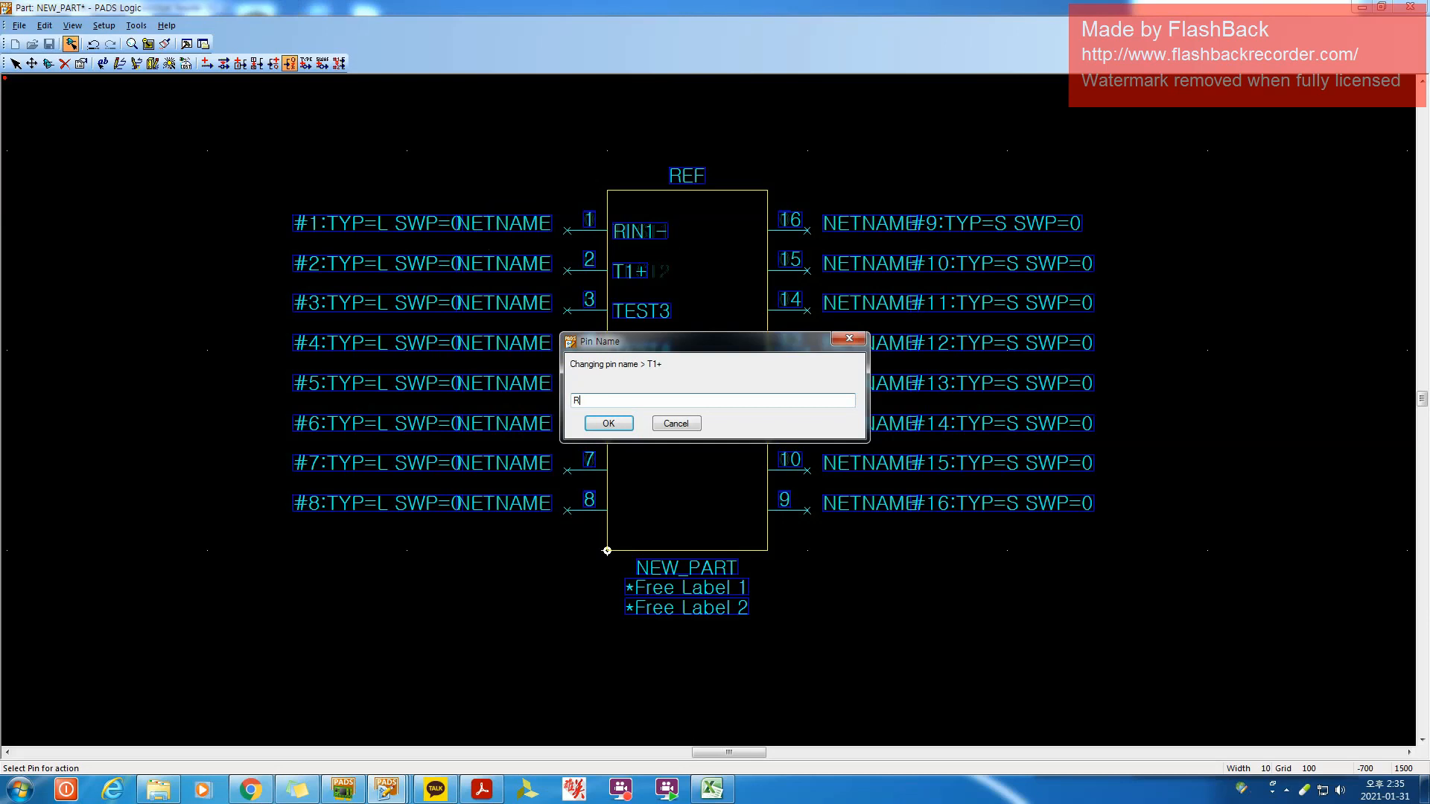
type("IN1+")
key("Return")
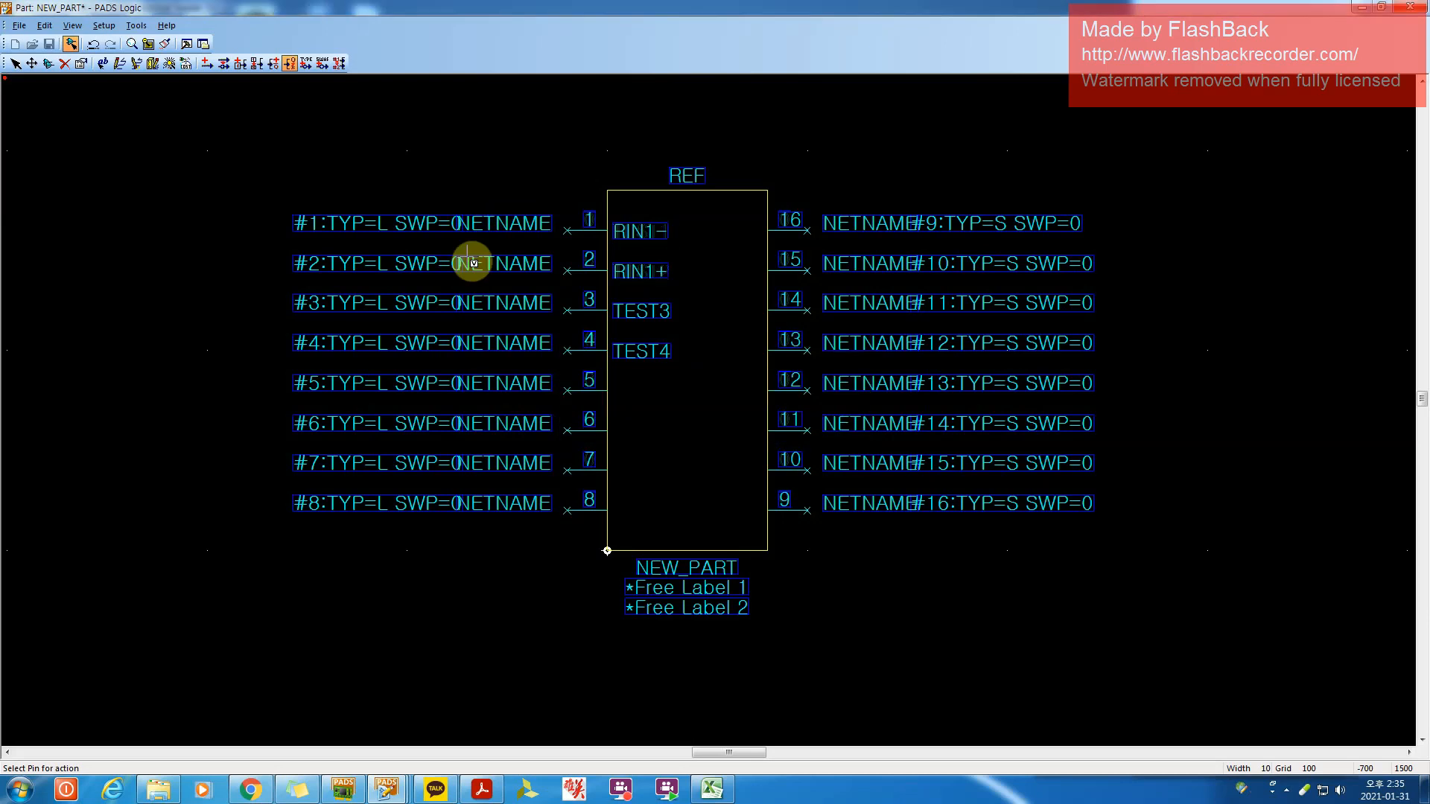
Rename pin 3 as ROUT1 and pin 4 as EN
double_click(506, 303)
type("ROUT1")
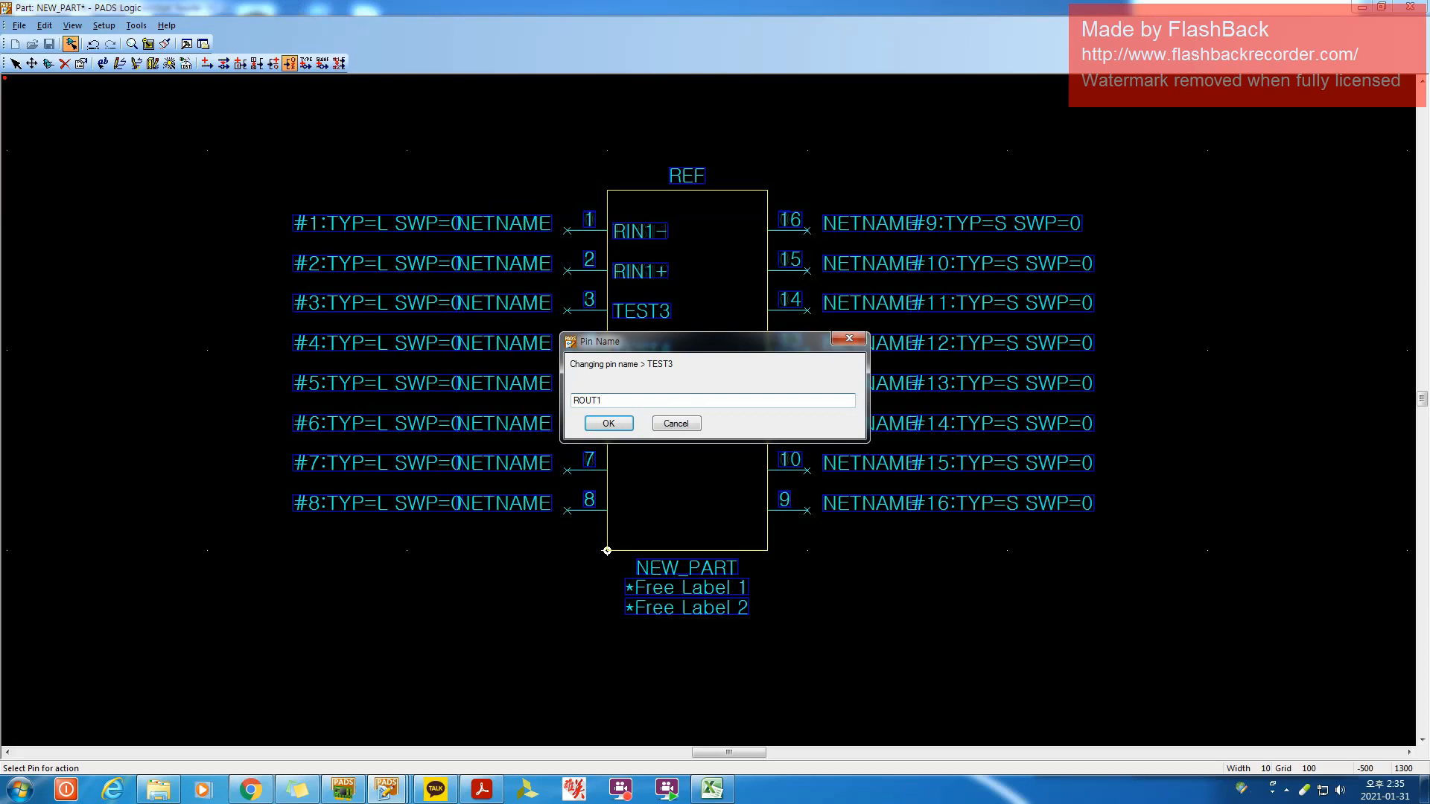
key("Return")
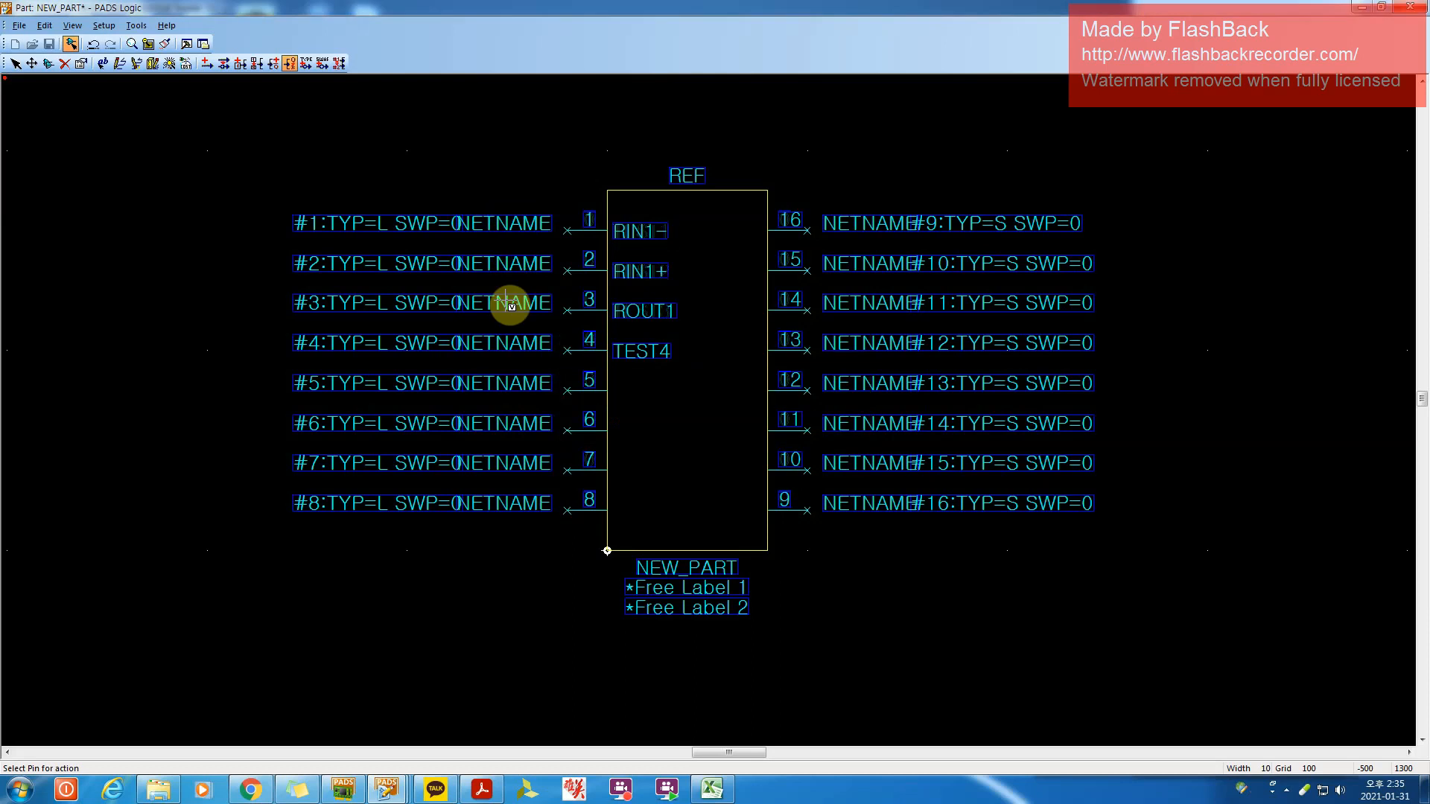
double_click(504, 341)
type("EN")
key("Return")
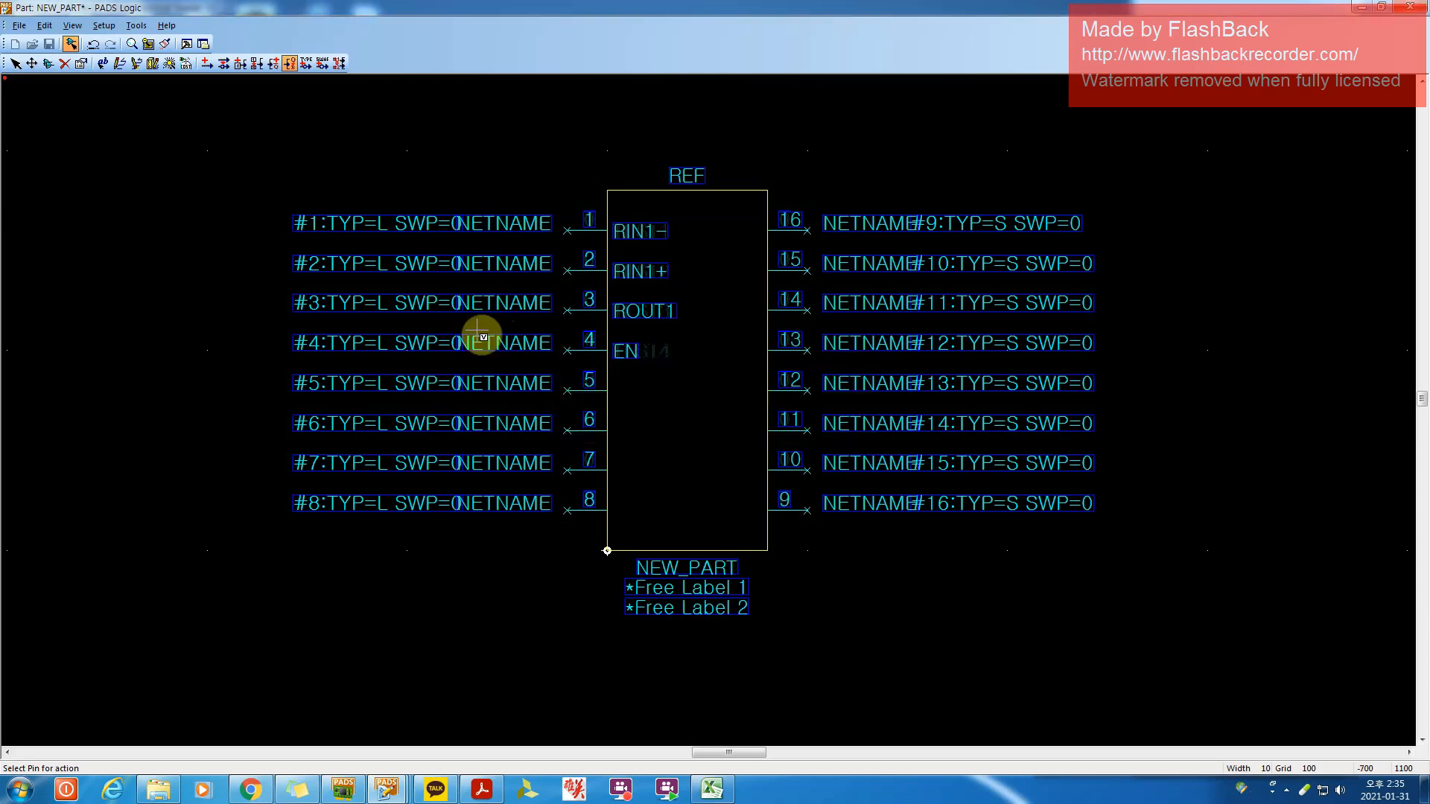
left_click(495, 794)
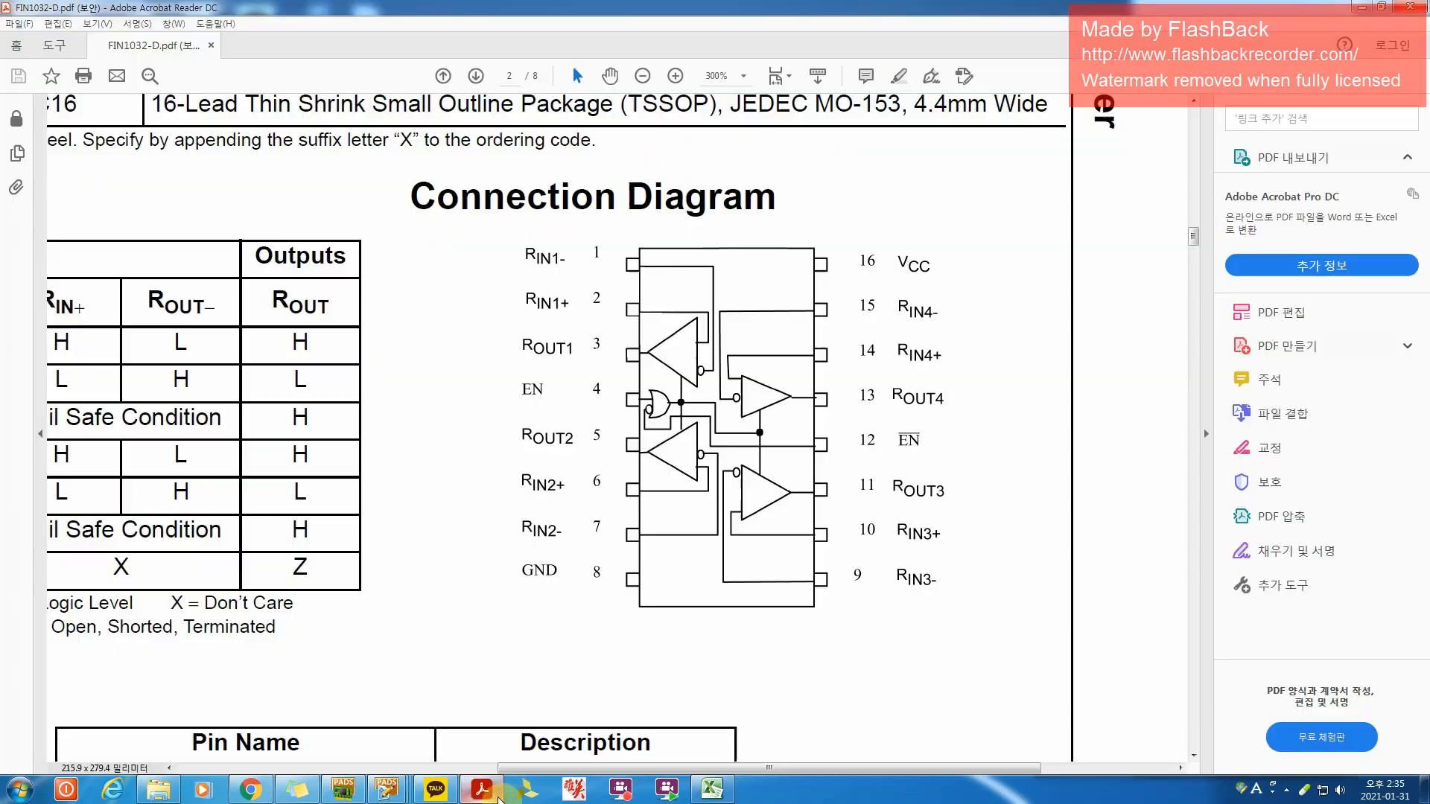
left_click(498, 797)
middle_click_drag(689, 337, 703, 415)
middle_click_drag(616, 345, 618, 302)
middle_click_drag(735, 435, 751, 484)
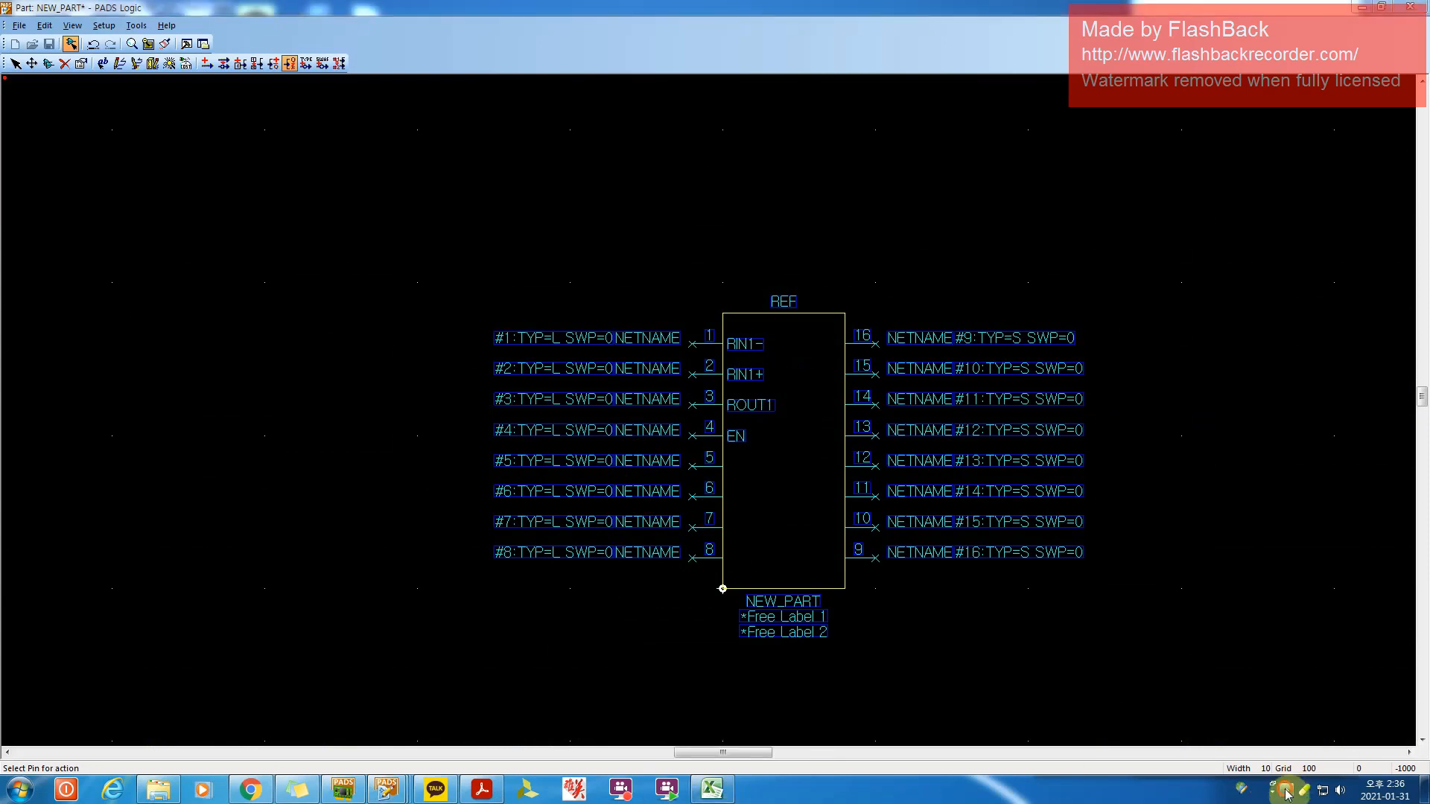
left_click(1287, 791)
left_click(1262, 715)
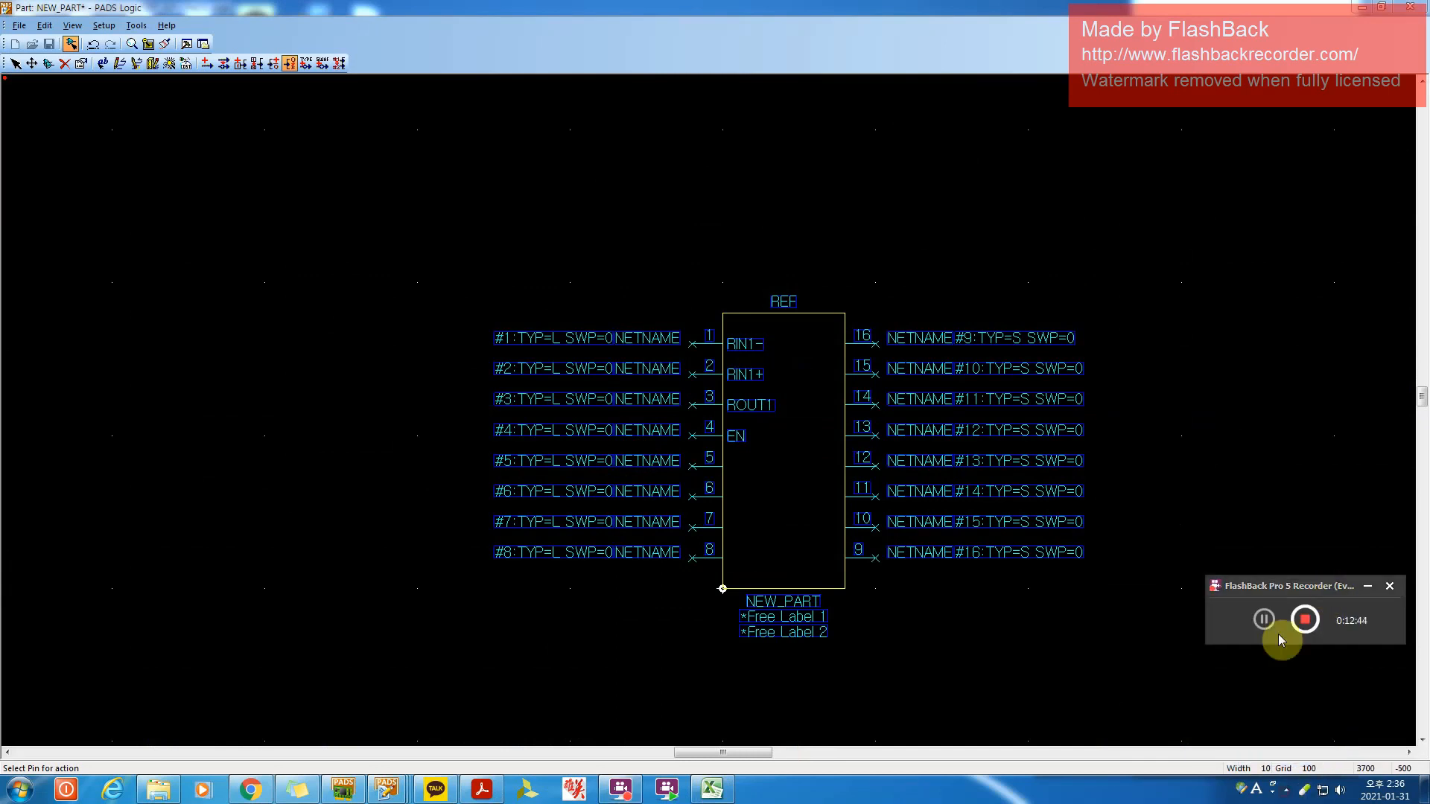
left_click(1264, 619)
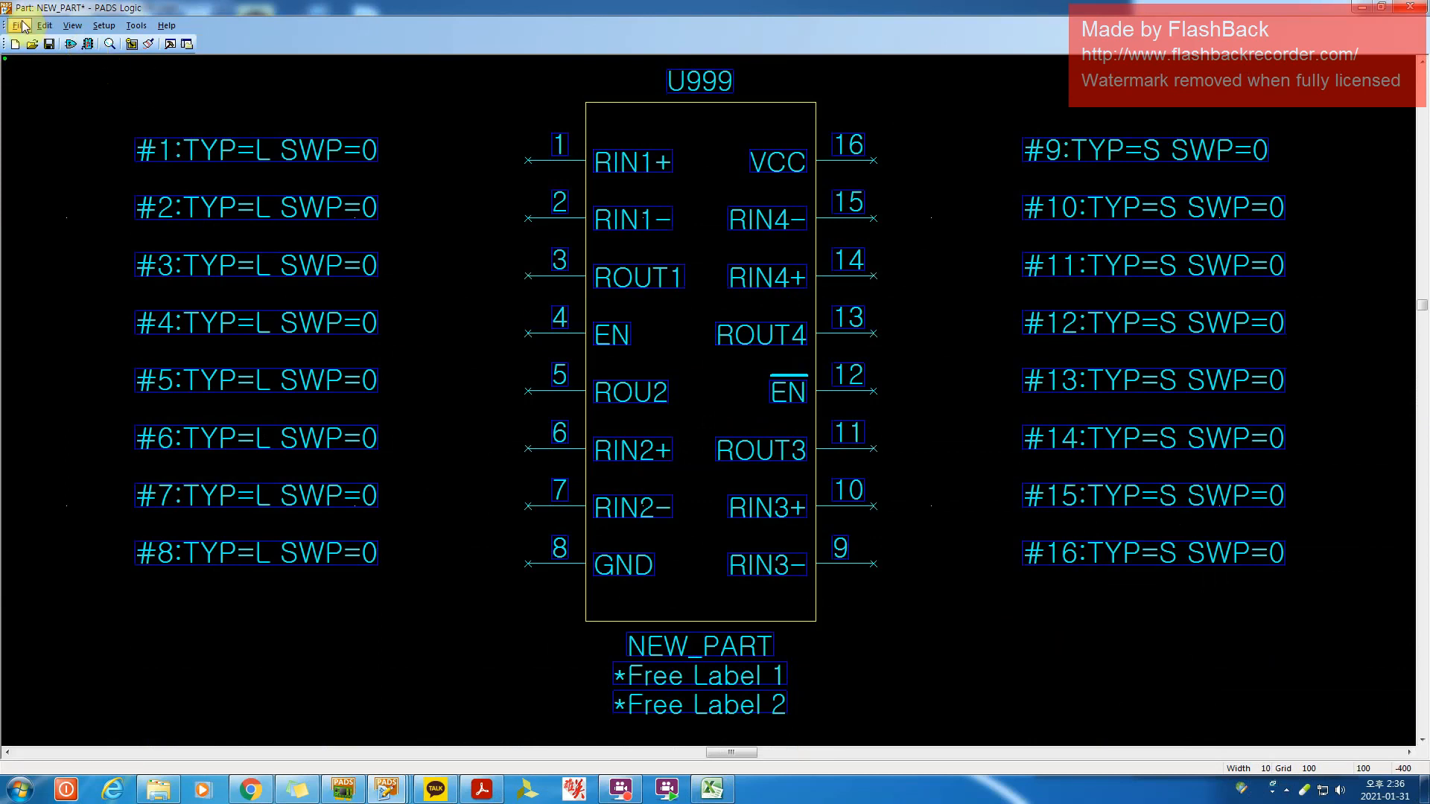
Open the Gate A decal NEW_PART in the gate decal editor and return to the part
left_click(70, 44)
left_click(660, 318)
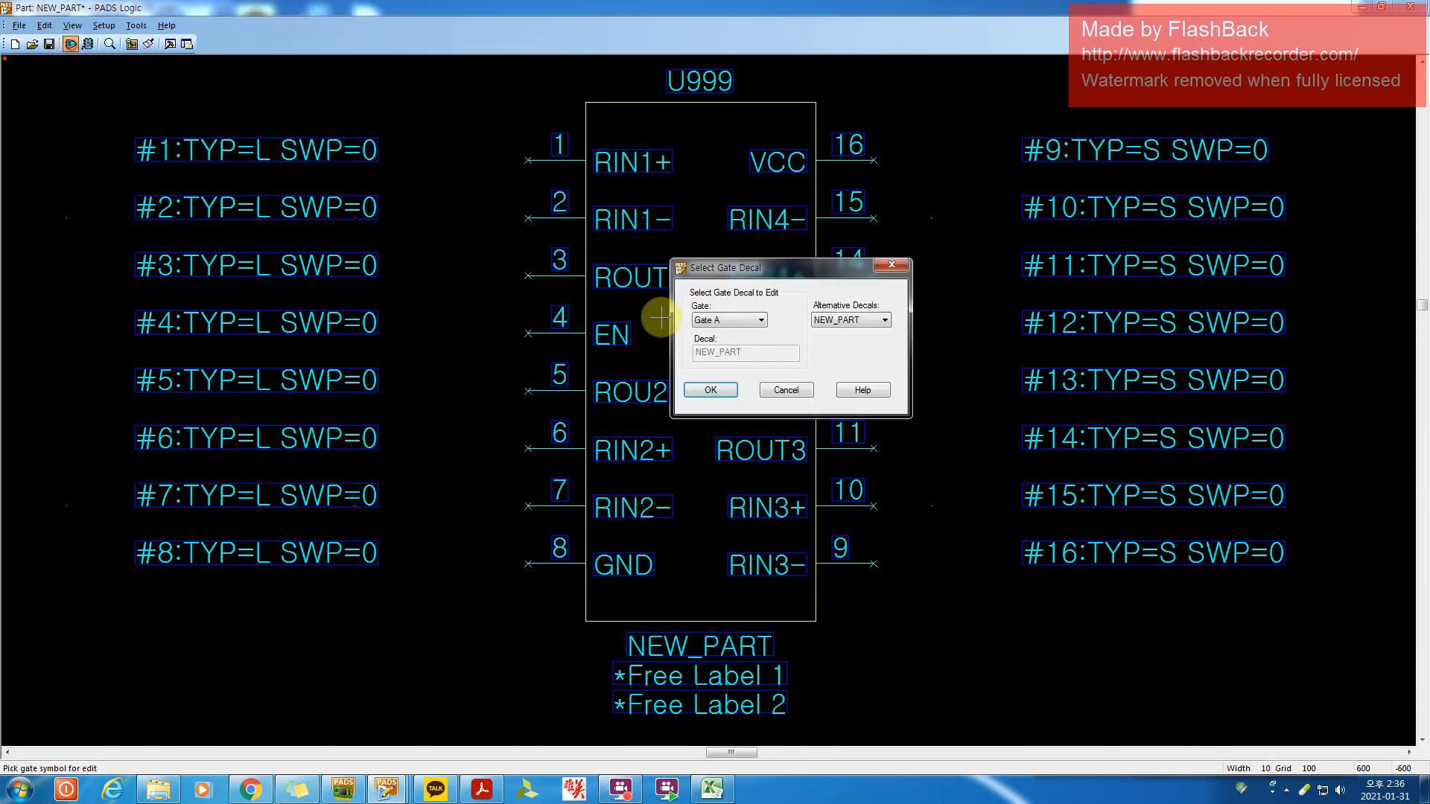
left_click(695, 390)
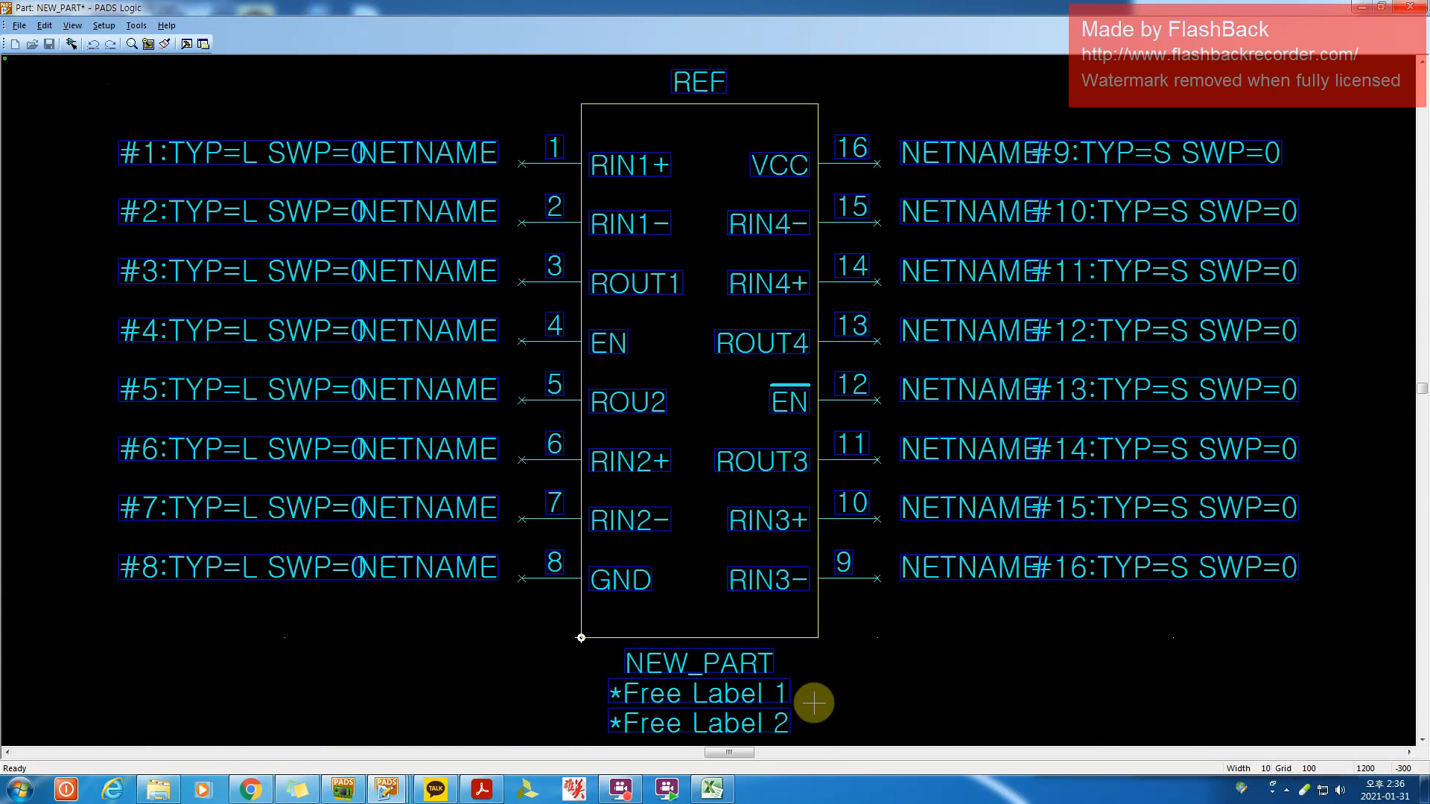
left_click(71, 46)
left_click(71, 46)
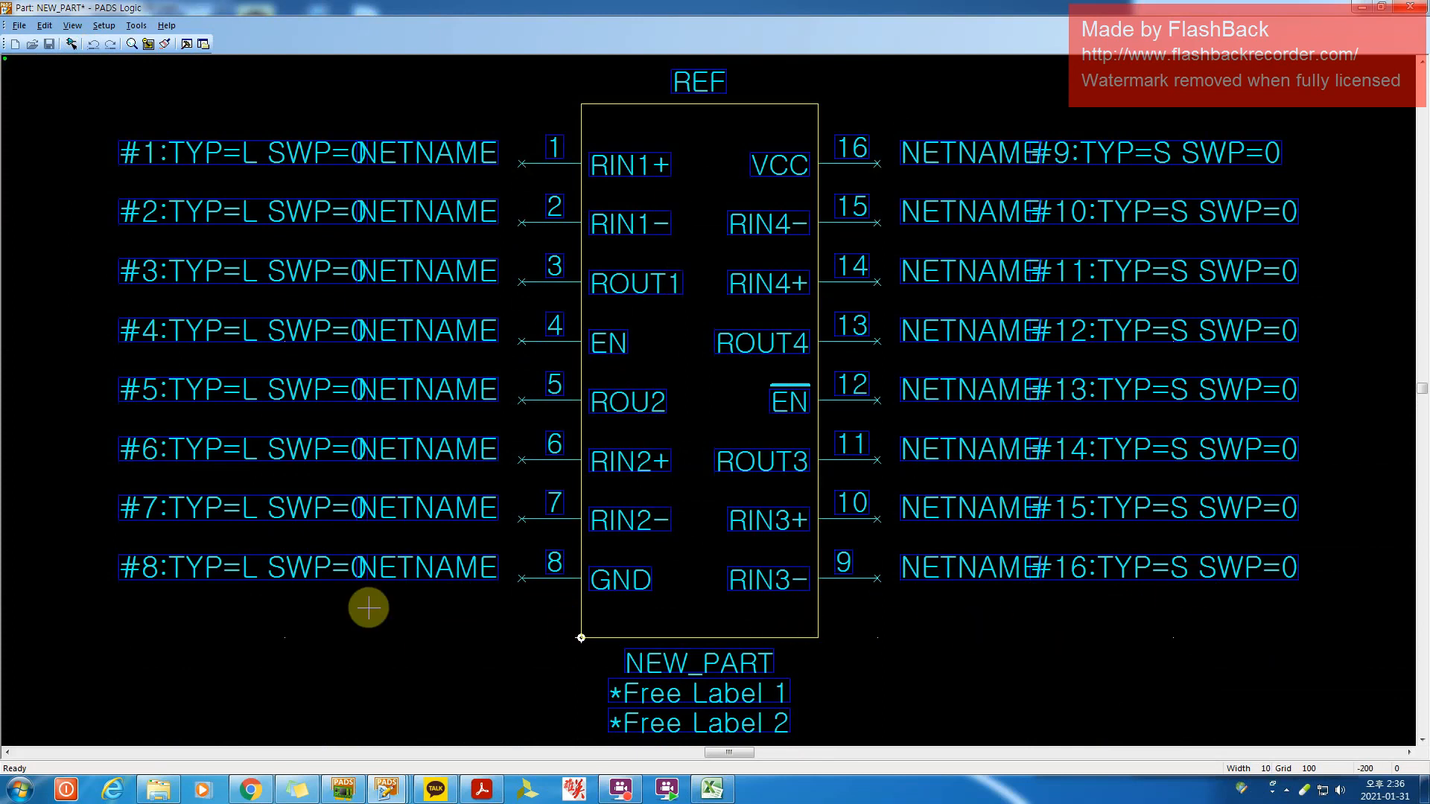
left_click(23, 27)
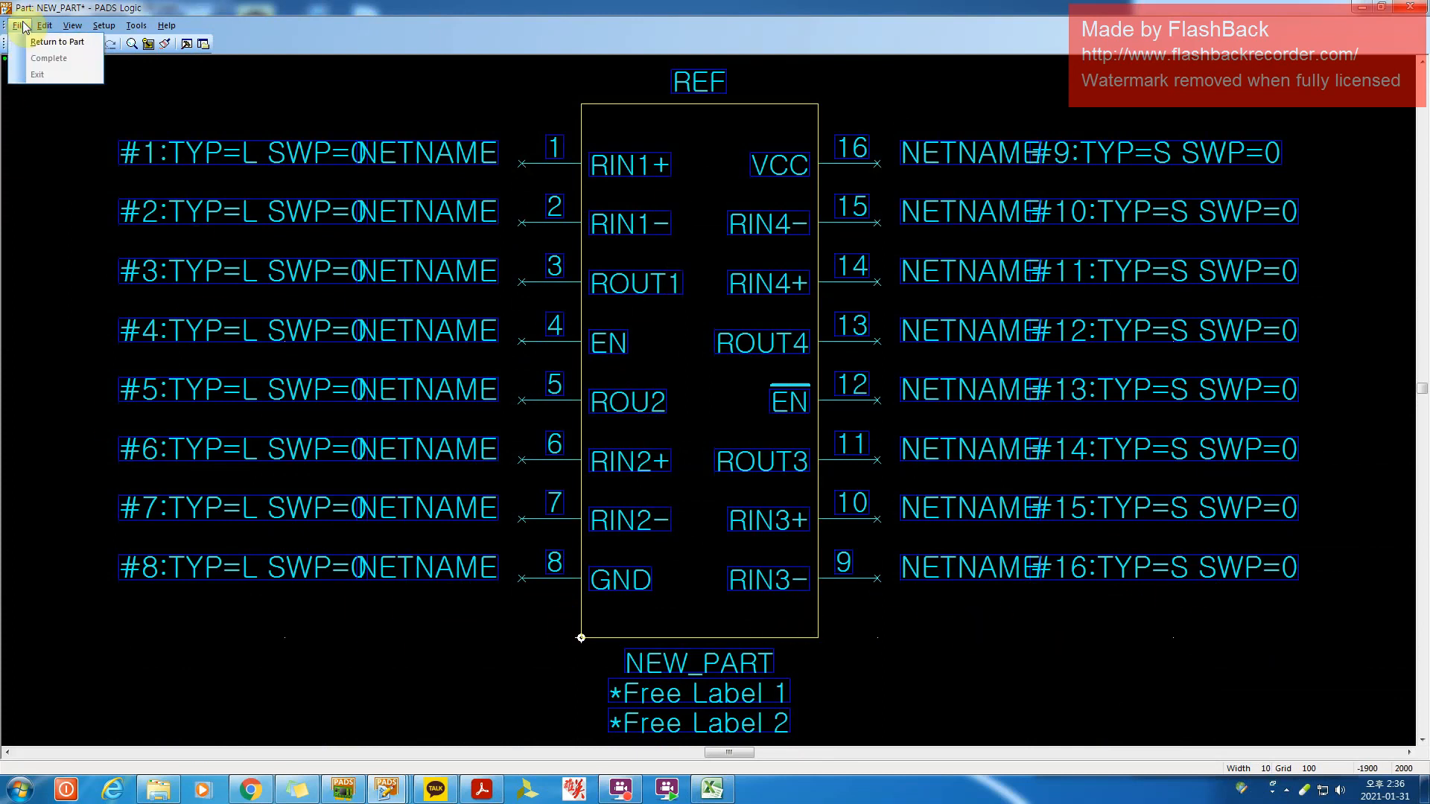
left_click(45, 43)
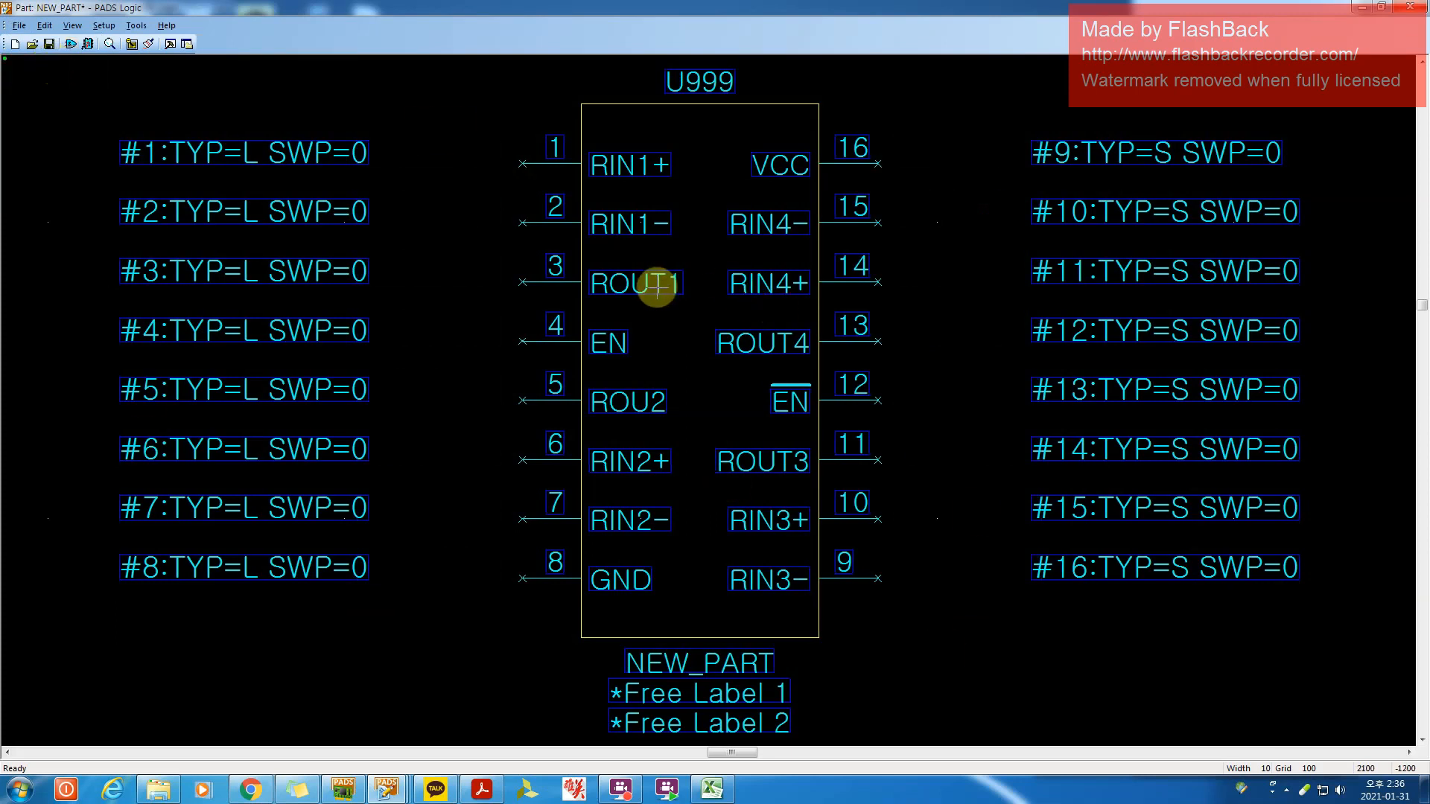
Open the part information and set the part's logic family to SOP
left_click(87, 44)
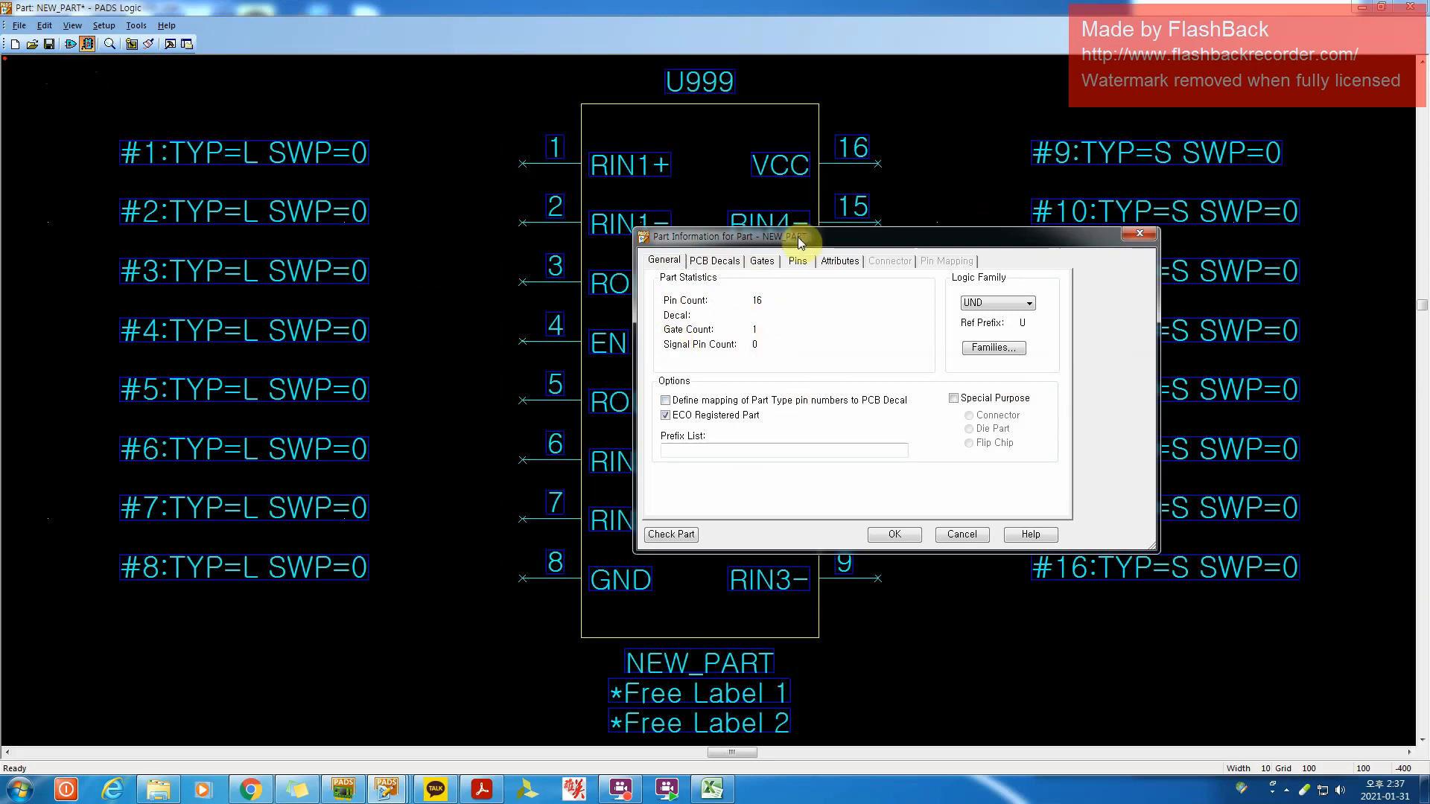
left_click_drag(799, 242, 953, 223)
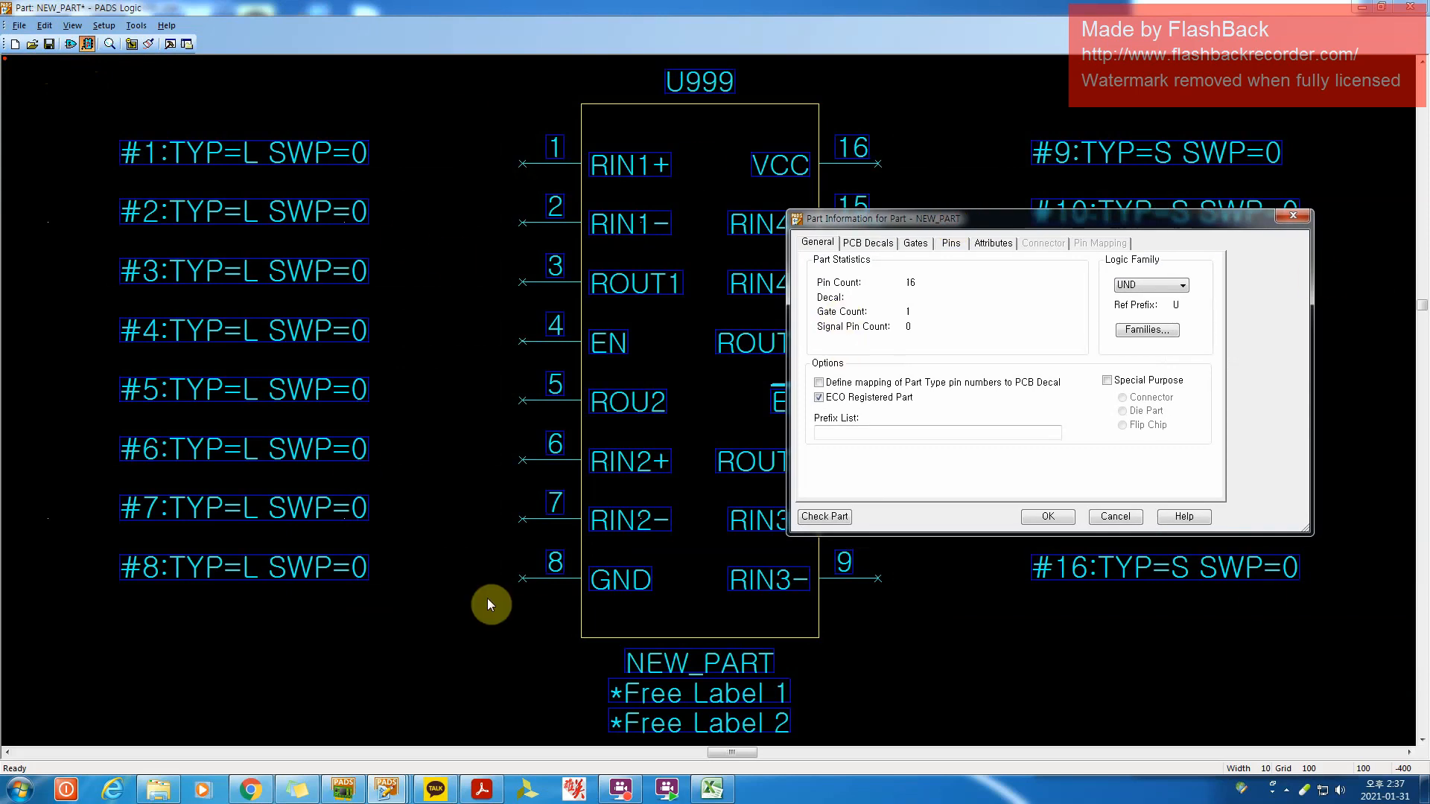
left_click_drag(887, 219, 869, 266)
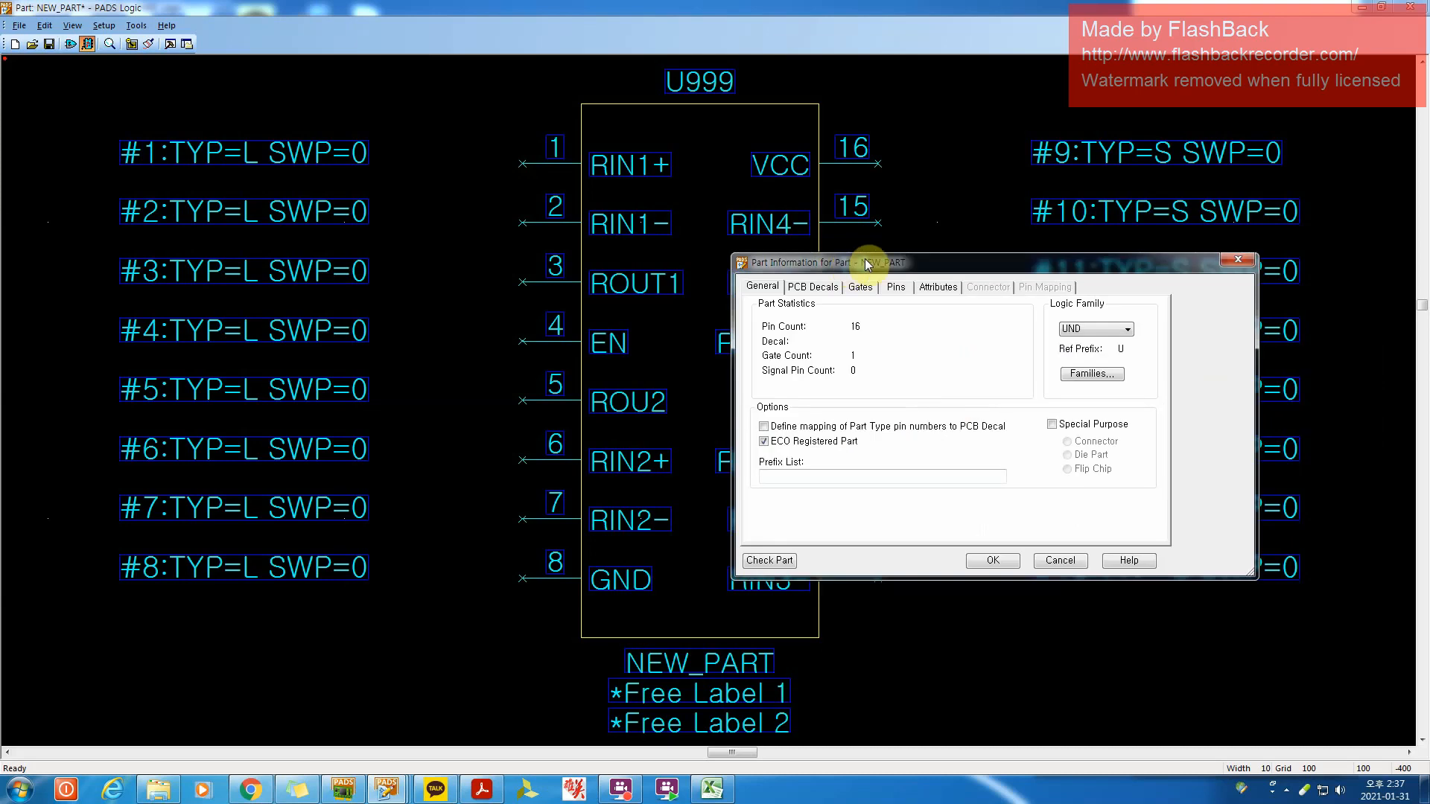
left_click_drag(894, 257, 873, 234)
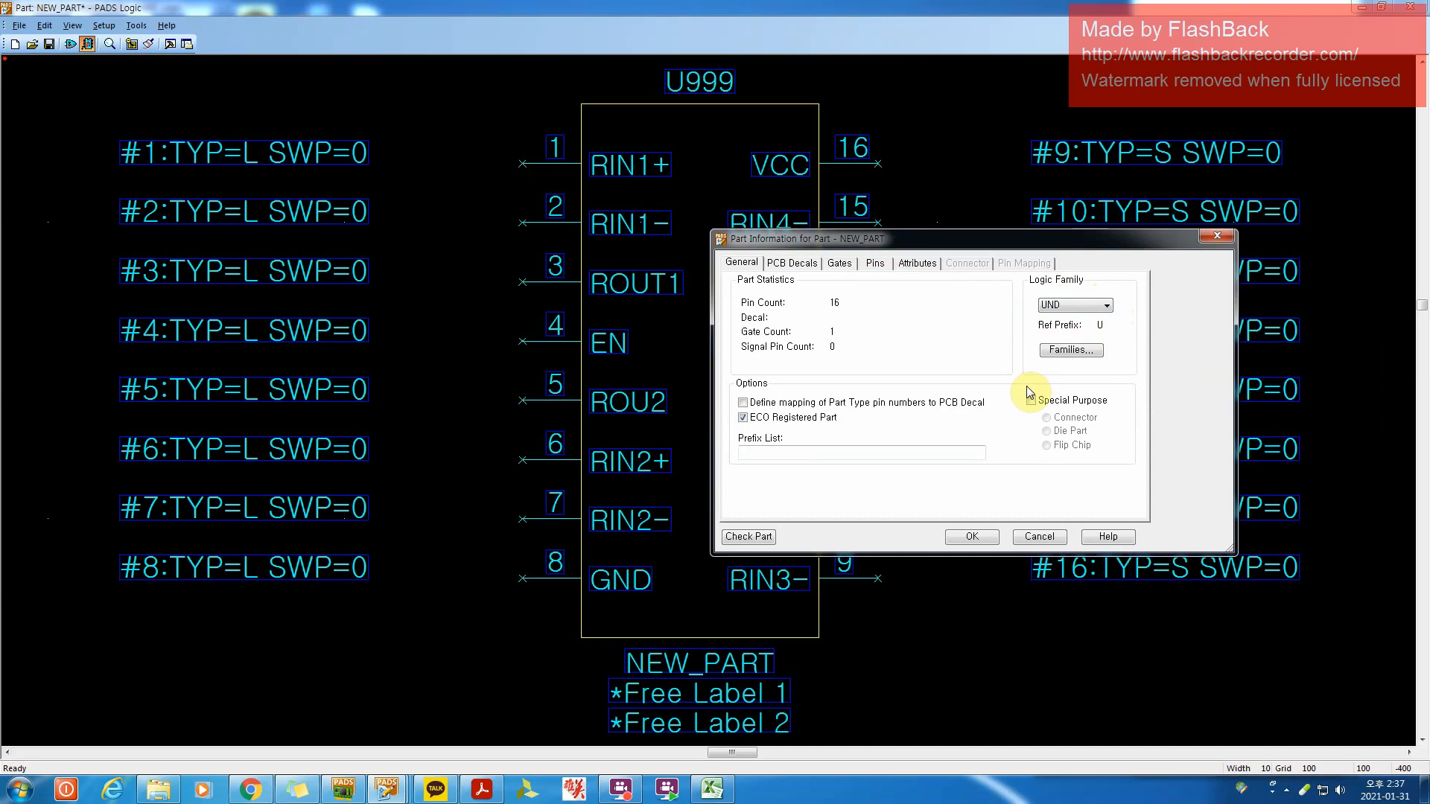
left_click(623, 791)
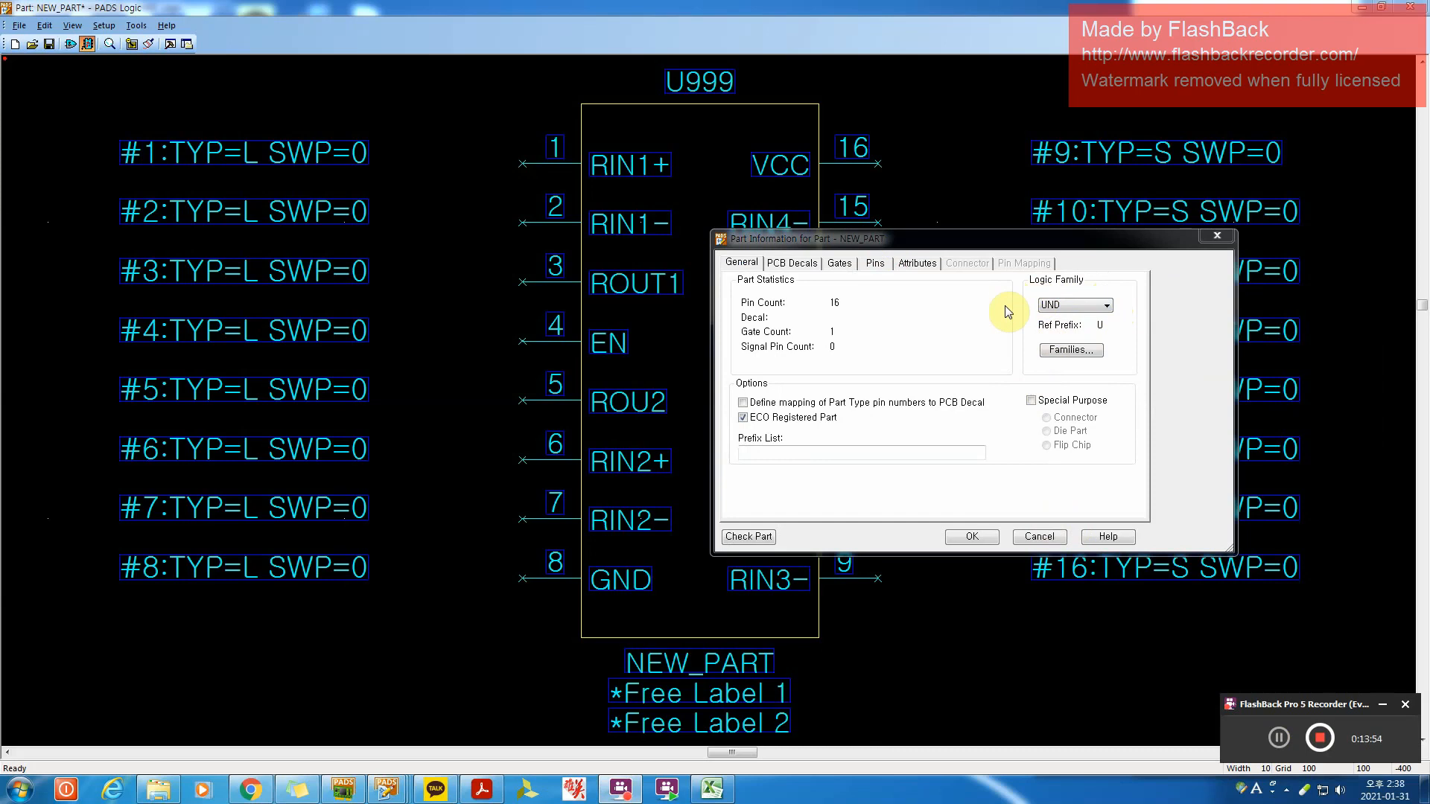
left_click(1387, 707)
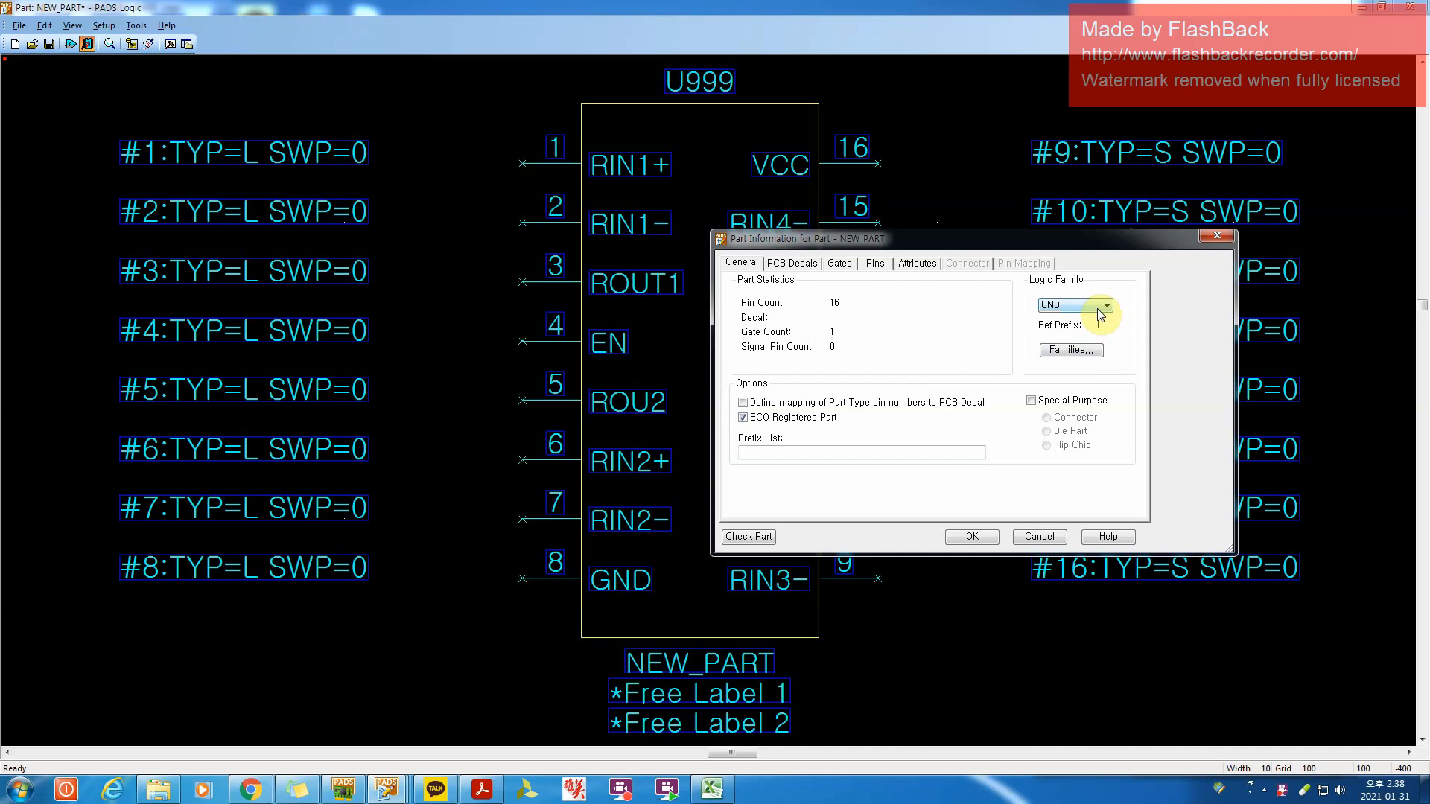
left_click(1099, 310)
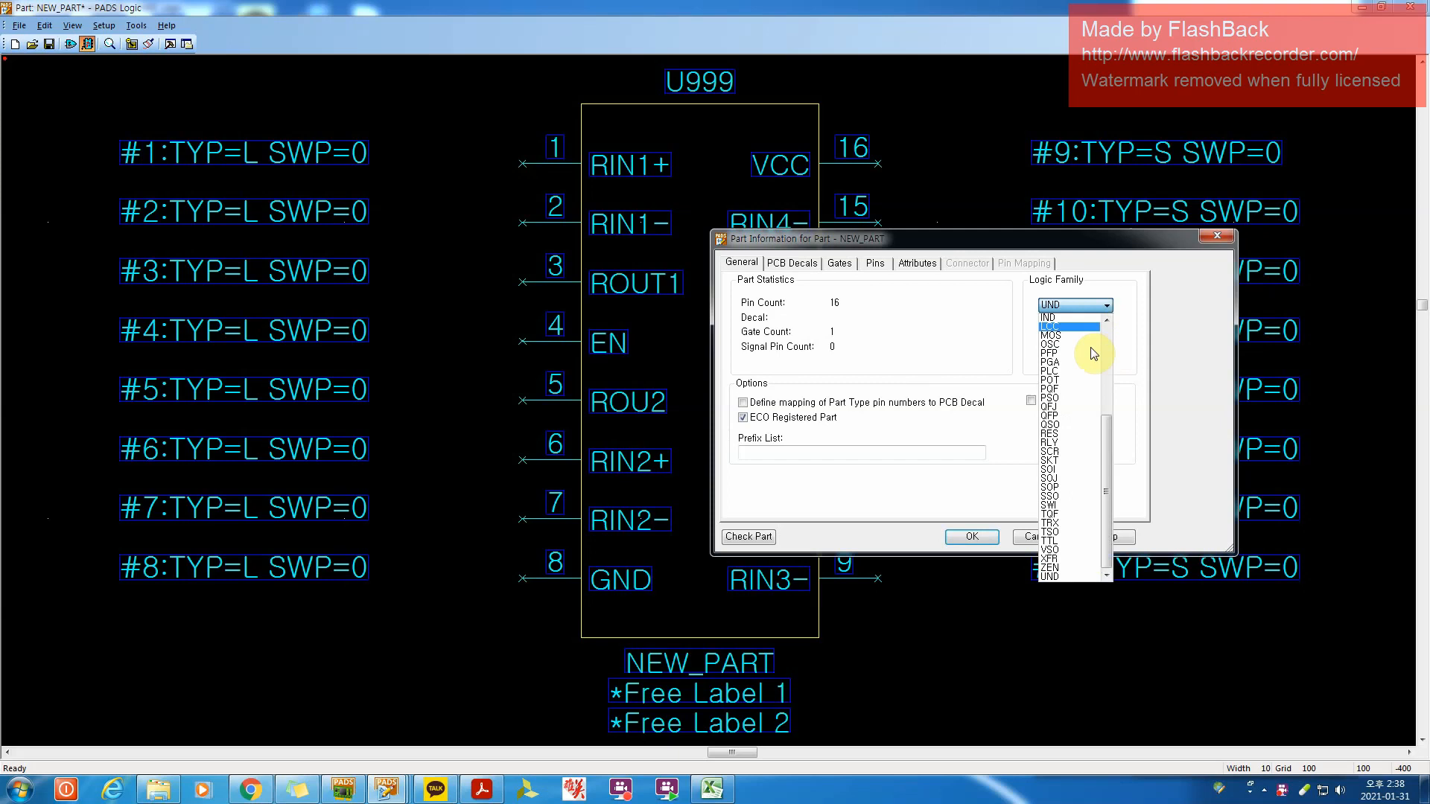
scroll(1089, 429, "up", 2)
scroll(1084, 441, "down", 2)
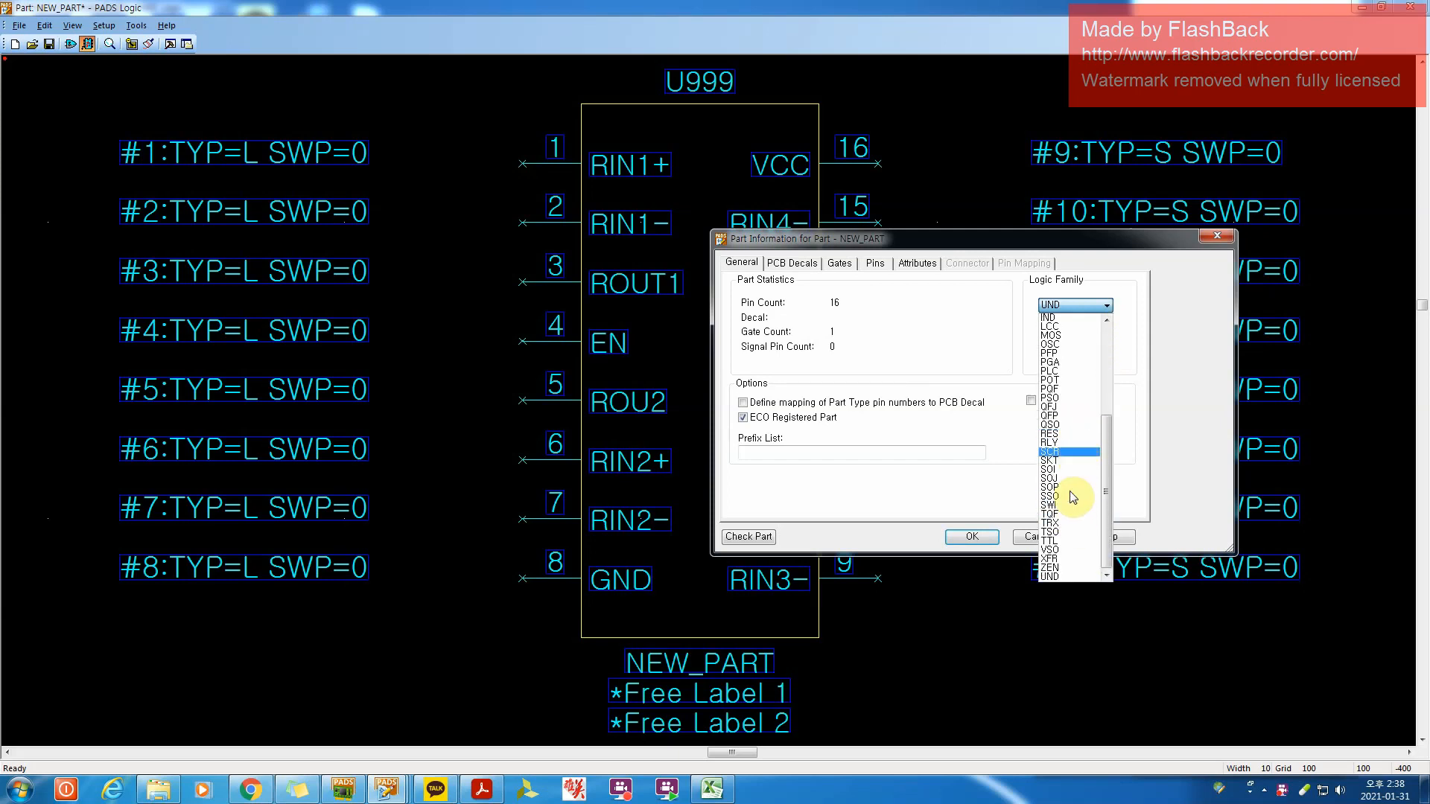
left_click(1069, 487)
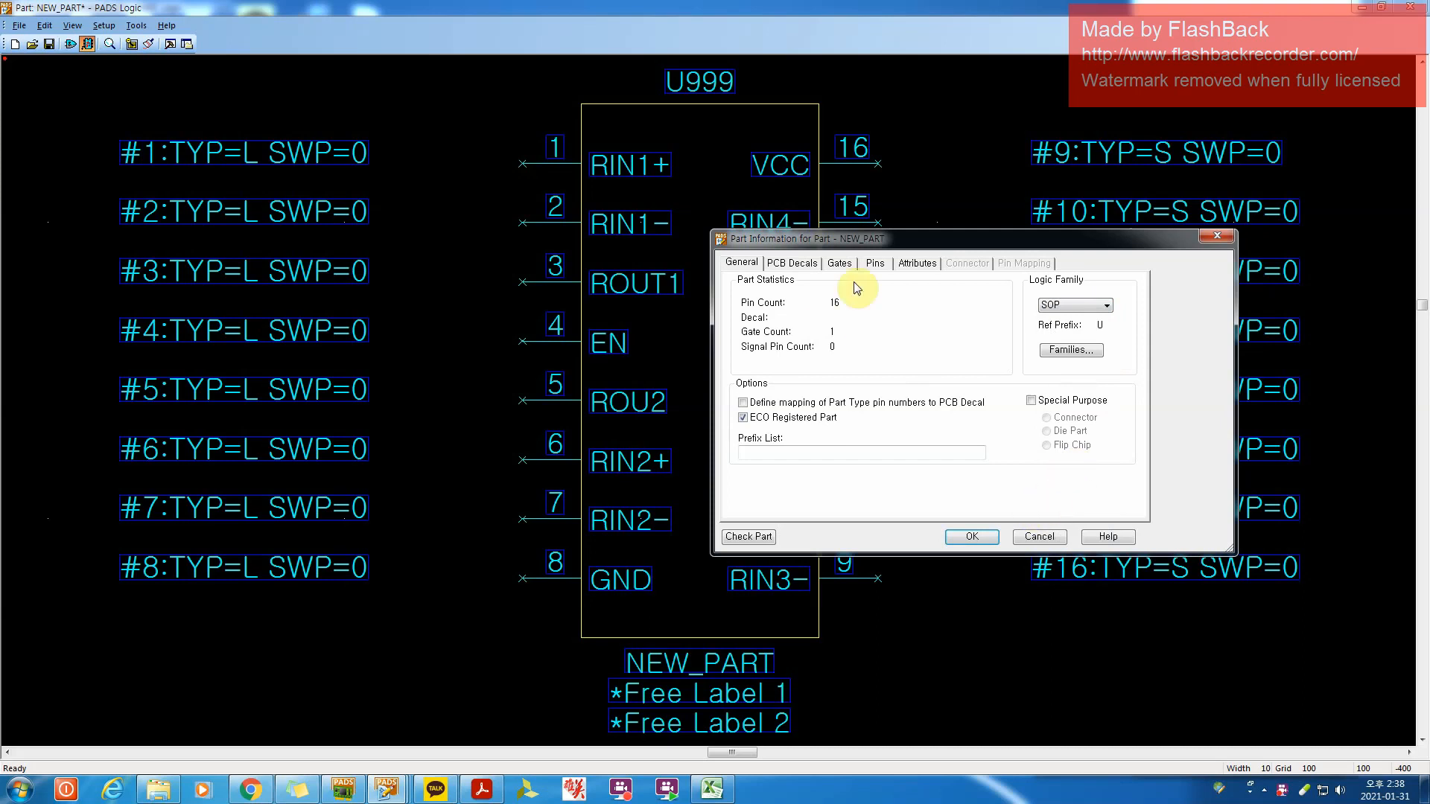
Review the part's PCB decals, gate assignment and the complete list of pin numbers, names and types
left_click(794, 265)
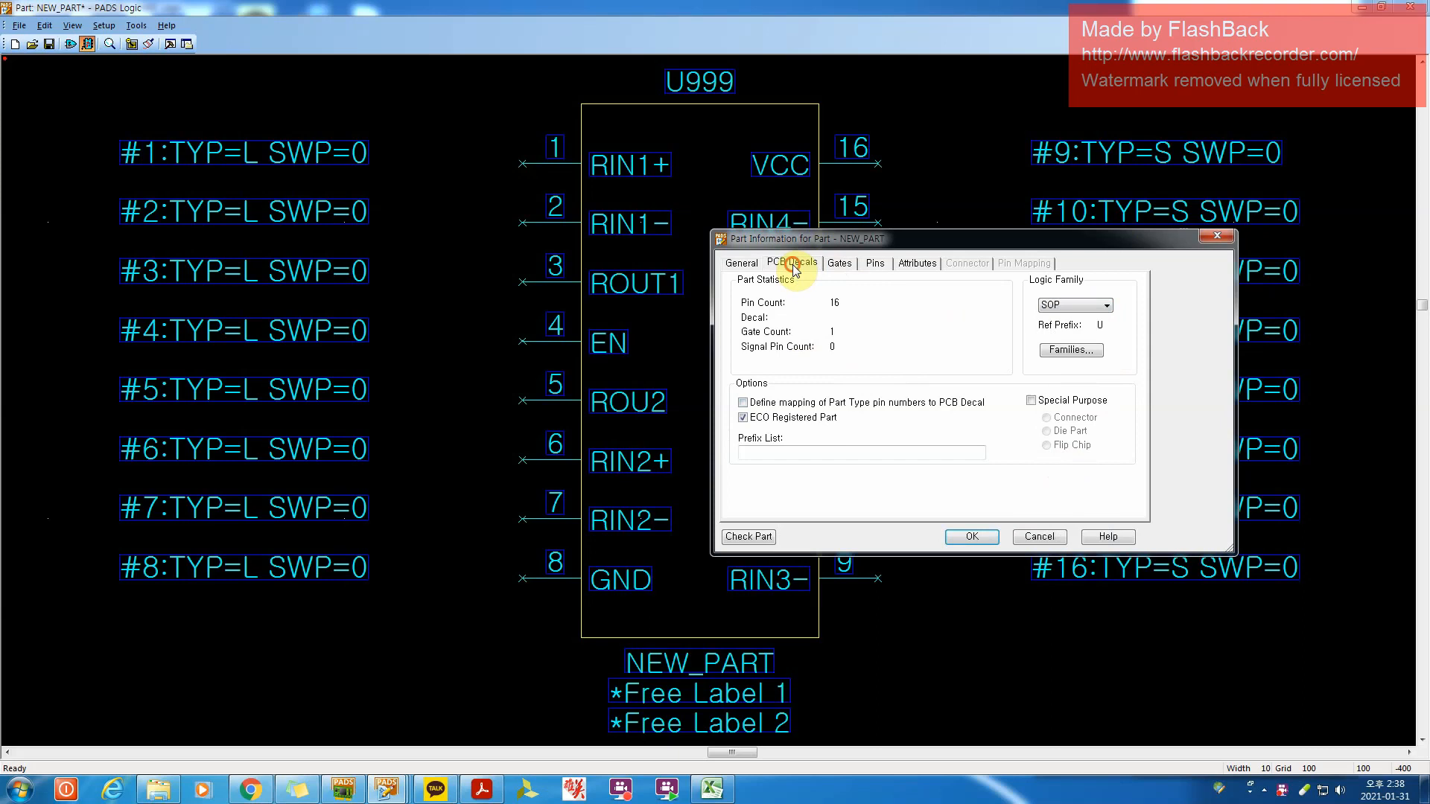
left_click(842, 265)
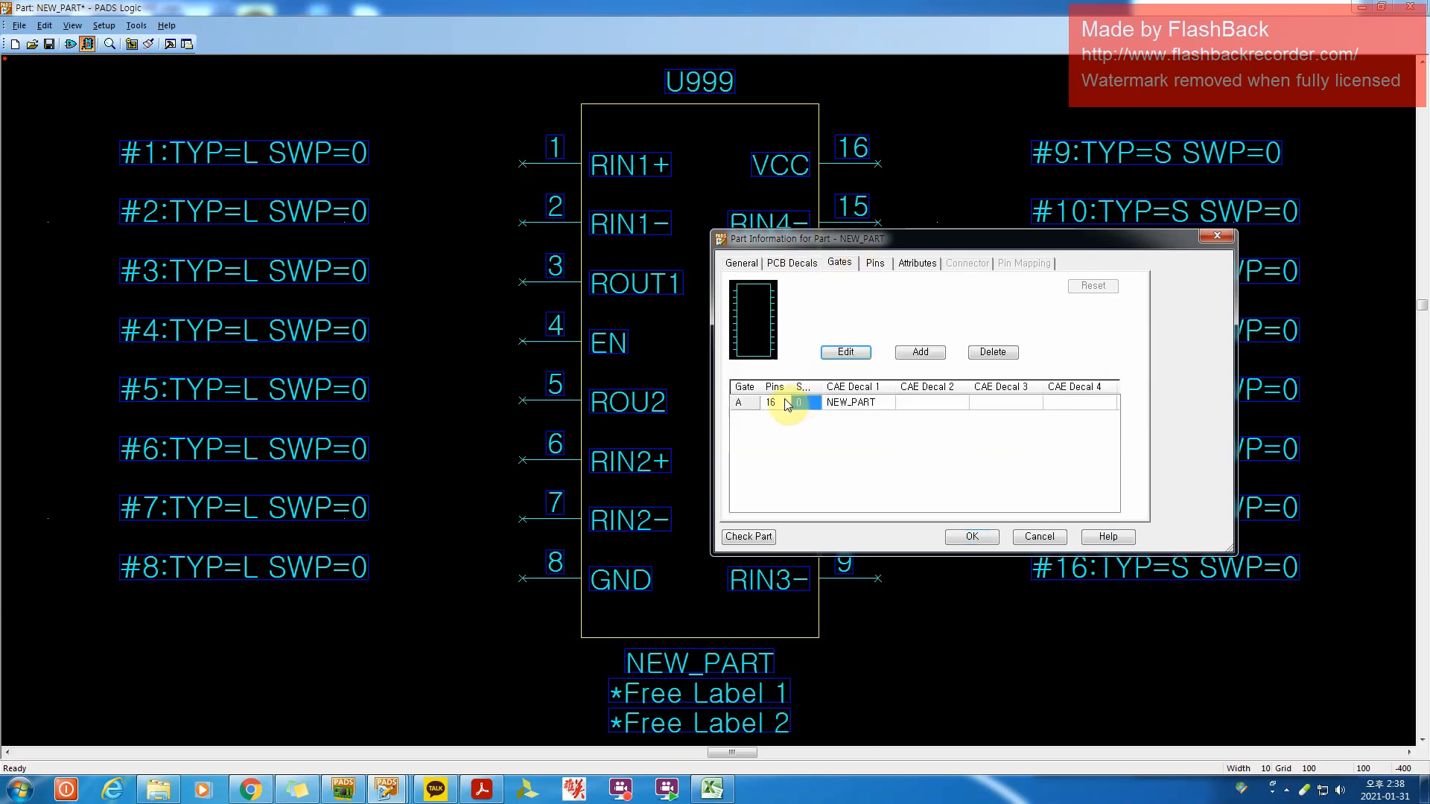
left_click(876, 263)
scroll(864, 350, "down", 1)
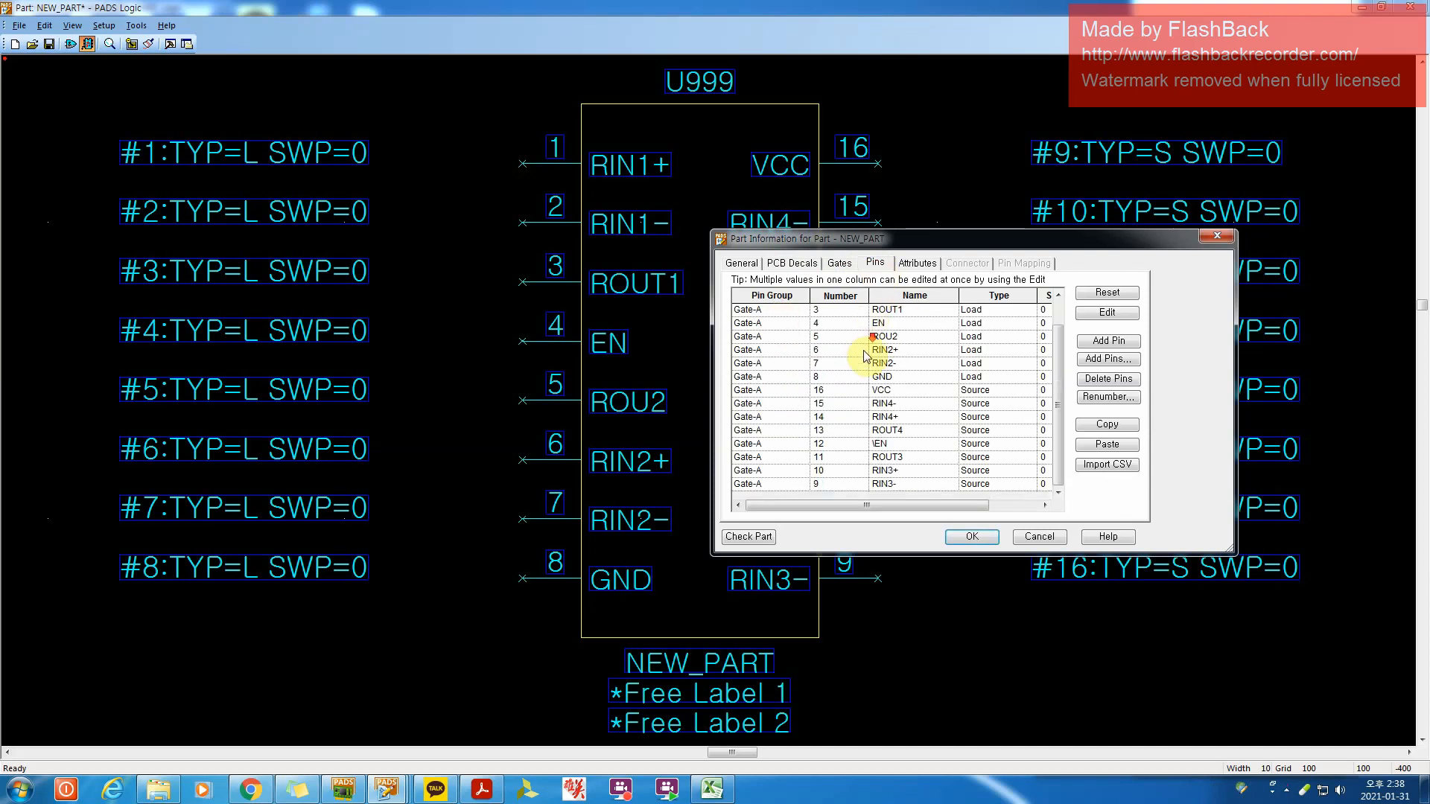
scroll(846, 494, "up", 1)
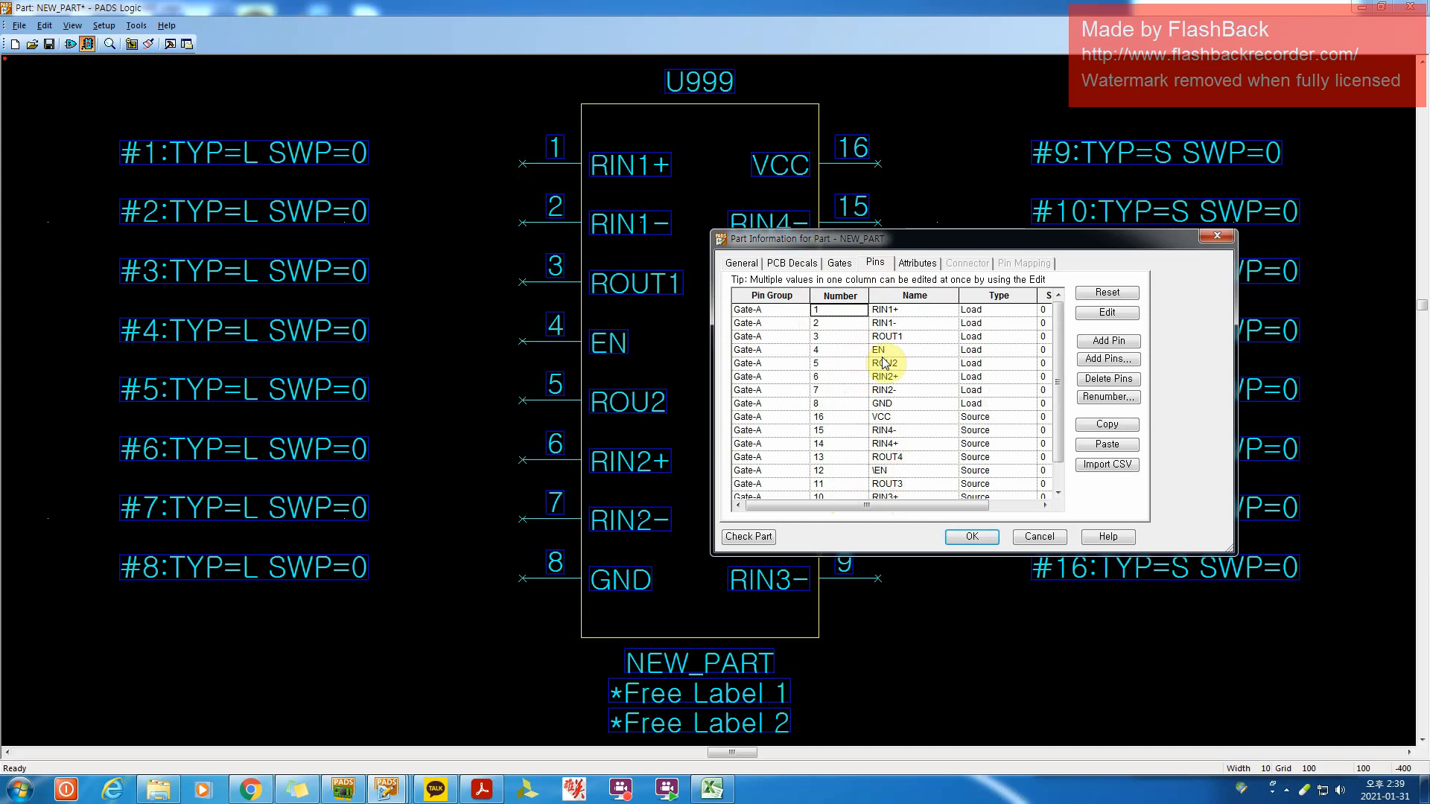
Add four attribute rows to the part and assign the library attribute Description to the first row
left_click(924, 264)
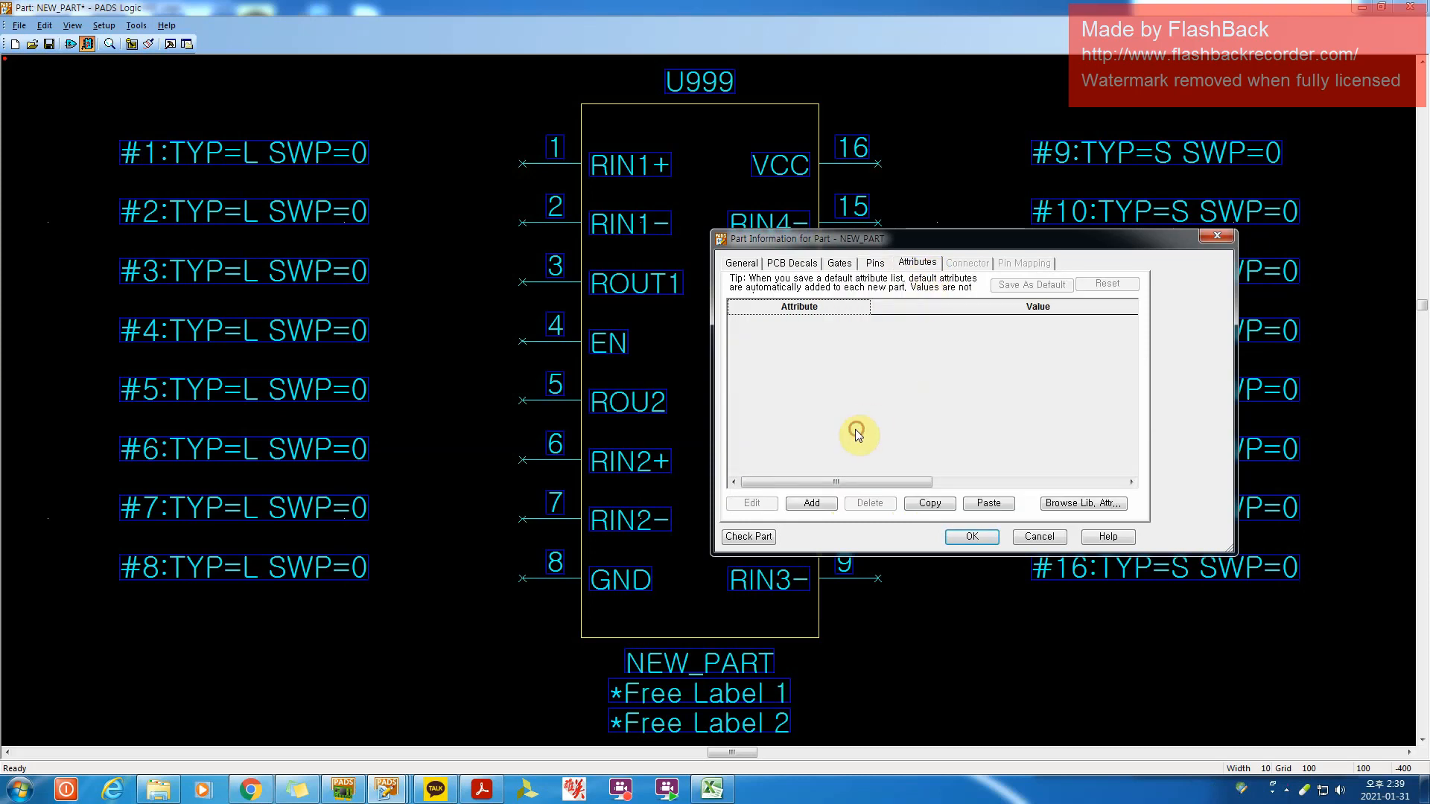
left_click(813, 505)
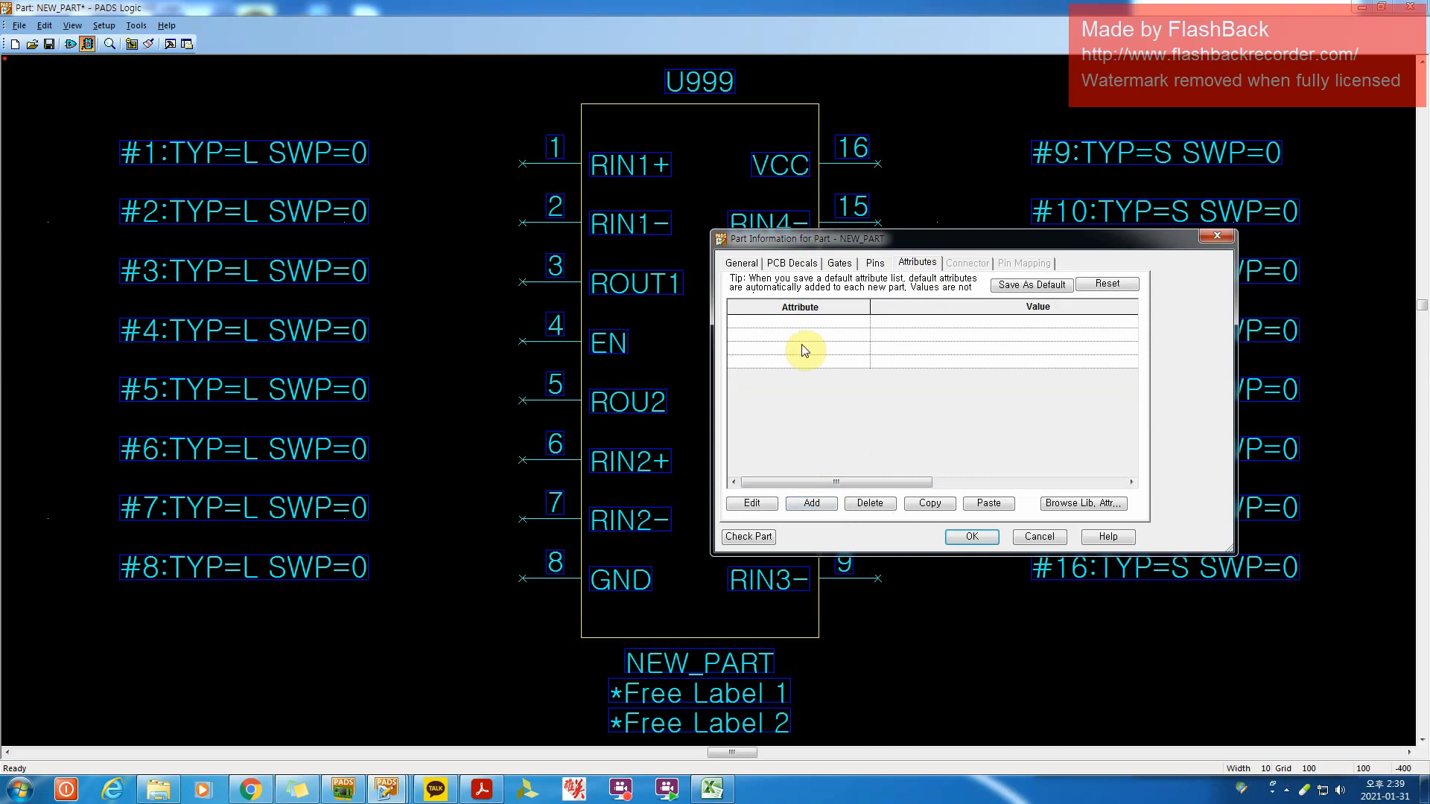
left_click(786, 321)
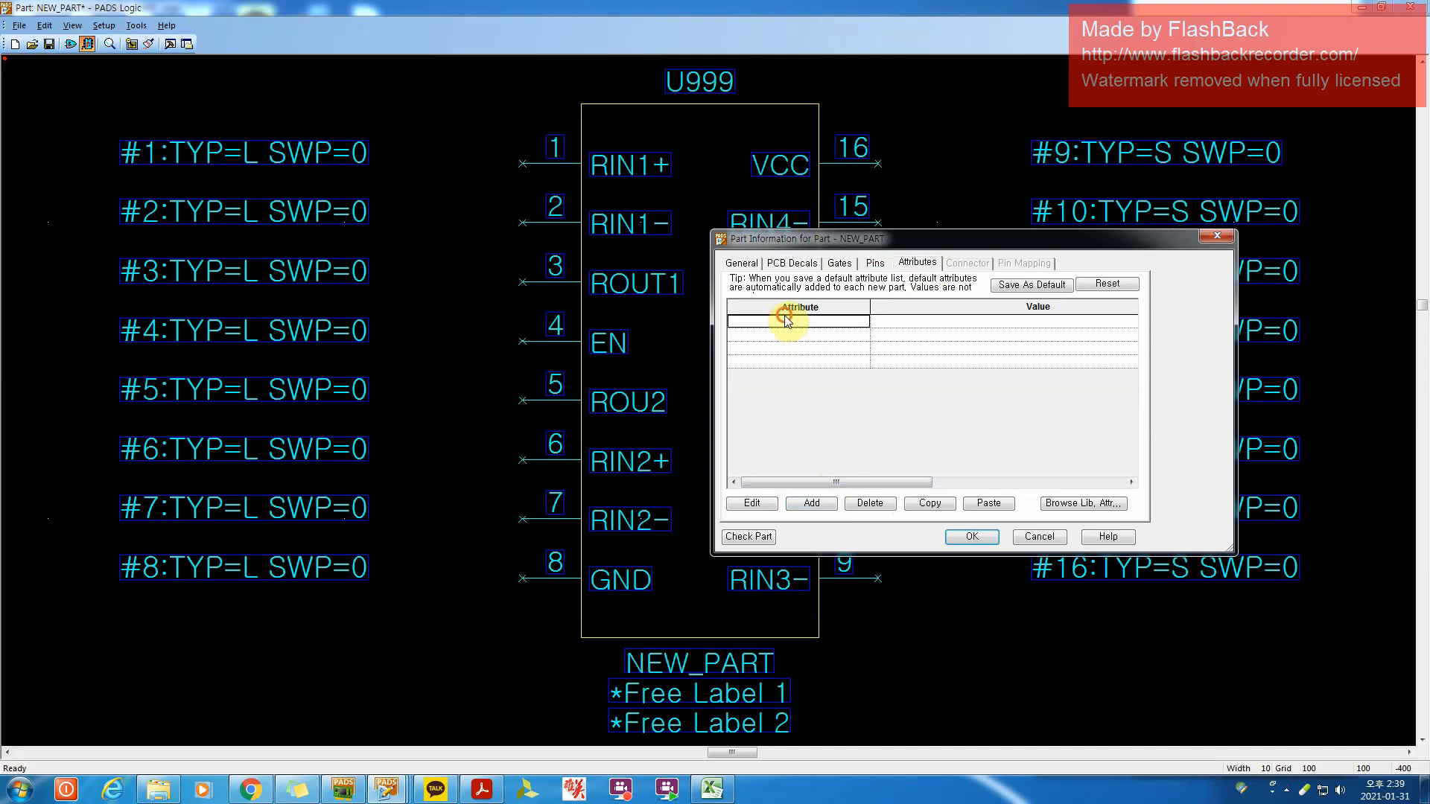
left_click(1090, 505)
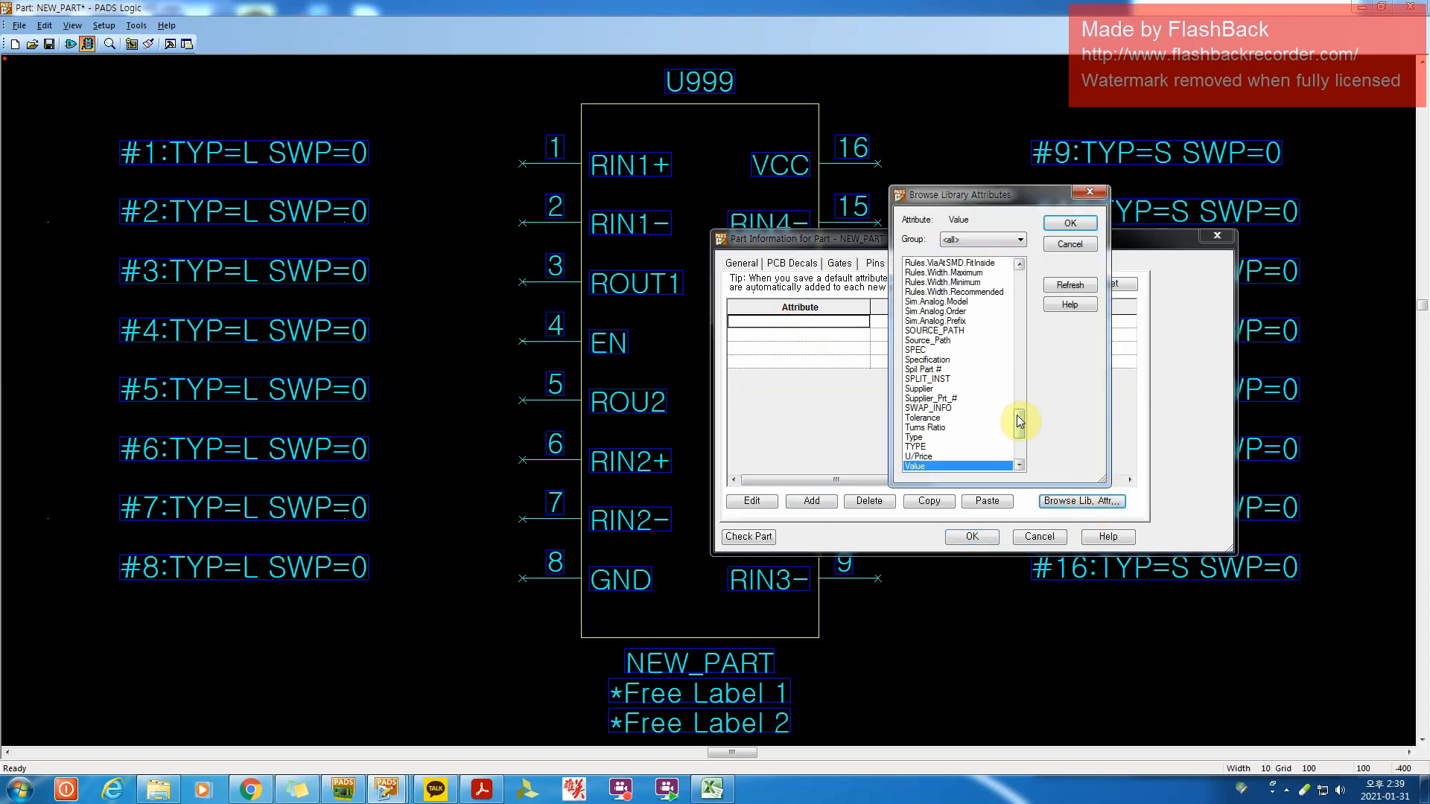
left_click(1017, 415)
scroll(1031, 298, "up", 2)
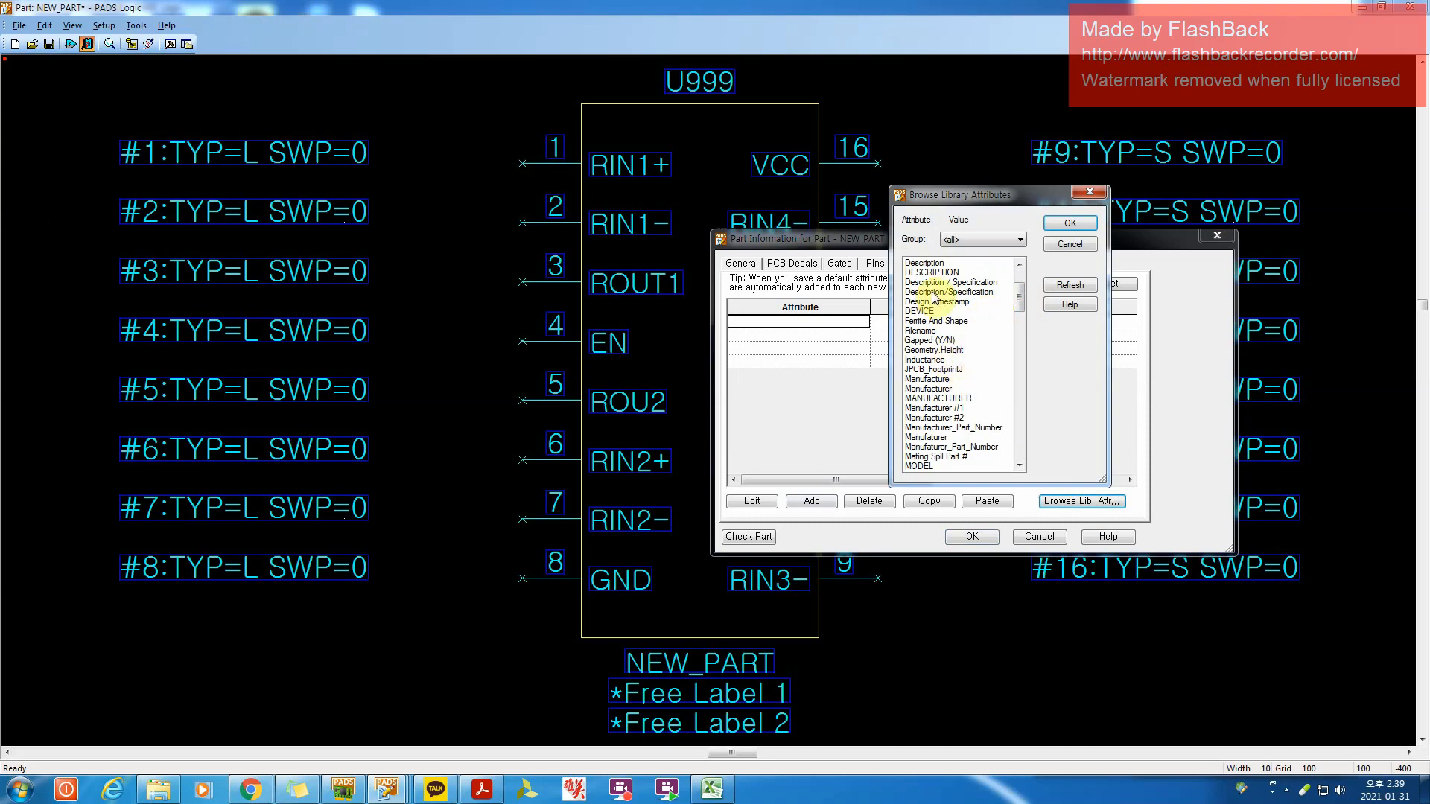
left_click(929, 265)
double_click(929, 266)
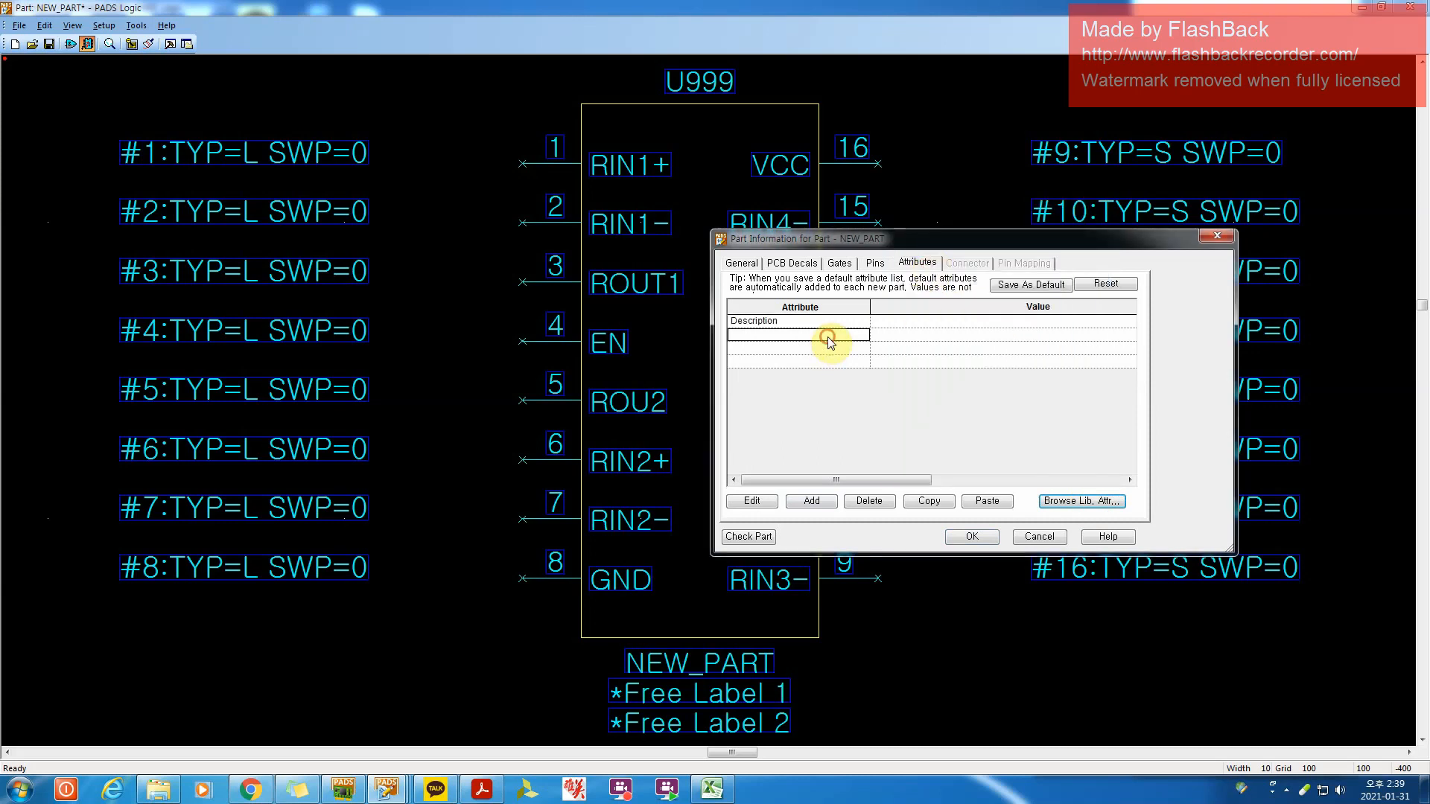
Assign the library attributes Manufacturer #1, Part Number and Value to the three remaining attribute rows
left_click(1061, 504)
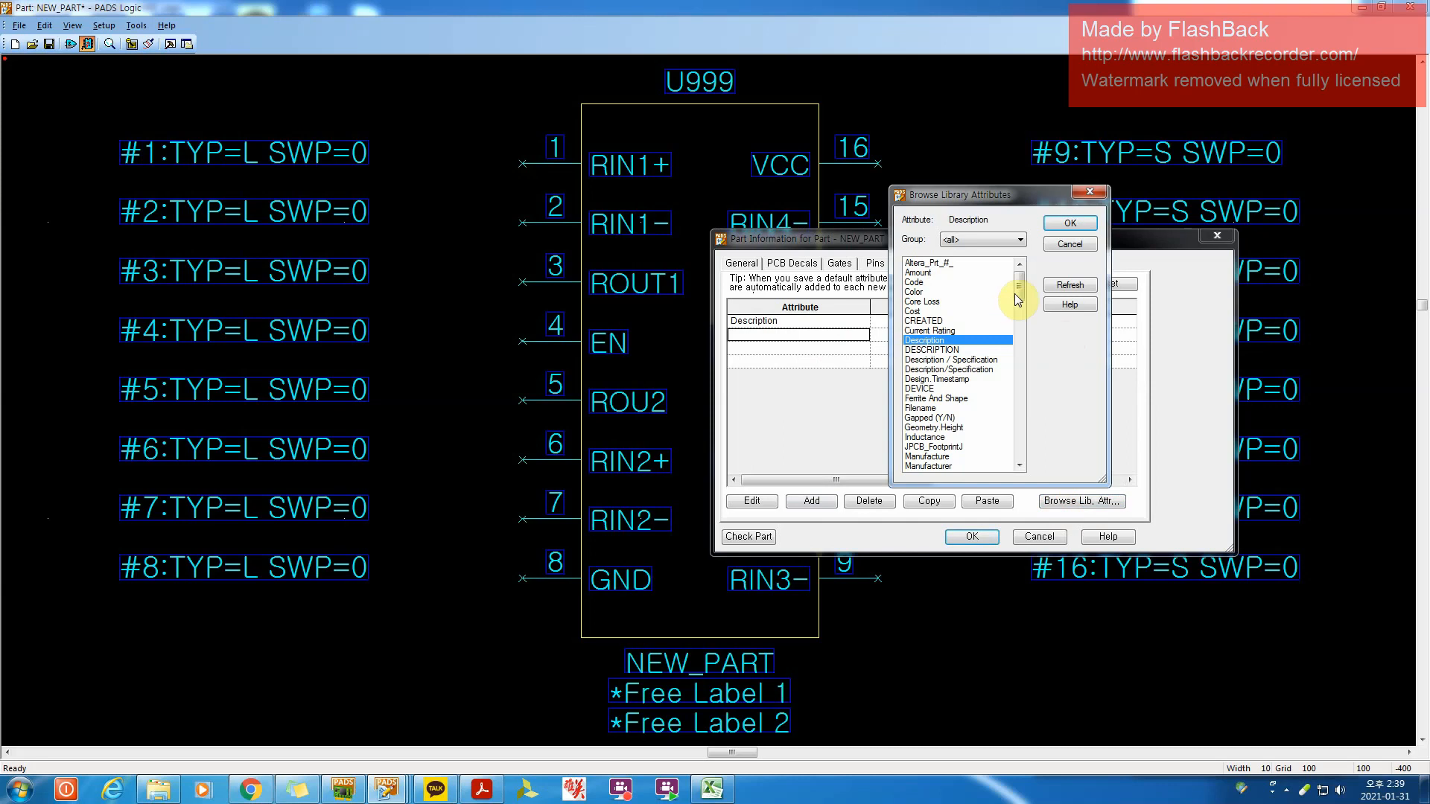
left_click_drag(1019, 287, 1022, 320)
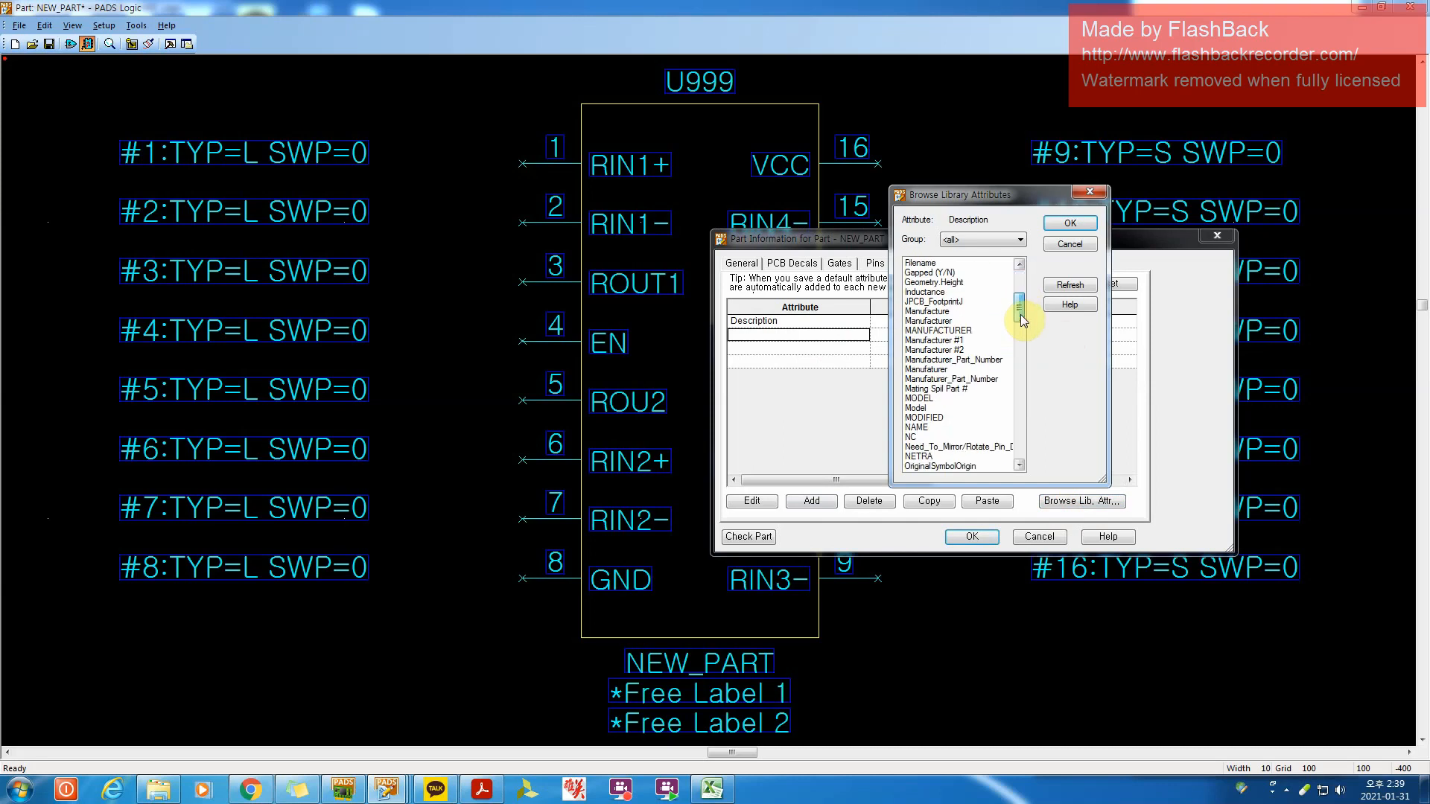
double_click(959, 342)
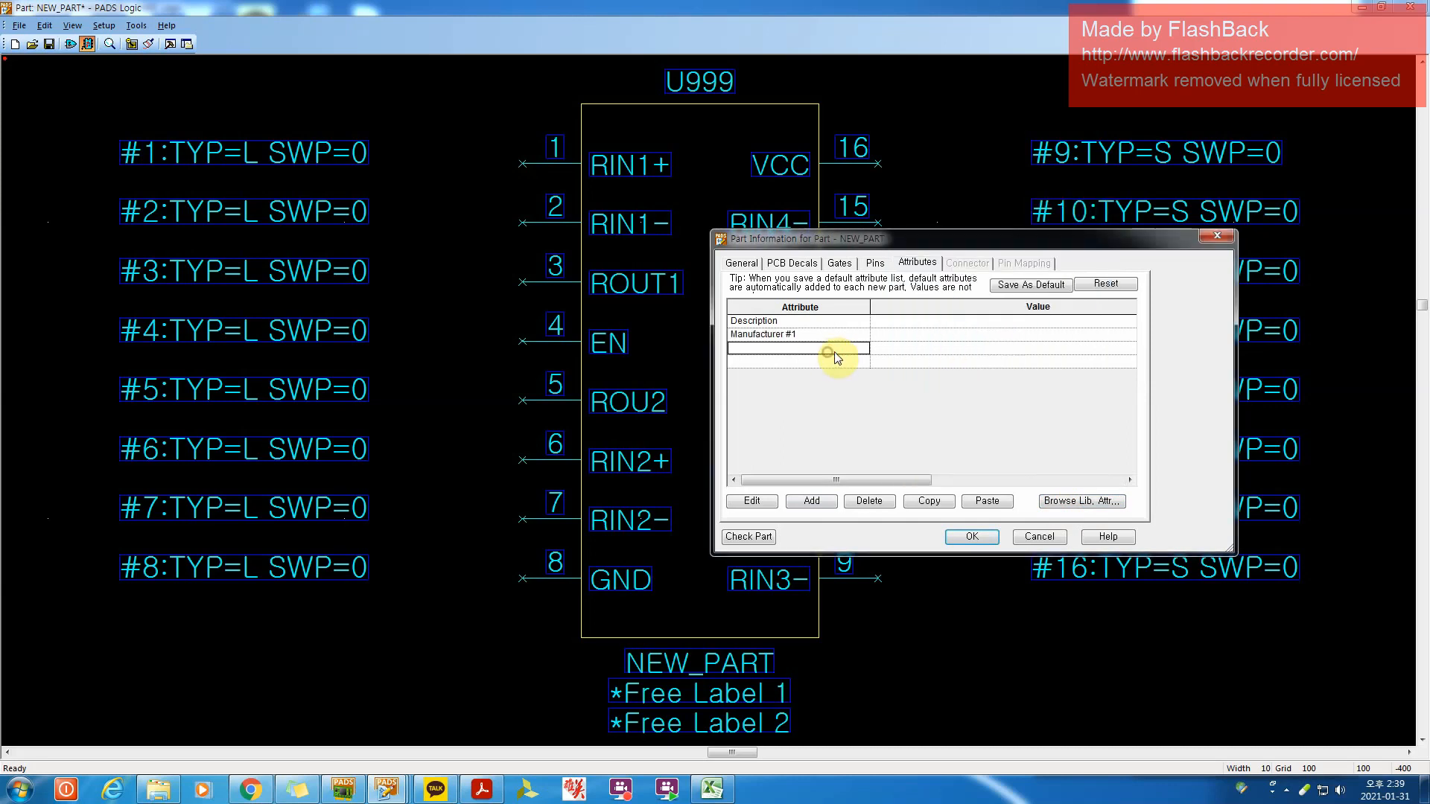
left_click(1072, 501)
mouse_move(1016, 318)
left_mouse_down()
mouse_move(1018, 373)
mouse_move(1019, 327)
left_mouse_up()
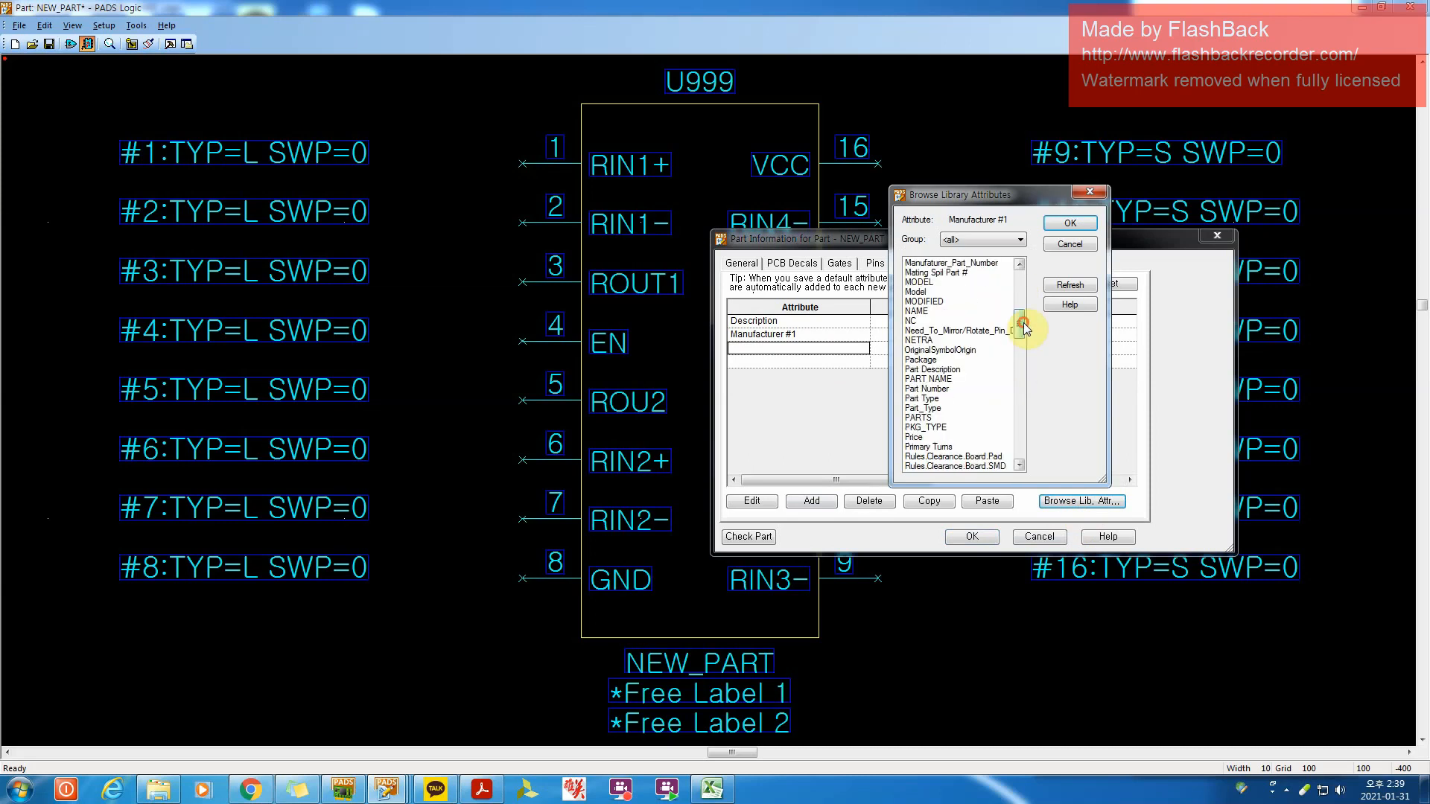
double_click(940, 389)
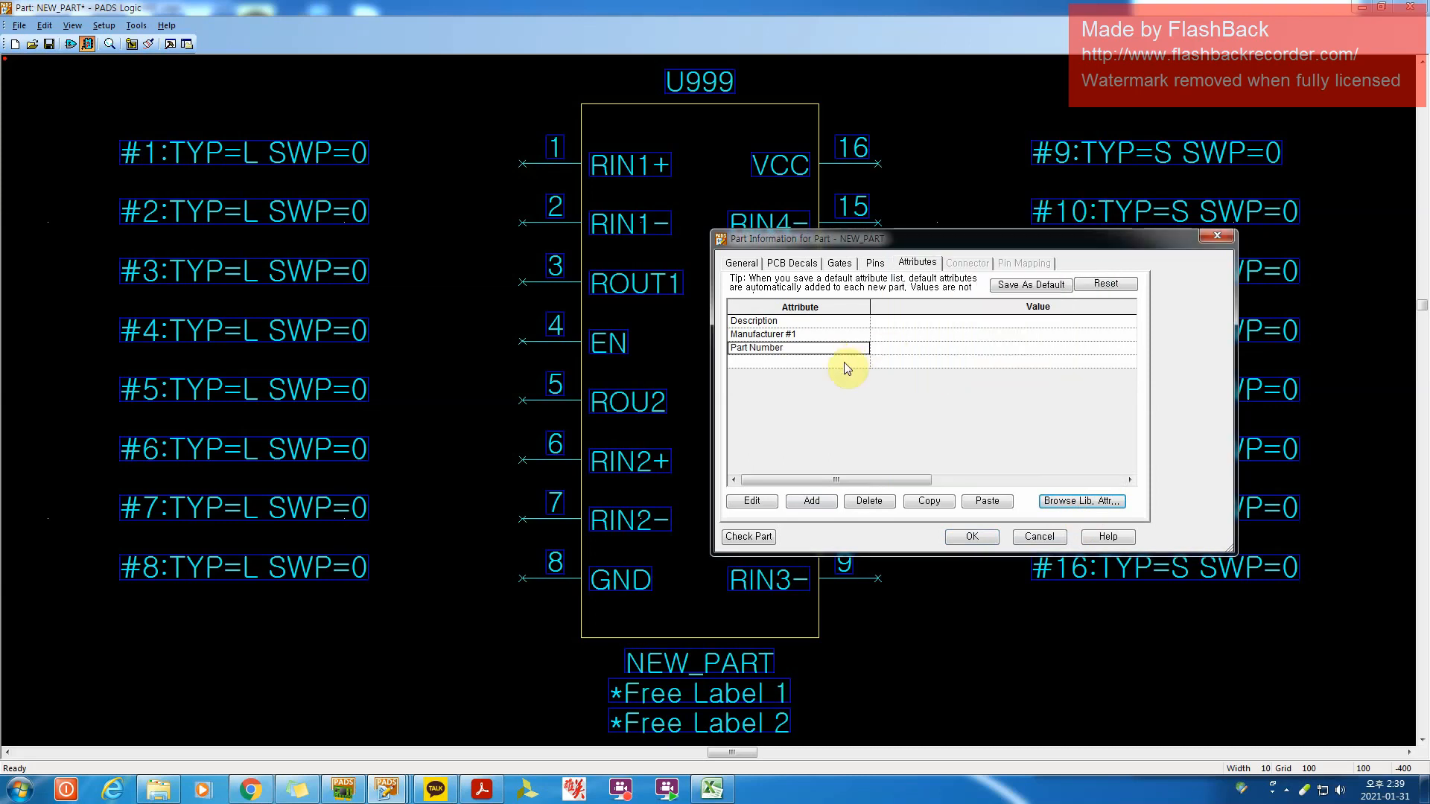
left_click(1052, 498)
left_click_drag(1026, 297, 1030, 450)
double_click(923, 390)
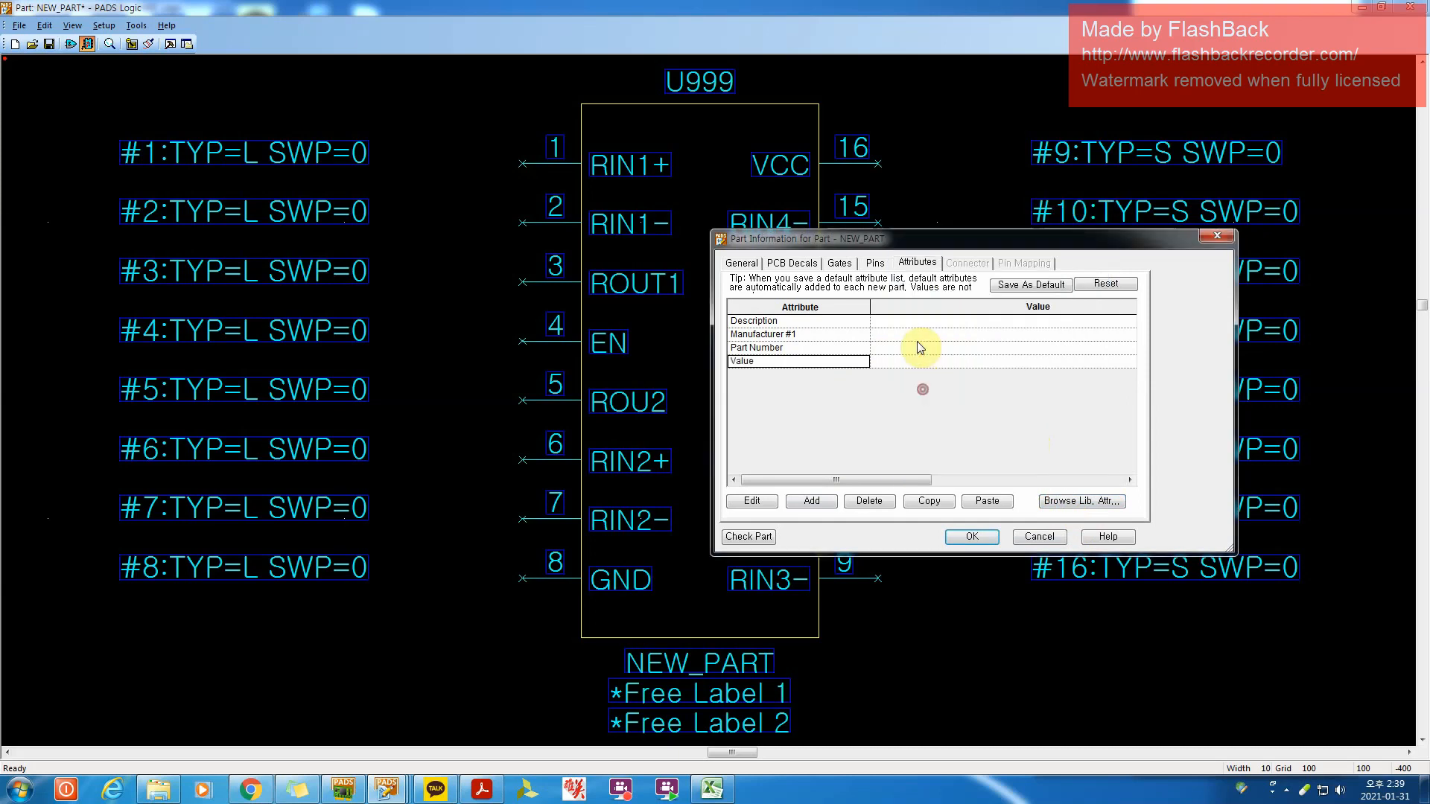
Try to copy the title "3.3V LVDS 4-Bit High Speed Differential Receiver" from the FIN1032 datasheet into the Description attribute's value
left_click(915, 322)
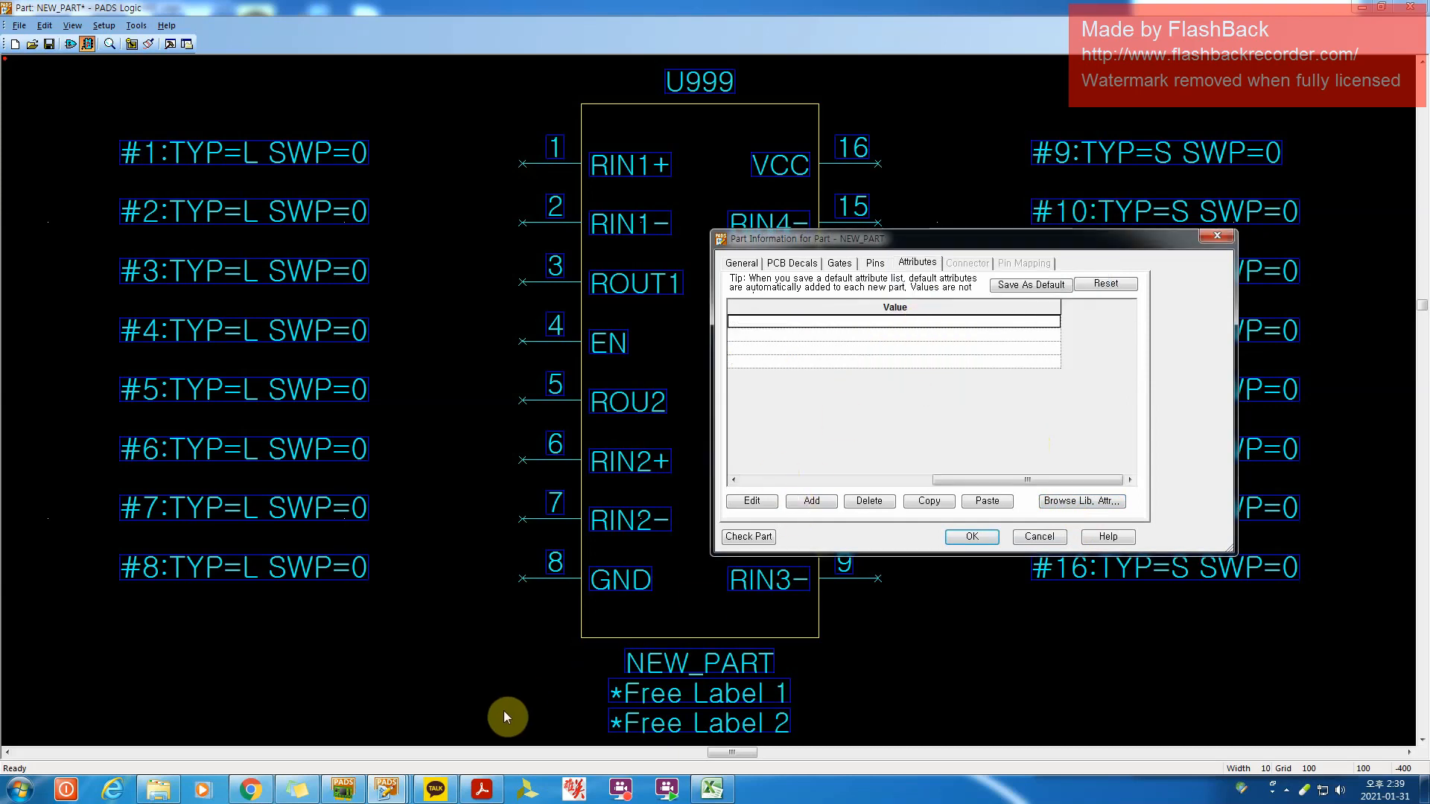
left_click(482, 789)
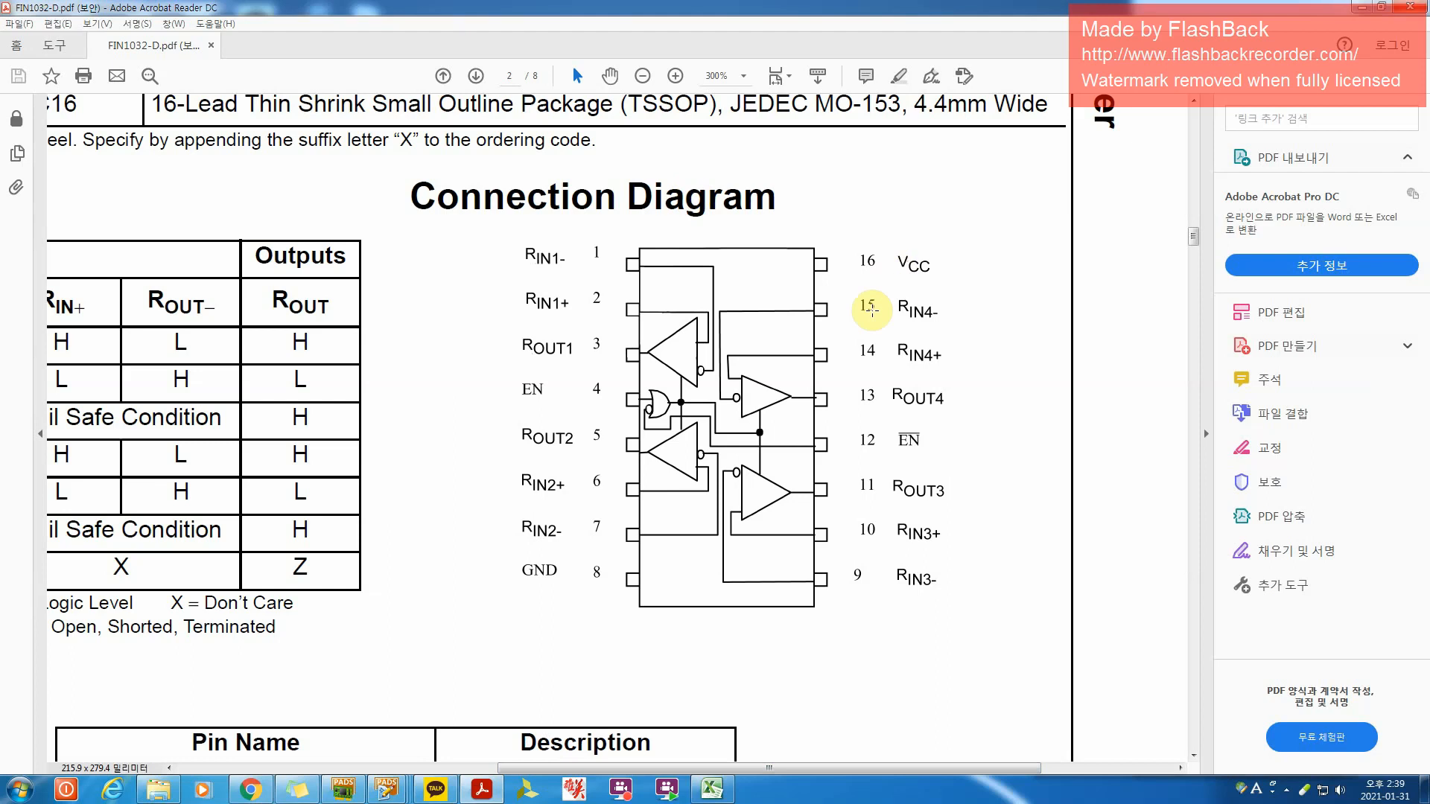
scroll(377, 311, "down", 2, "ctrl")
scroll(383, 322, "up", 6)
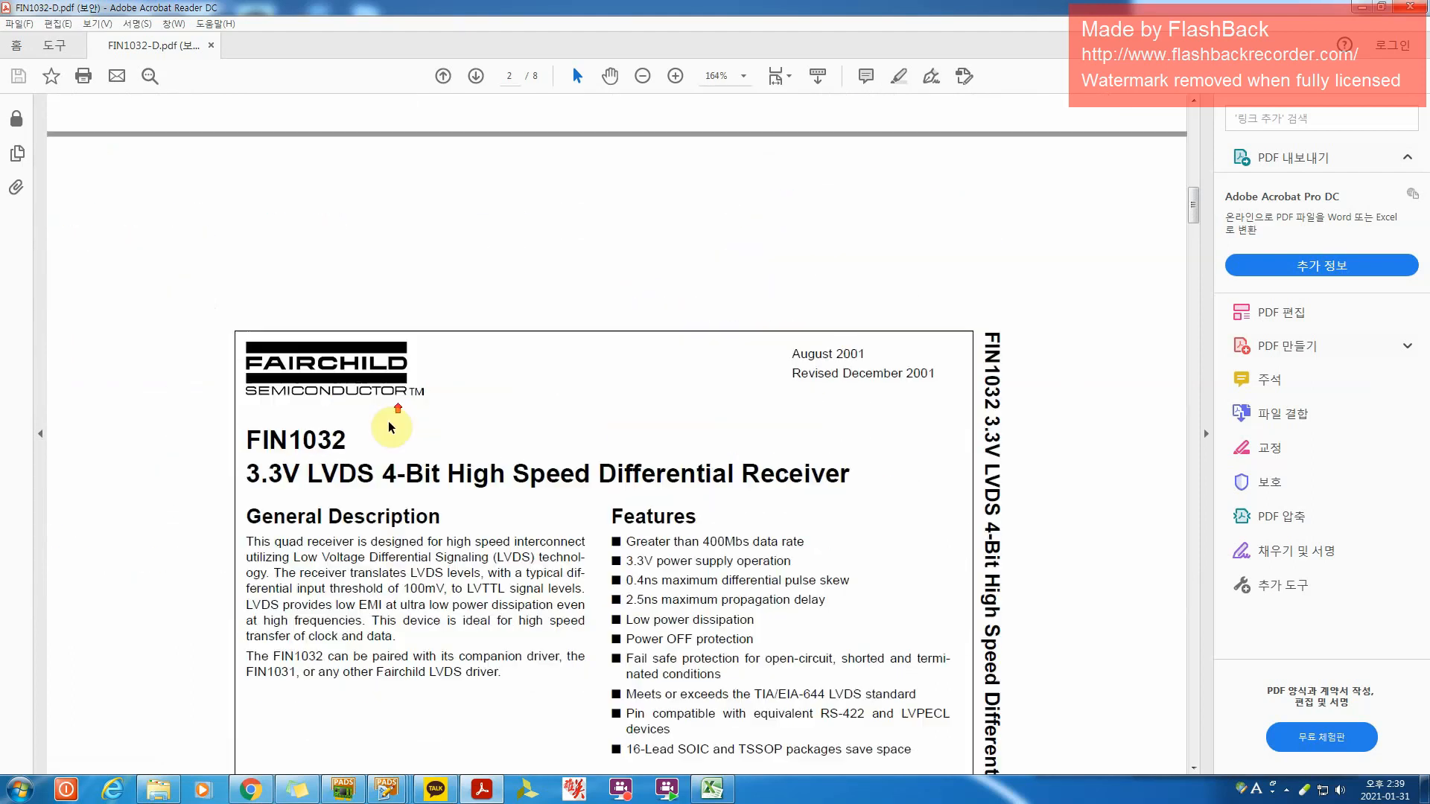
scroll(389, 427, "up", 2)
left_click_drag(249, 545, 853, 563)
key("ctrl+c")
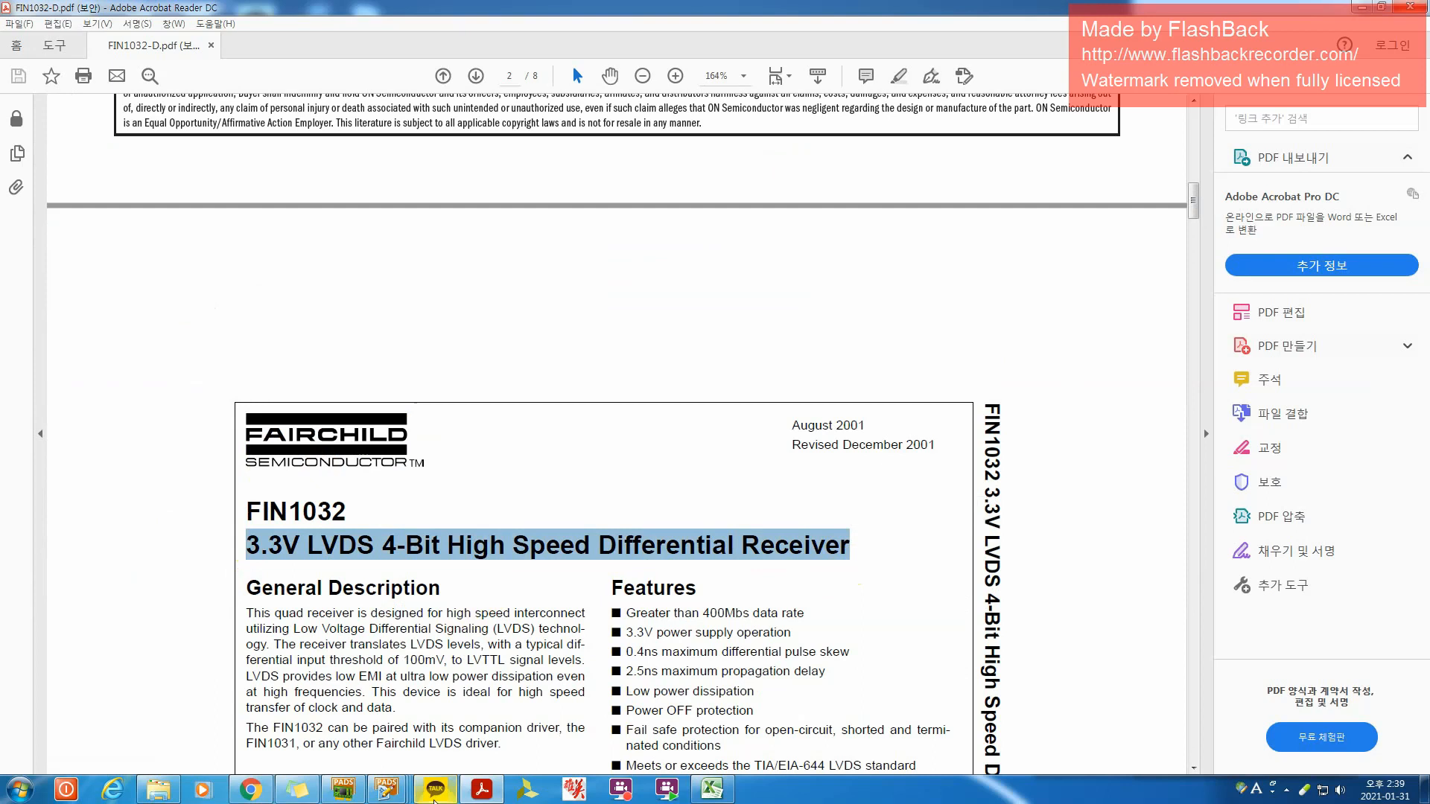
left_click(387, 790)
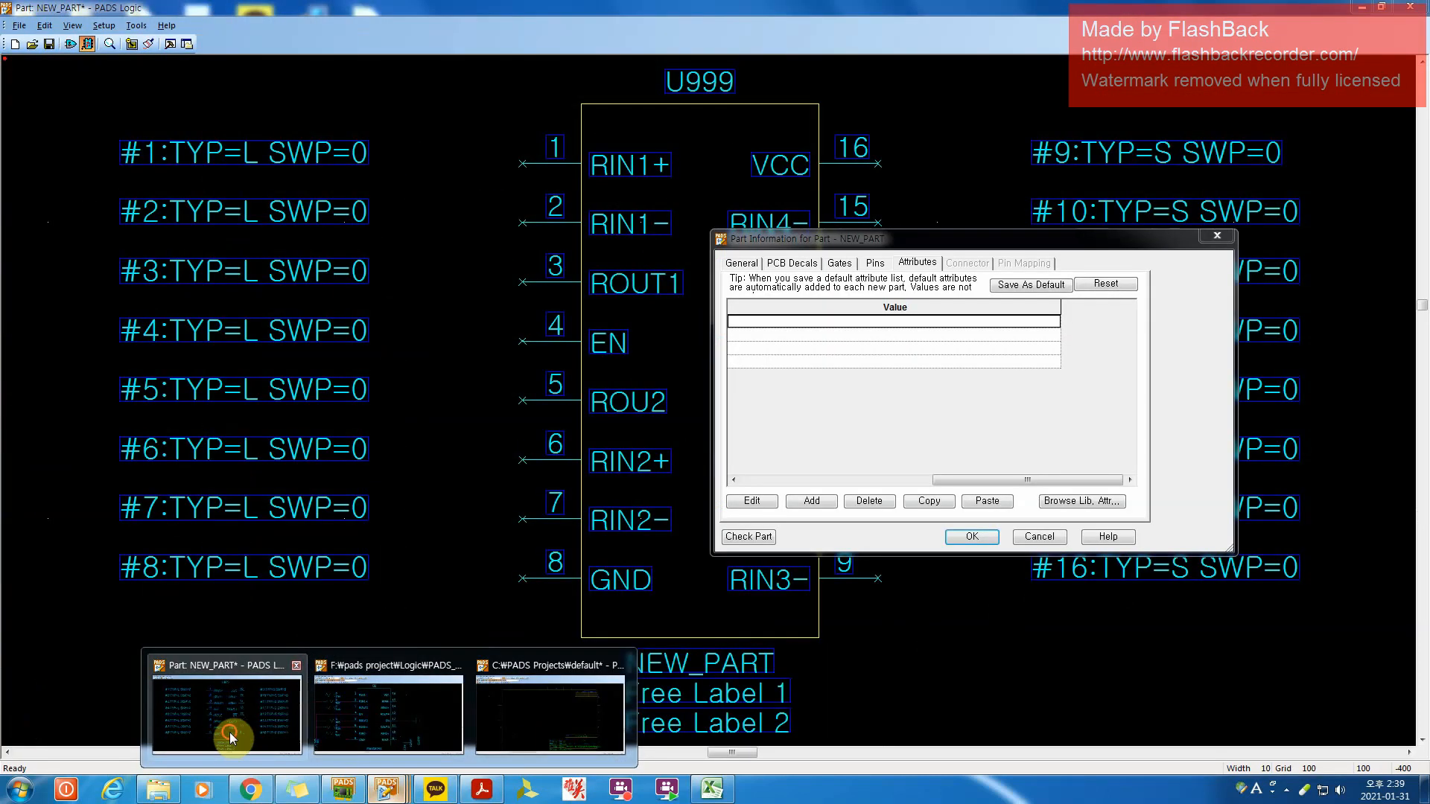
left_click(233, 740)
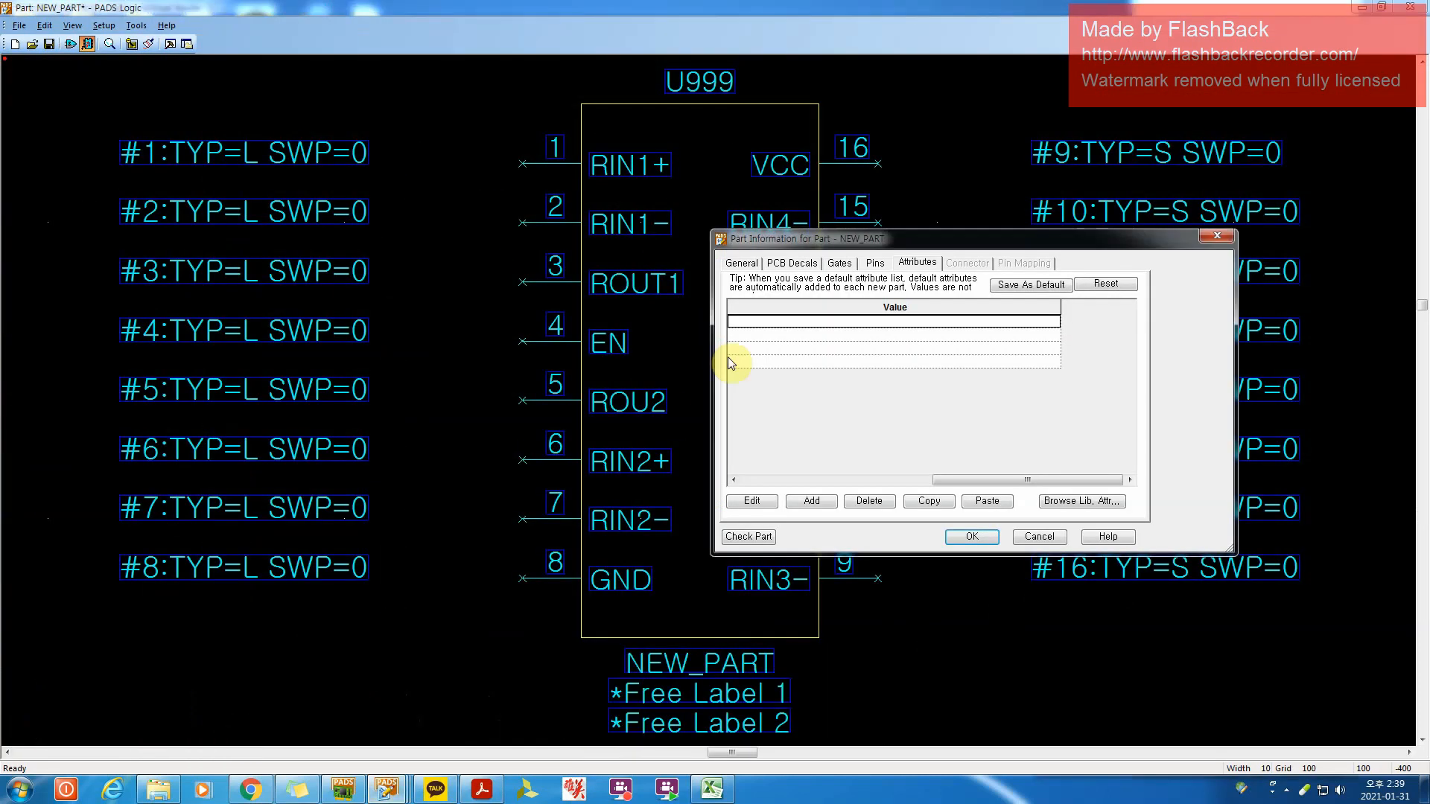
left_click(751, 322)
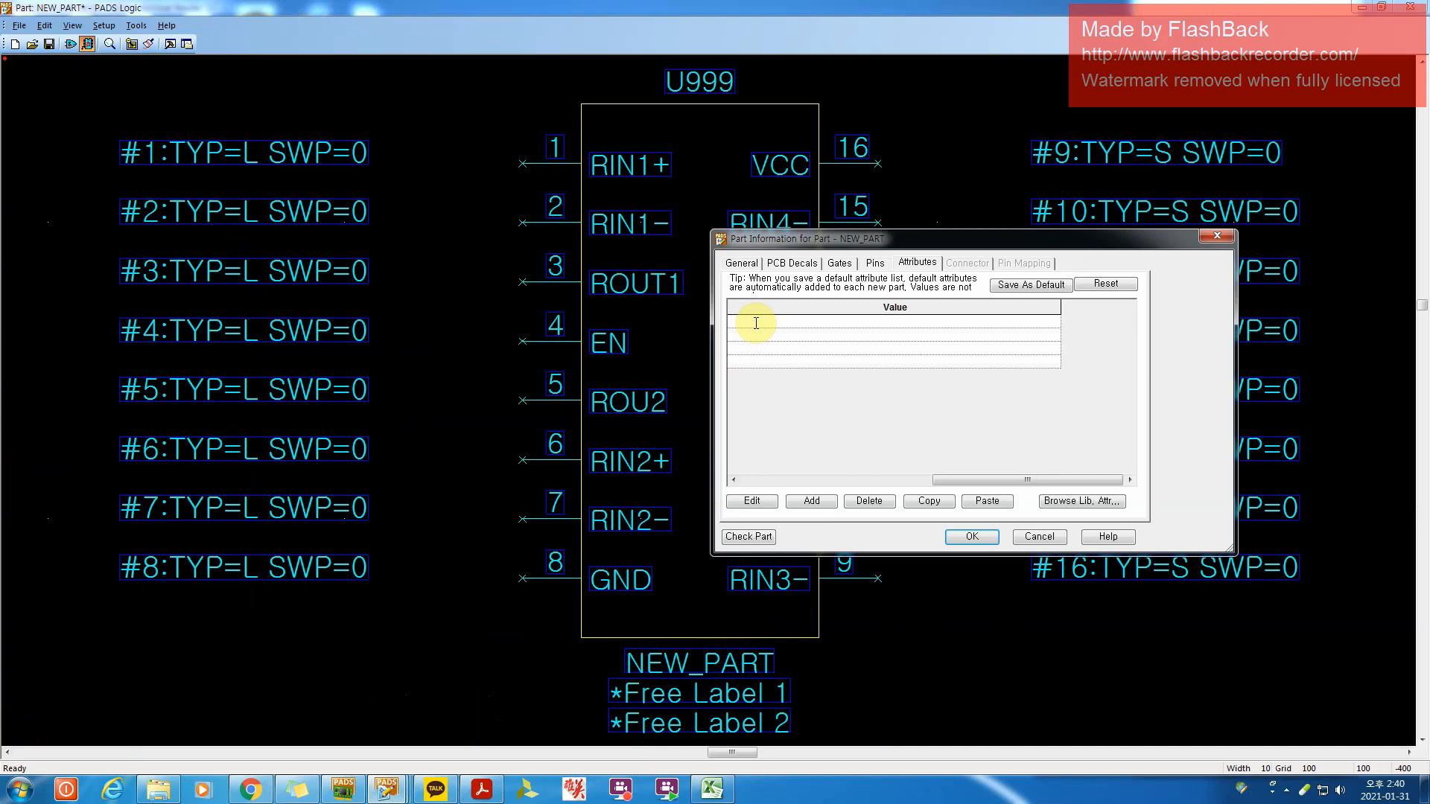
left_click_drag(950, 480, 756, 482)
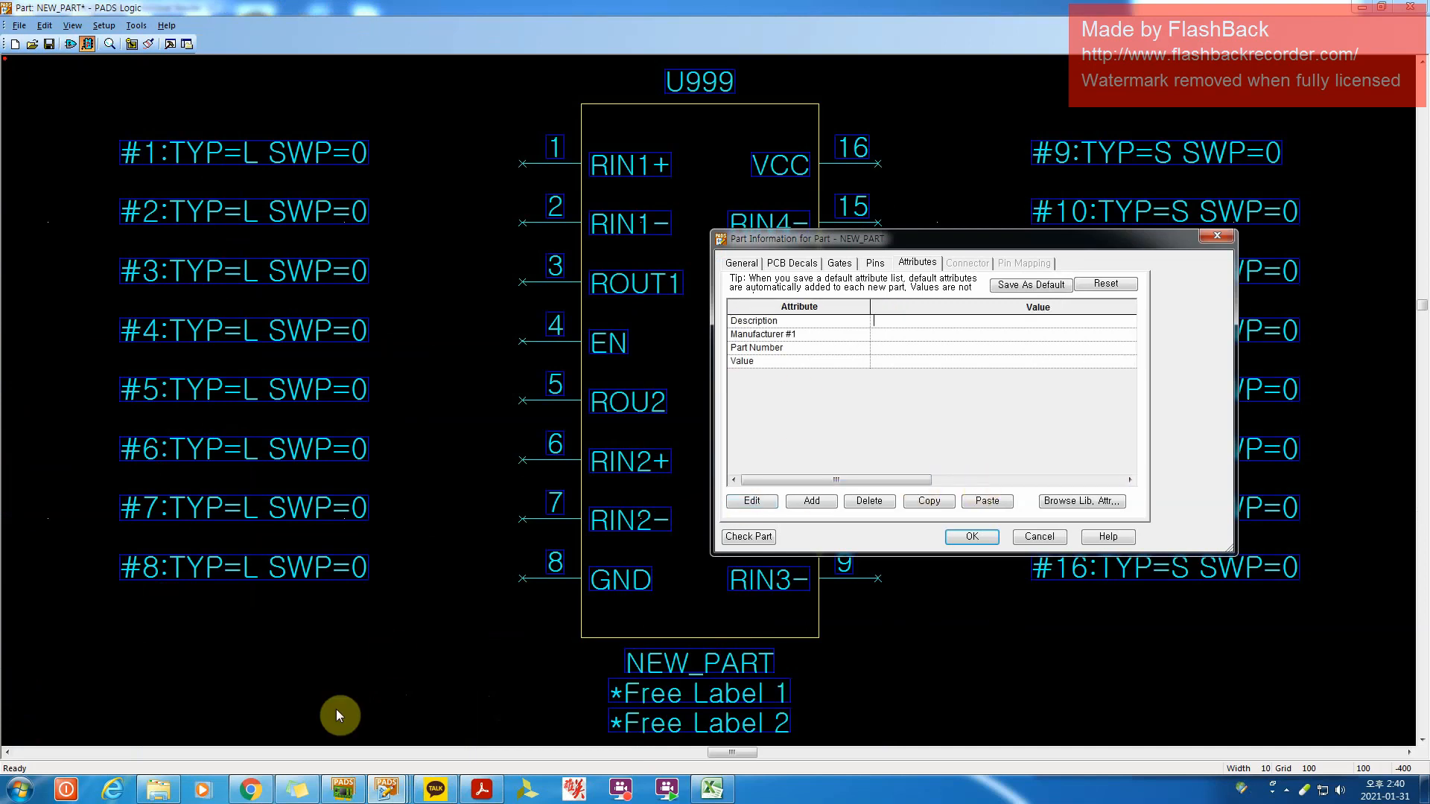
left_click(481, 788)
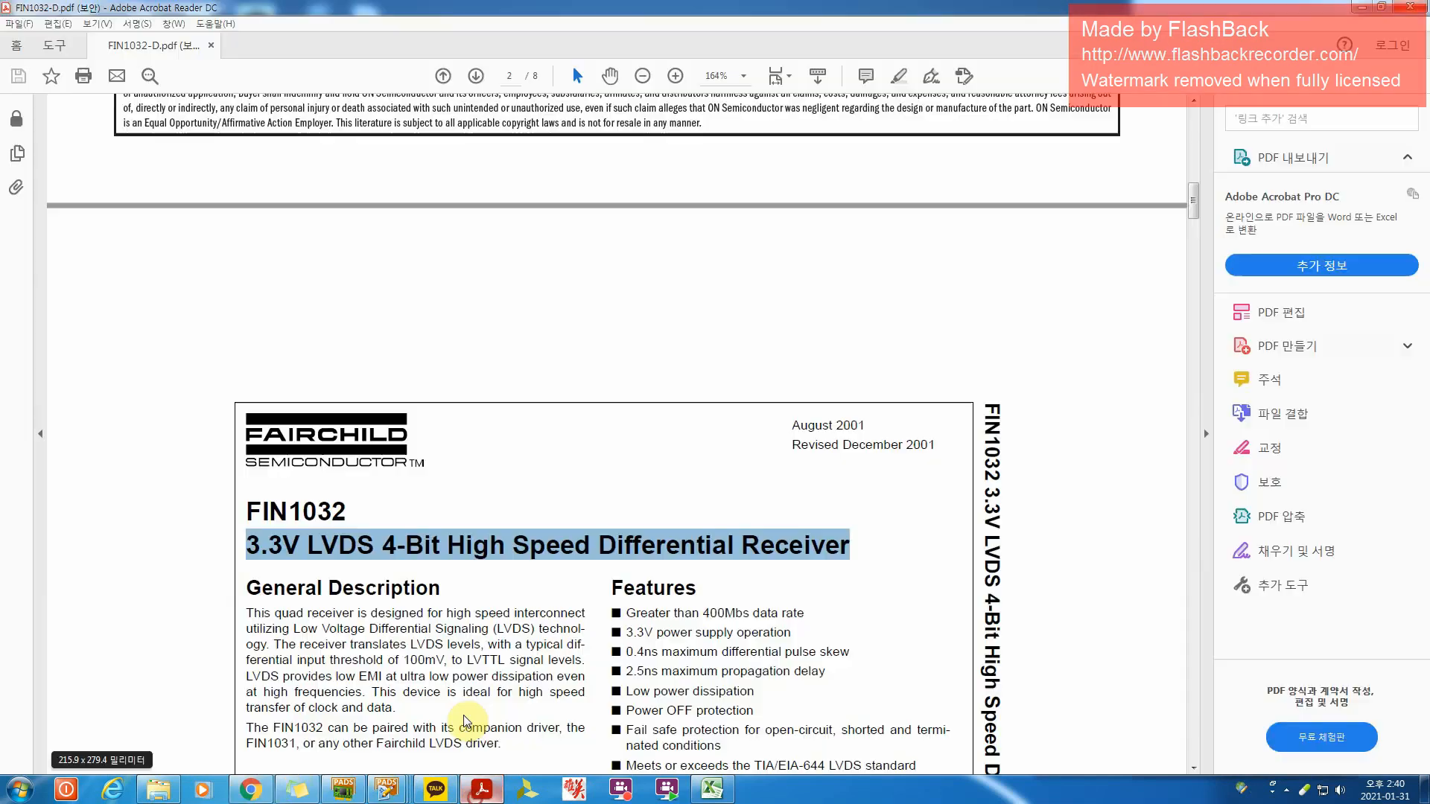
right_click(268, 548)
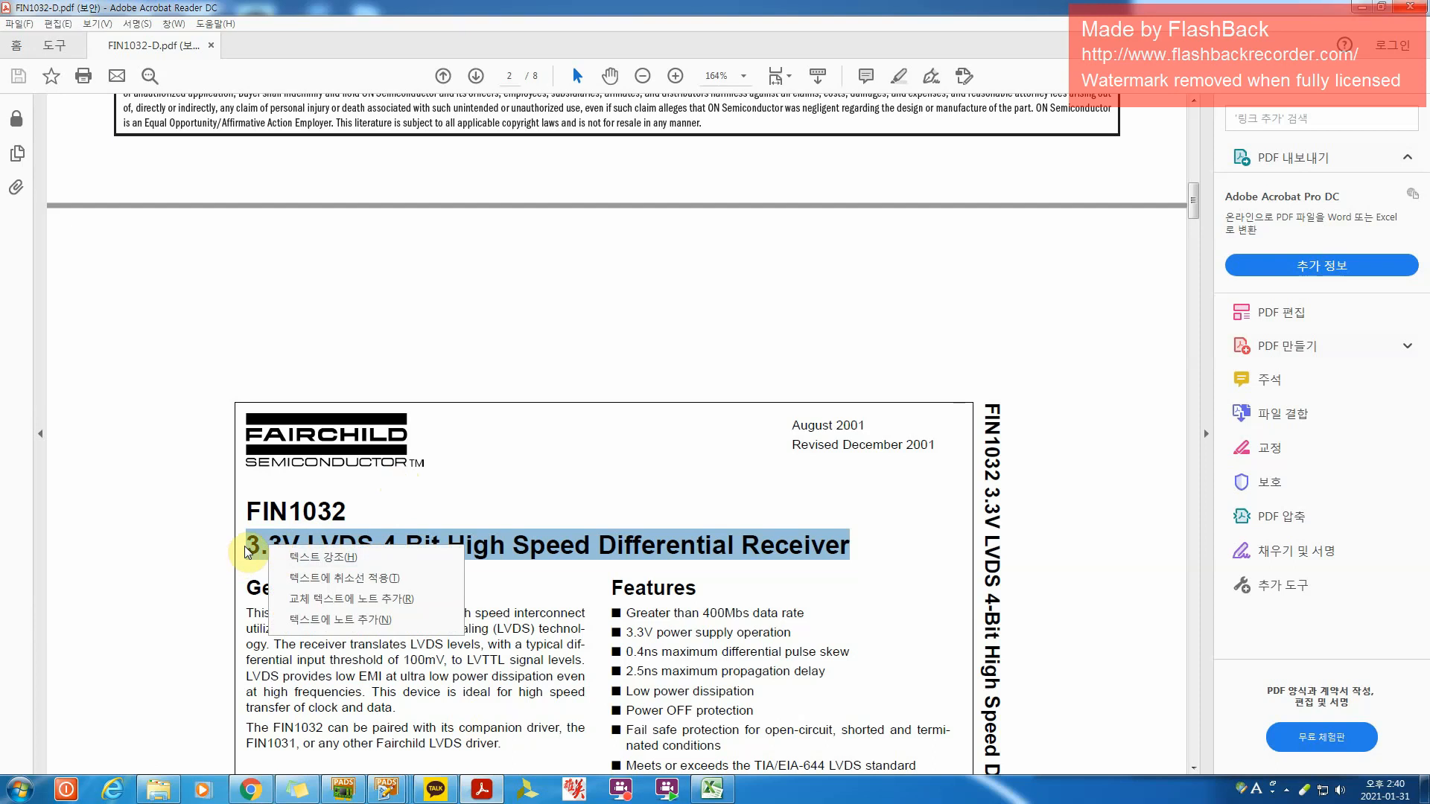
left_click(246, 551)
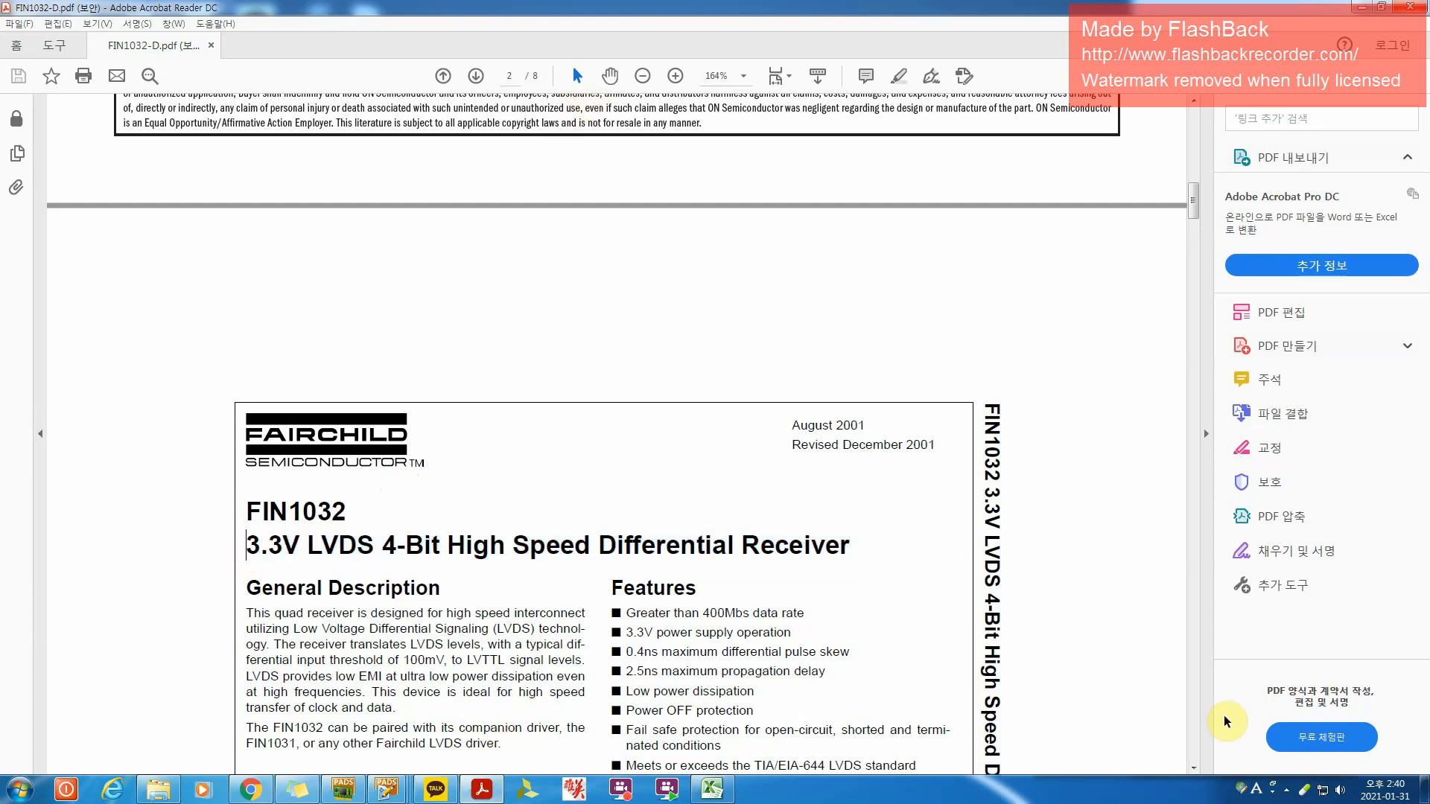
left_click(1286, 789)
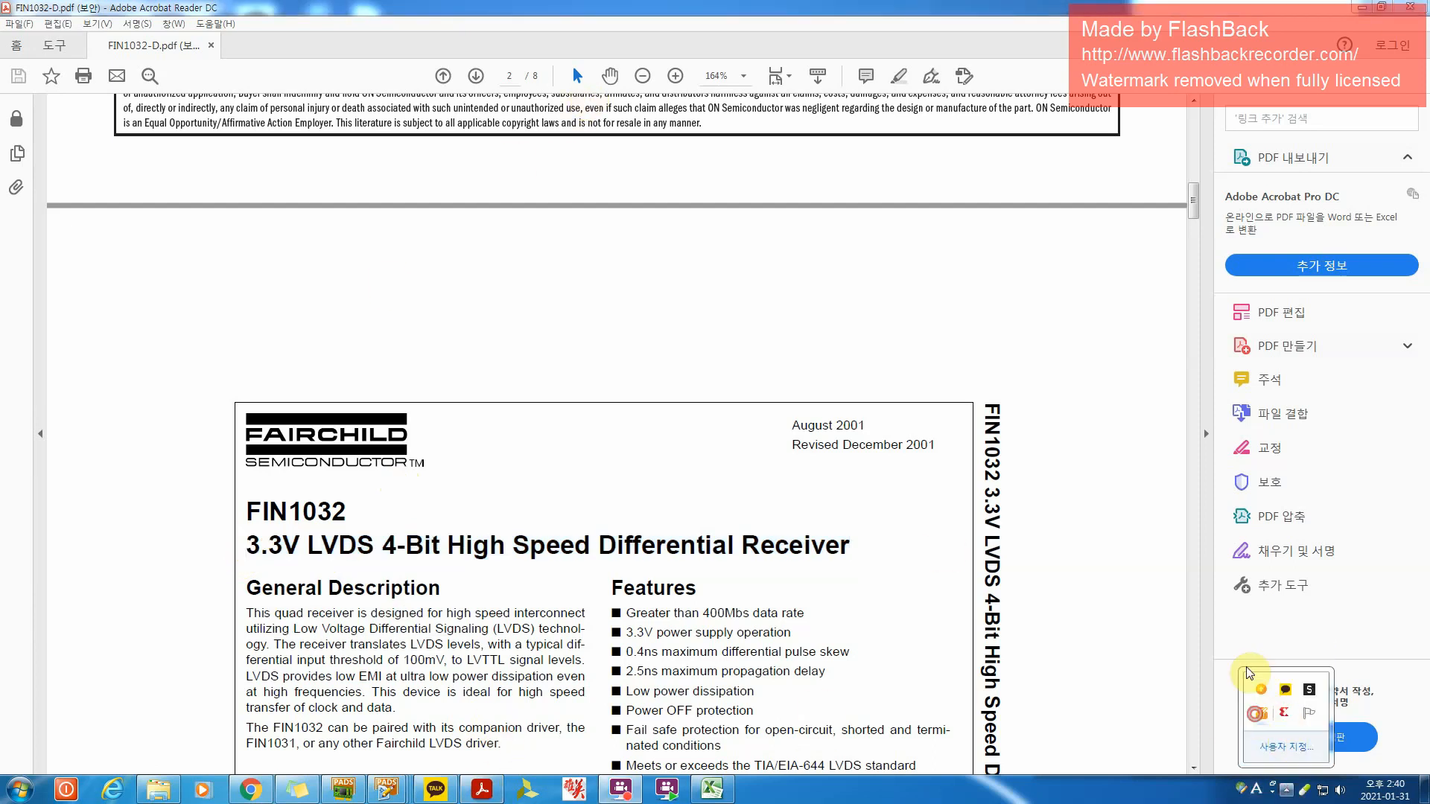
left_click(1257, 713)
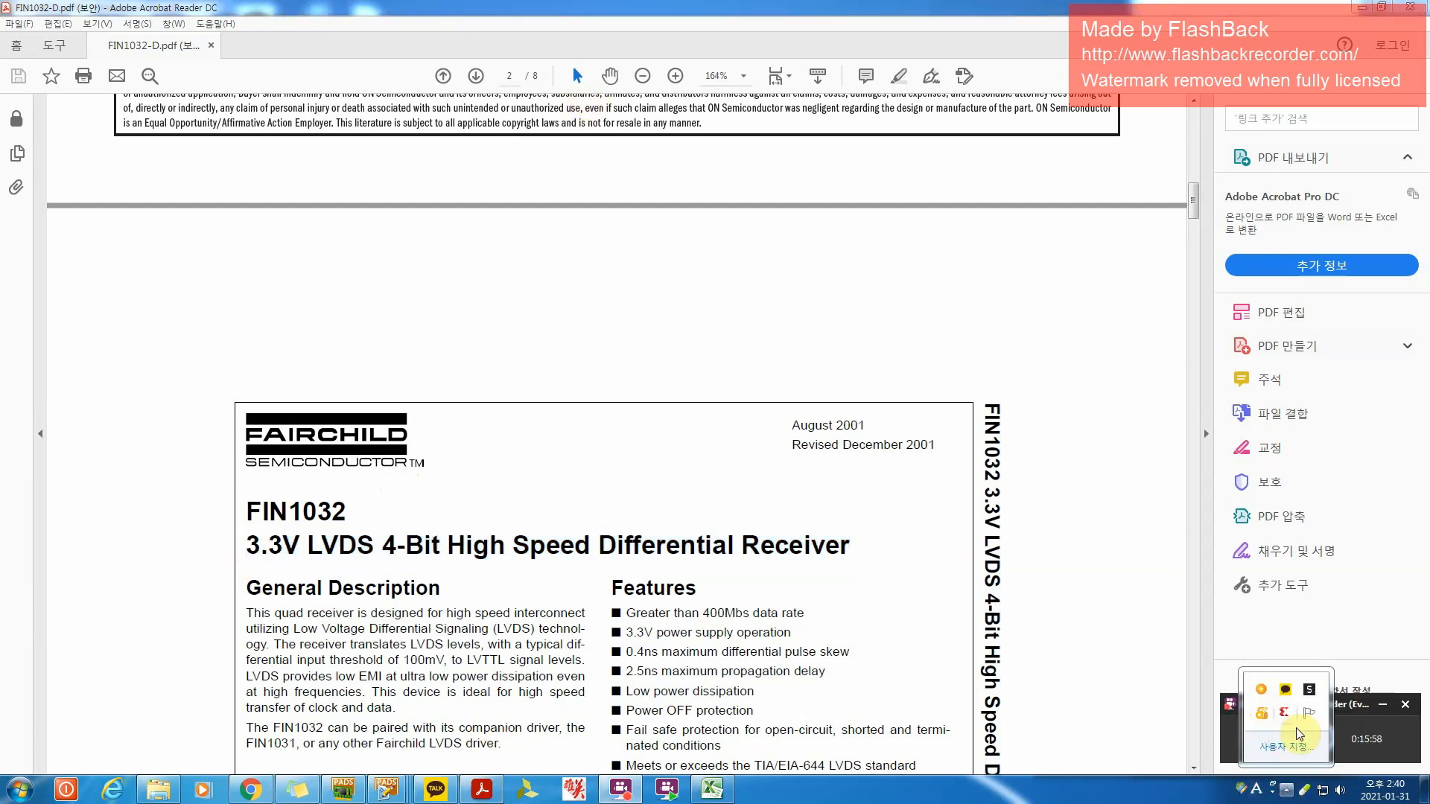
left_click(1284, 797)
Set the Description attribute's value to "3.3V LVDS 4-Bit High Speed Differential Receiver" in the part information
scroll(1035, 677, "down", 3)
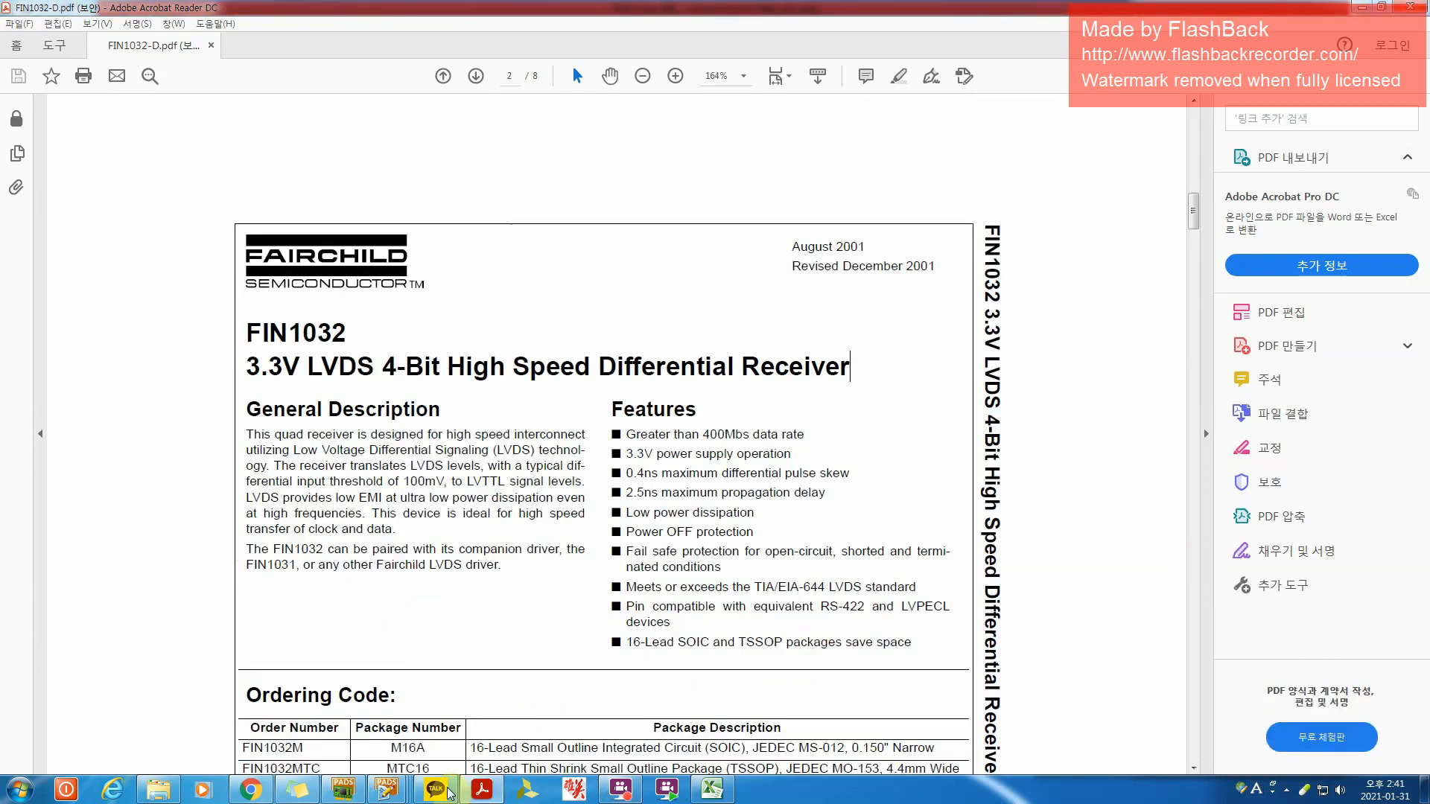
mouse_move(386, 789)
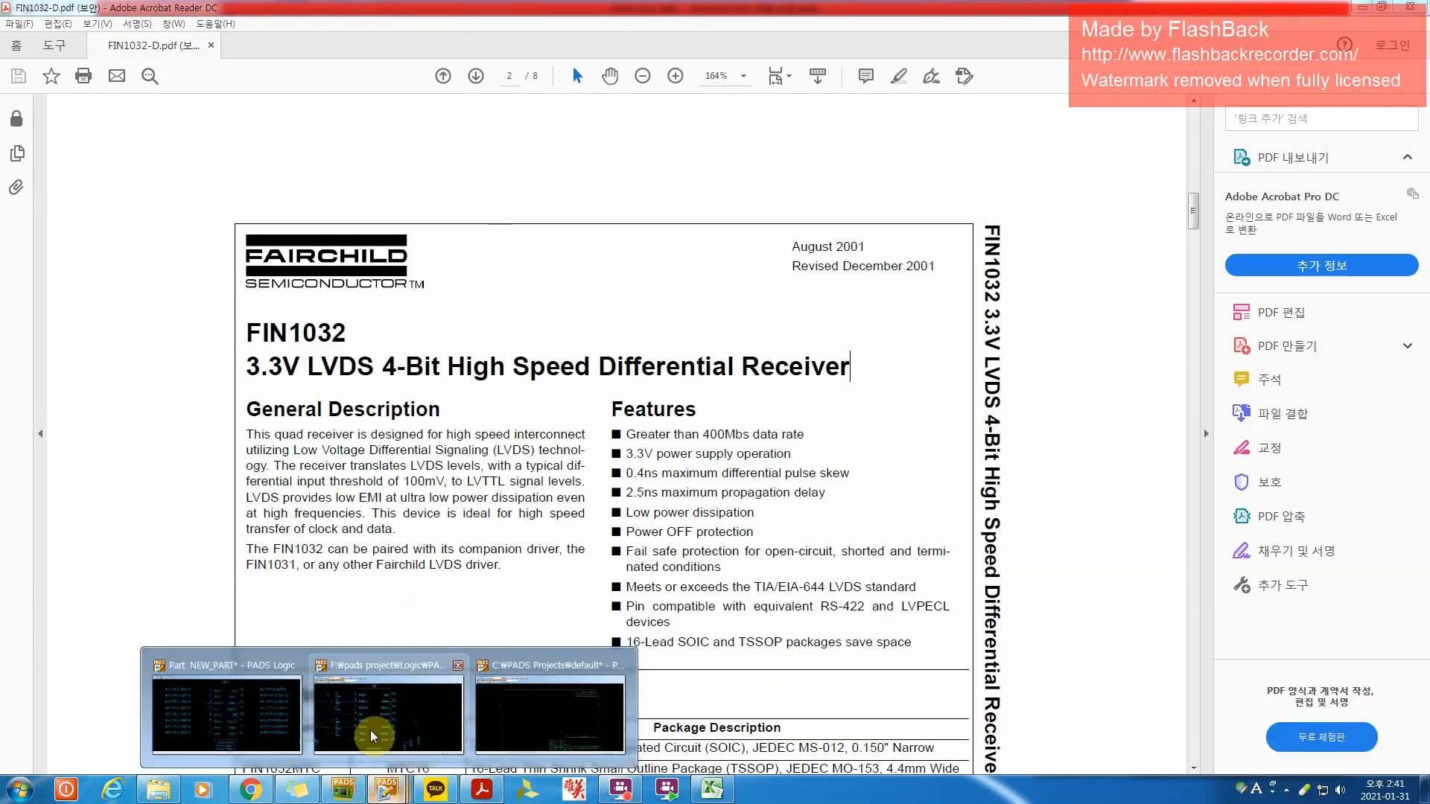
left_click(278, 741)
left_click(935, 320)
key("ctrl+v")
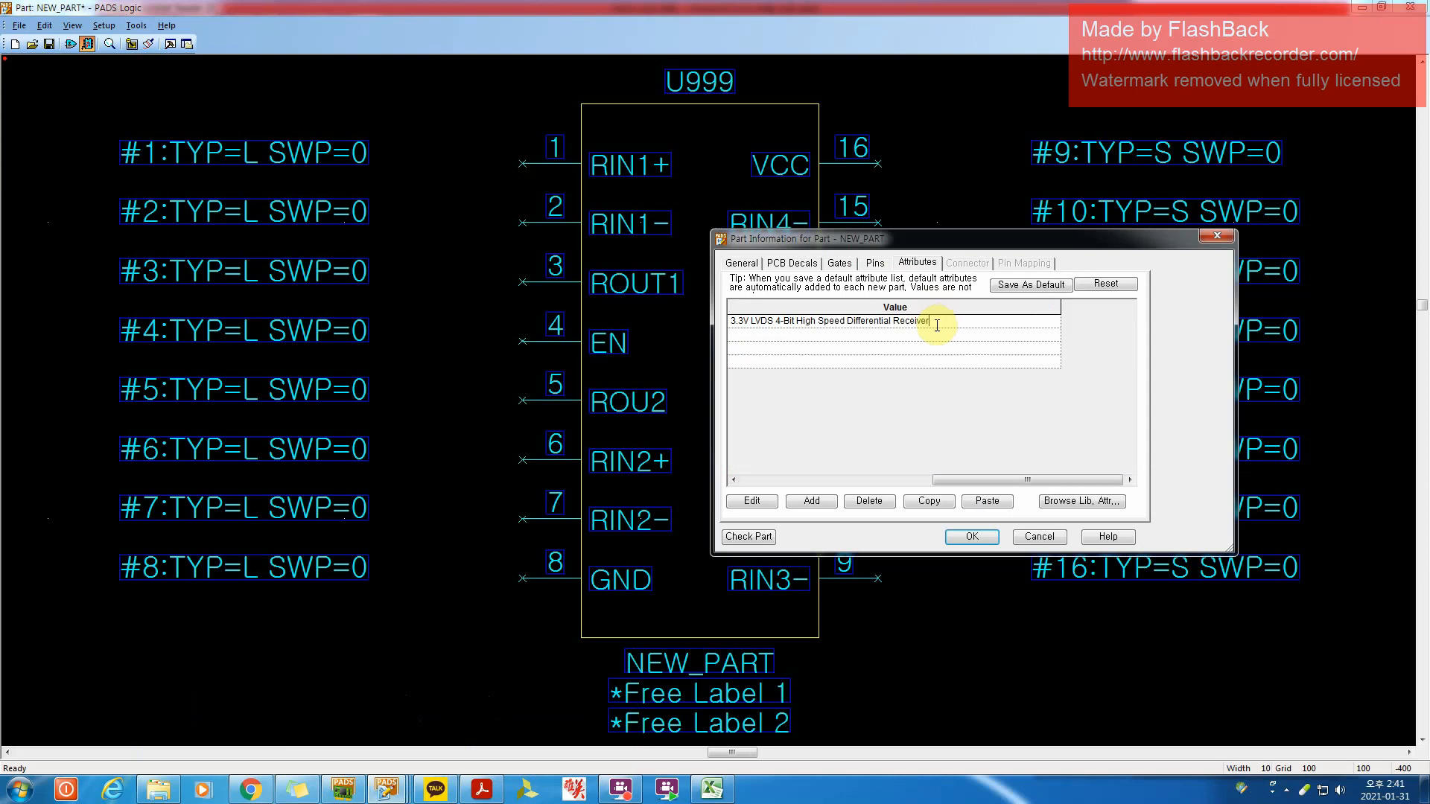
key("Return")
left_click_drag(966, 479, 814, 496)
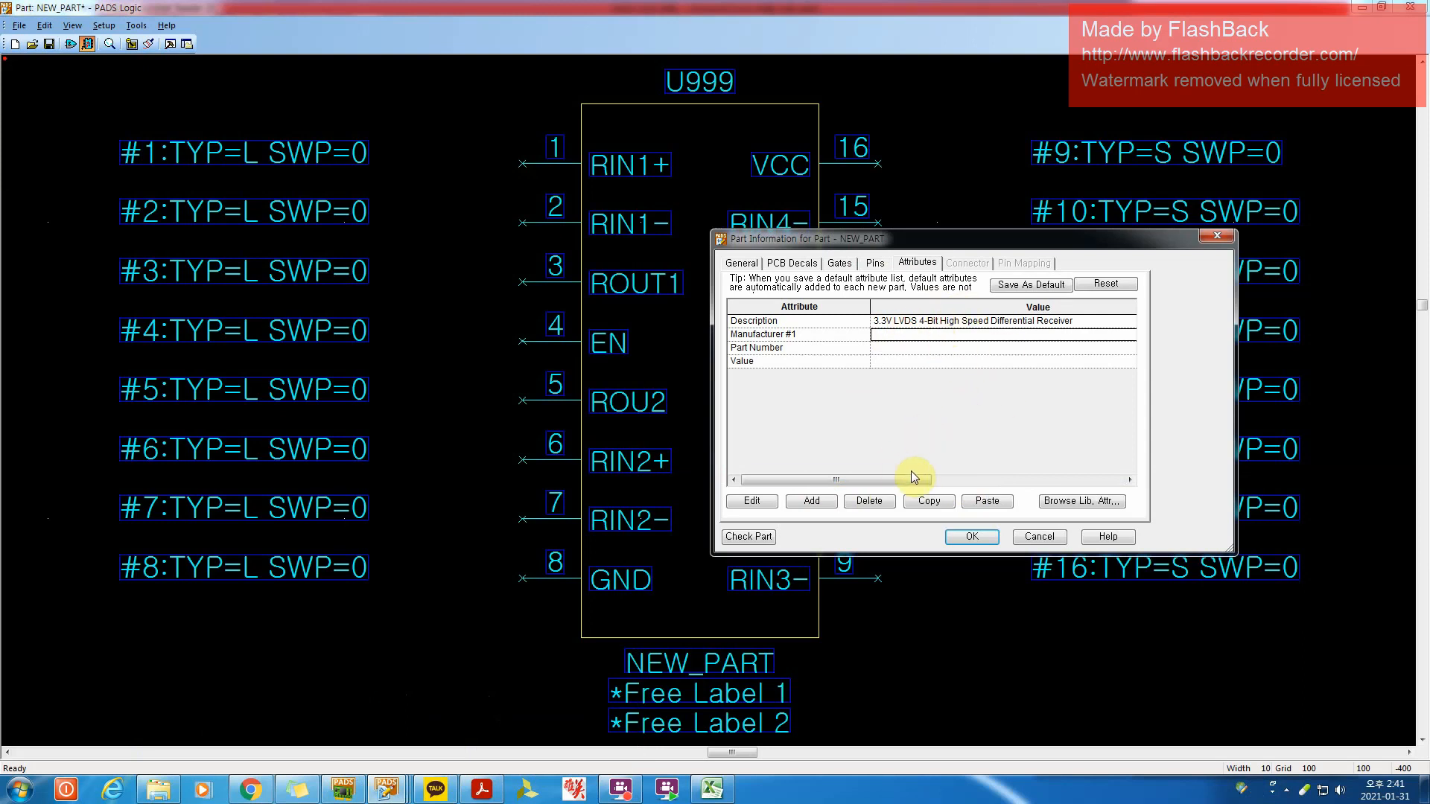
Consult the FIN1032 datasheet's first page and set the part's Manufacturer #1 attribute to "ON Semi"
left_click(260, 800)
left_click(260, 800)
left_click(480, 794)
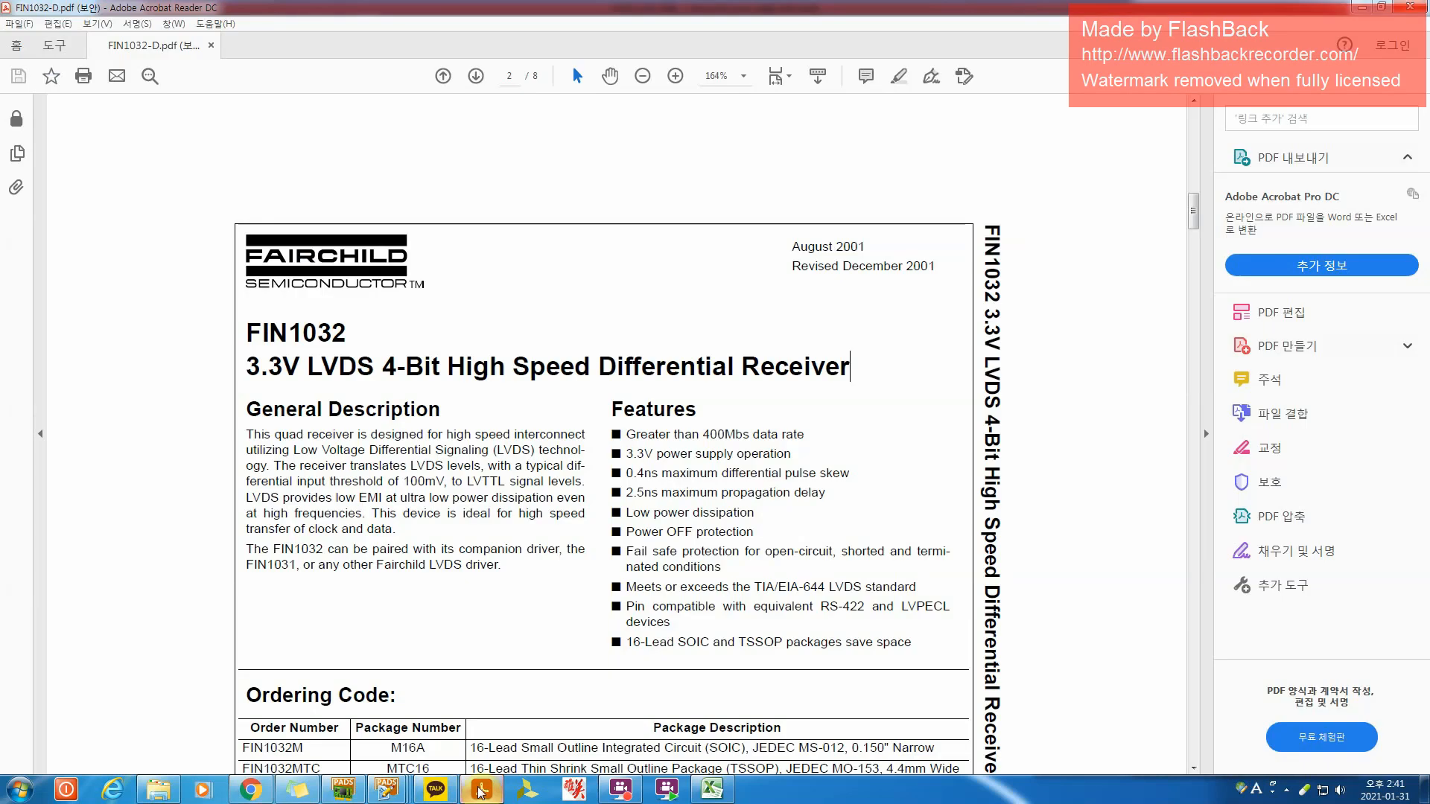
scroll(436, 596, "down", 12)
scroll(447, 640, "up", 10)
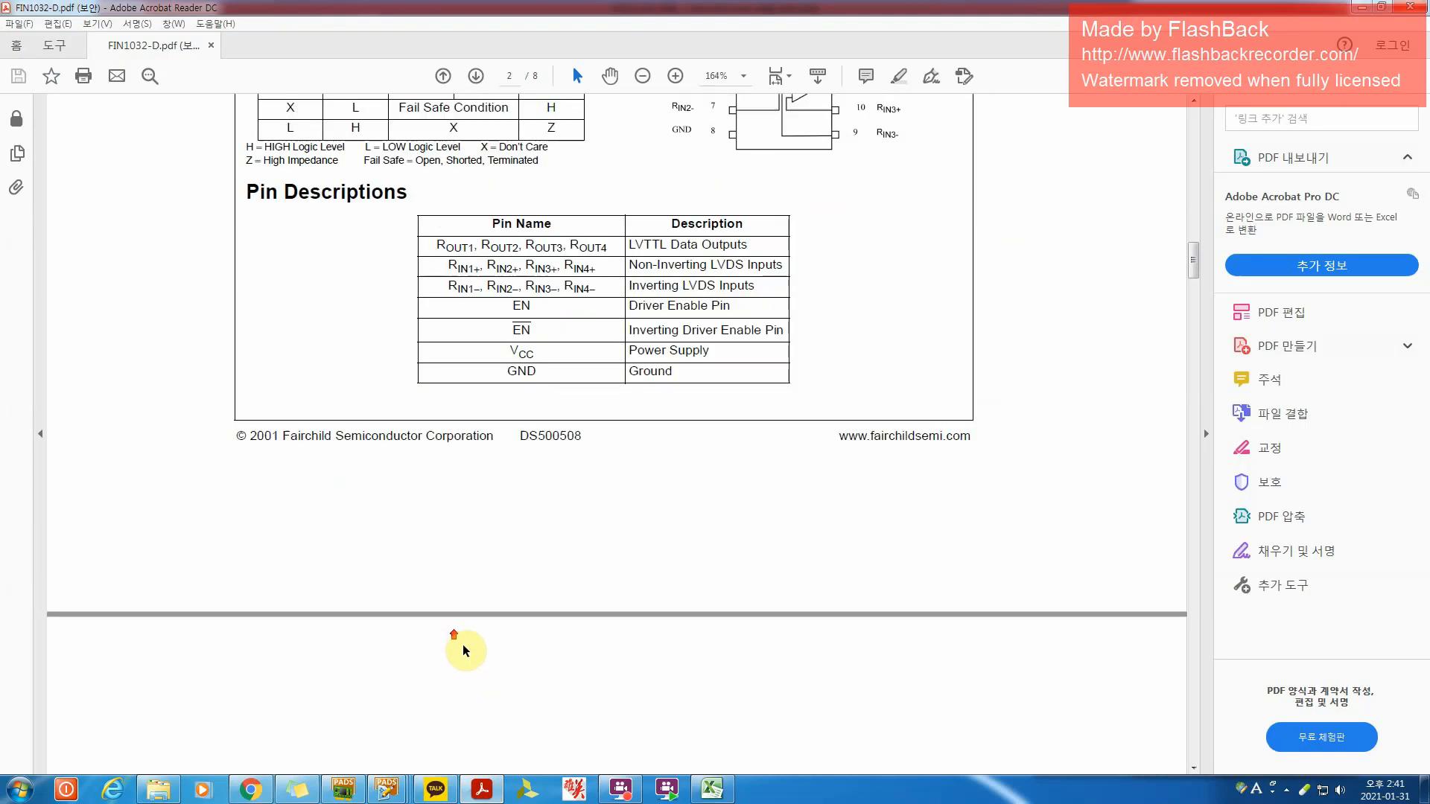
scroll(486, 657, "up", 3)
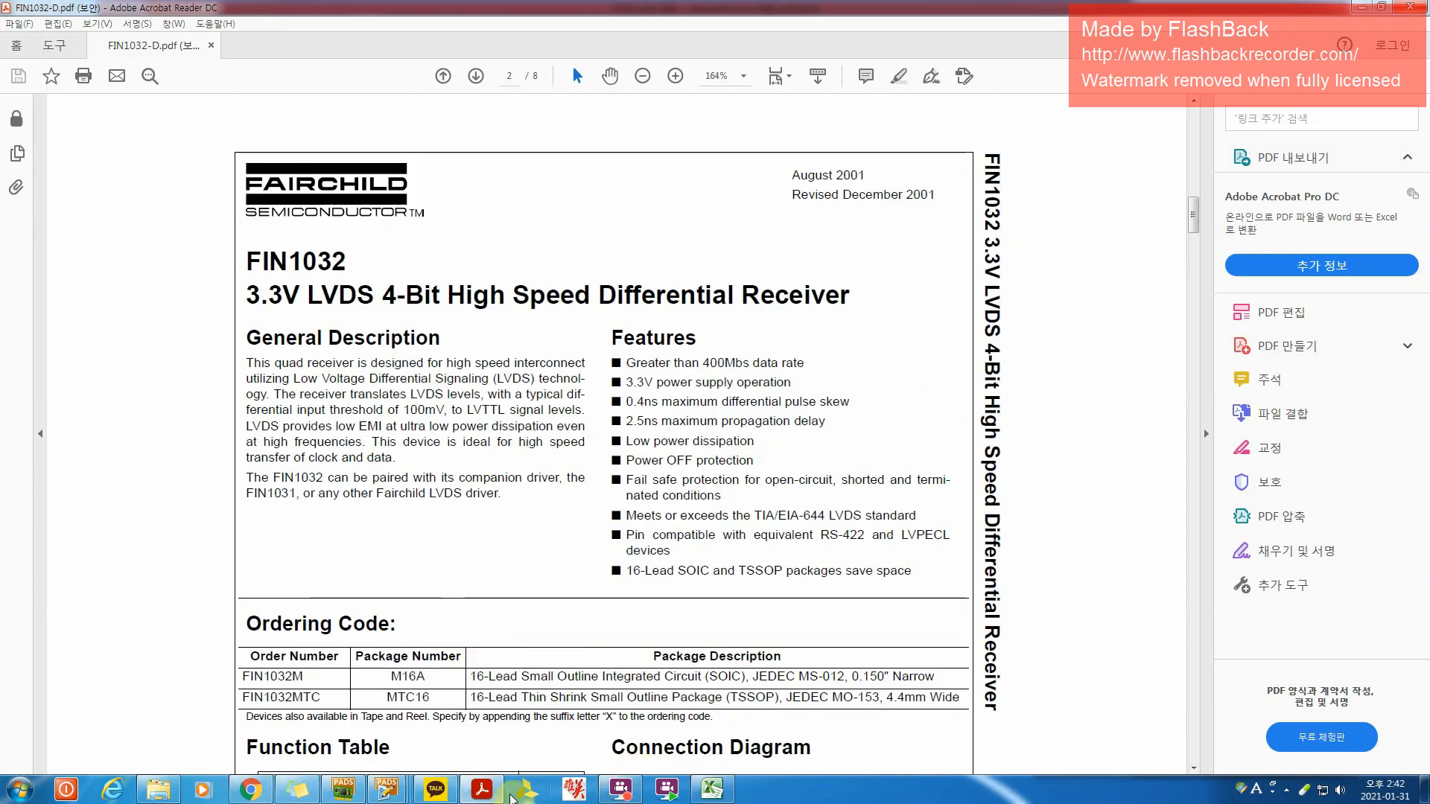
mouse_move(387, 788)
left_click(309, 739)
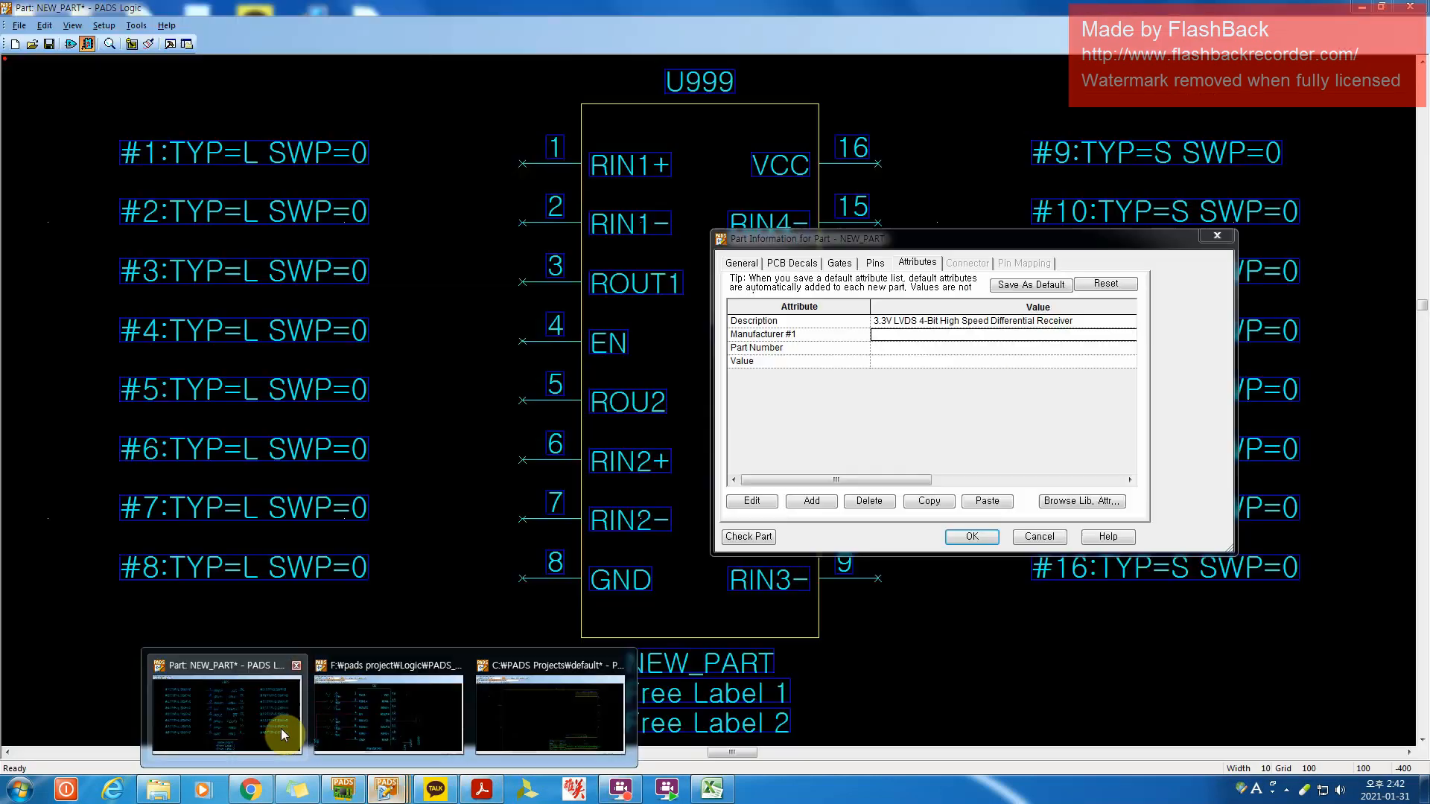
left_click(899, 334)
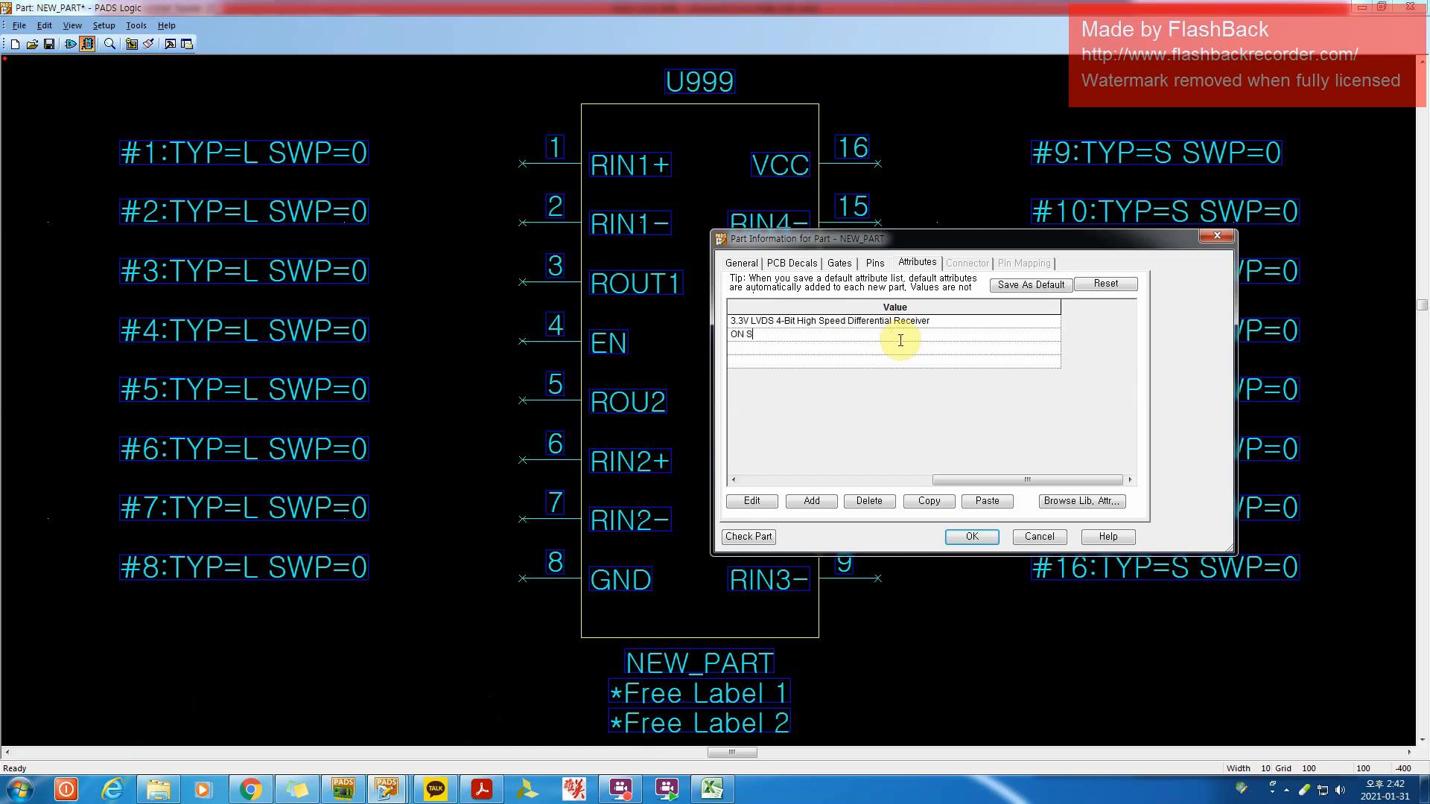
Set the part's Part Number attribute to "FIN1032MTC"
left_click(840, 349)
left_click_drag(979, 477, 800, 489)
type("f")
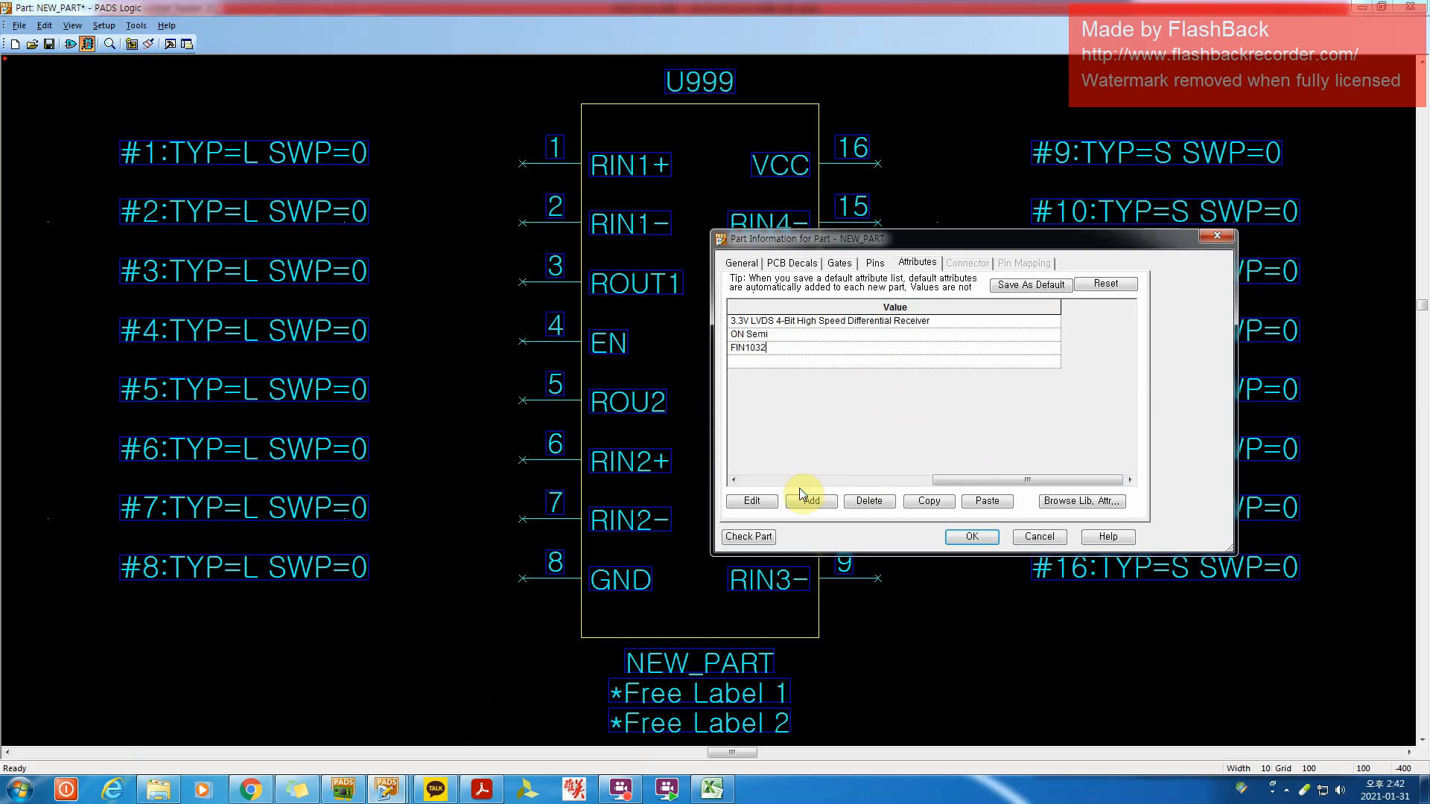
Leave the Value attribute blank and accept the part information
left_click(820, 360)
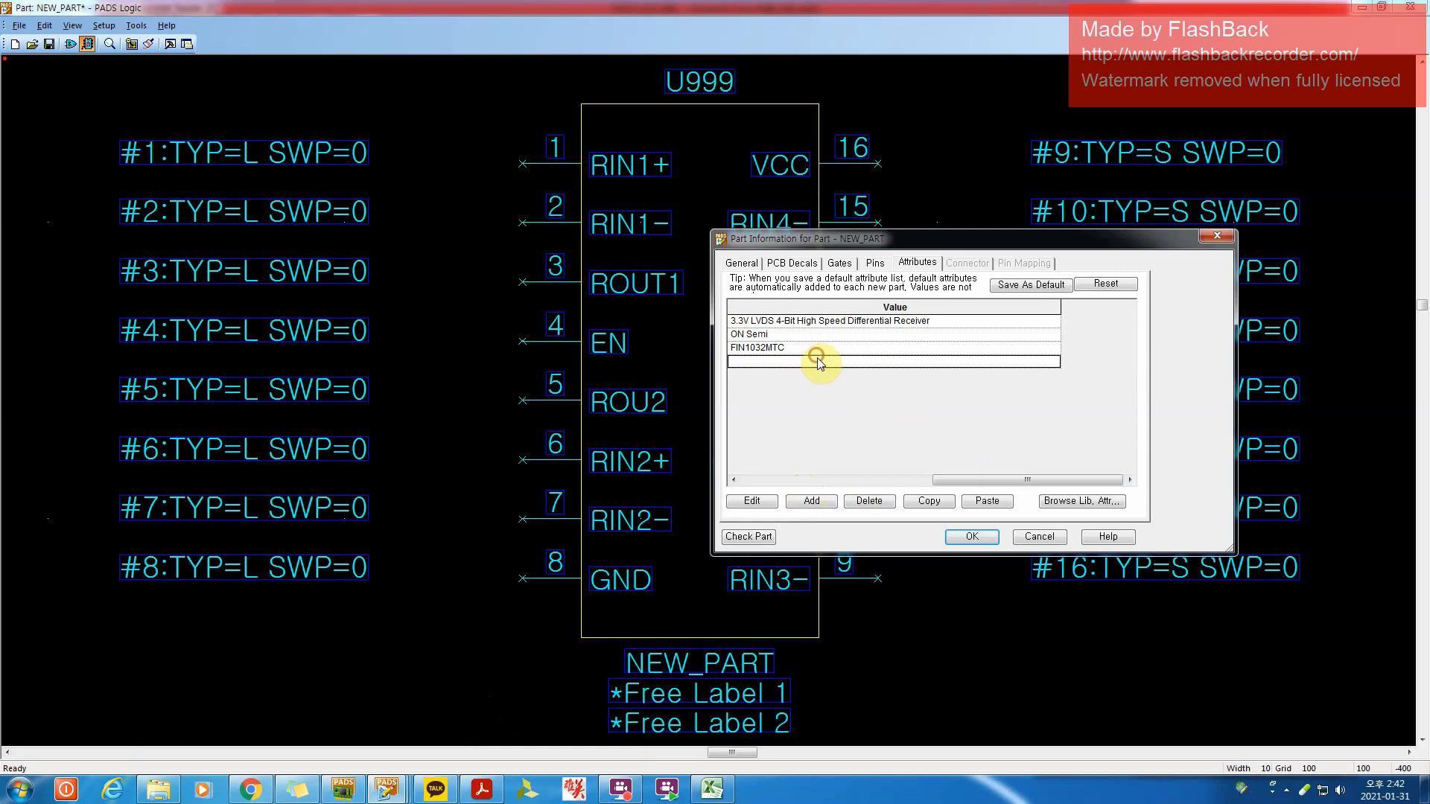
left_click_drag(961, 483, 821, 444)
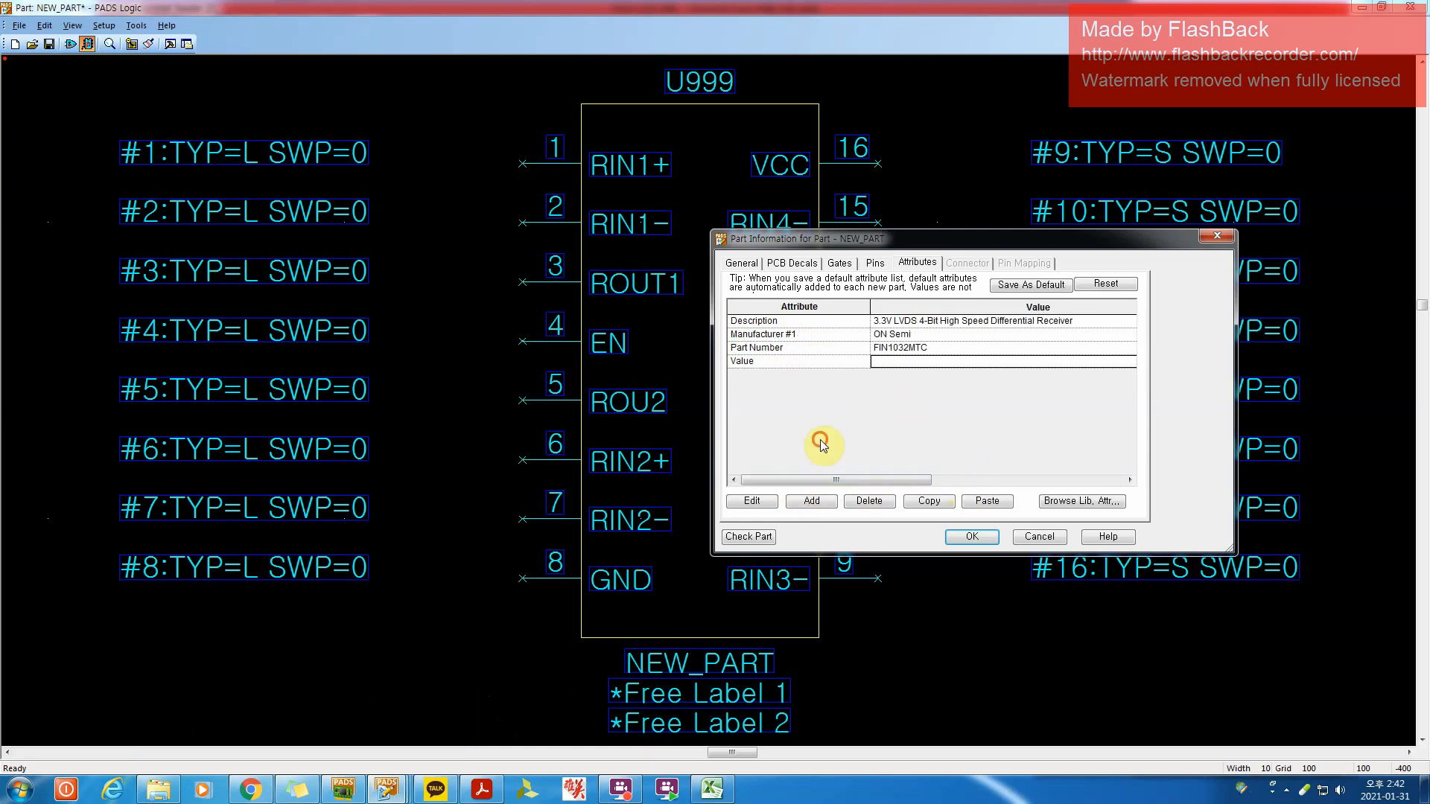
left_click(829, 362)
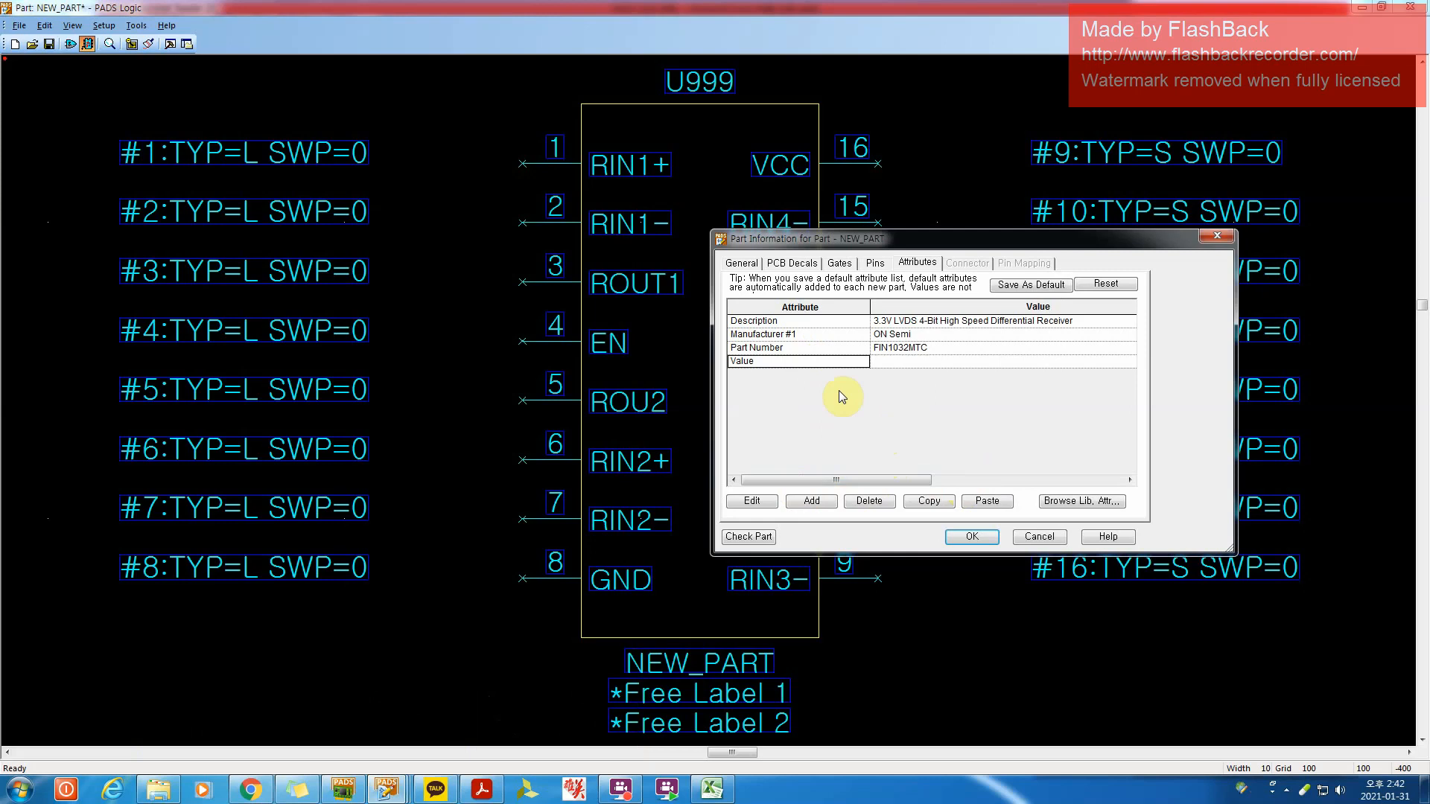
left_click(887, 363)
left_click(952, 478)
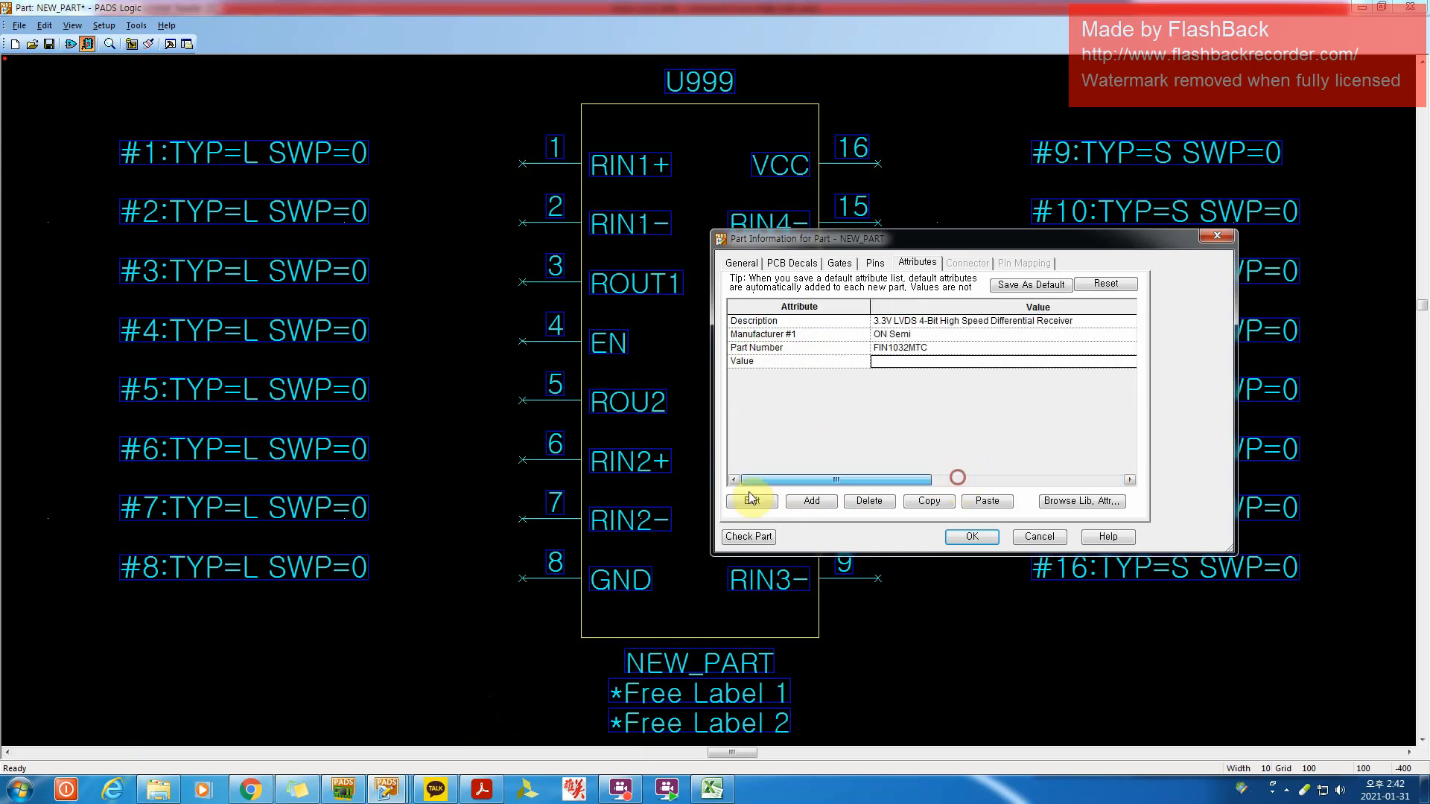
left_click(996, 538)
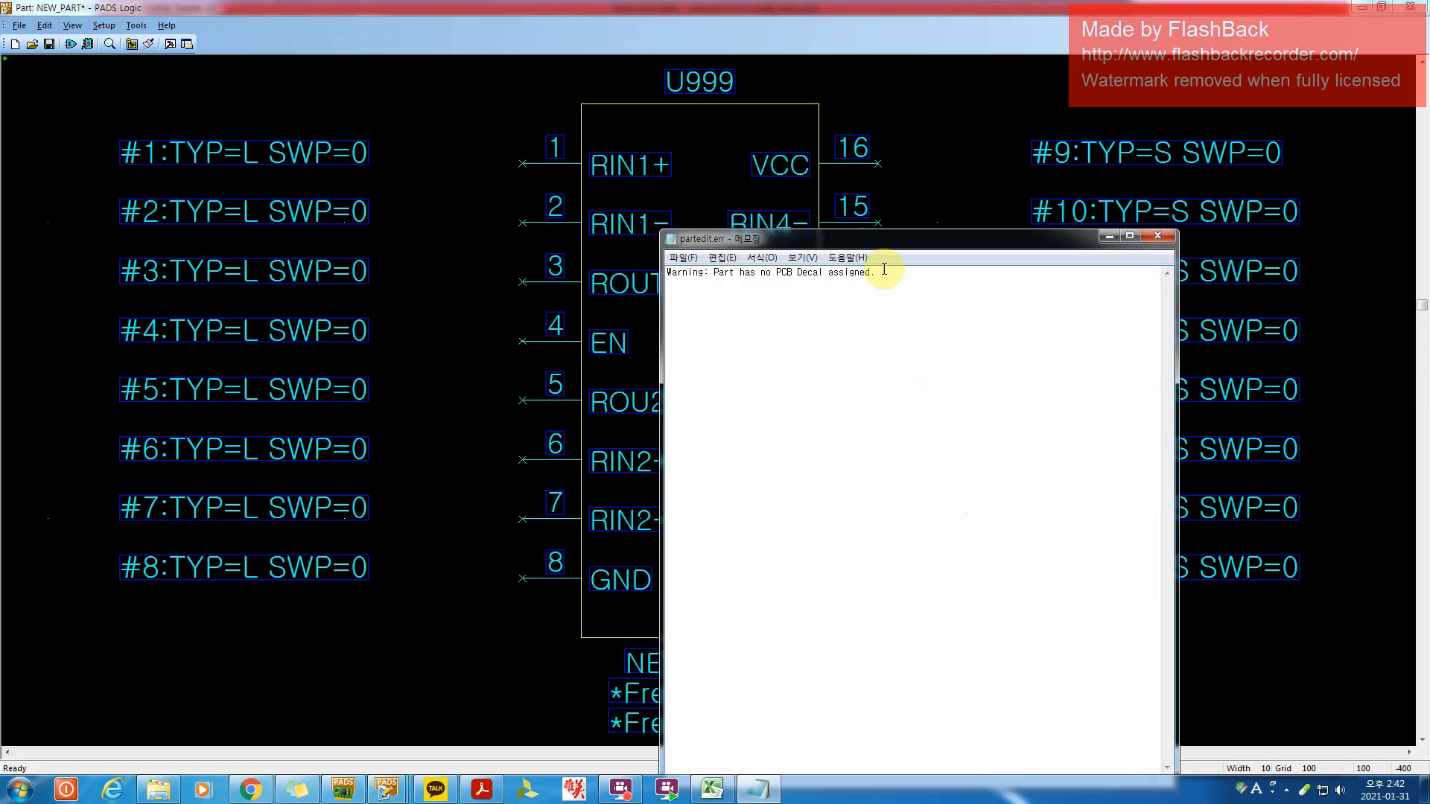
Read the warning in the partedit.err report and close the report
left_click_drag(884, 272, 675, 272)
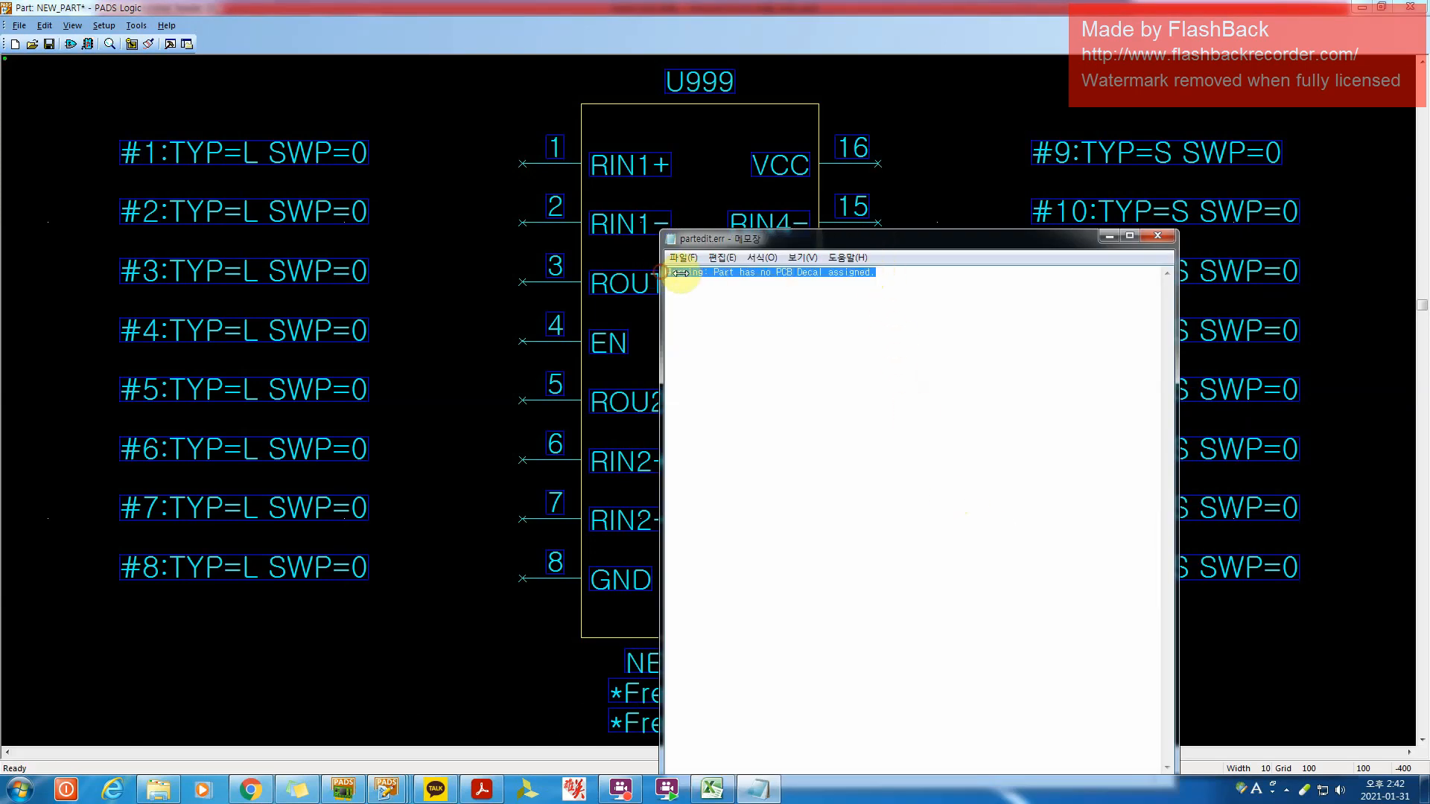
left_click(803, 289)
left_click_drag(886, 274, 584, 274)
left_click(862, 294)
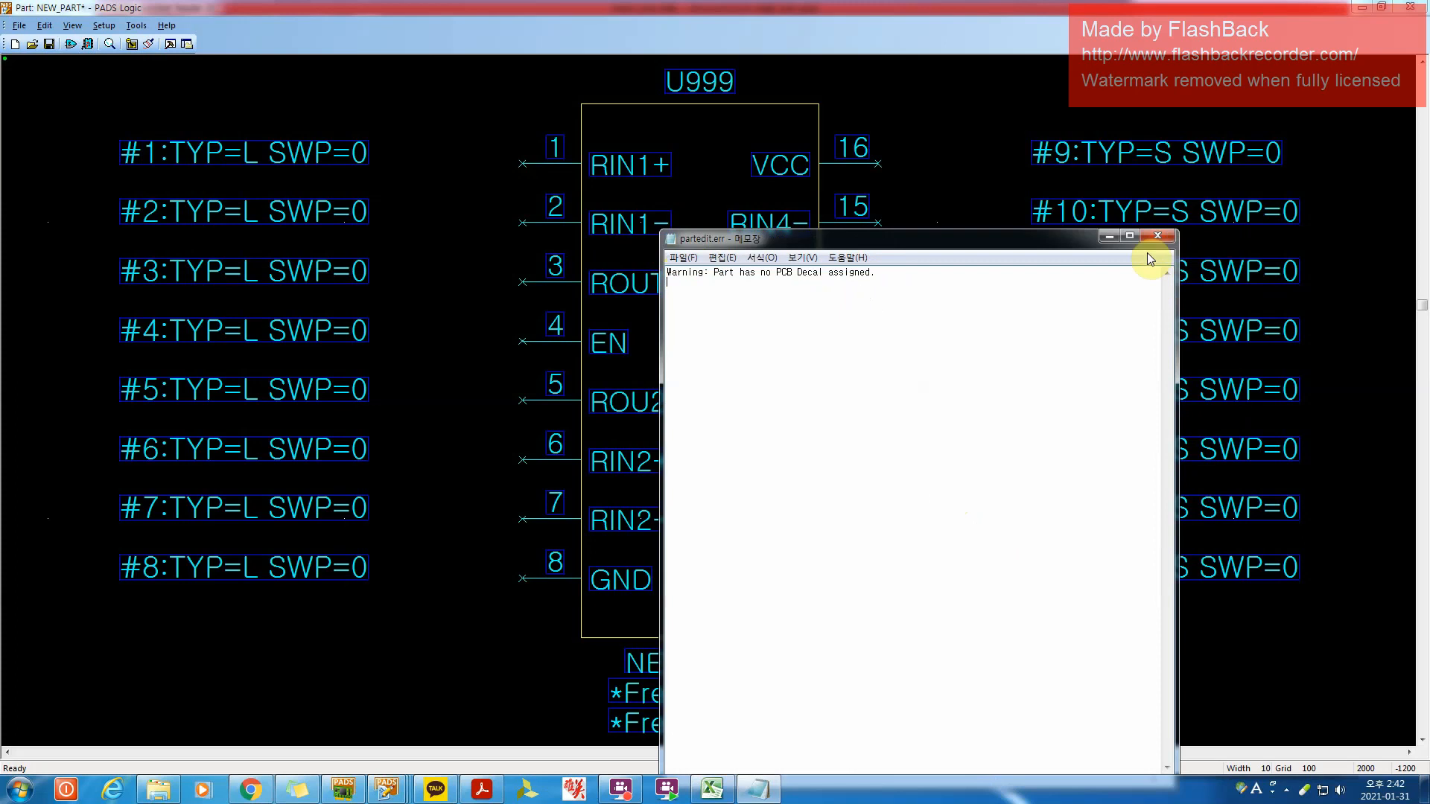
left_click(1148, 236)
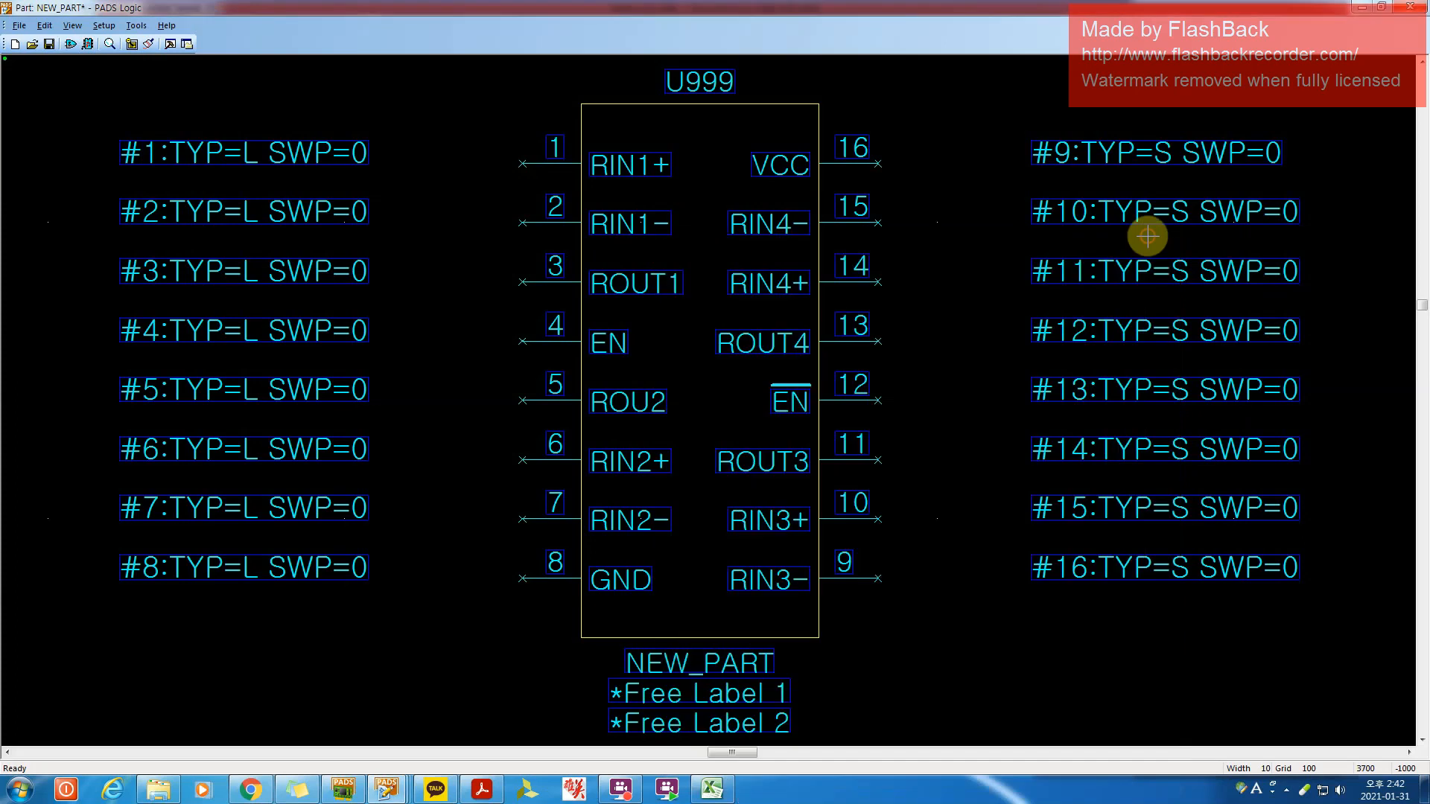
Start creating a new library from the Library Manager and browse to the pads project folder on drive F
left_click(48, 45)
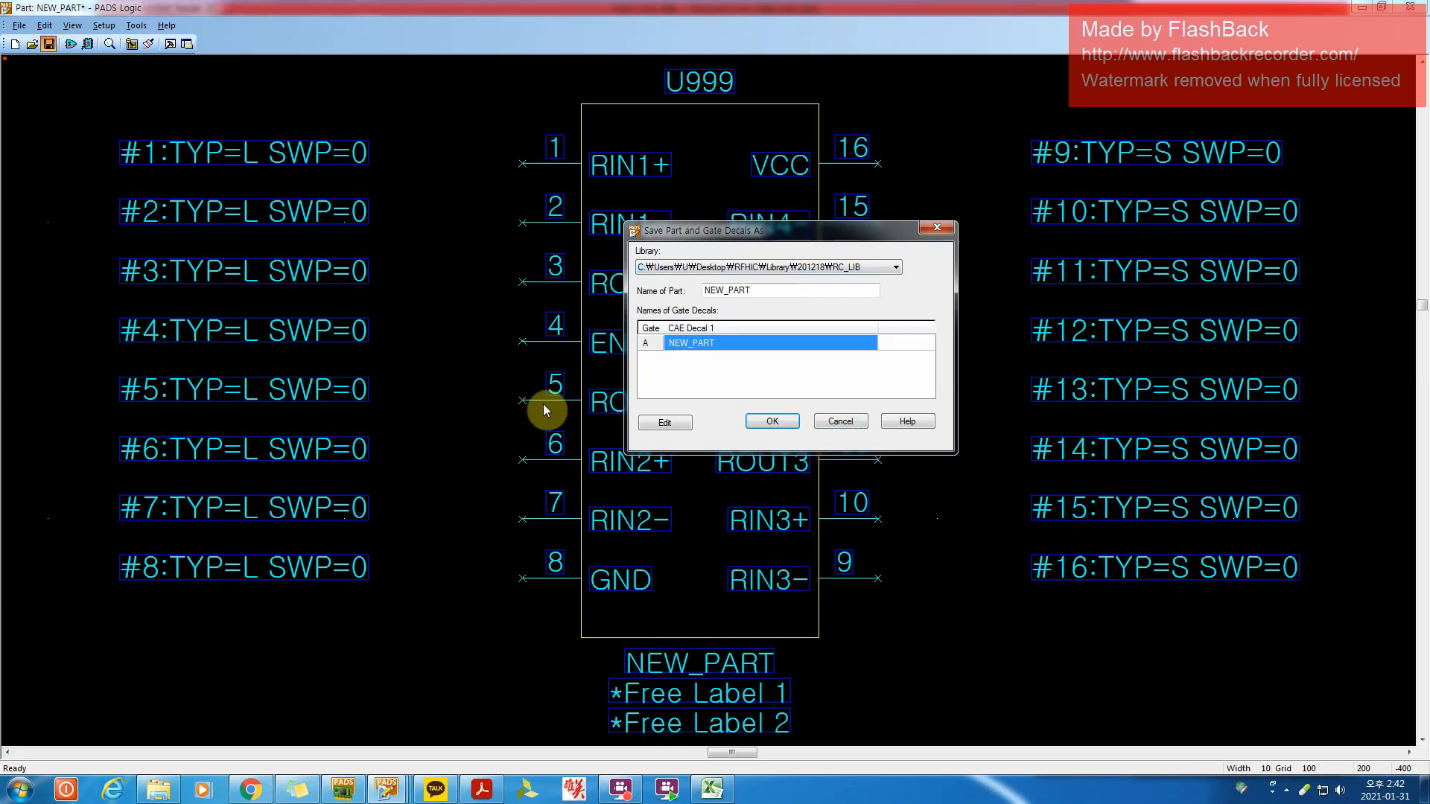
left_click(839, 423)
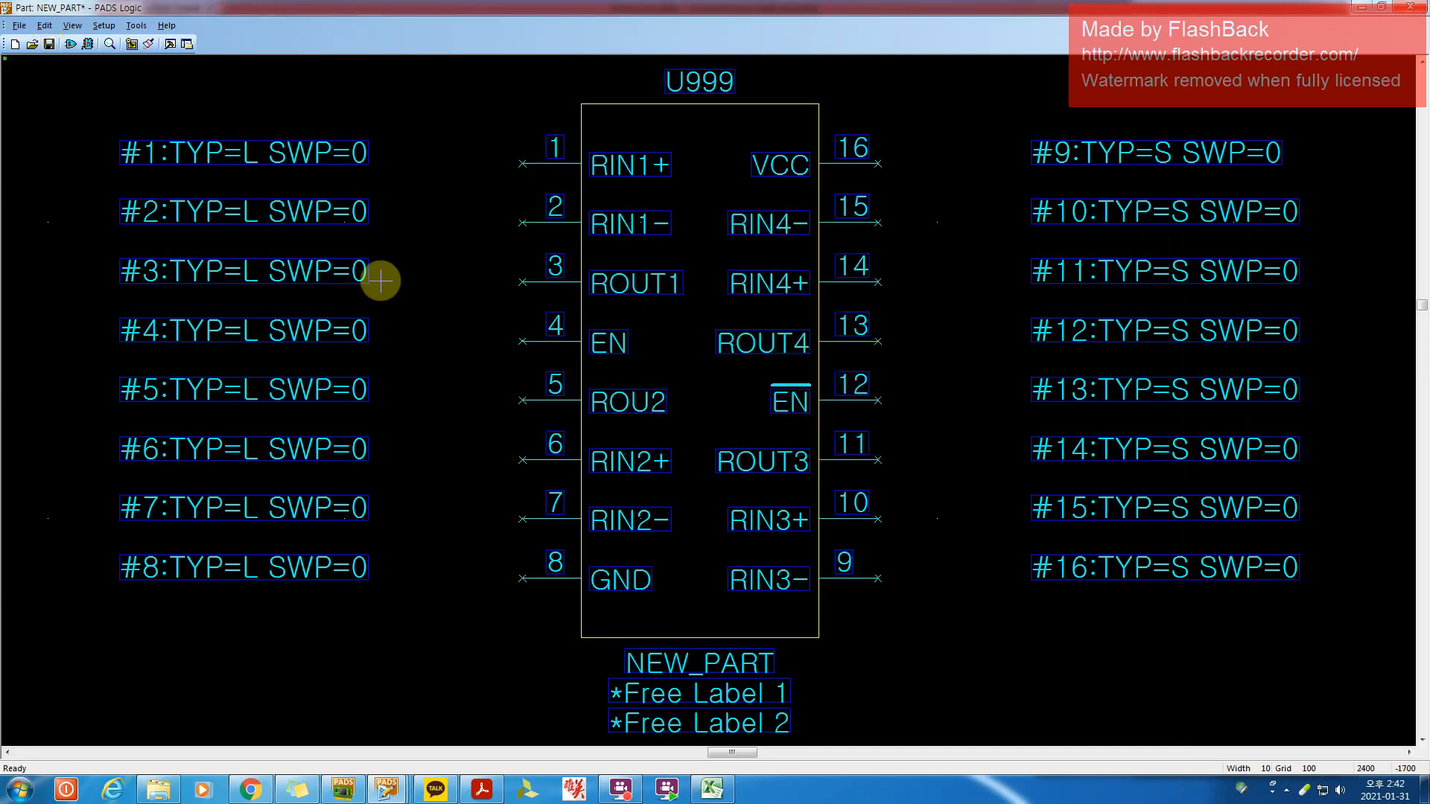
left_click(19, 26)
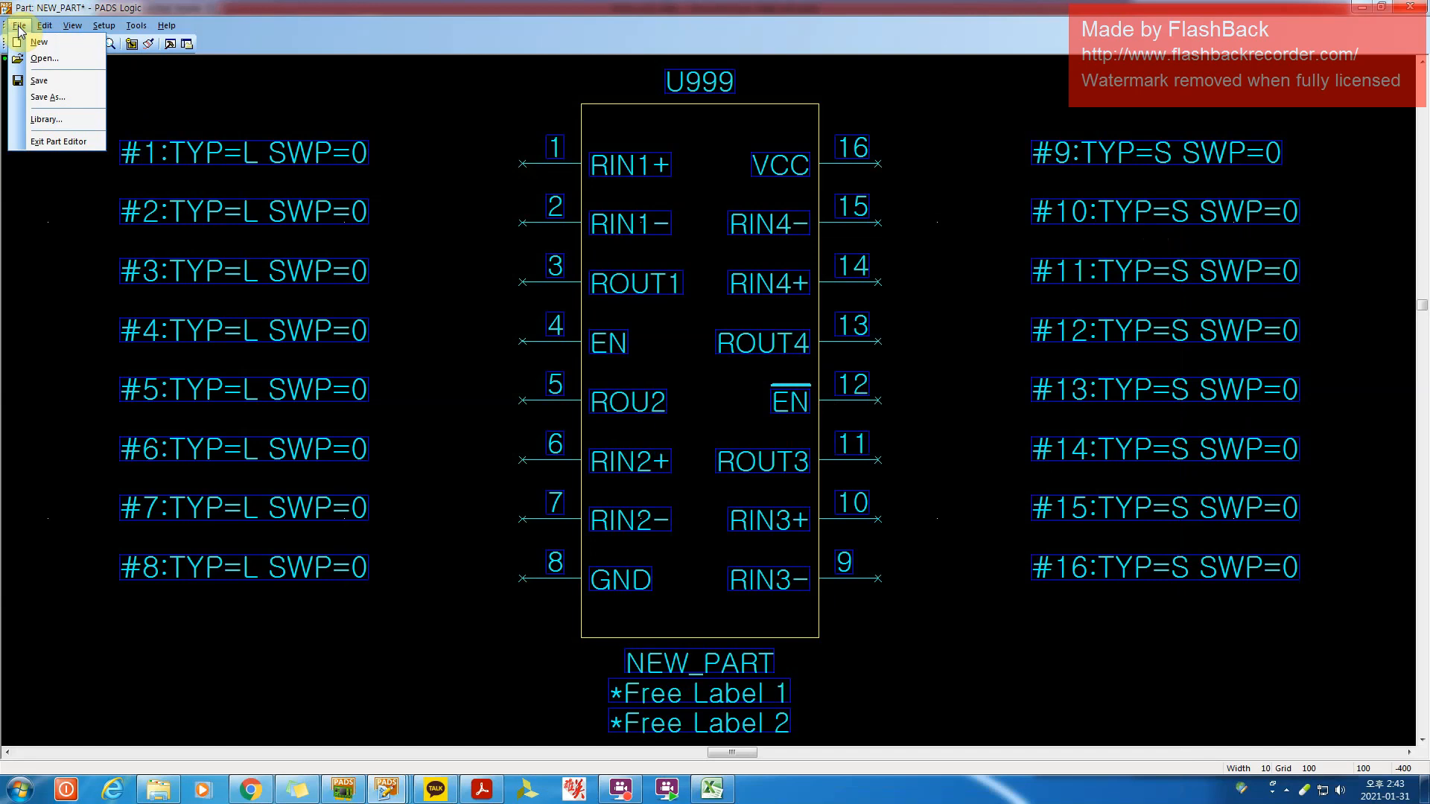
left_click(44, 119)
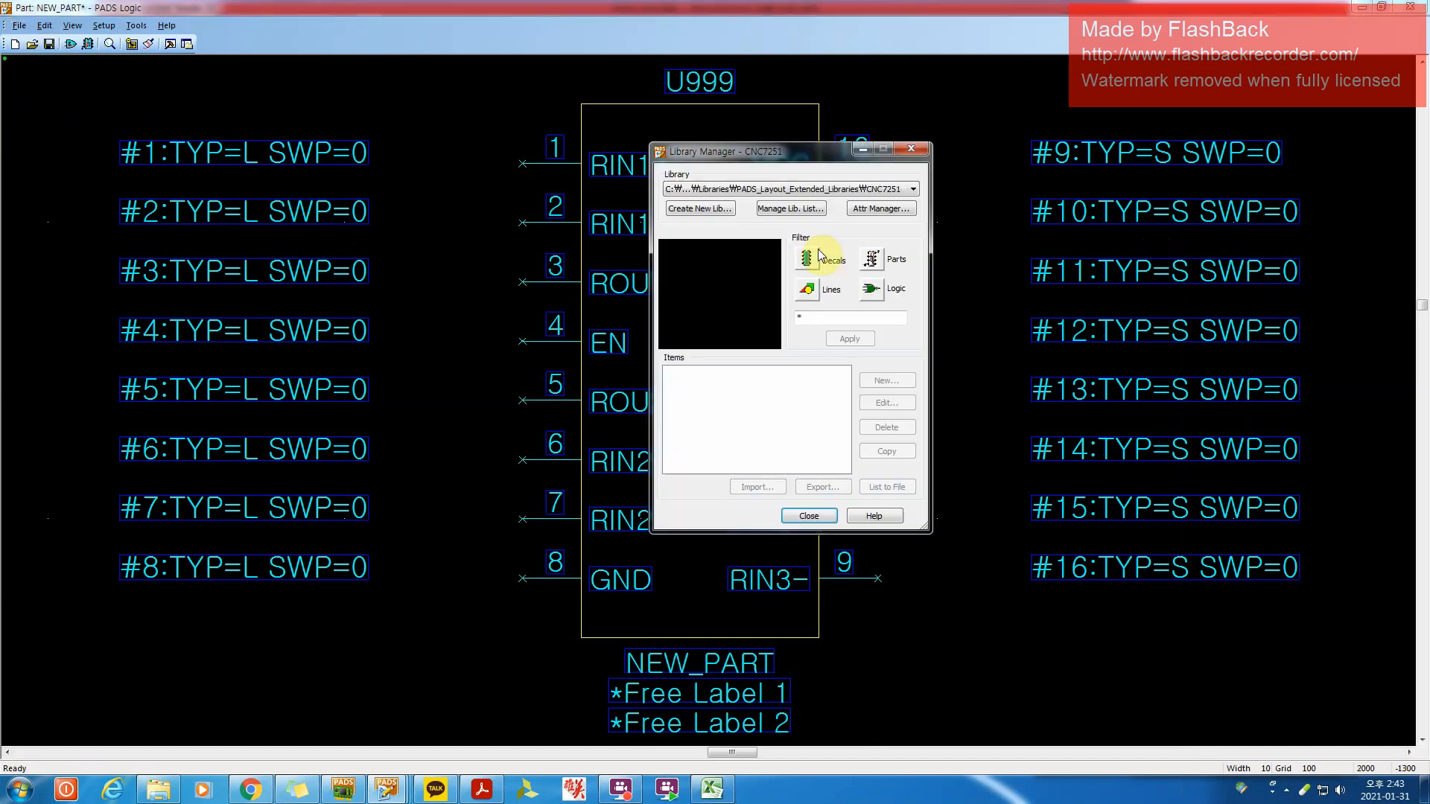
left_click(721, 216)
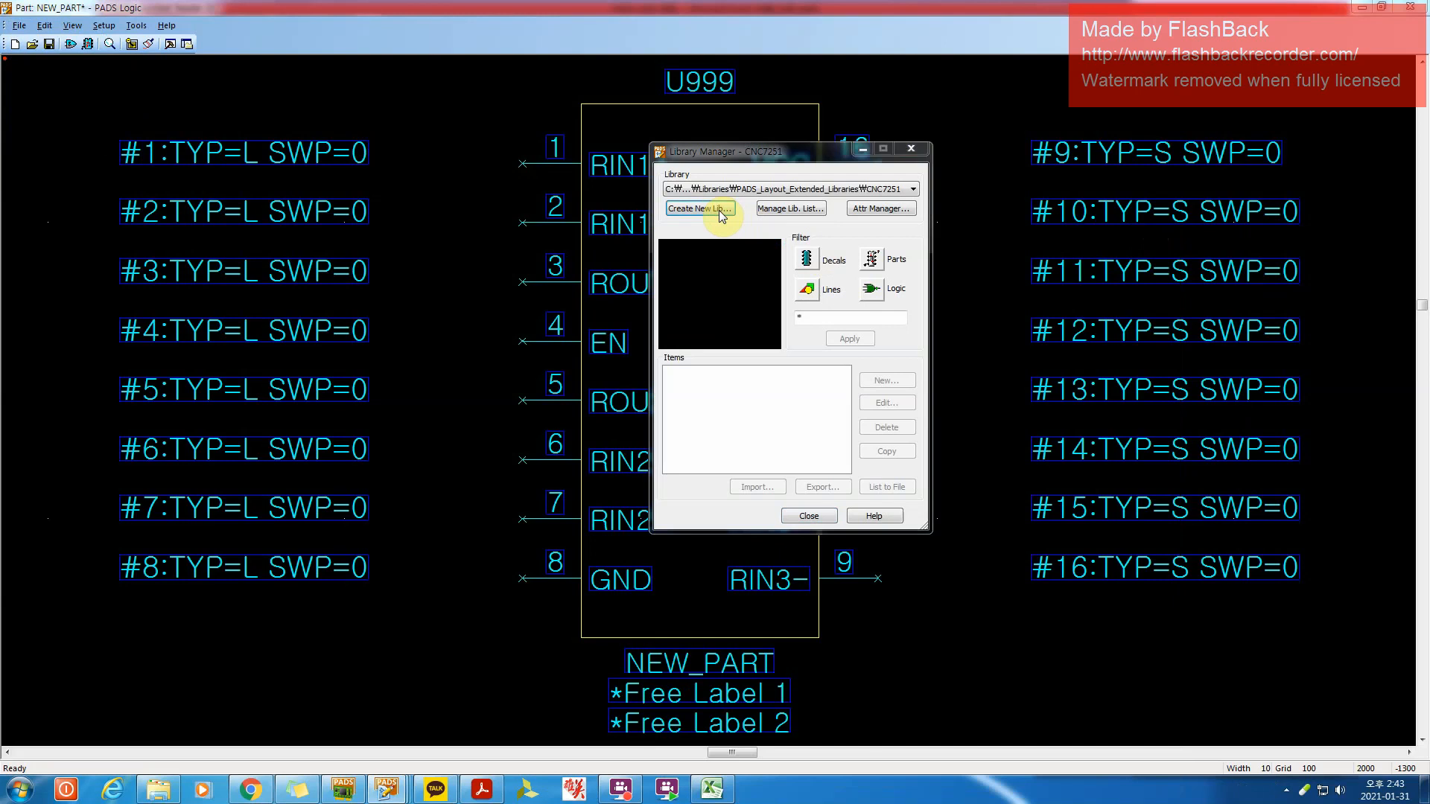
left_click_drag(768, 331, 761, 372)
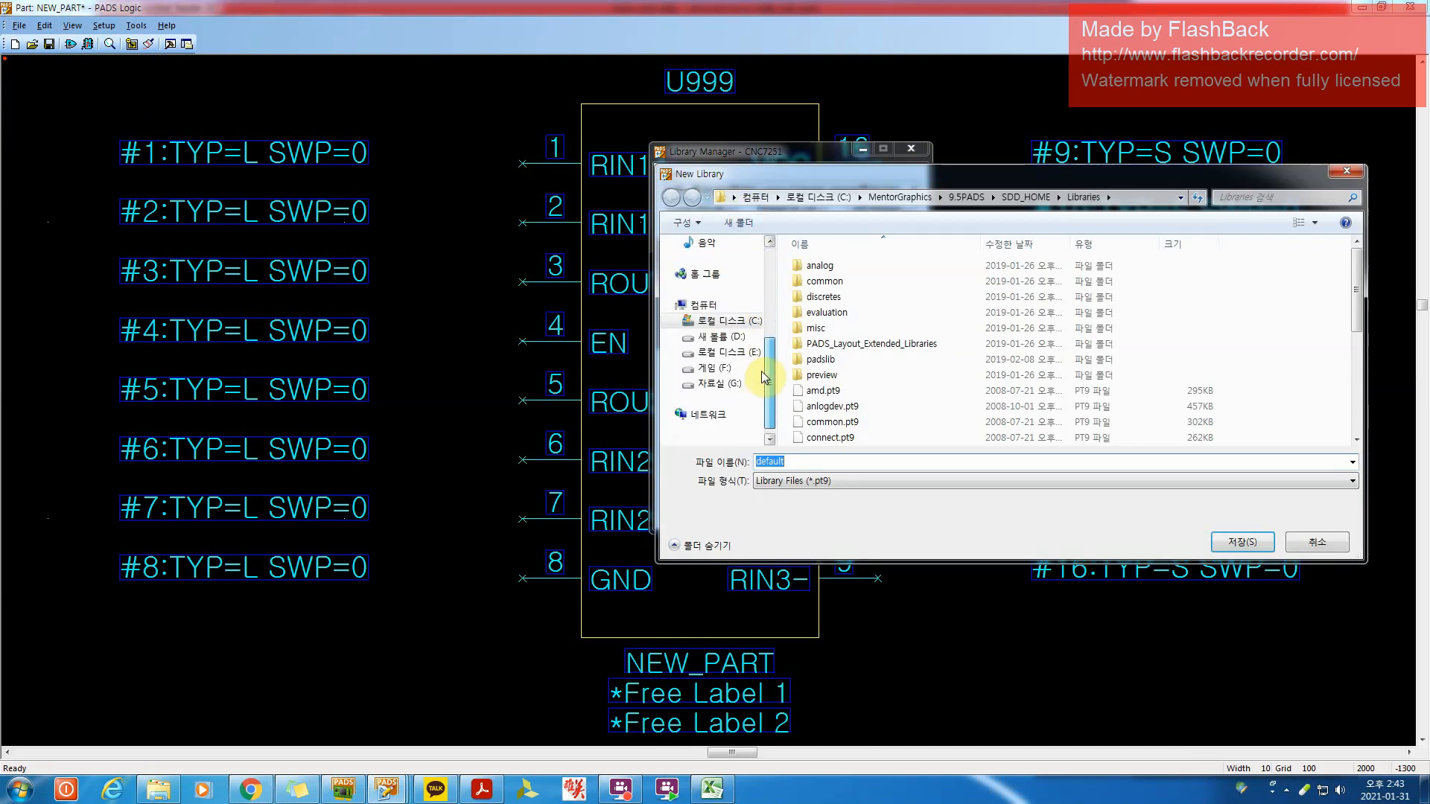
left_click(717, 368)
double_click(1170, 298)
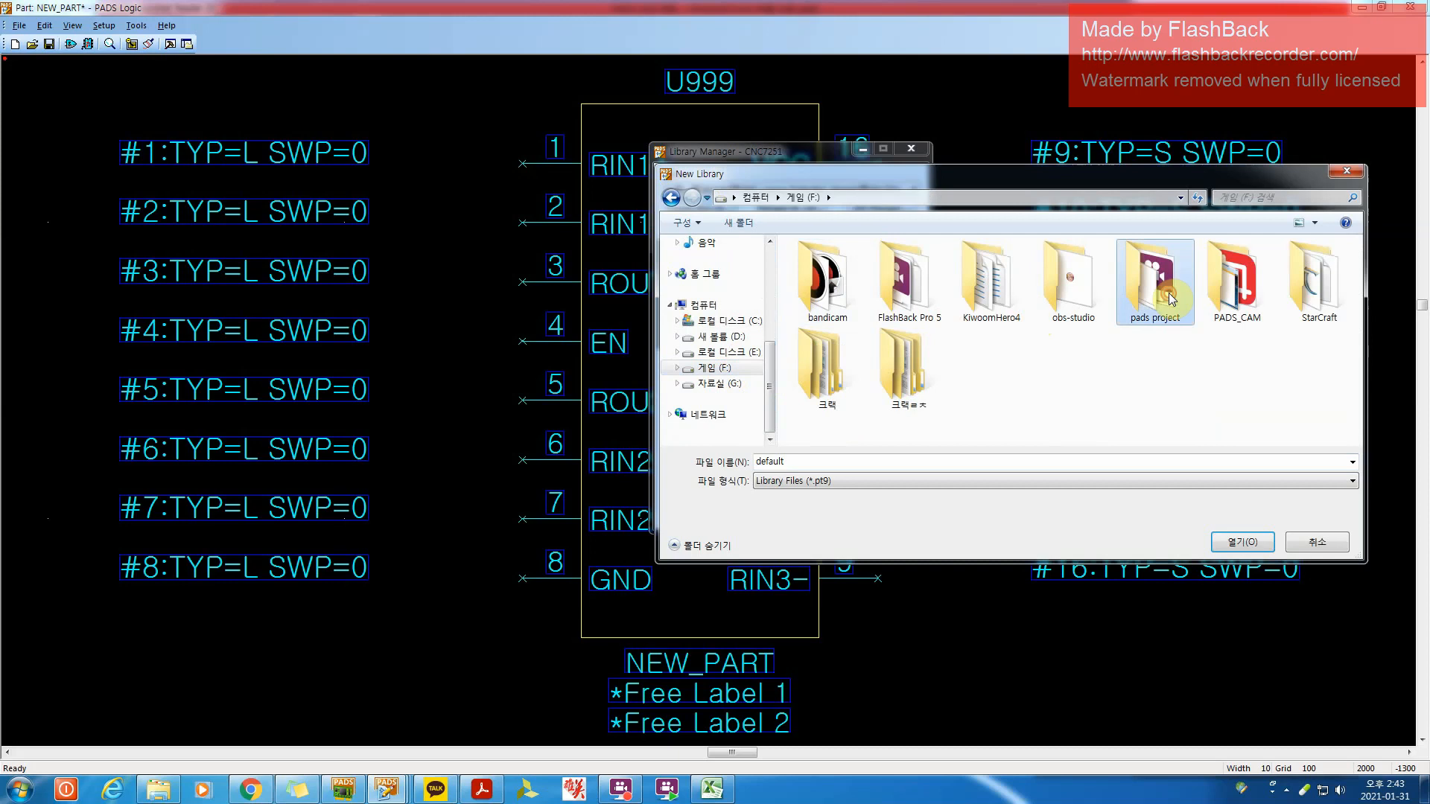
Create a folder named Library in the pads project folder and save the new library there as PADS_LIB_TEST
left_click(743, 225)
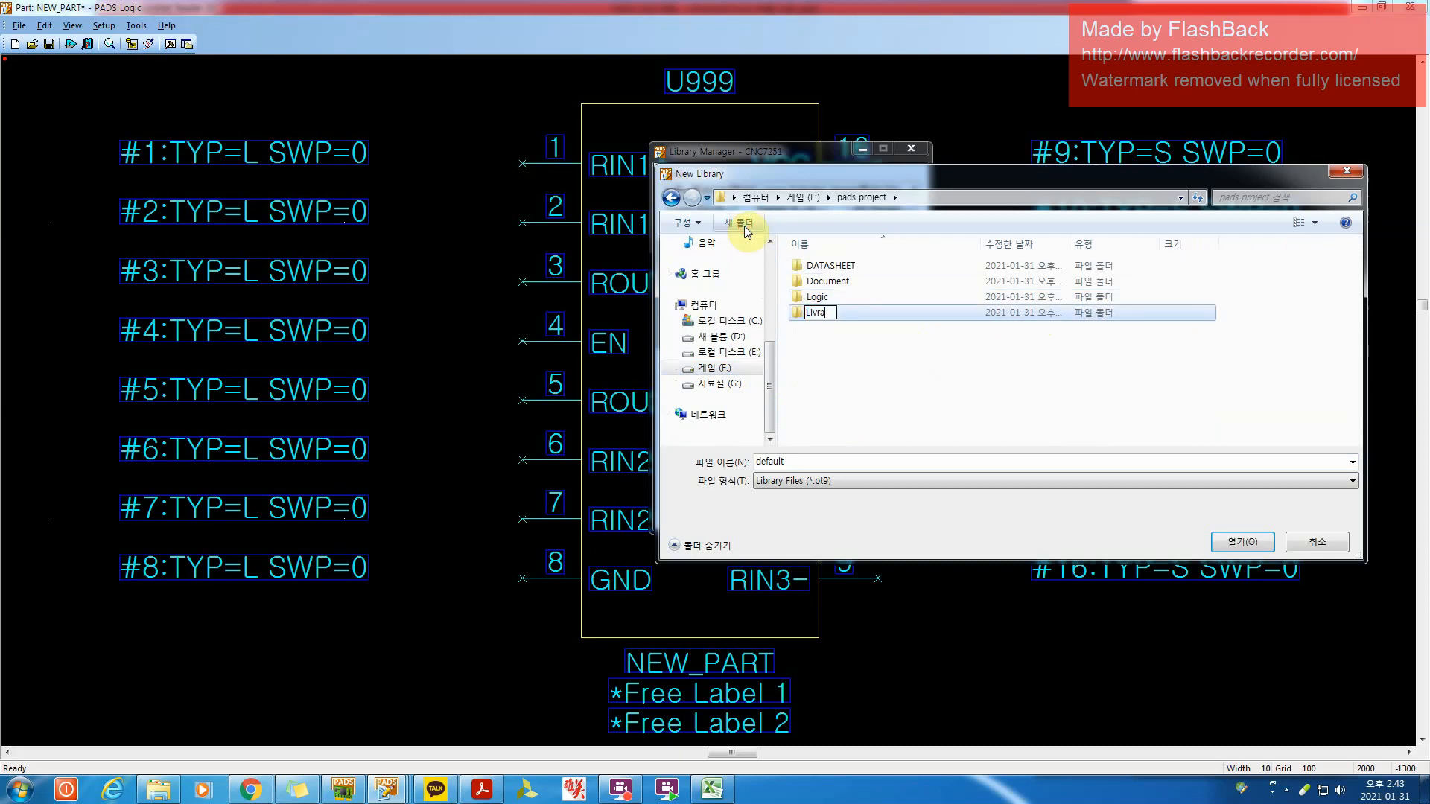
key("Return")
key("Return")
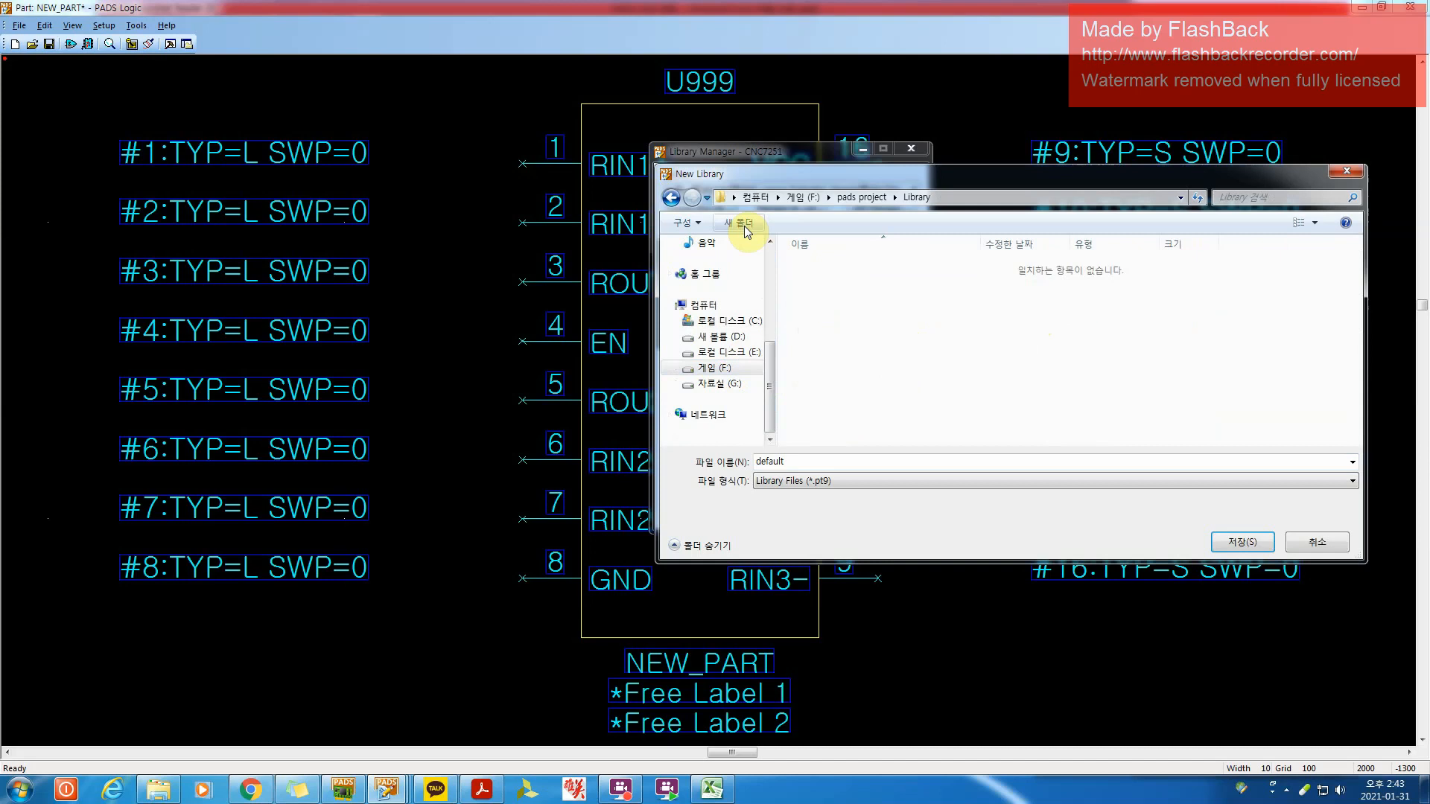
double_click(839, 461)
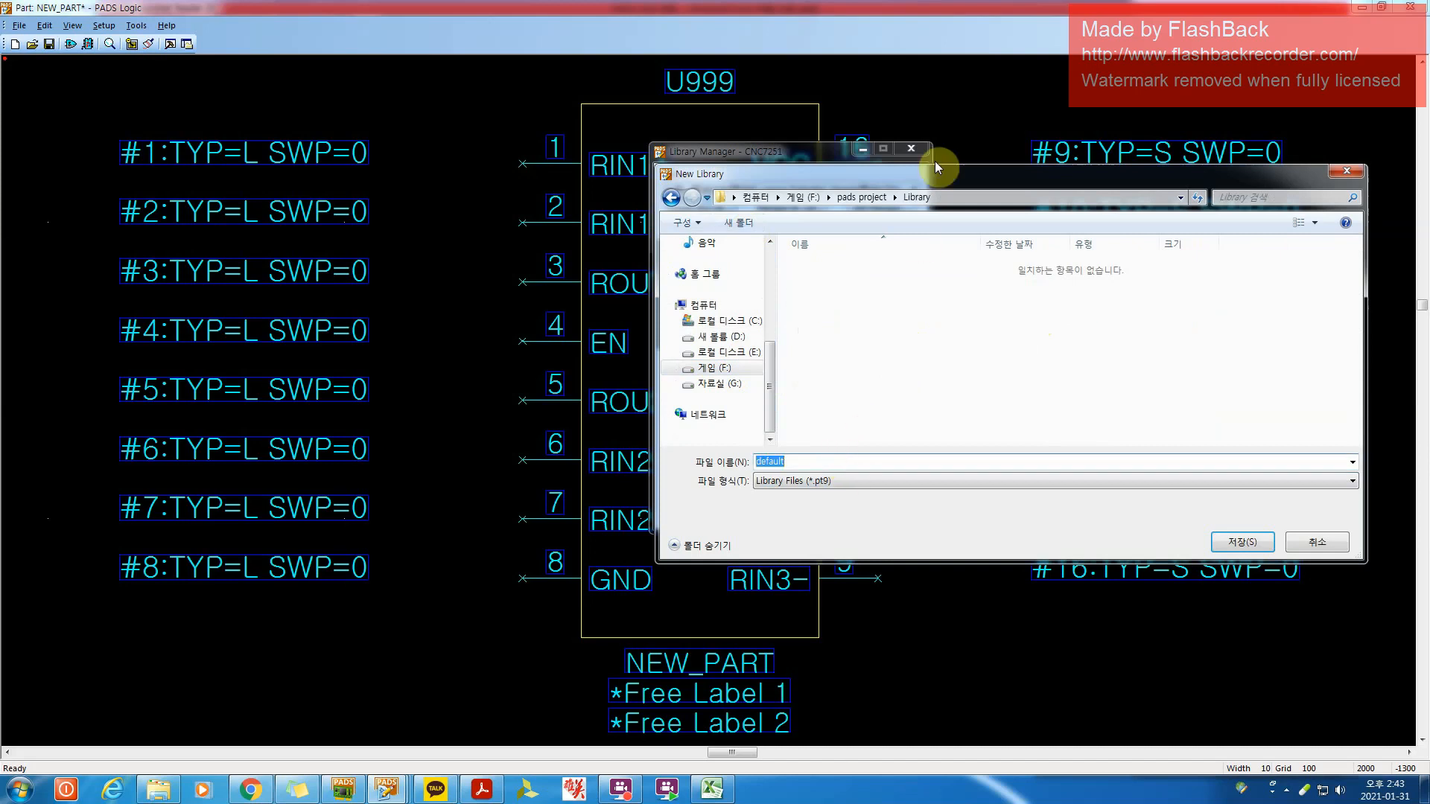
type("PADS_LIB_TEST")
key("Return")
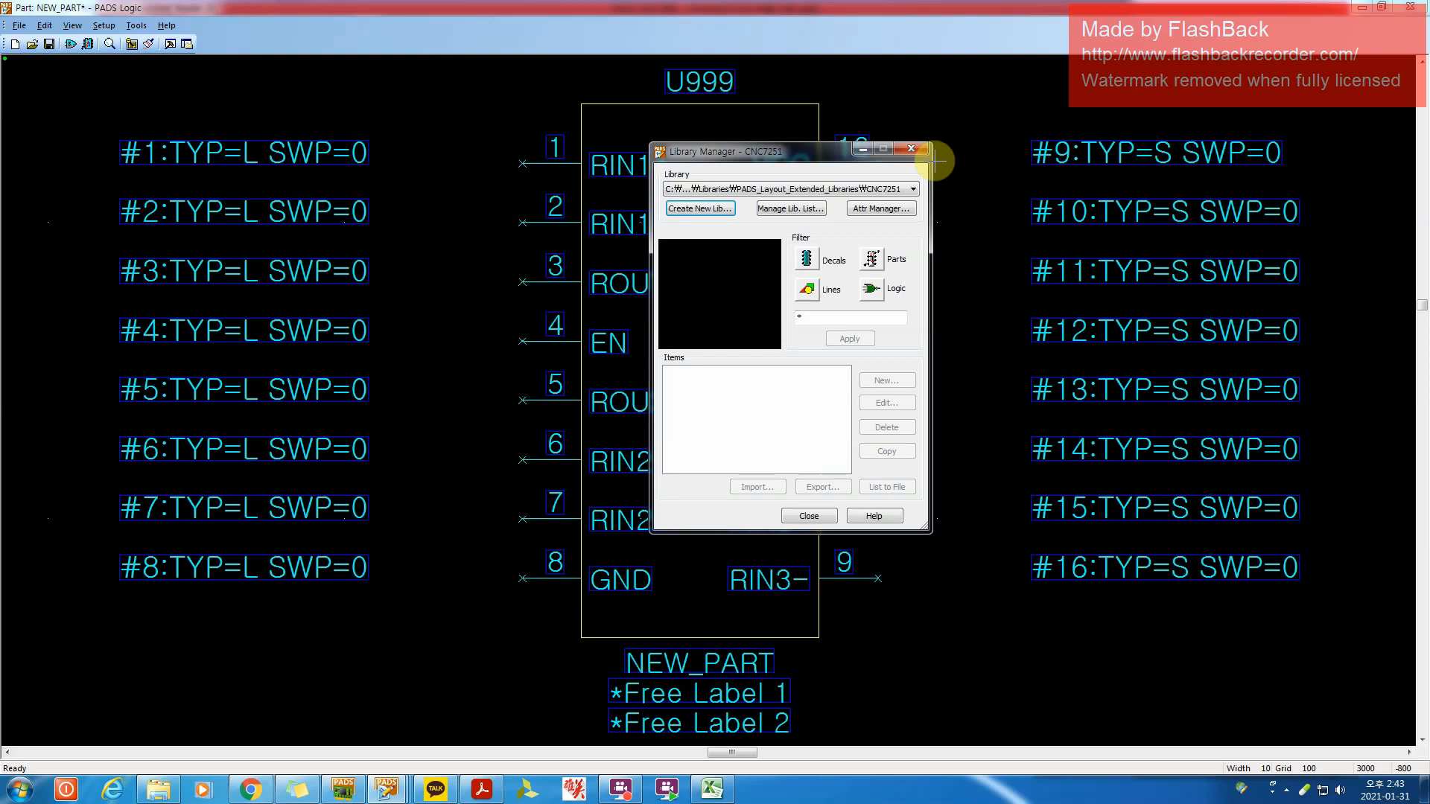
Try to add PADS_LIB_TEST.pt9 from the project's Library folder to the library list
left_click(791, 212)
left_click(682, 391)
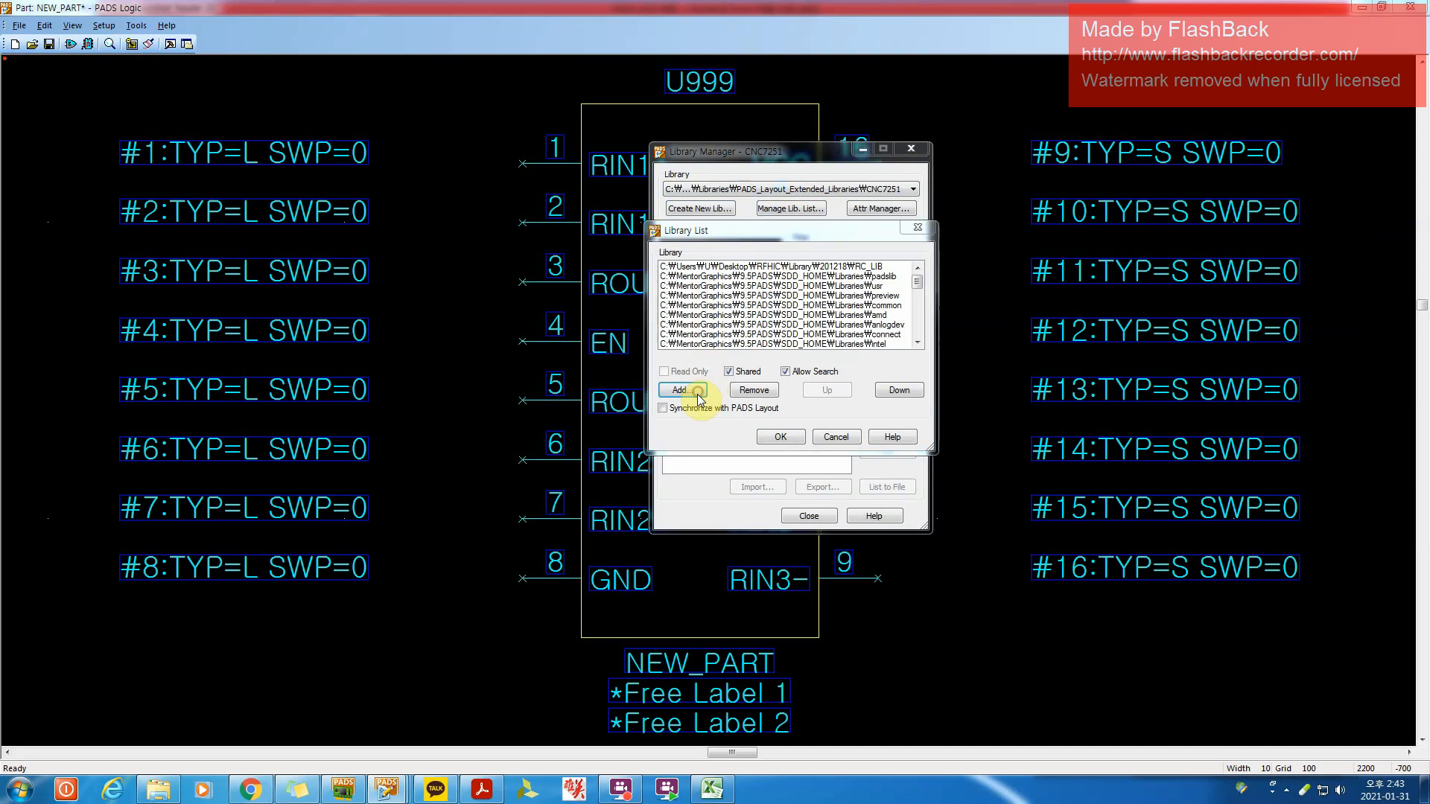
left_click(791, 252)
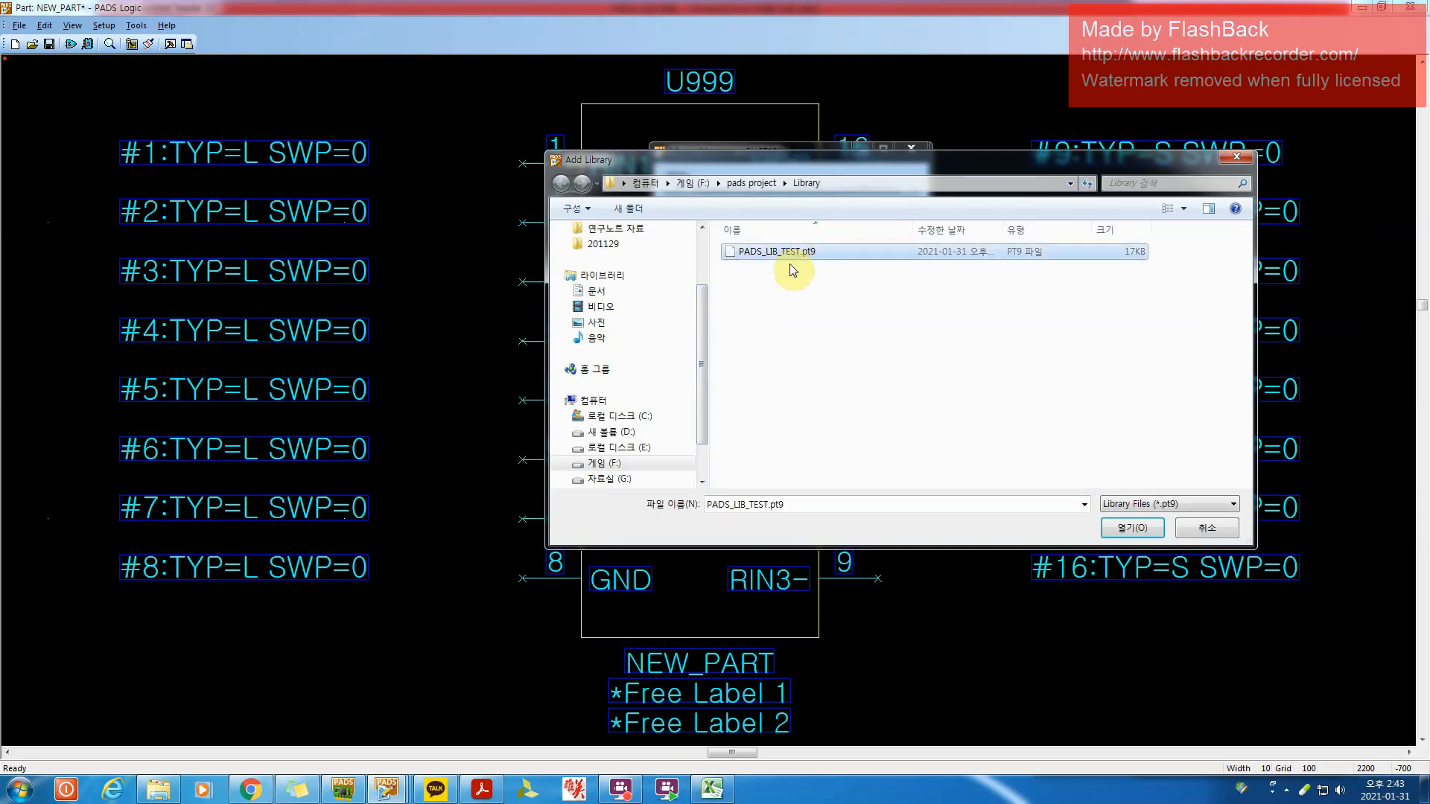
left_click(1132, 528)
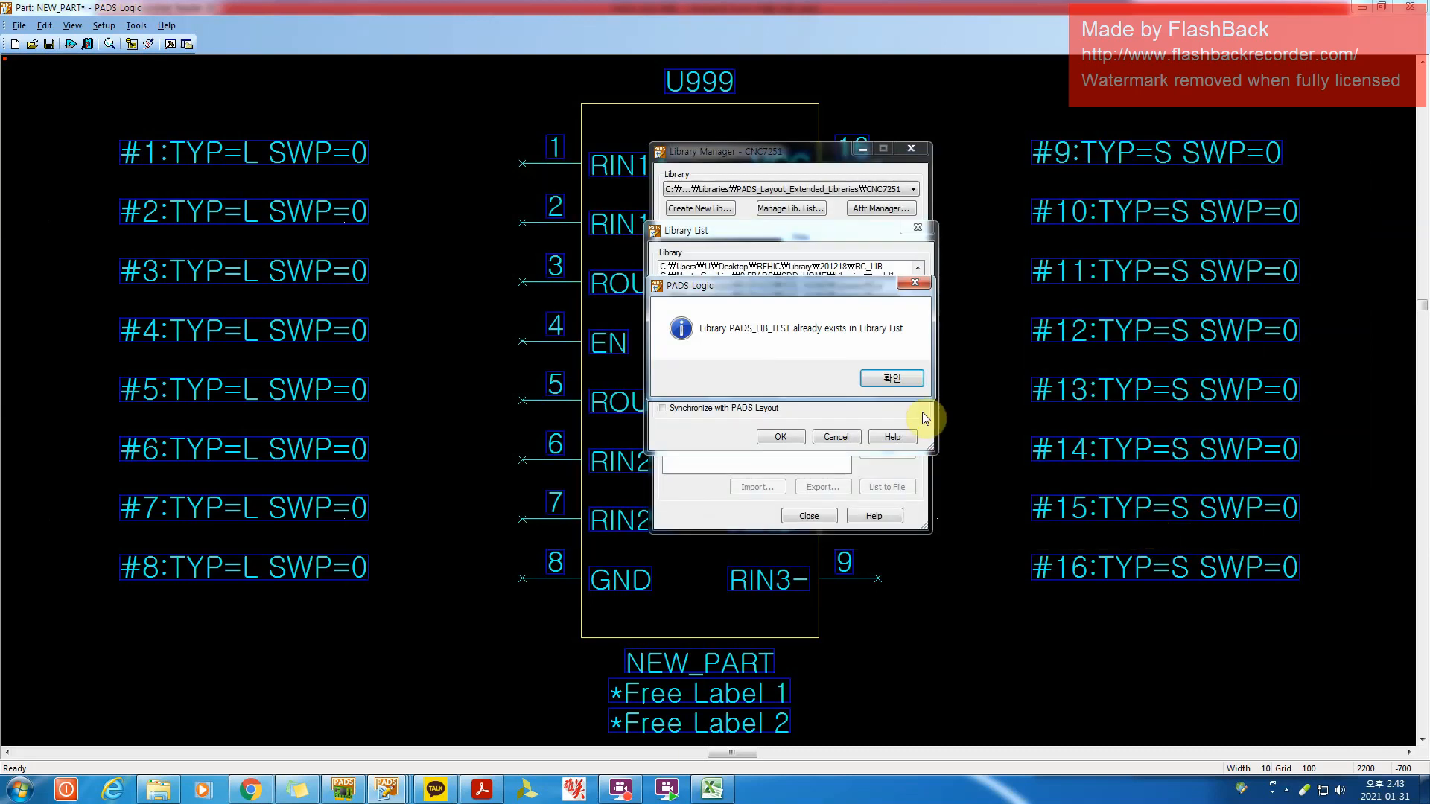
left_click(891, 380)
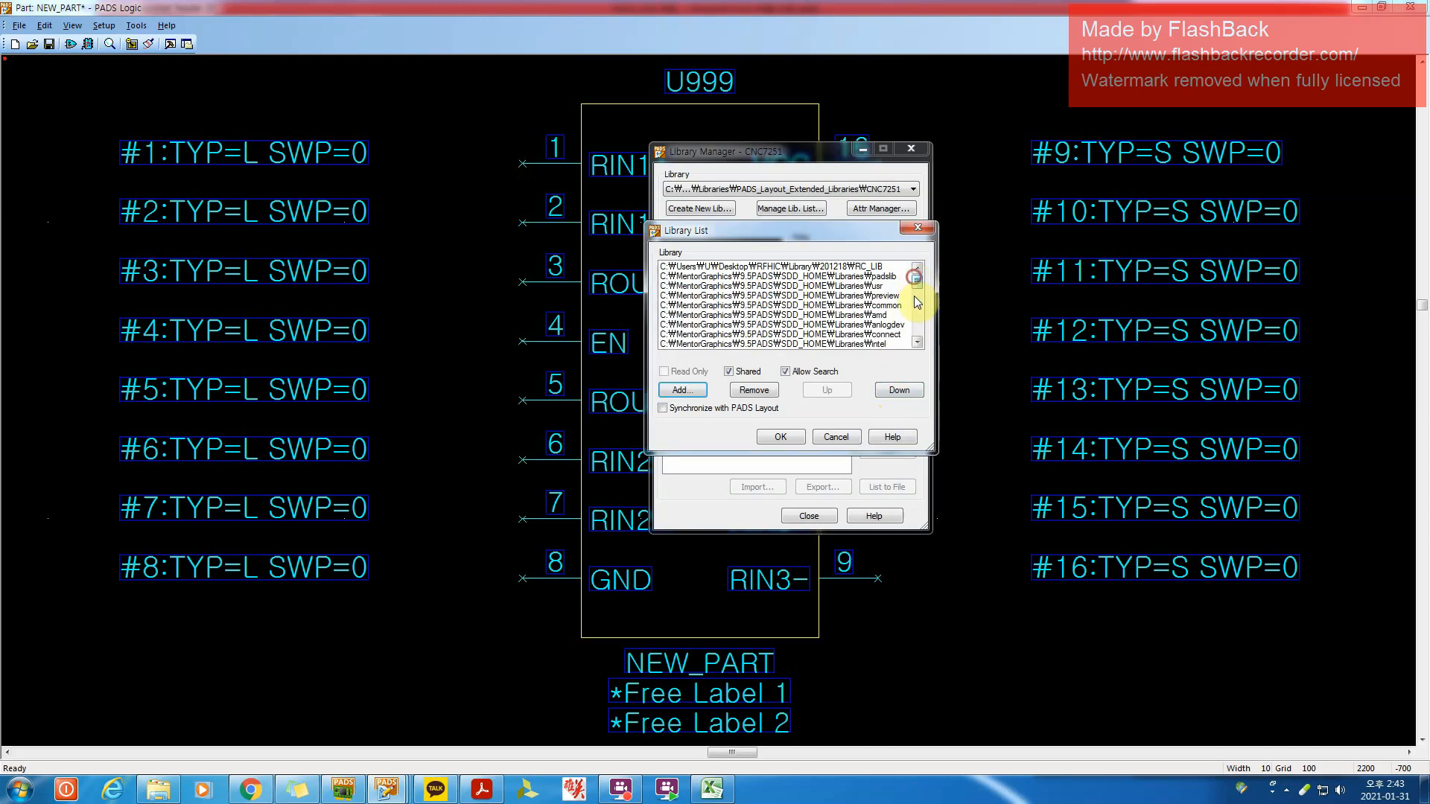
Move the PADS_LIB_TEST library from the end to the first place in the library list and accept the order
left_click_drag(918, 302, 918, 342)
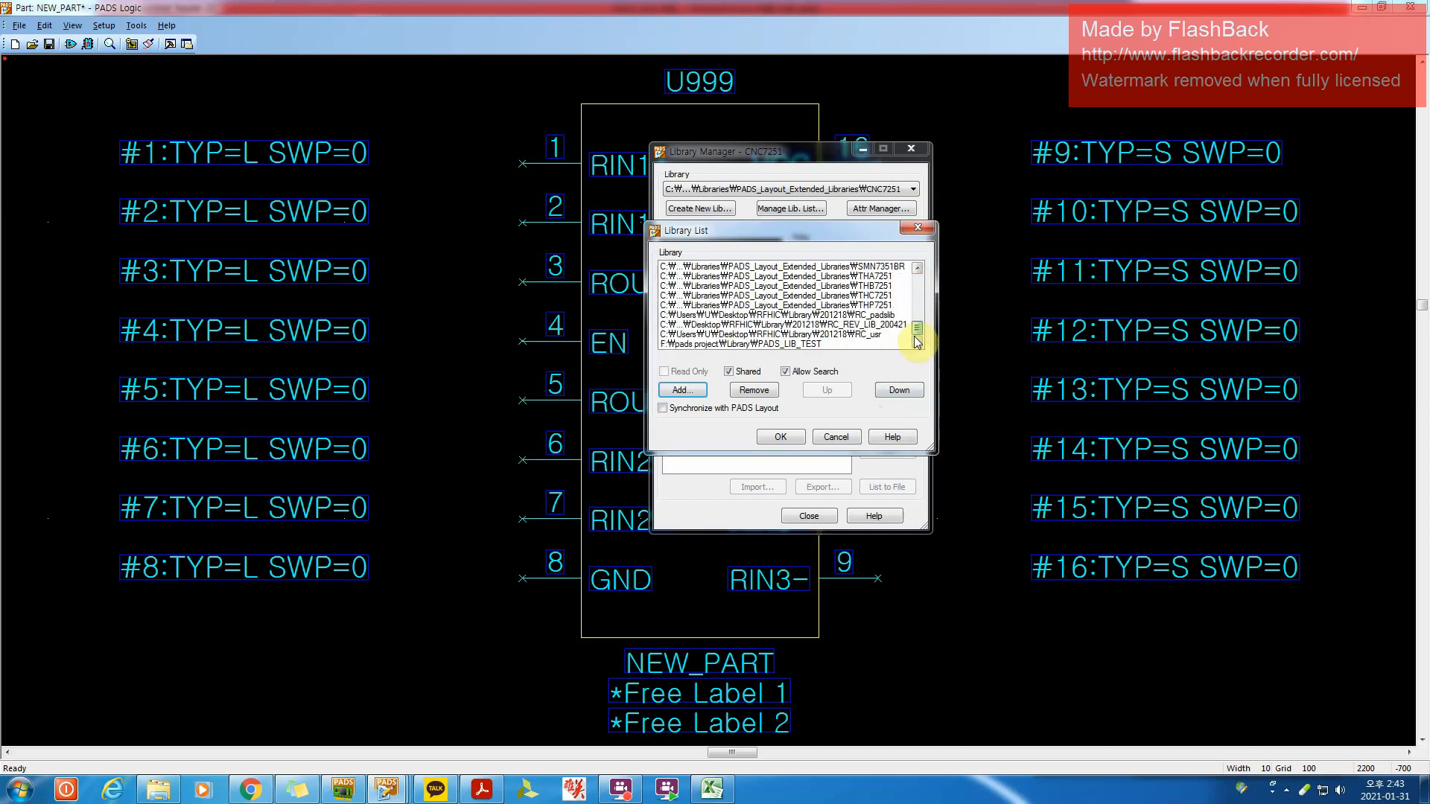
left_click(834, 345)
left_click(821, 395)
left_click(822, 395)
left_click(822, 395)
left_click(821, 395)
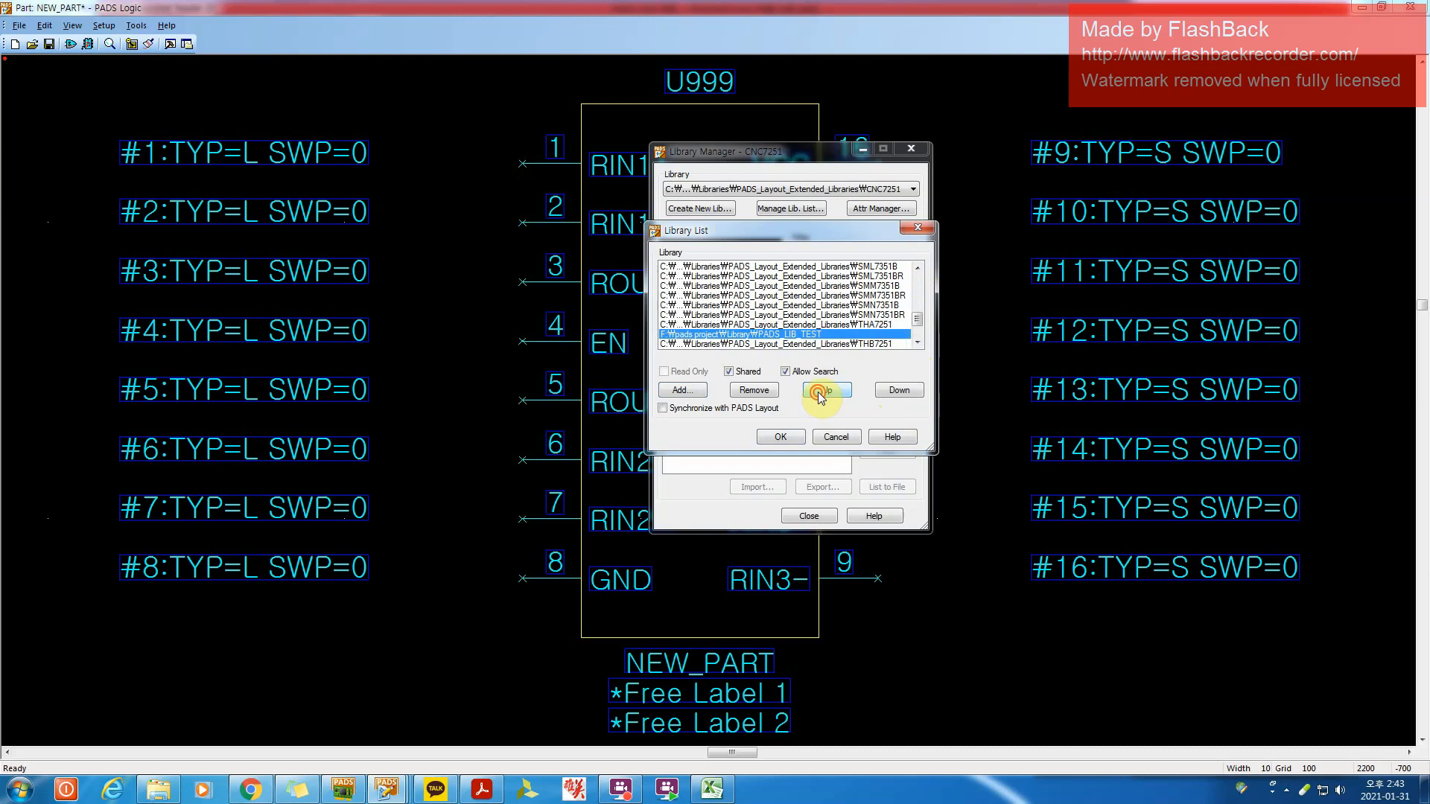
left_click(821, 395)
left_click(822, 395)
left_click(821, 394)
left_click(821, 395)
left_click(821, 394)
left_click(822, 394)
left_click(821, 394)
left_click(822, 393)
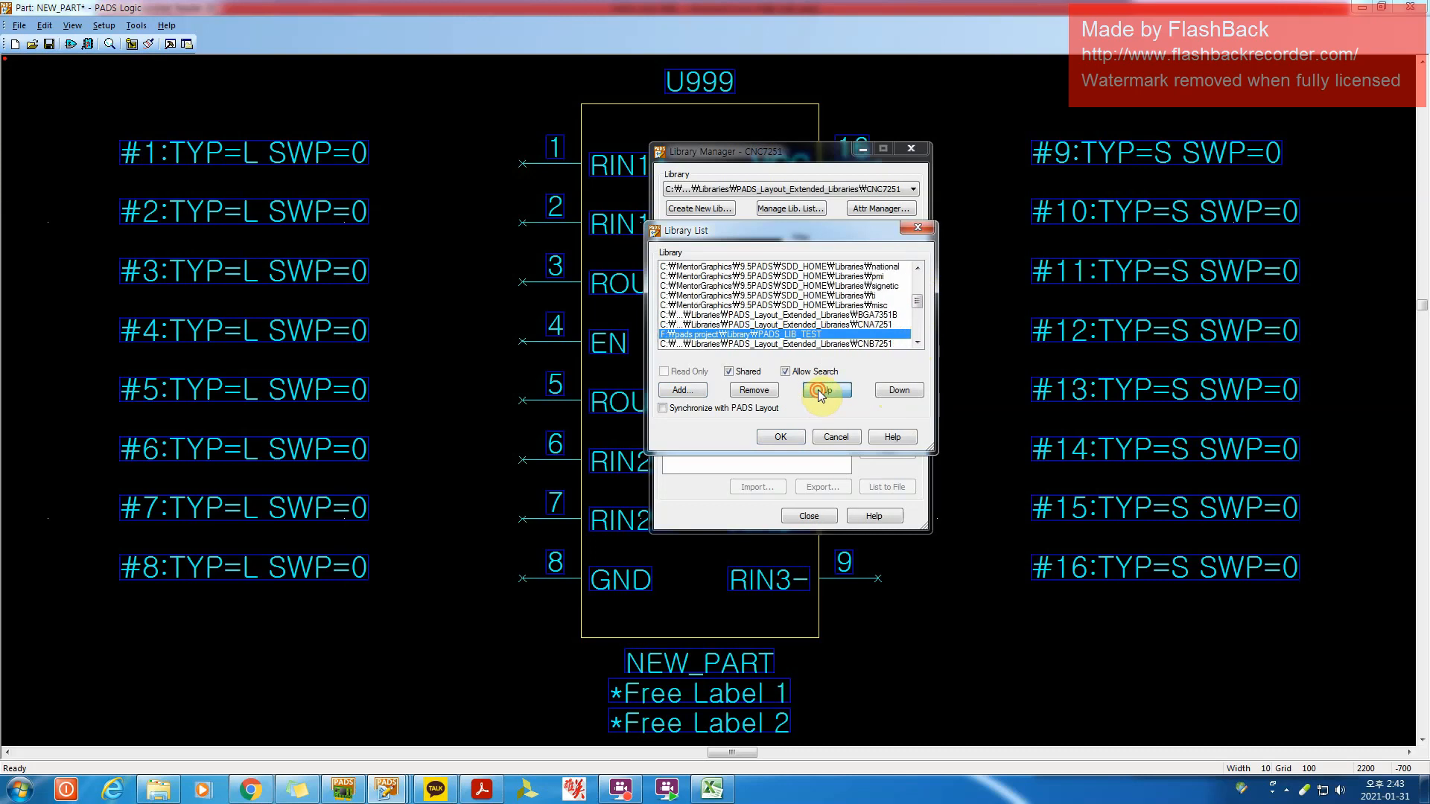
left_click(821, 393)
left_click(822, 393)
left_click(821, 393)
left_click(821, 393)
left_click(821, 394)
left_click(822, 393)
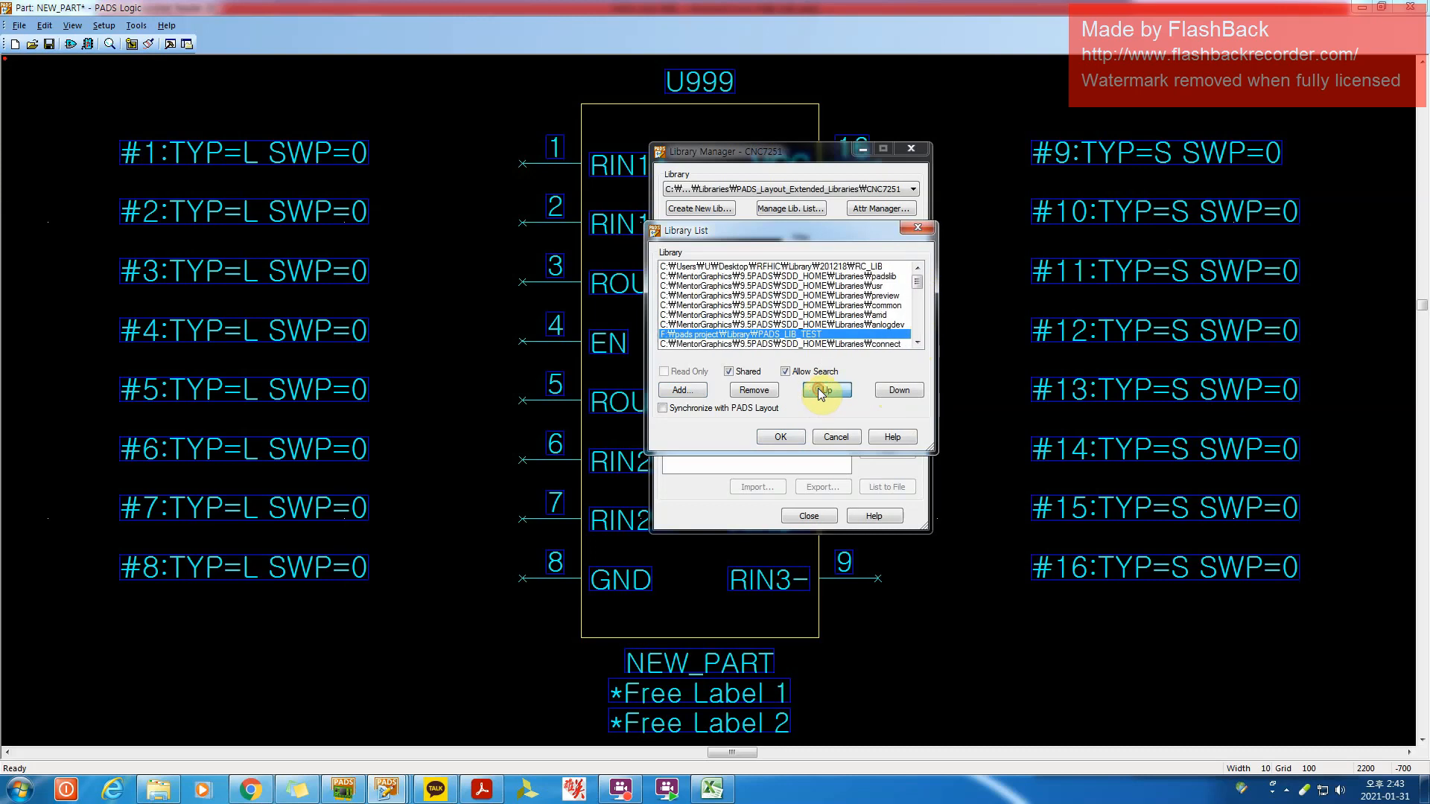
left_click(821, 394)
left_click(821, 393)
left_click(822, 393)
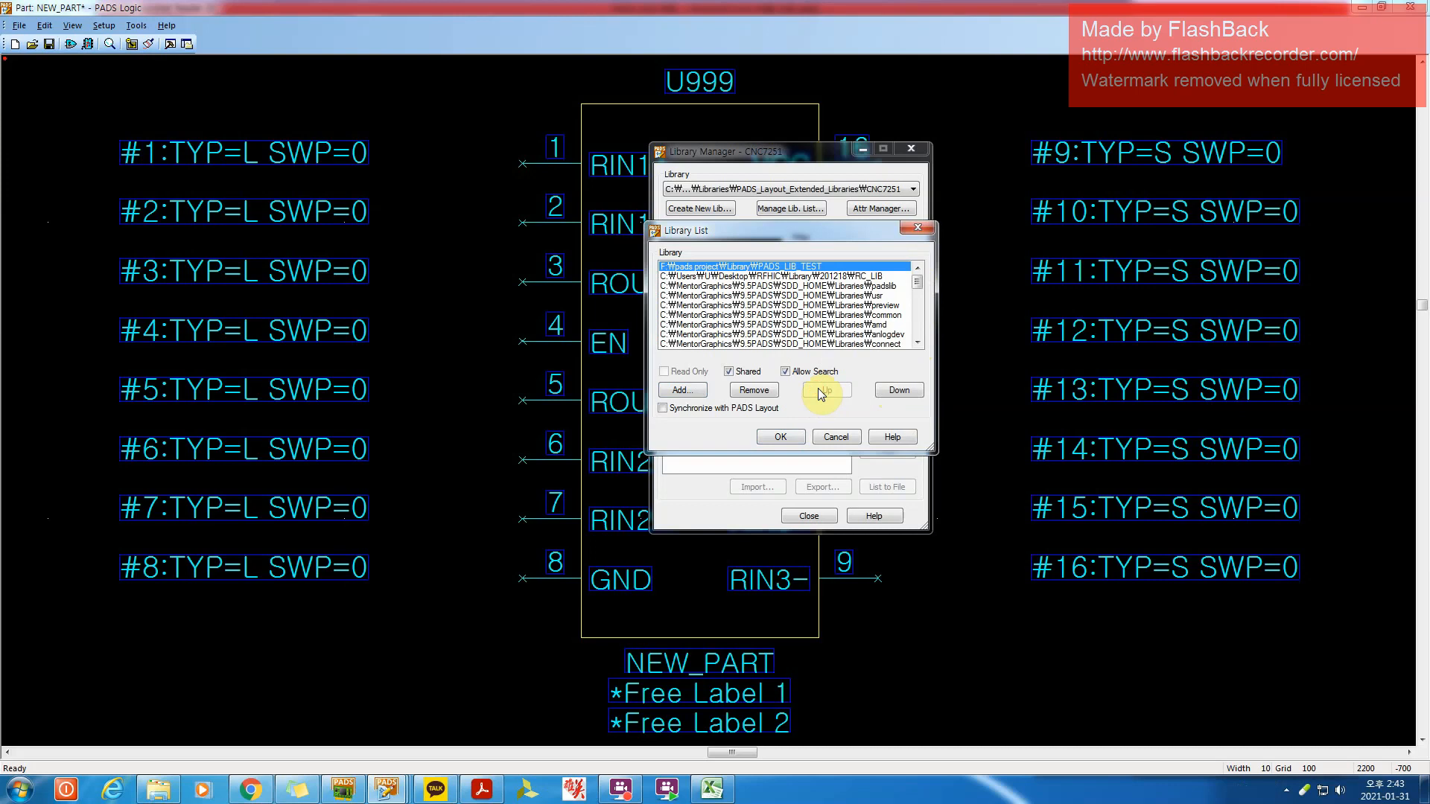
left_click(781, 437)
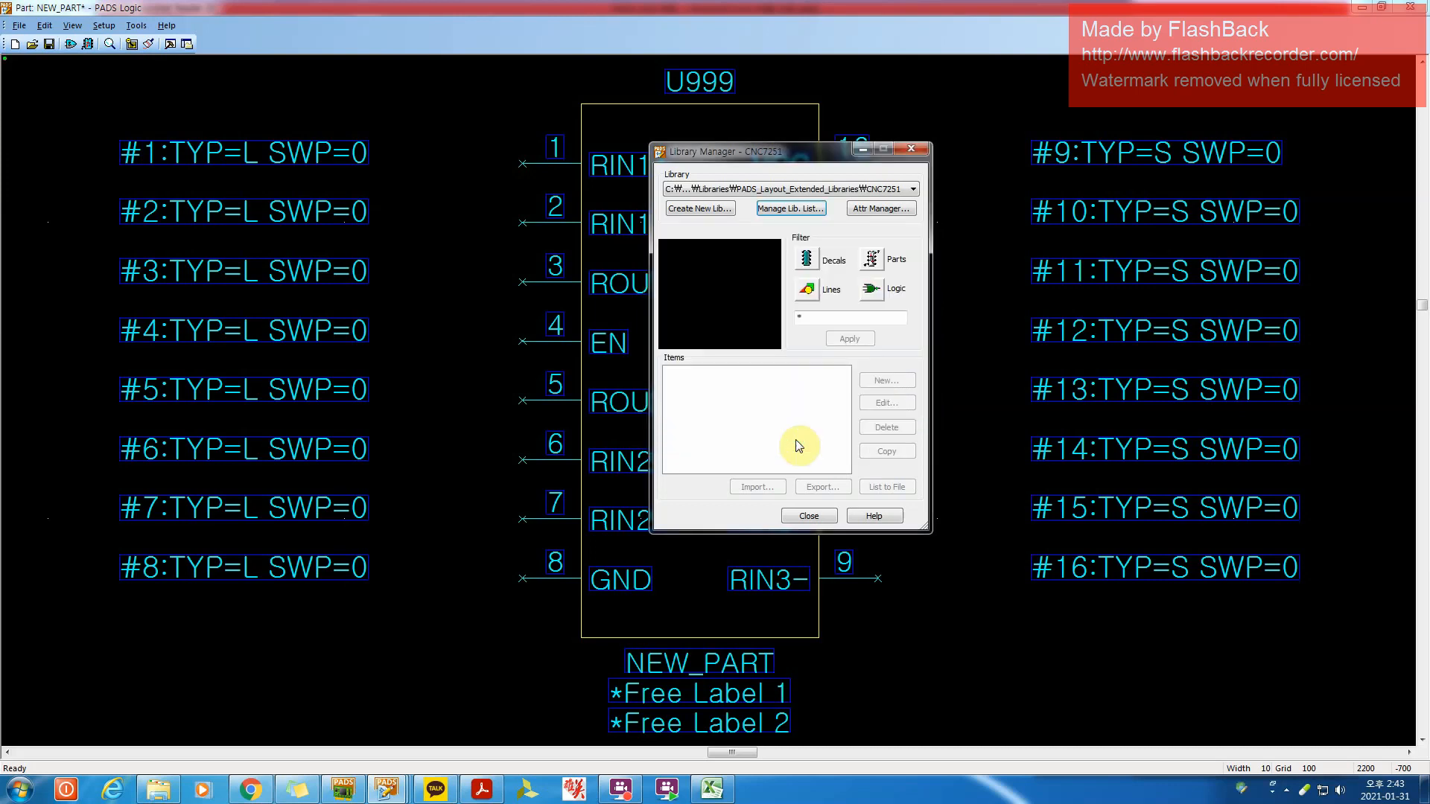
Make PADS_LIB_TEST the active library in the Library Manager and close the manager
left_click(850, 191)
scroll(850, 194, "up", 3)
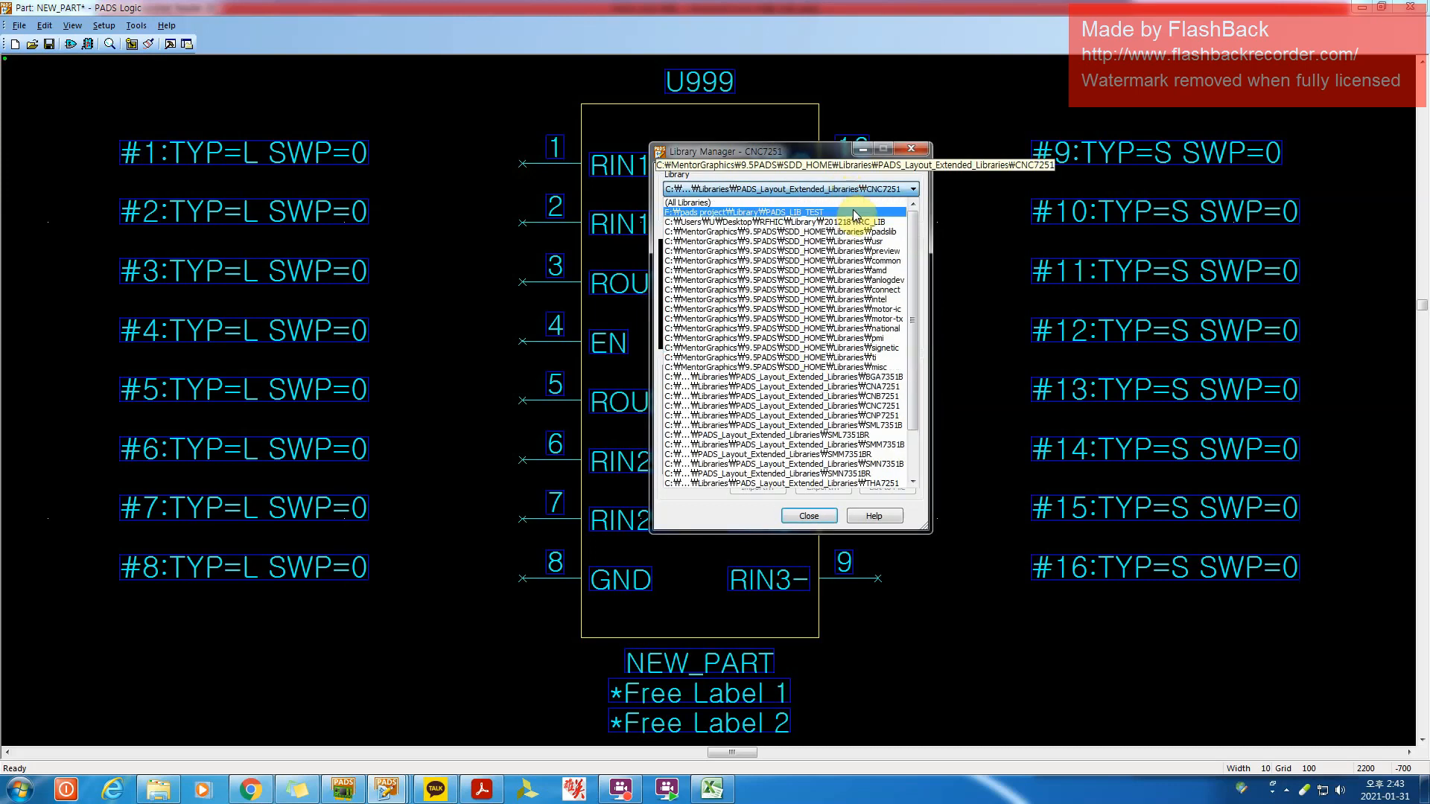
left_click(853, 206)
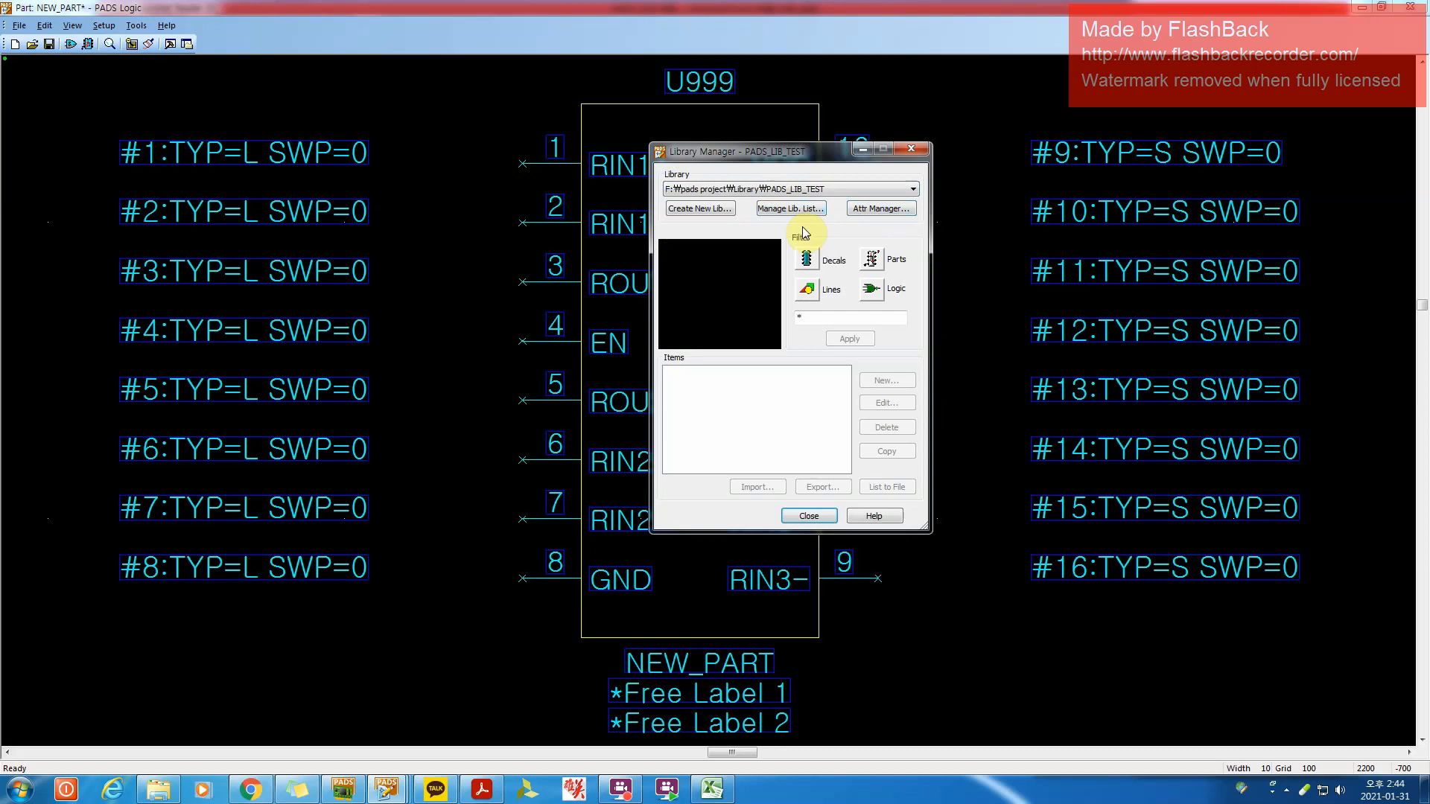
left_click(809, 516)
Save the part and its gate A decal to the PADS_LIB_TEST library, naming both FIN1032MTC, and dismiss the report
left_click(49, 43)
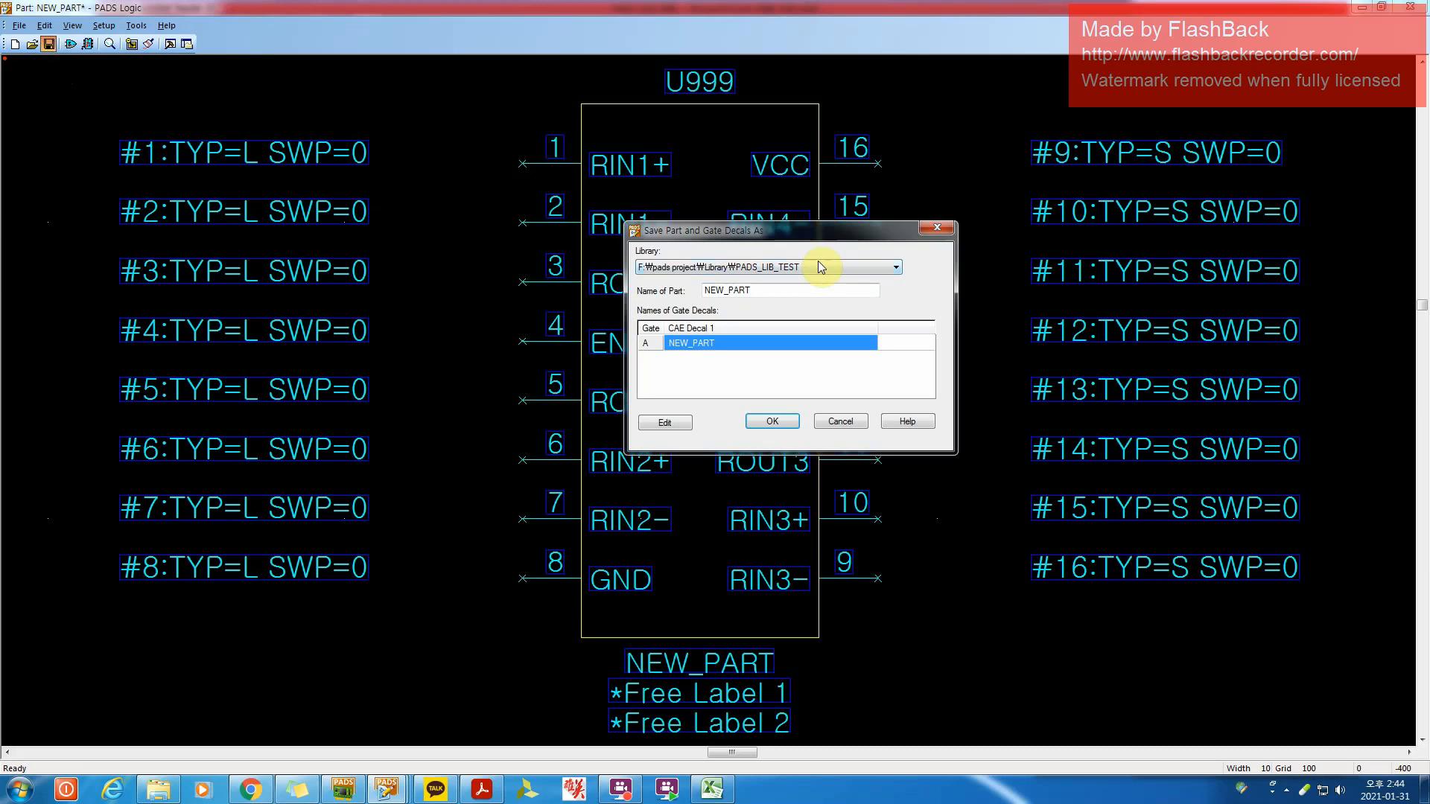
double_click(757, 288)
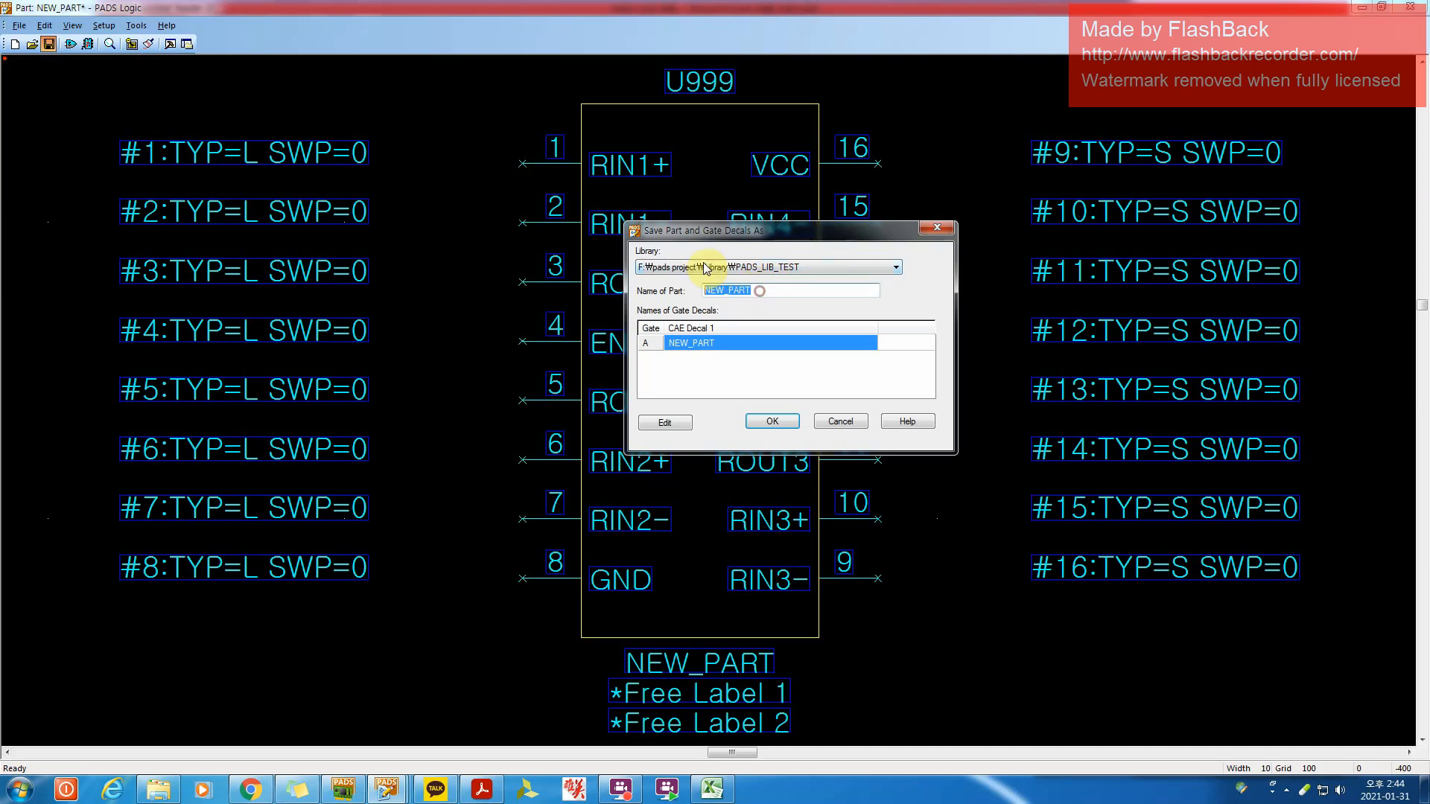
type("FIN1032MTC")
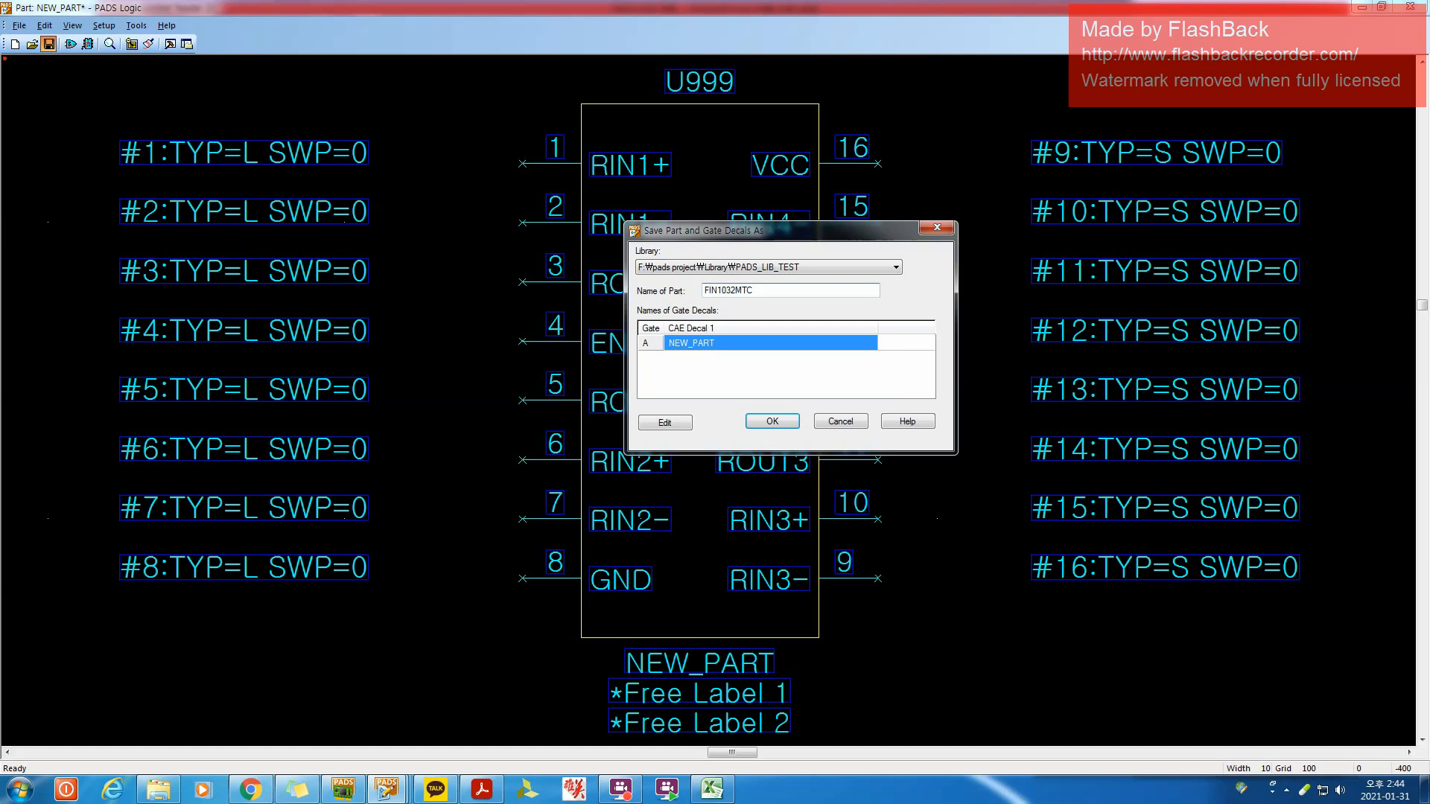
double_click(740, 342)
type("FIN1032MTC")
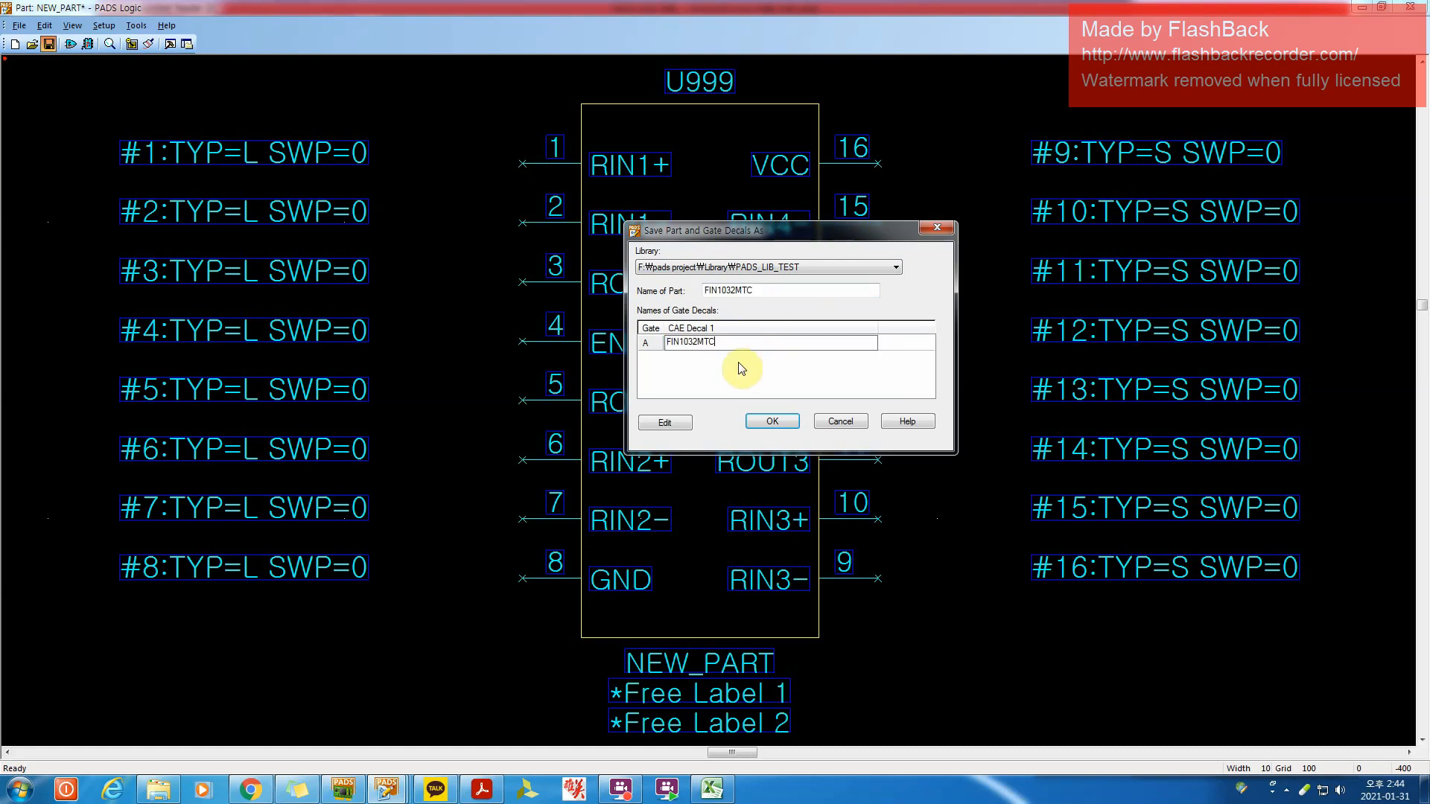
left_click(741, 369)
left_click(773, 423)
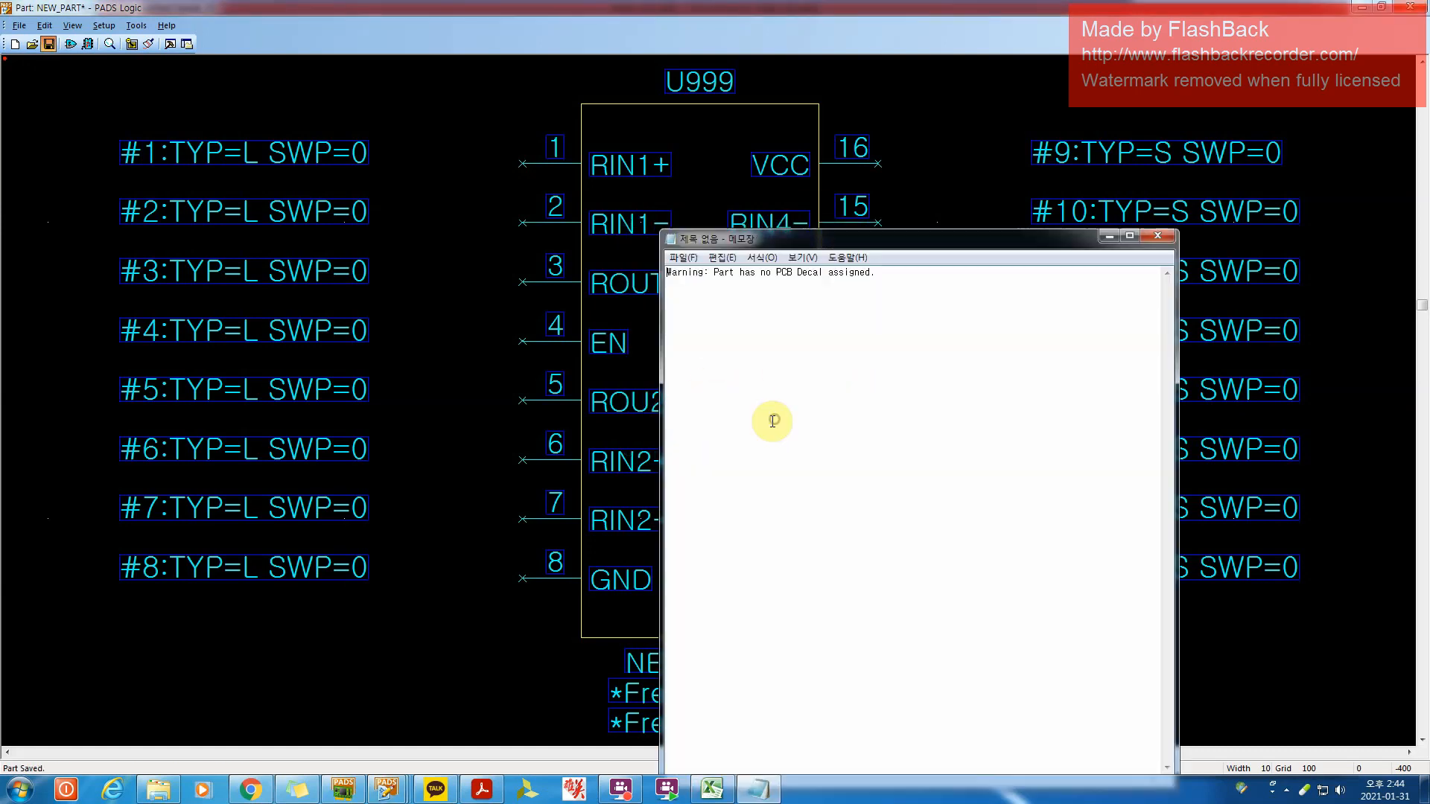
left_click(1156, 236)
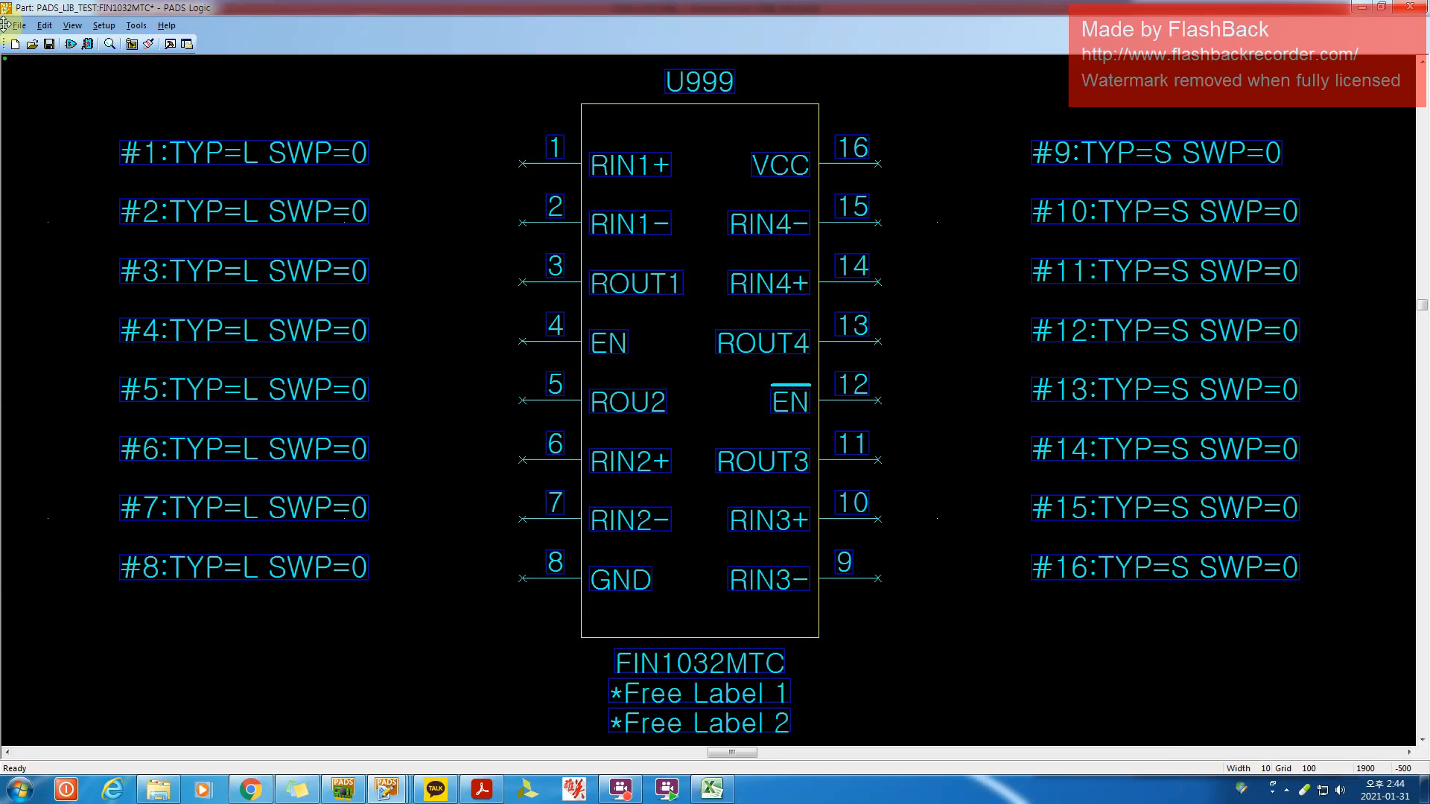
Search the PADS_LIB_TEST library for part types matching FIN* in the Library Manager
left_click(19, 26)
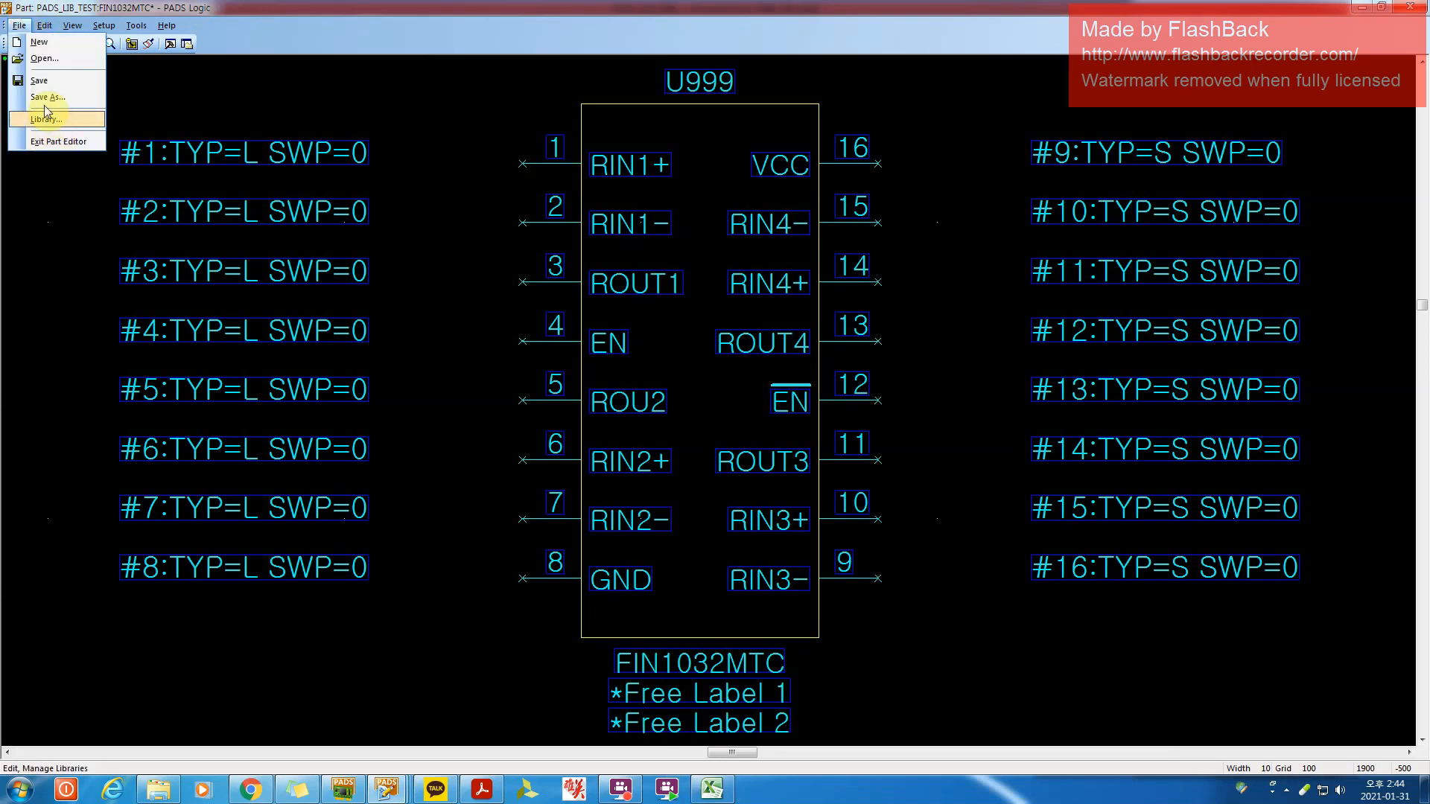
left_click(46, 121)
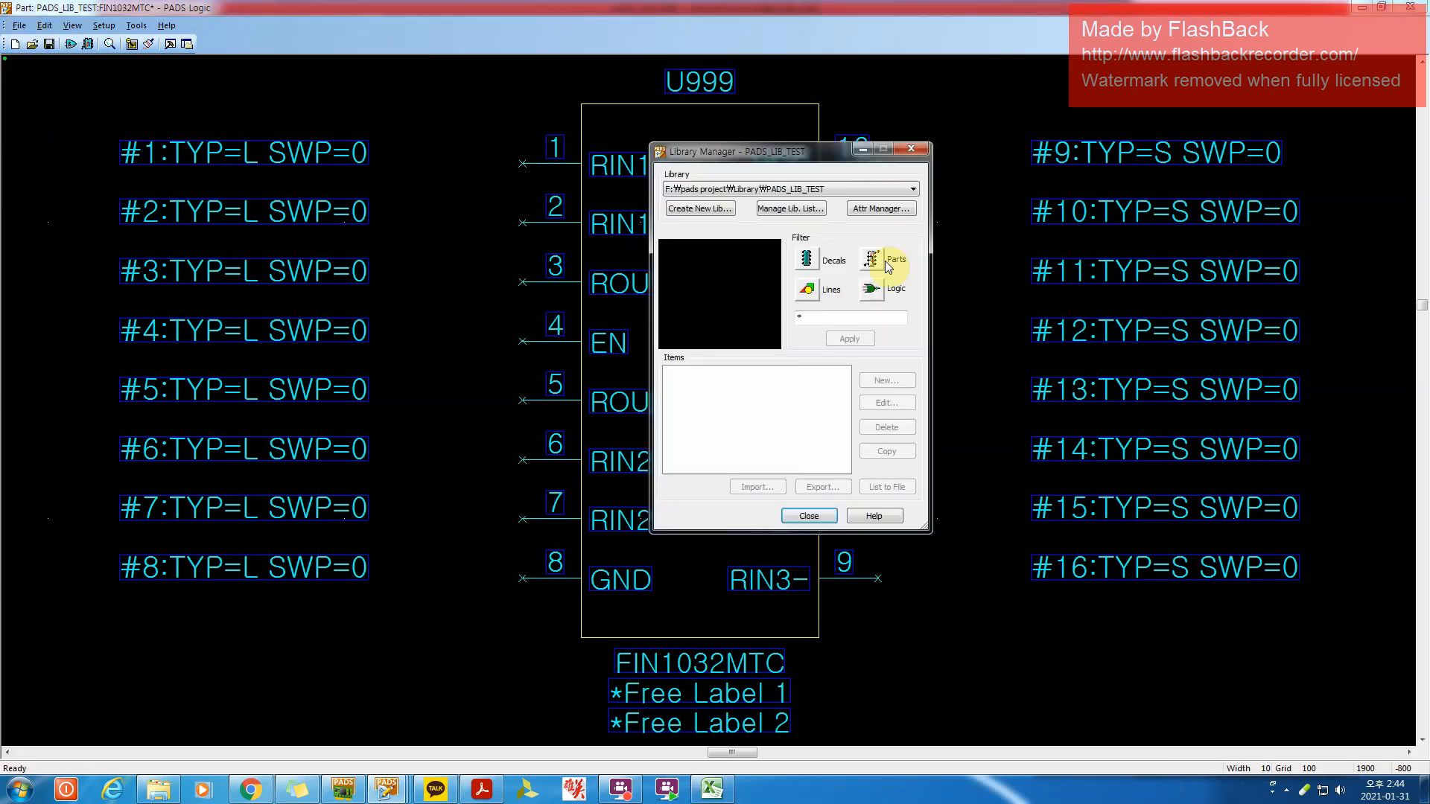
left_click(797, 315)
type("FIN*")
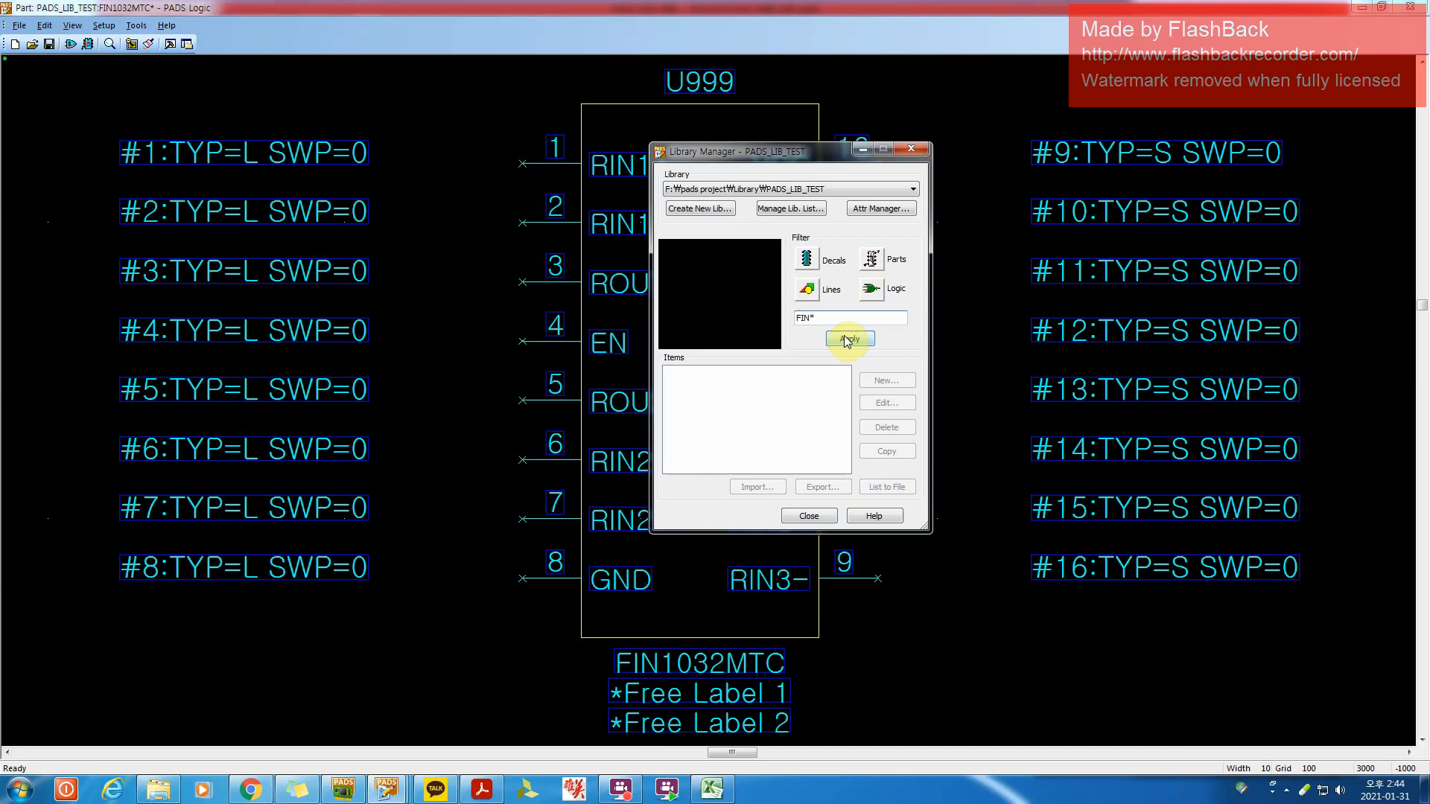
left_click(847, 340)
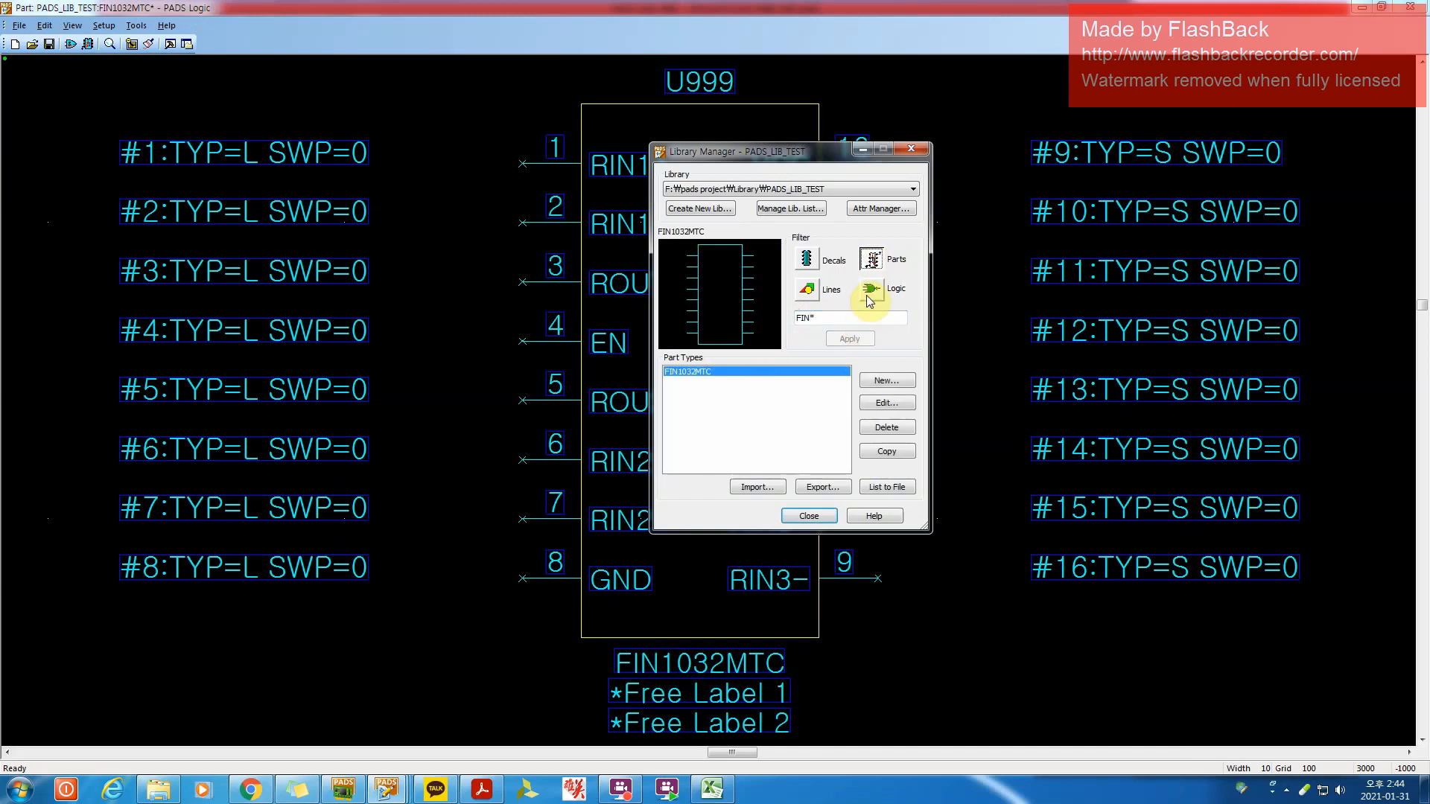
left_click(828, 516)
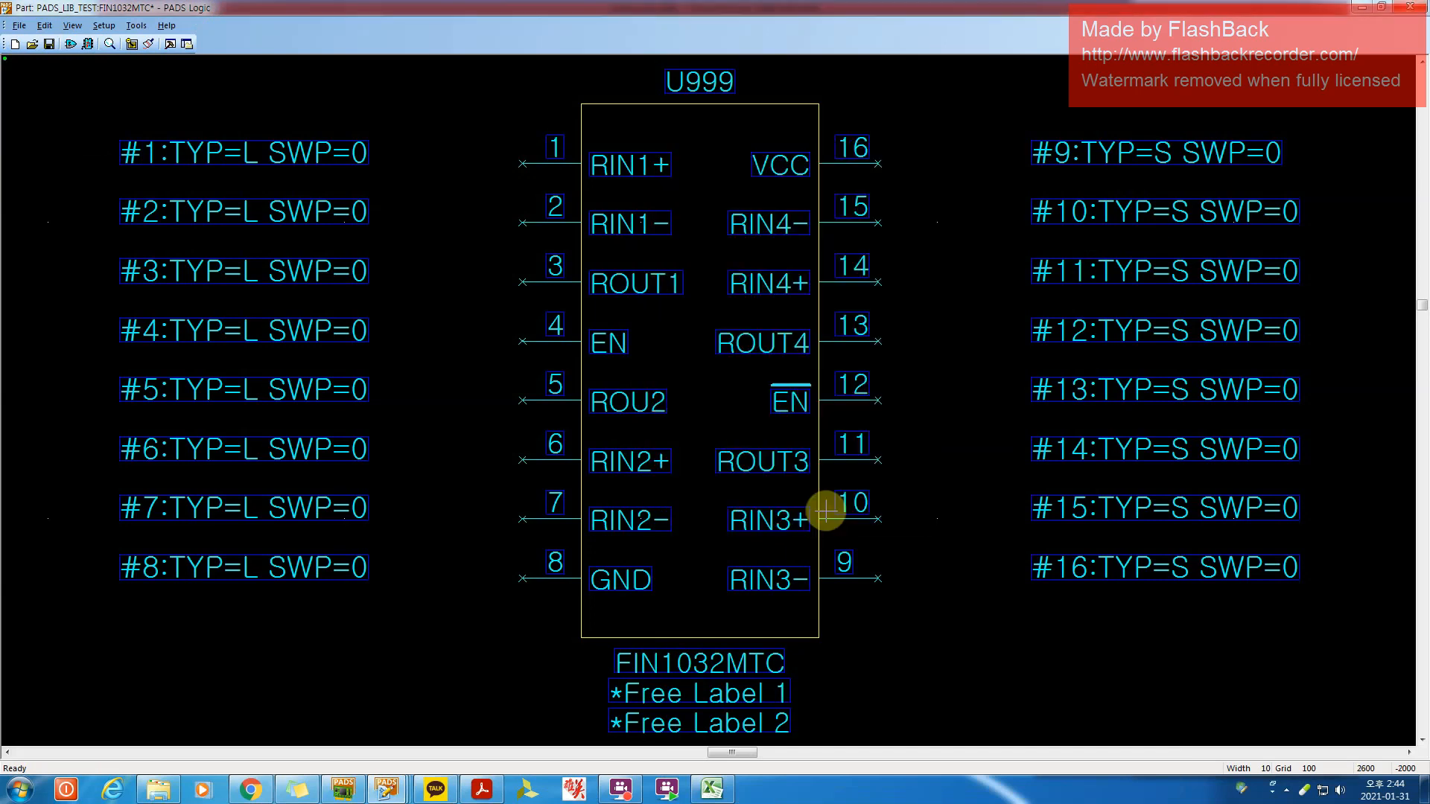
Exit the Part Editor and place one FIN1032MTC from PADS_LIB_TEST in zone C4 of the schematic sheet
left_click(20, 26)
left_click(61, 140)
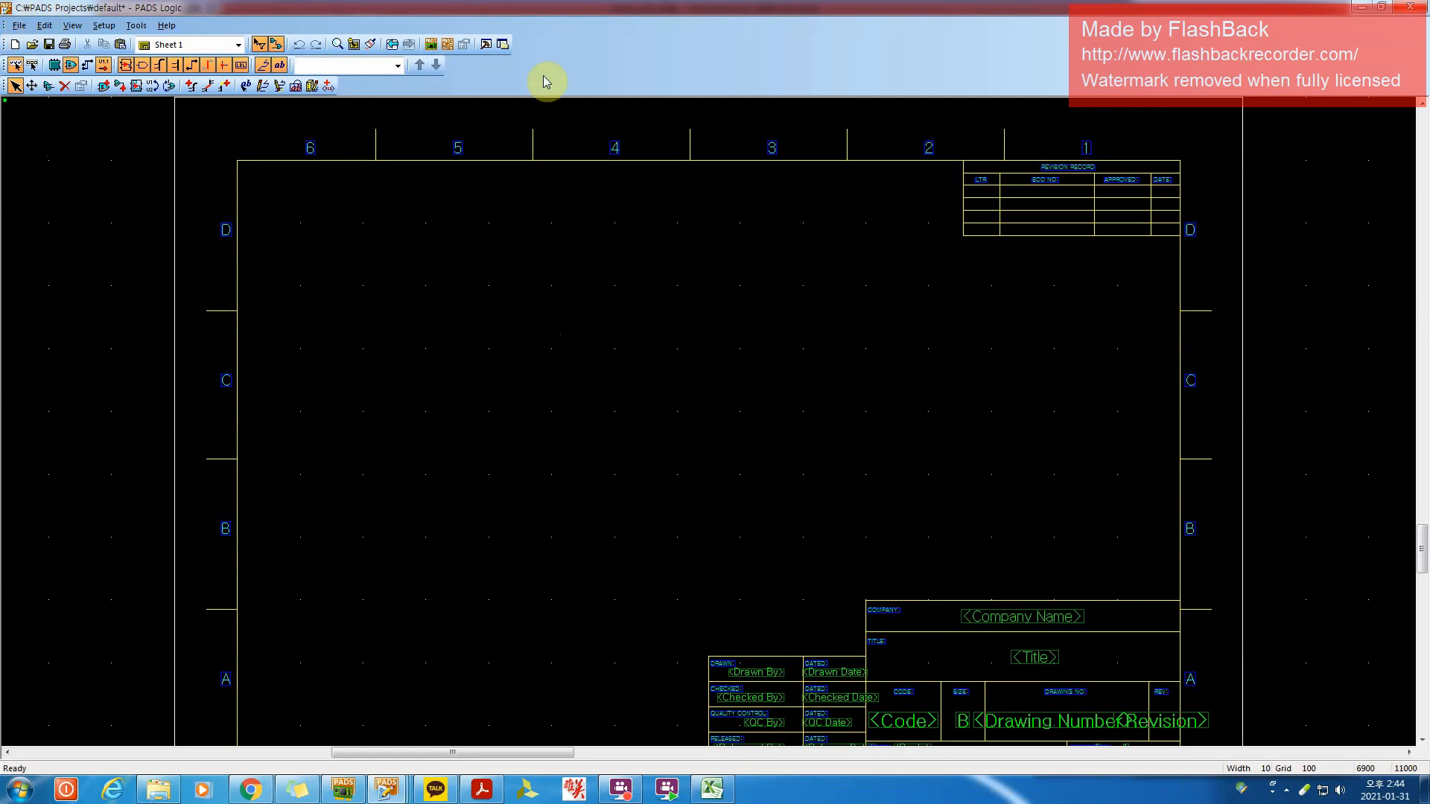
left_click(105, 89)
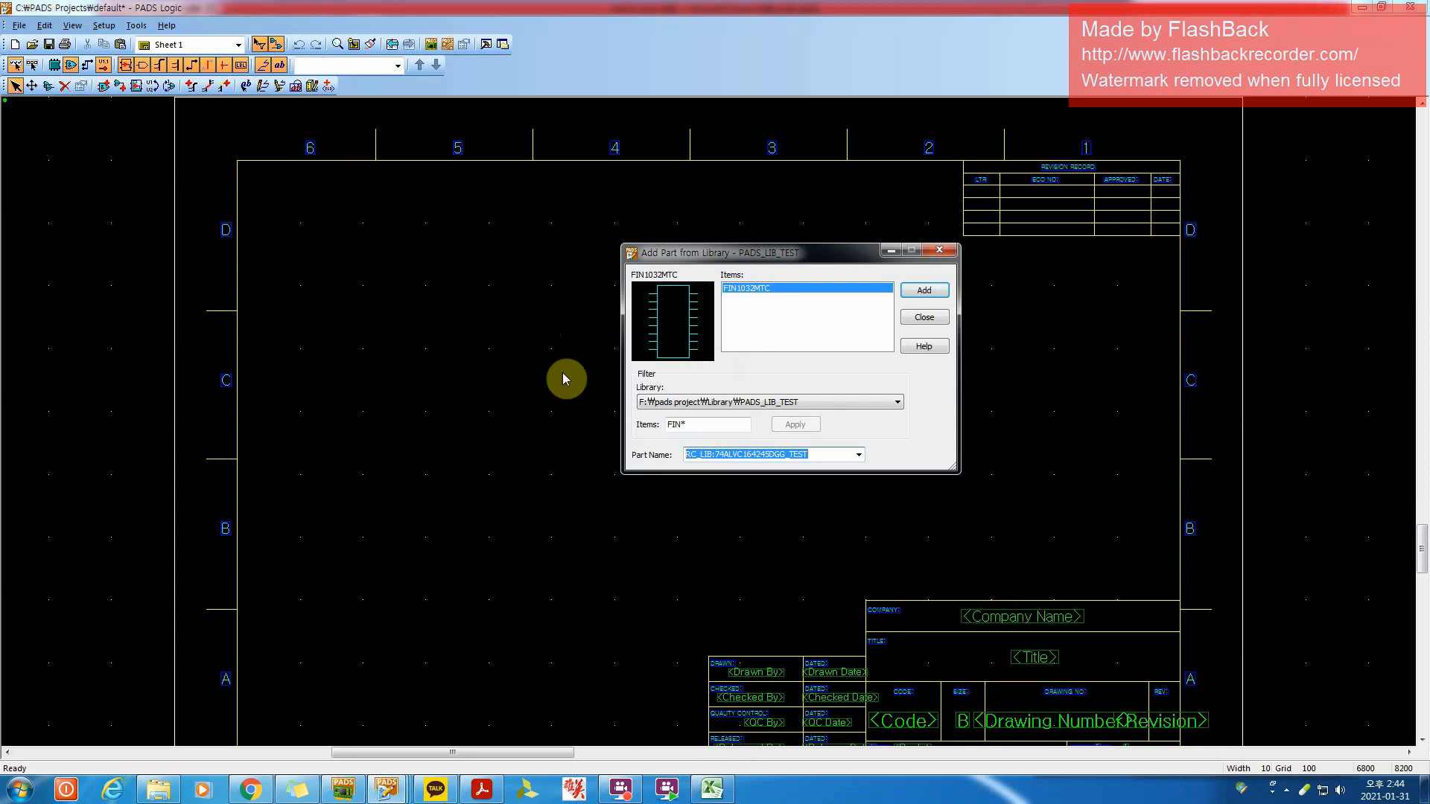
left_click_drag(786, 259, 888, 263)
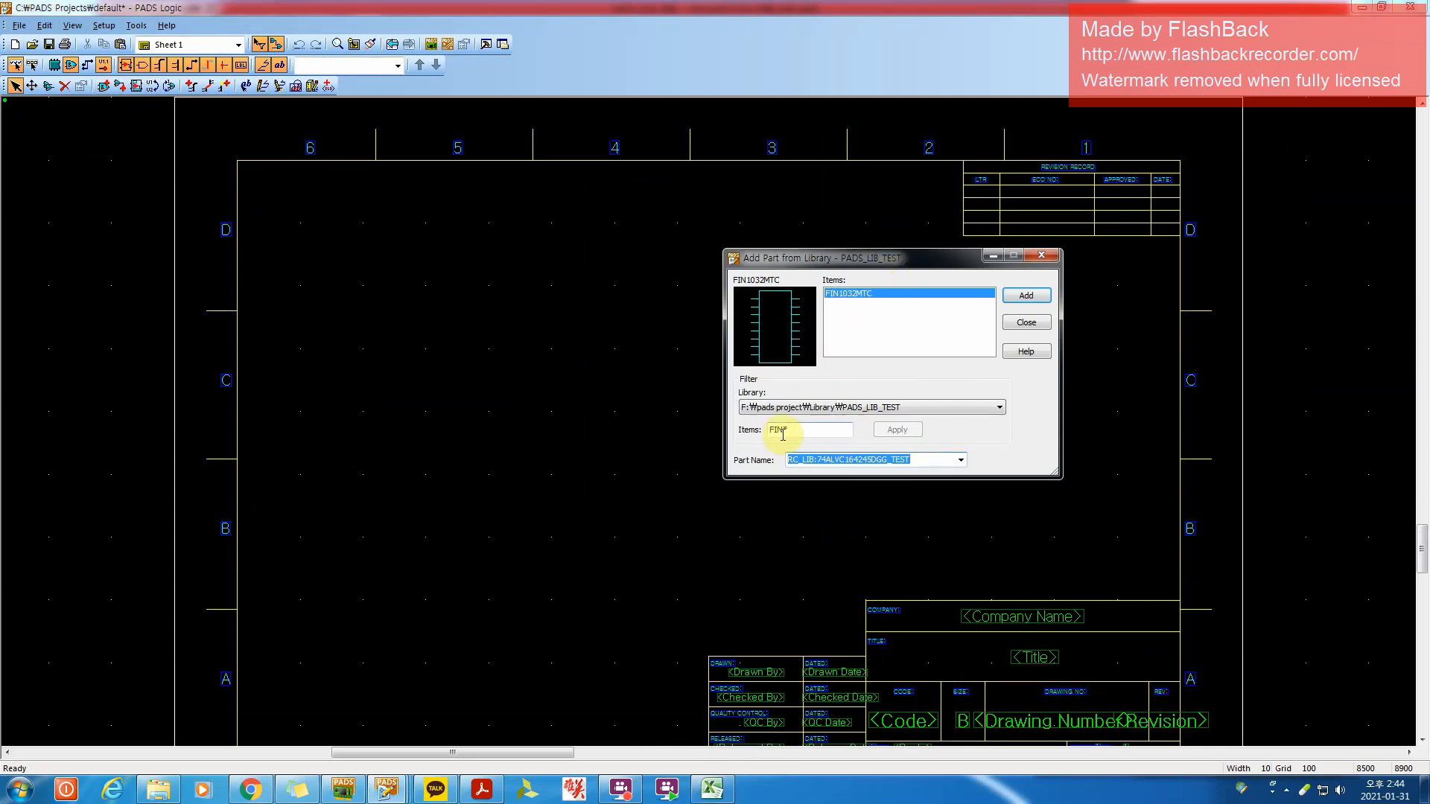
left_click(783, 434)
left_click(854, 298)
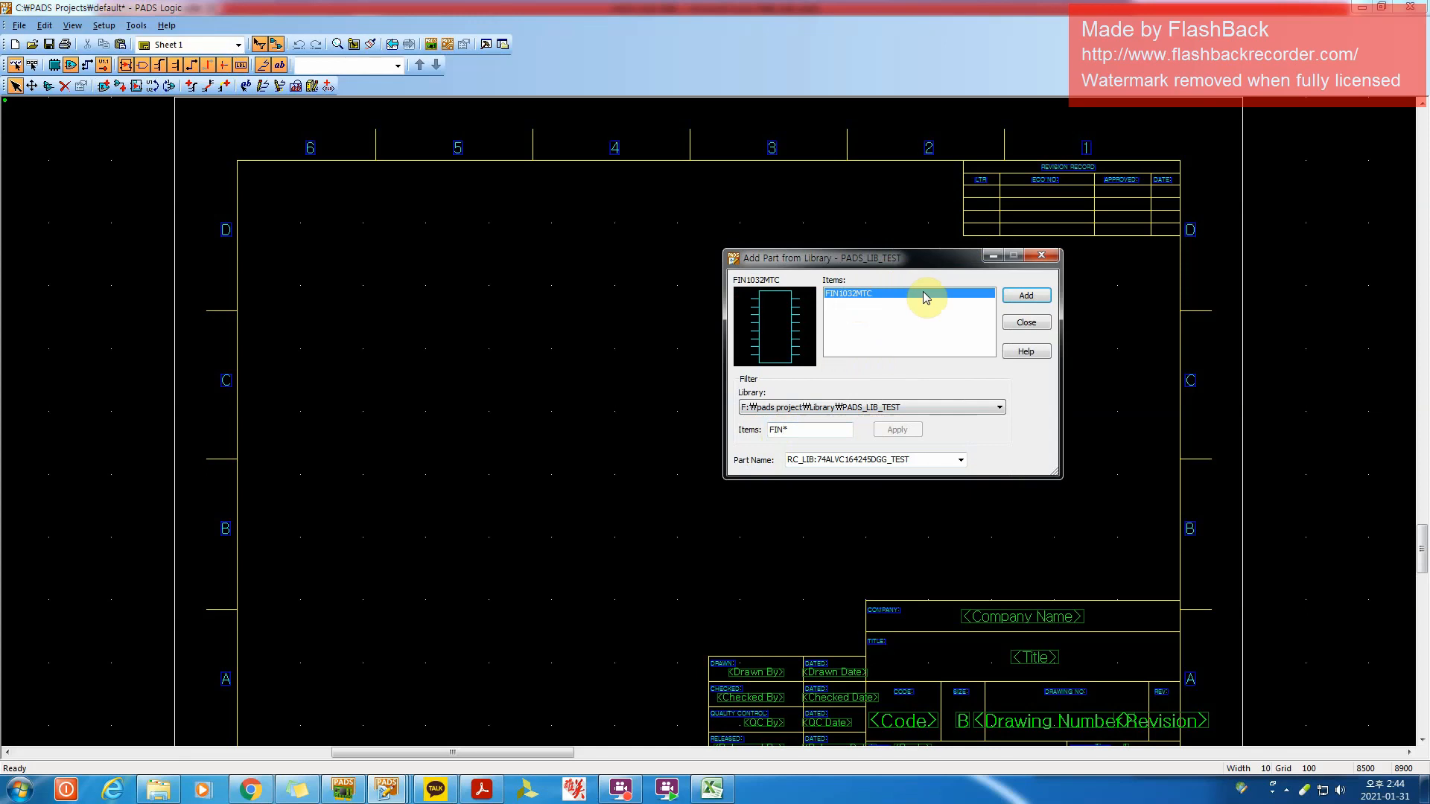
left_click(1026, 298)
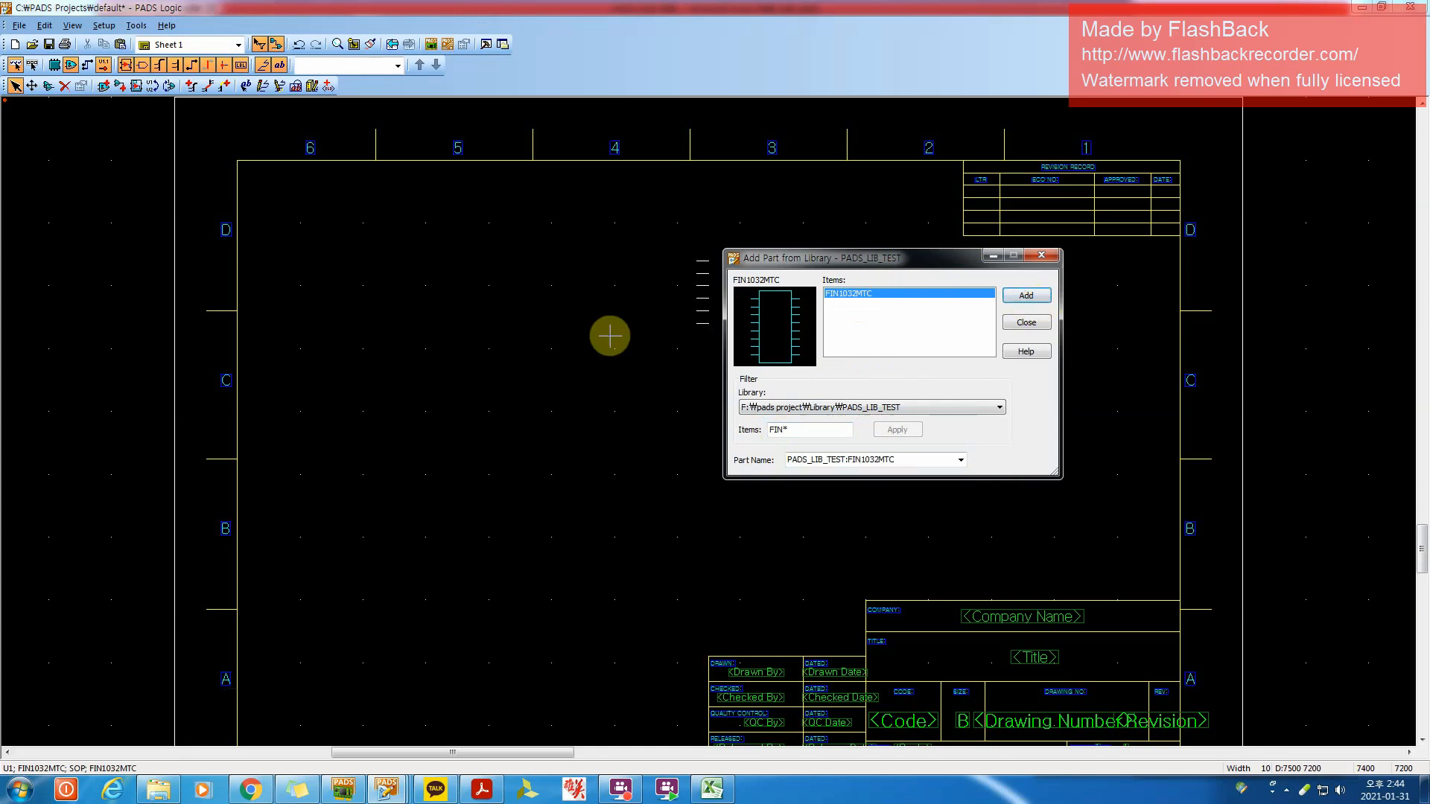
left_click(537, 453)
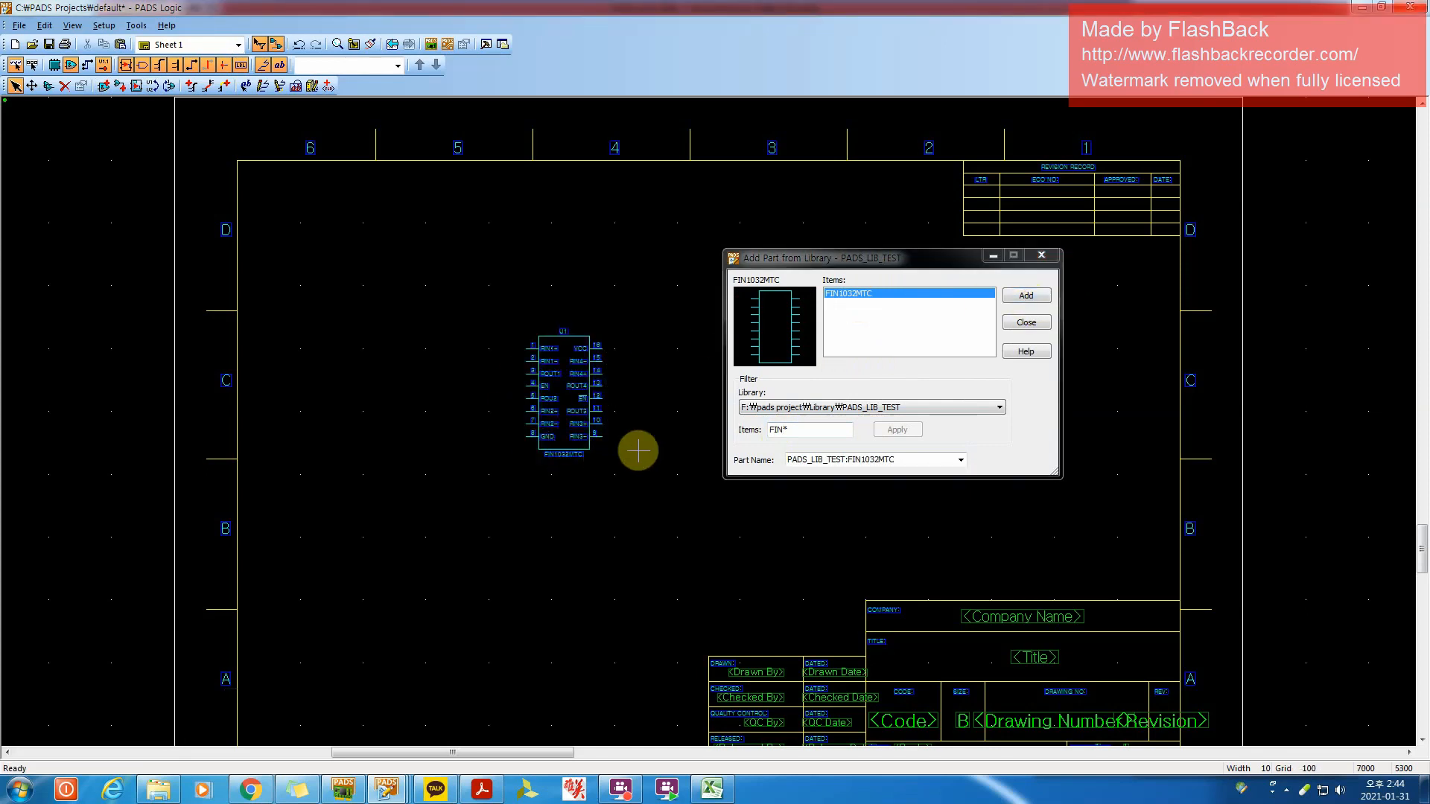
left_click(1026, 322)
Copy the placed FIN1032MTC part U1 and paste the duplicate beside it, to its right
scroll(547, 363, "up", 3)
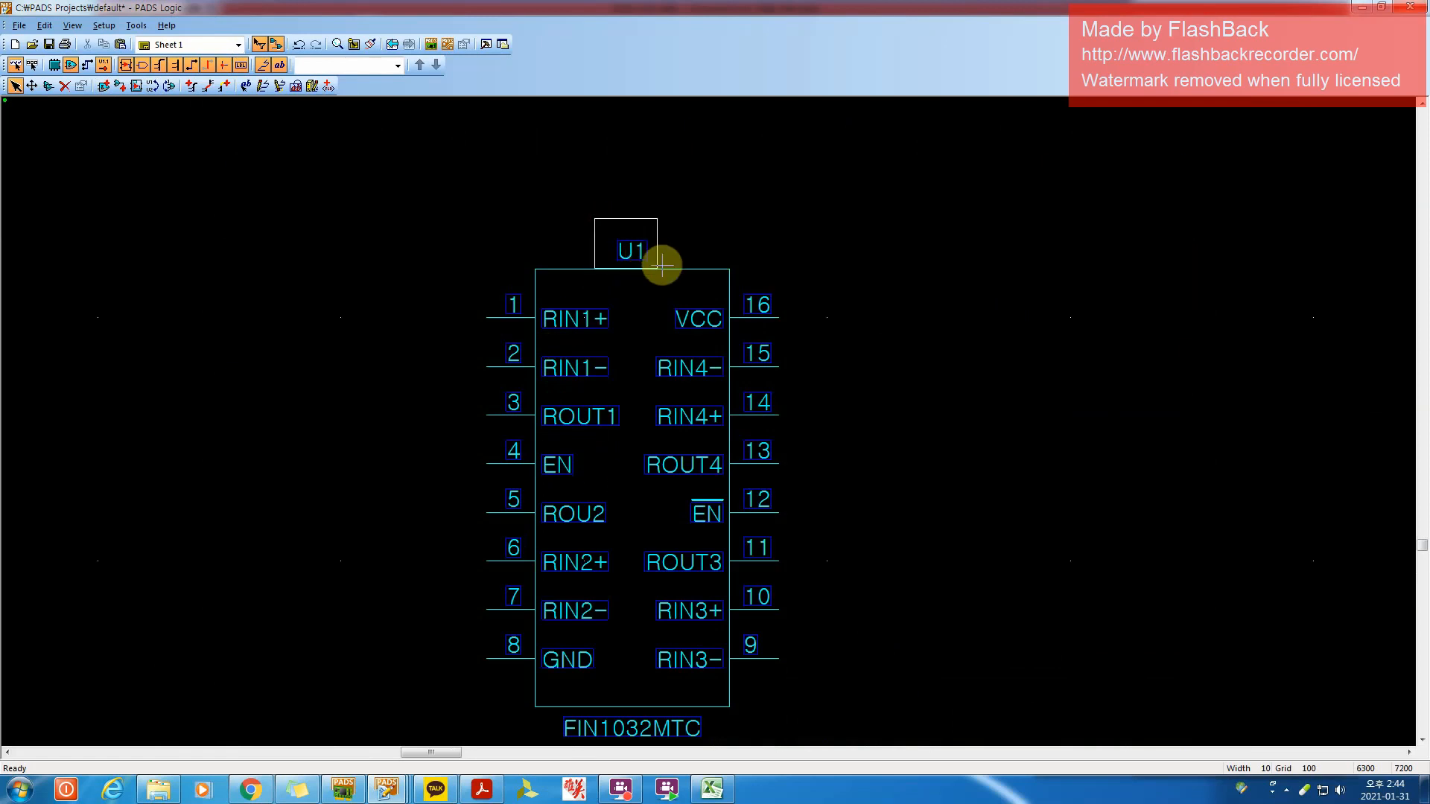
left_click_drag(662, 265, 597, 223)
scroll(716, 294, "down", 1)
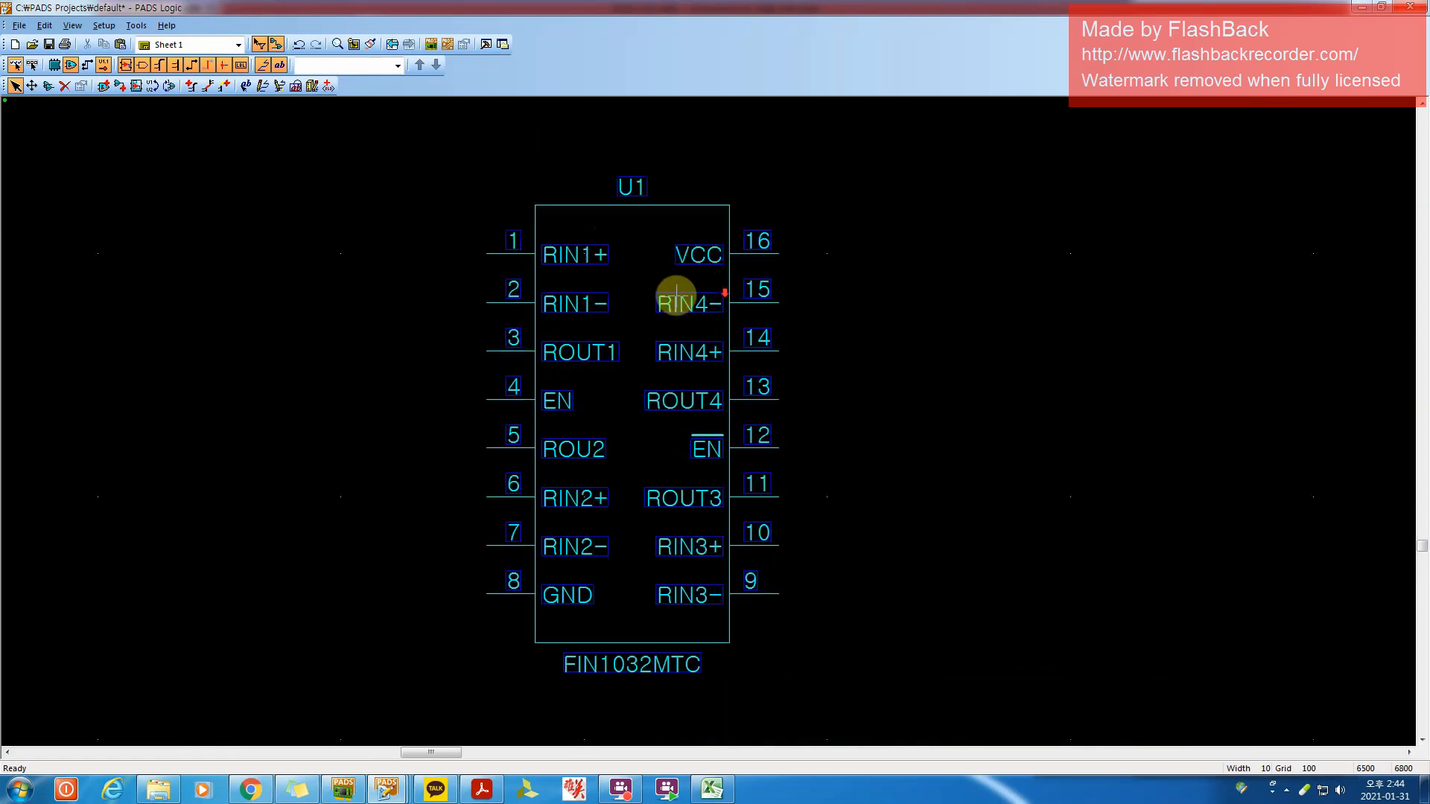
left_click(656, 287)
key("ctrl+c")
key("ctrl+v")
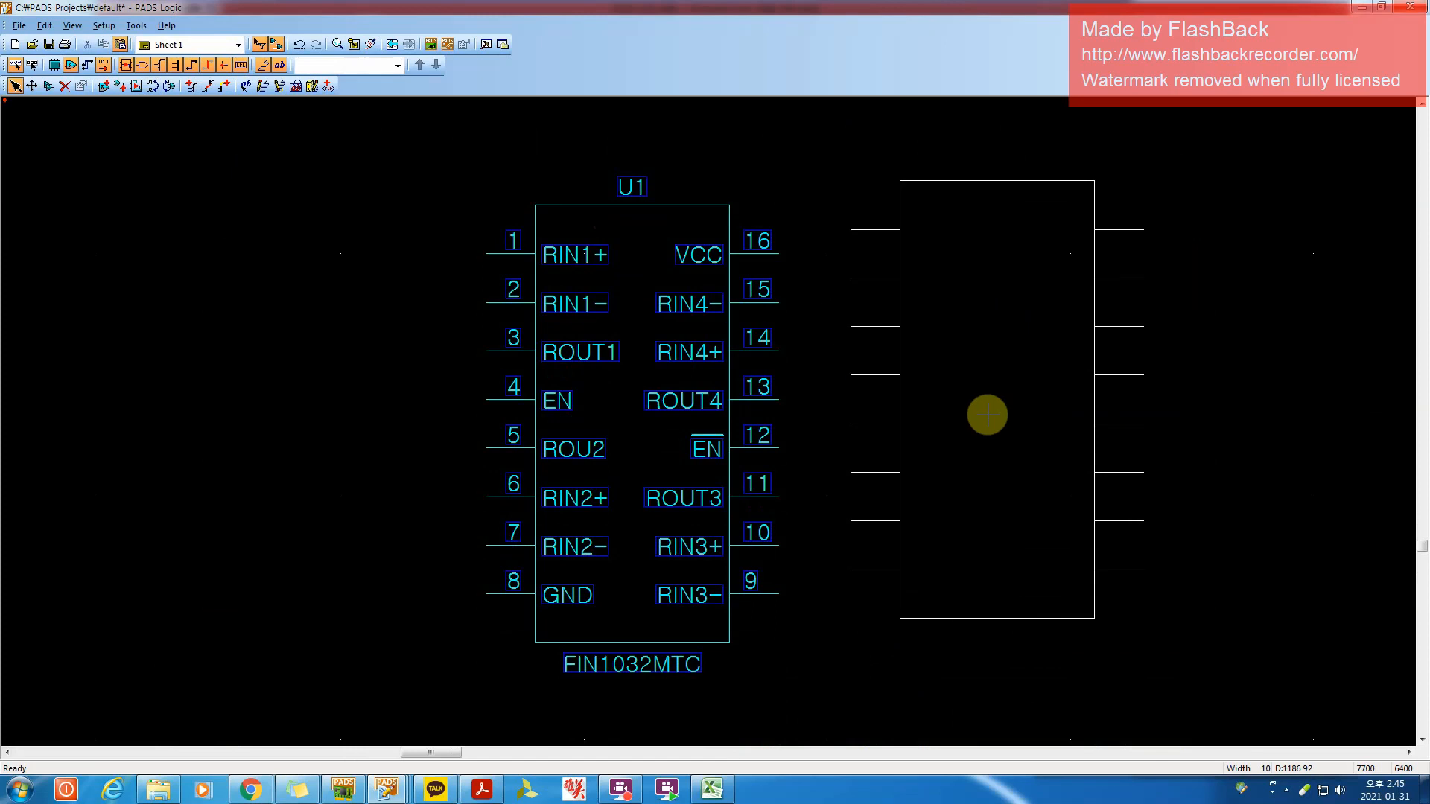
left_click(994, 430)
left_click(1109, 152)
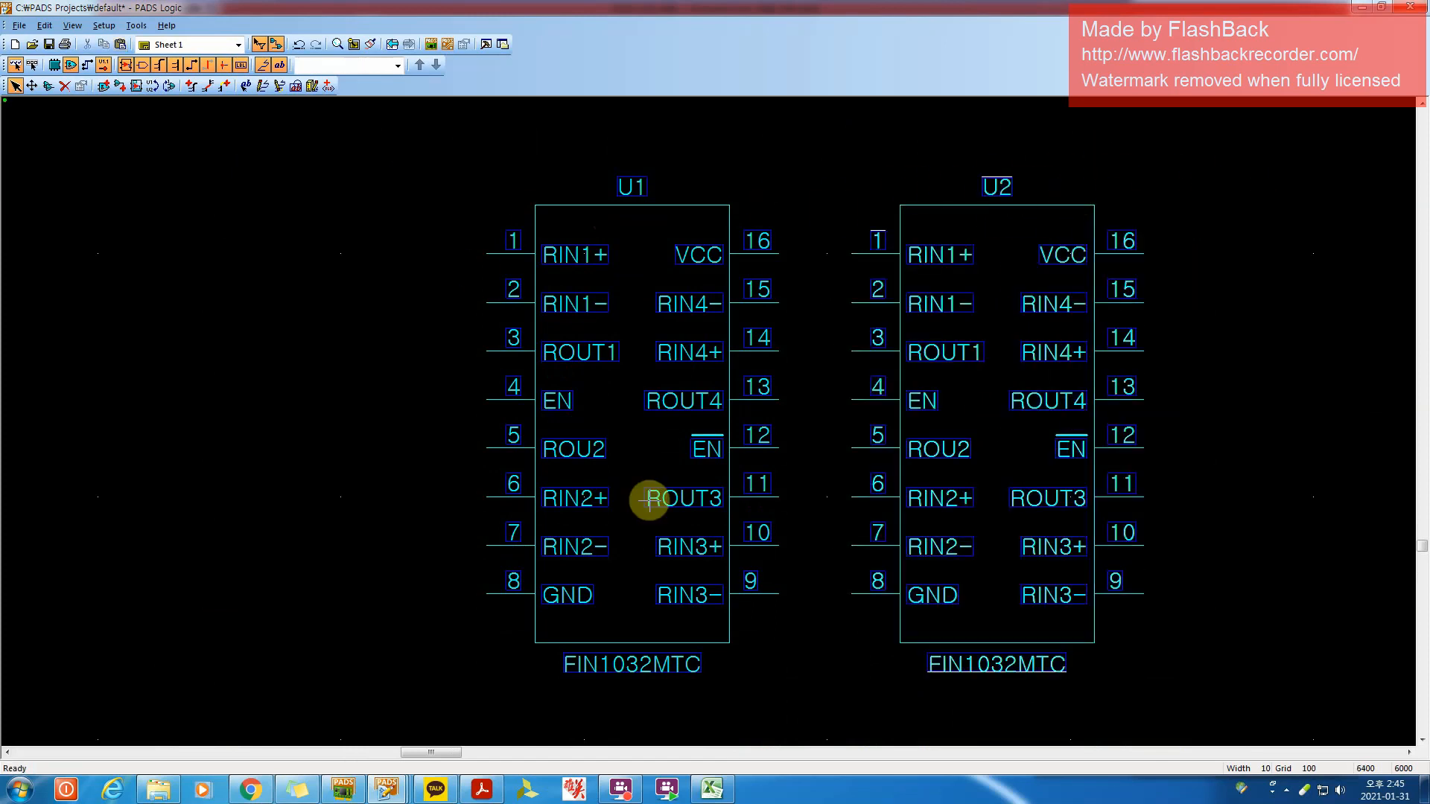
Delete the duplicated FIN1032MTC part U2 from the schematic
middle_click_drag(1045, 334, 1006, 456)
scroll(670, 412, "up", 3, "ctrl")
left_click(792, 425)
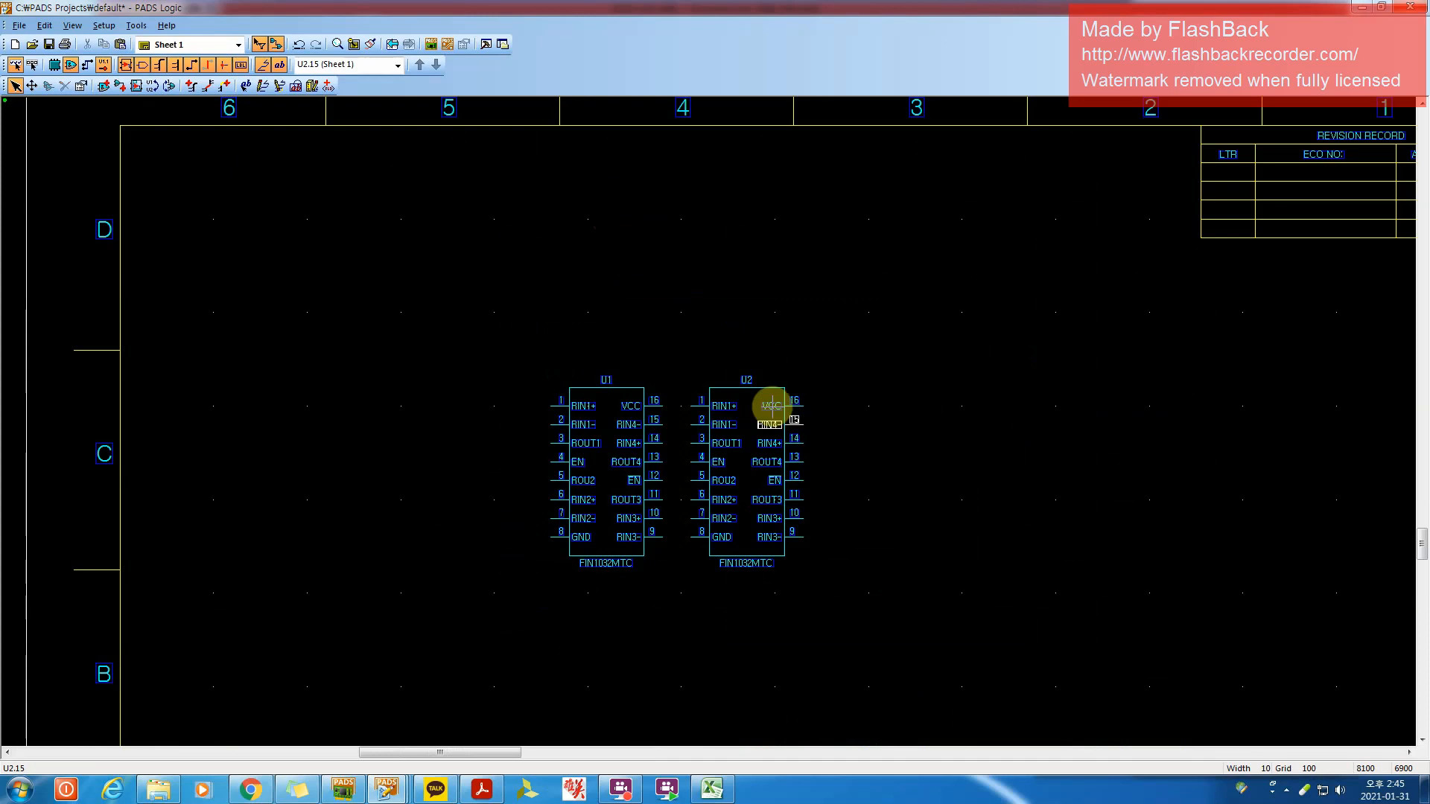
left_click(756, 393)
key("Delete")
scroll(511, 412, "up", 4, "ctrl")
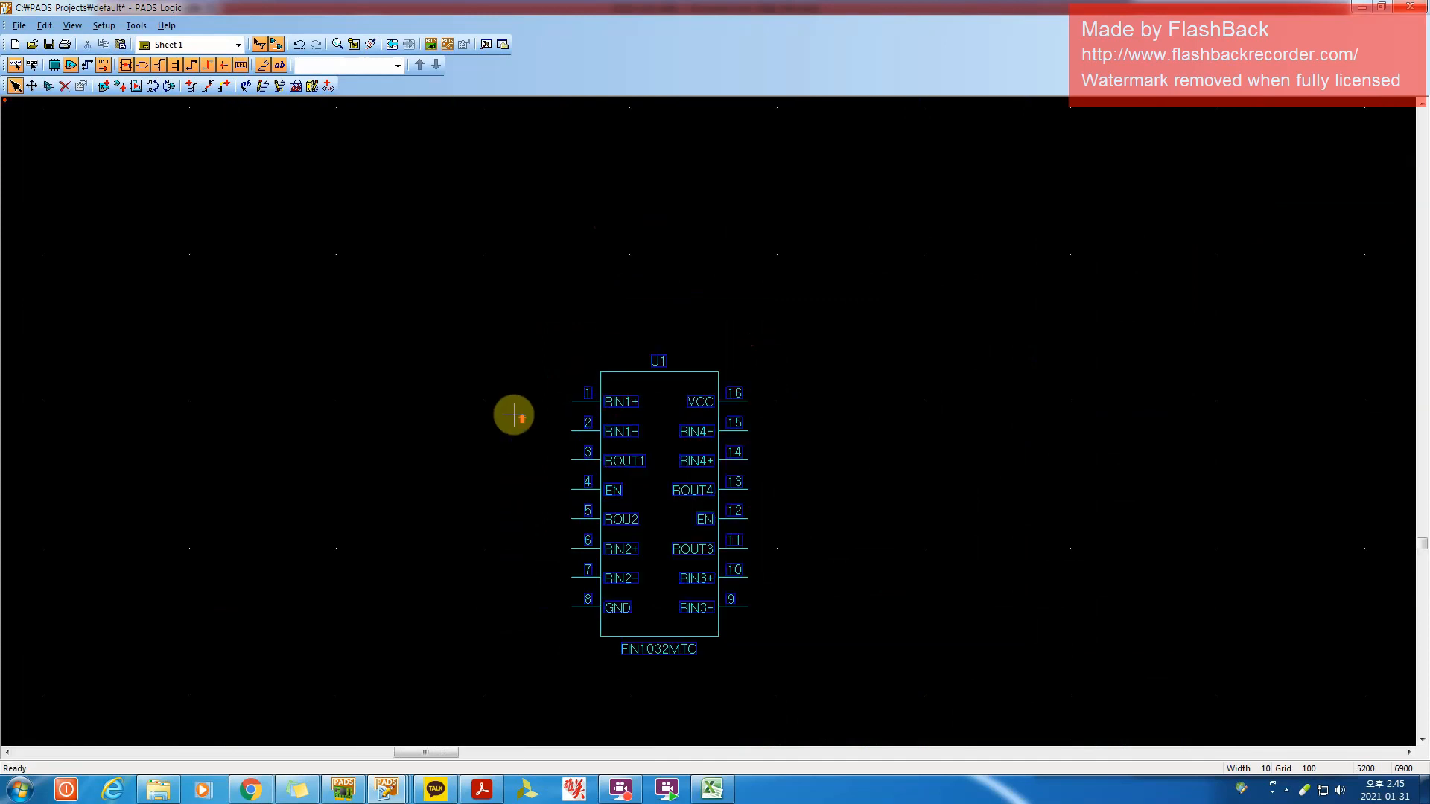
key("F2")
left_click(602, 402)
key("Escape")
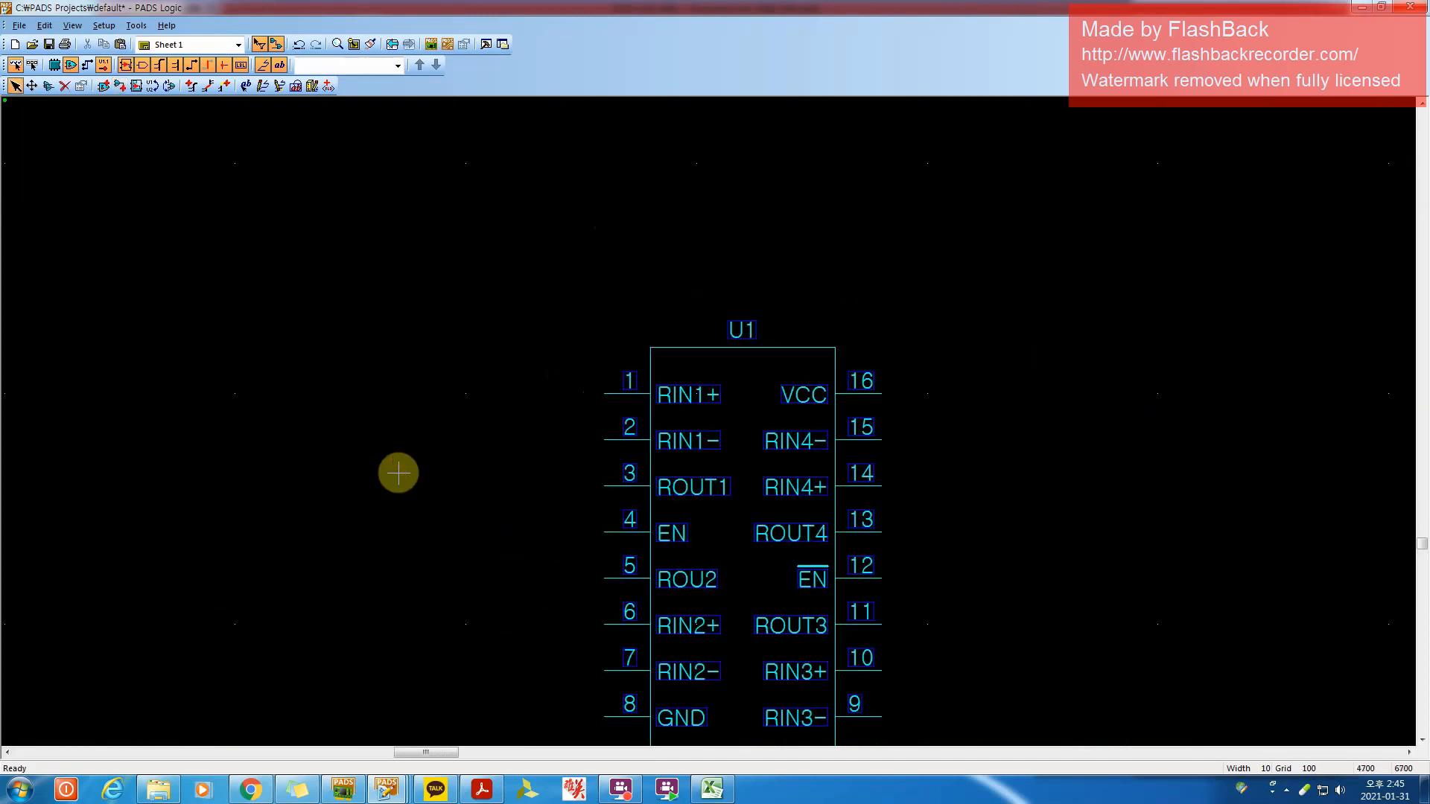
middle_click_drag(932, 304, 708, 422)
left_click(654, 530)
scroll(667, 478, "down", 1)
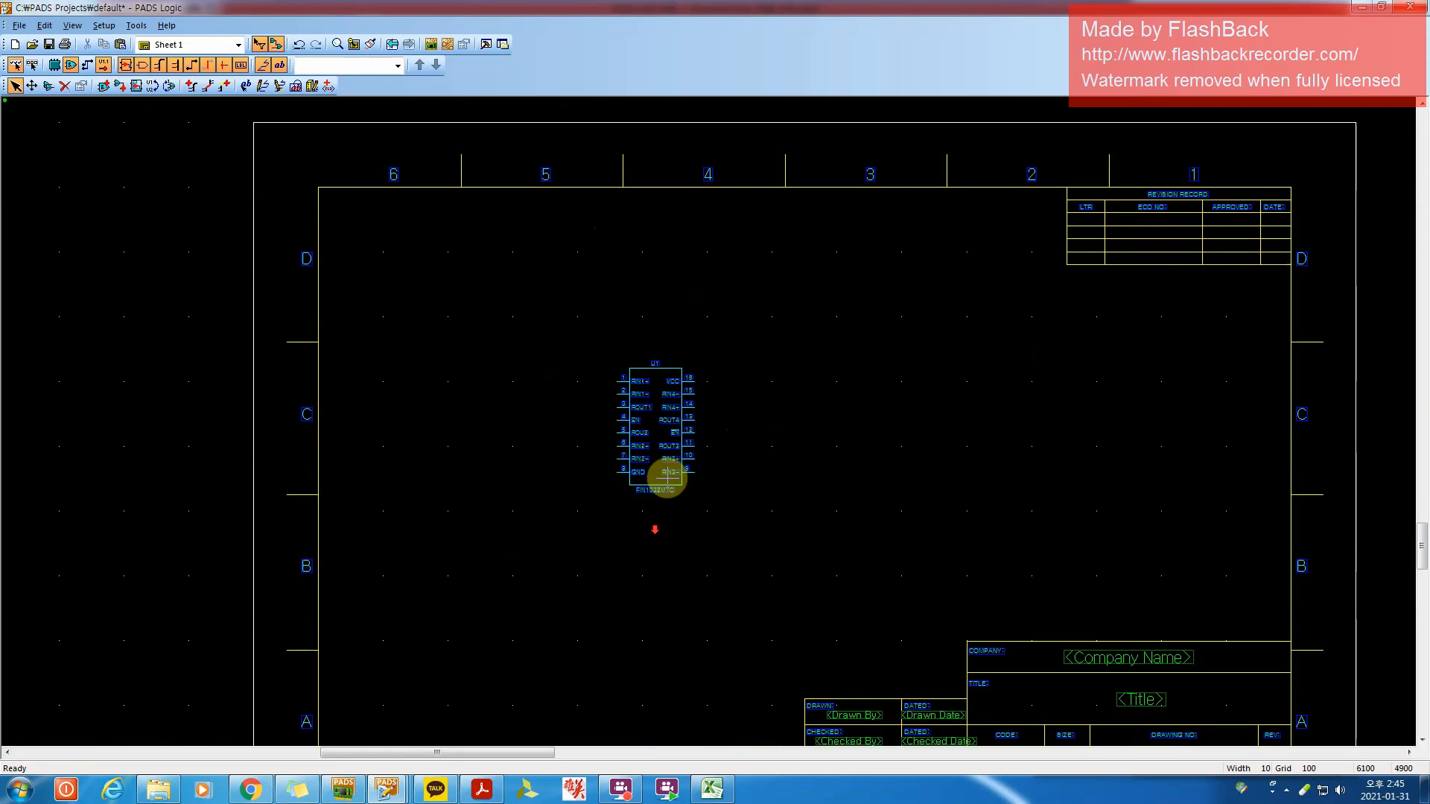
scroll(607, 408, "up", 4, "ctrl")
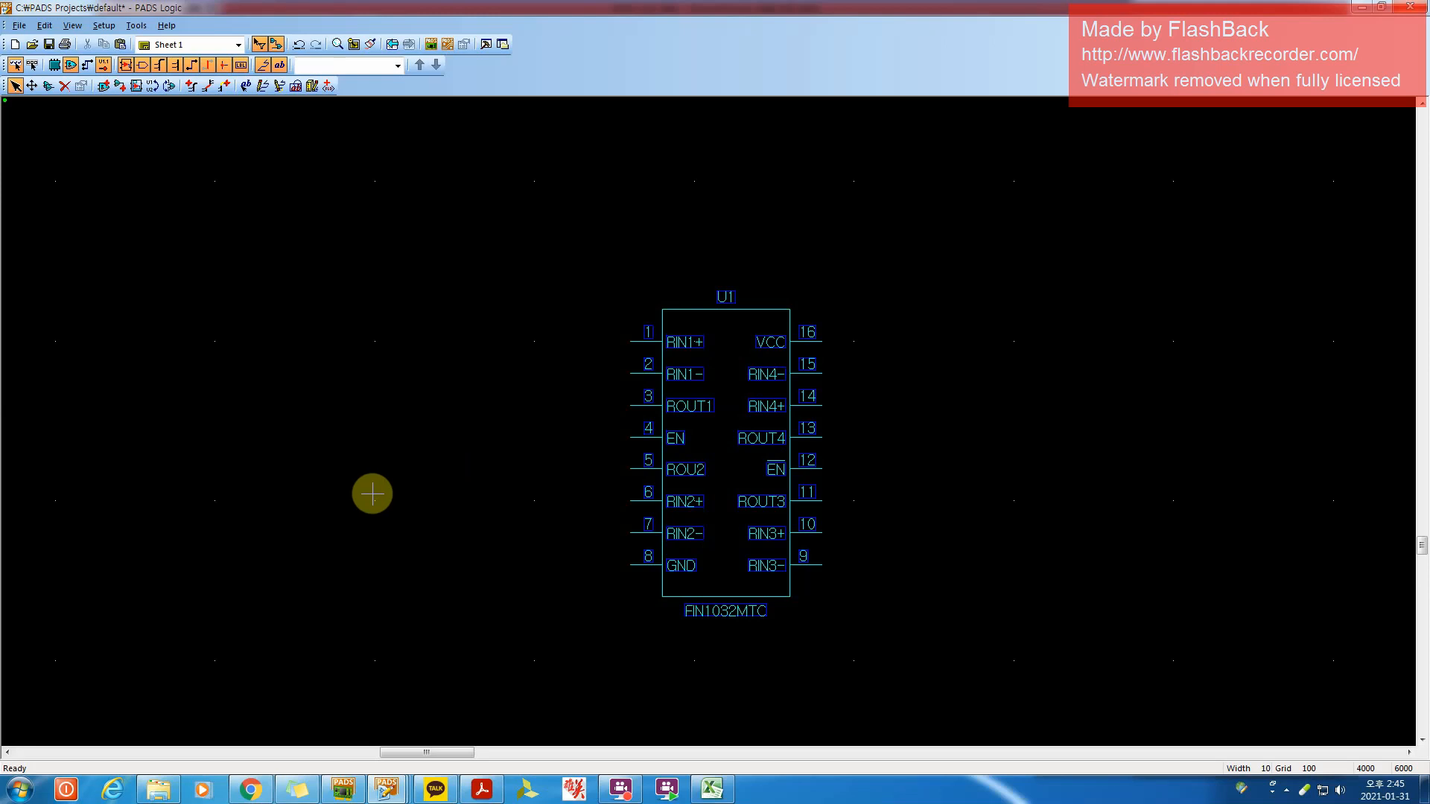
left_click_drag(468, 240, 1006, 645)
left_click(973, 543)
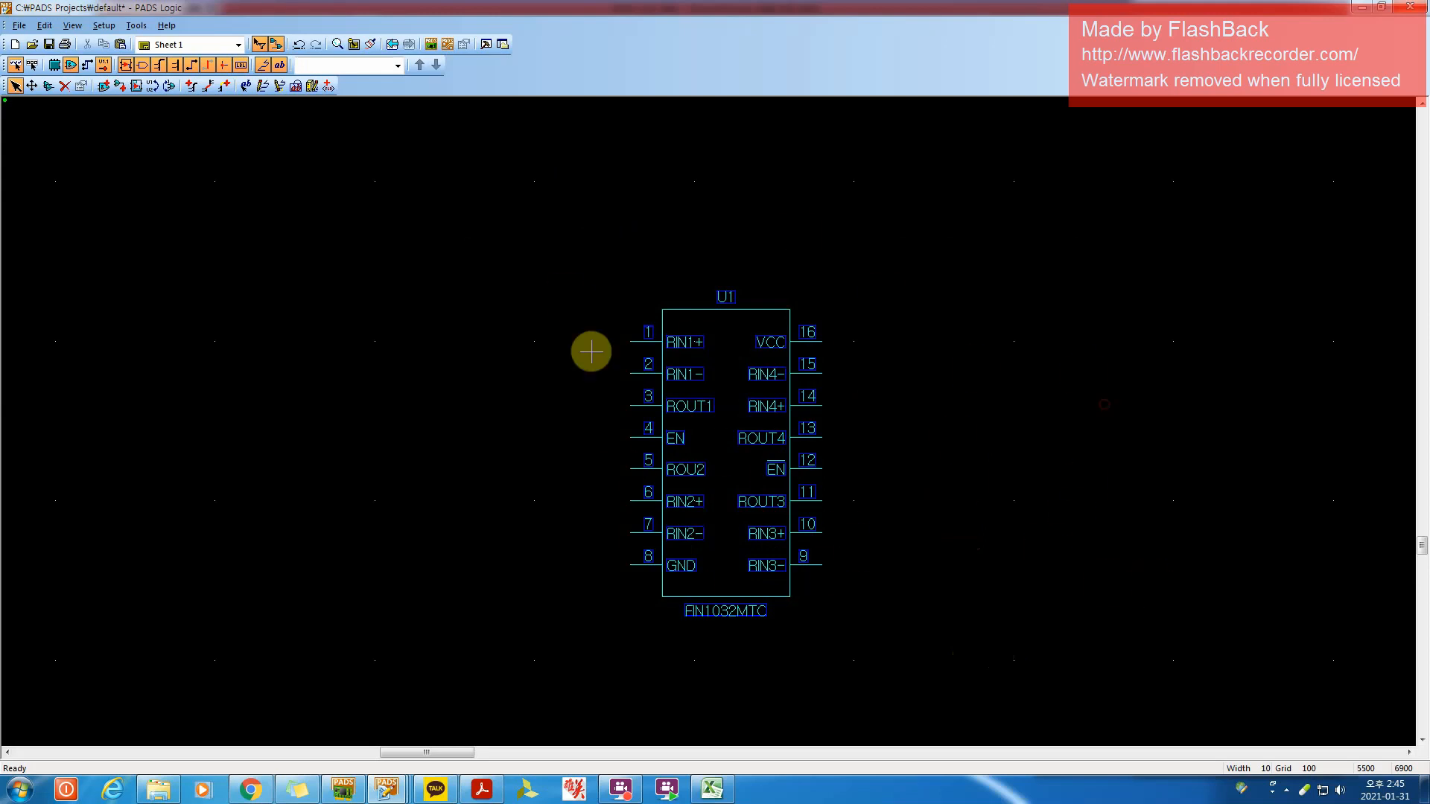
left_click_drag(496, 215, 1026, 671)
left_click(1026, 670)
Switch to the PADS lecture plan in Excel and review the lessons on Logic and Decal part creation
left_click(711, 789)
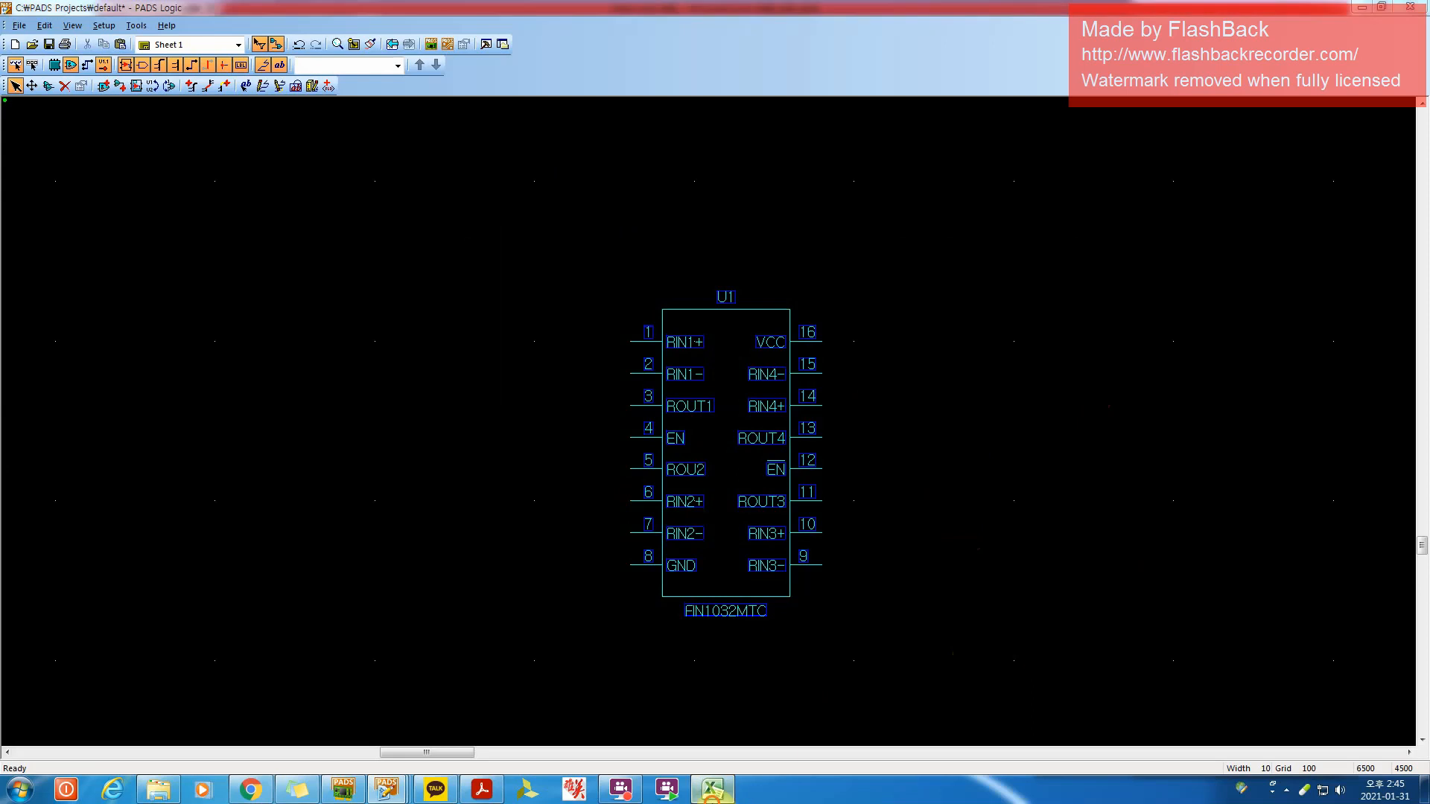
left_click(812, 453)
left_click(146, 196)
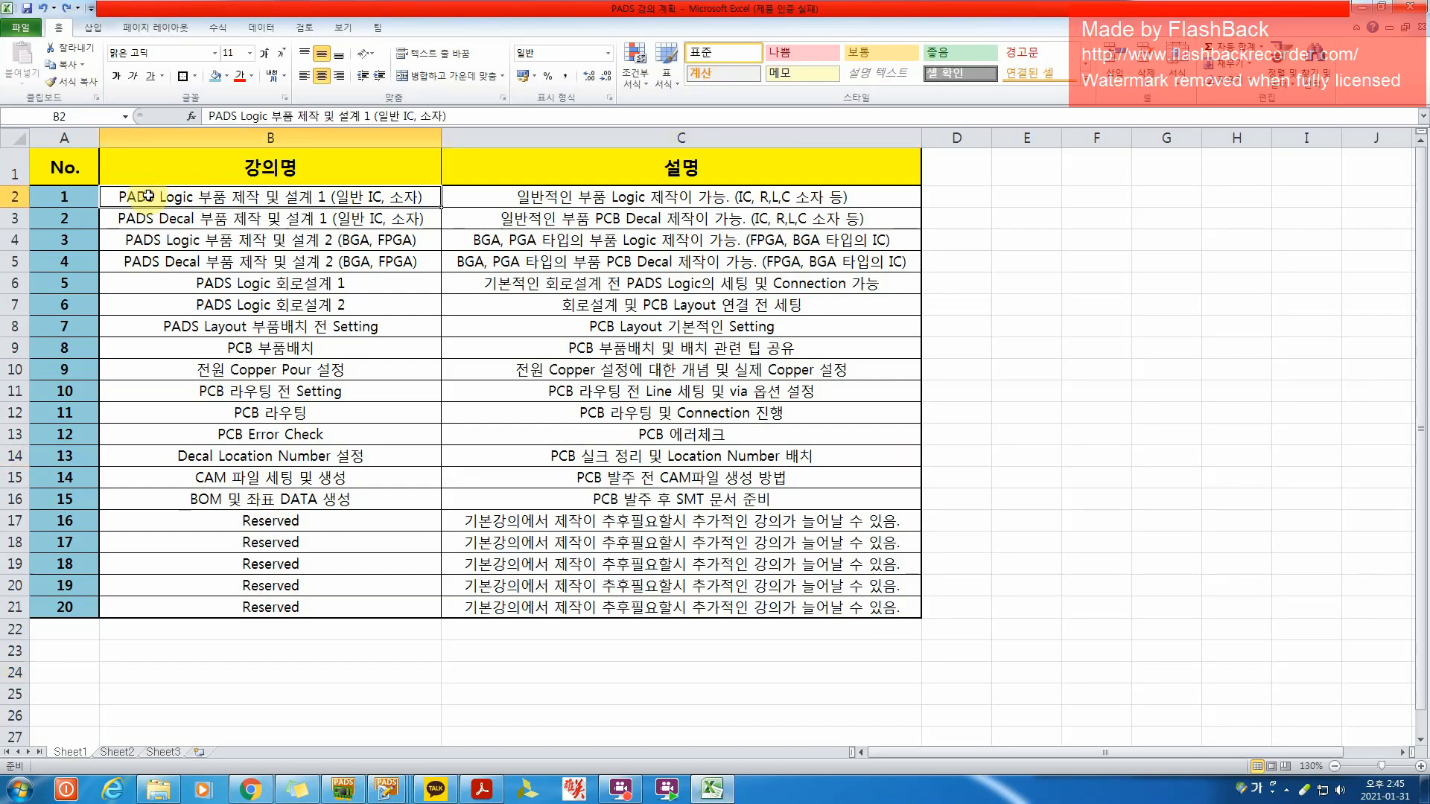
left_click(754, 200)
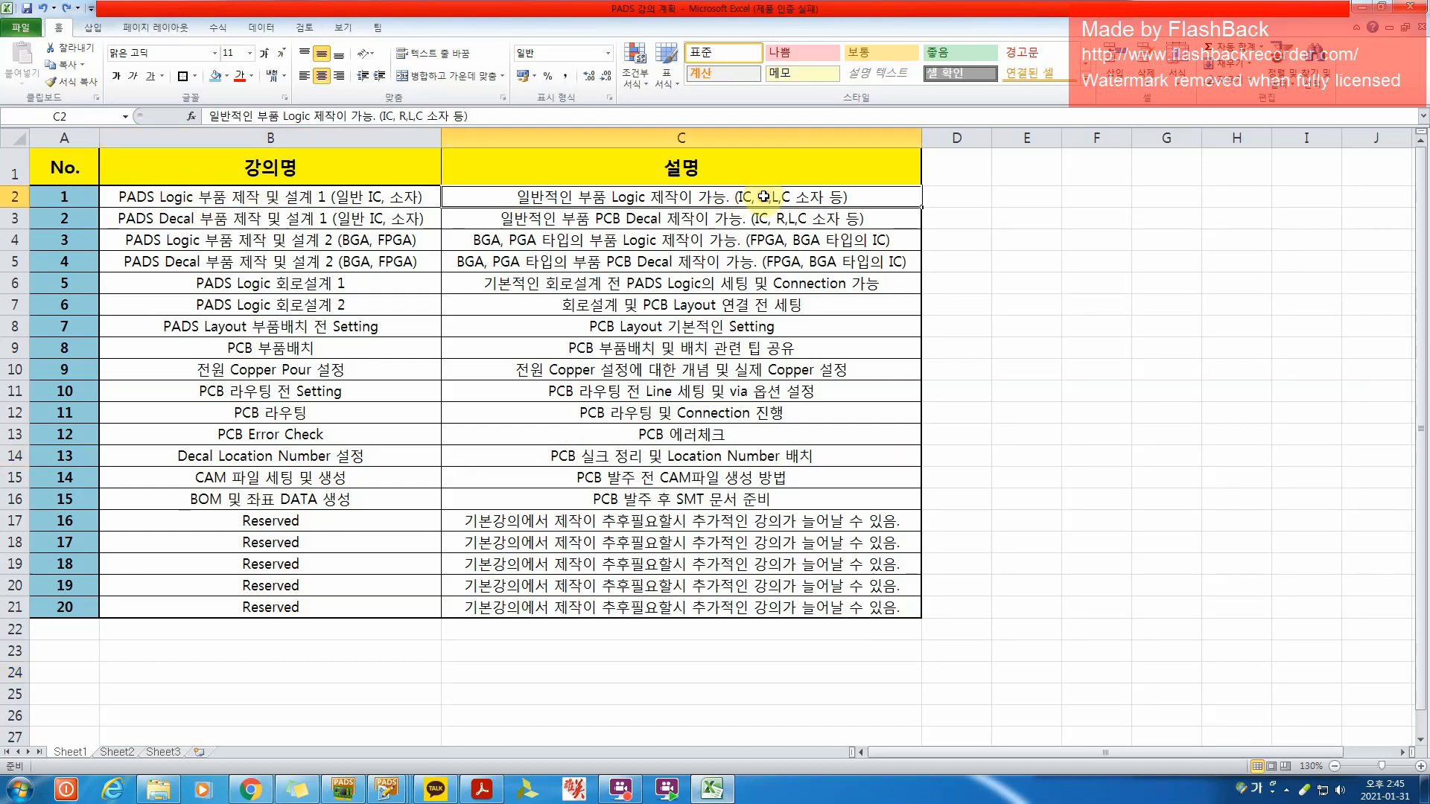
left_click(1096, 262)
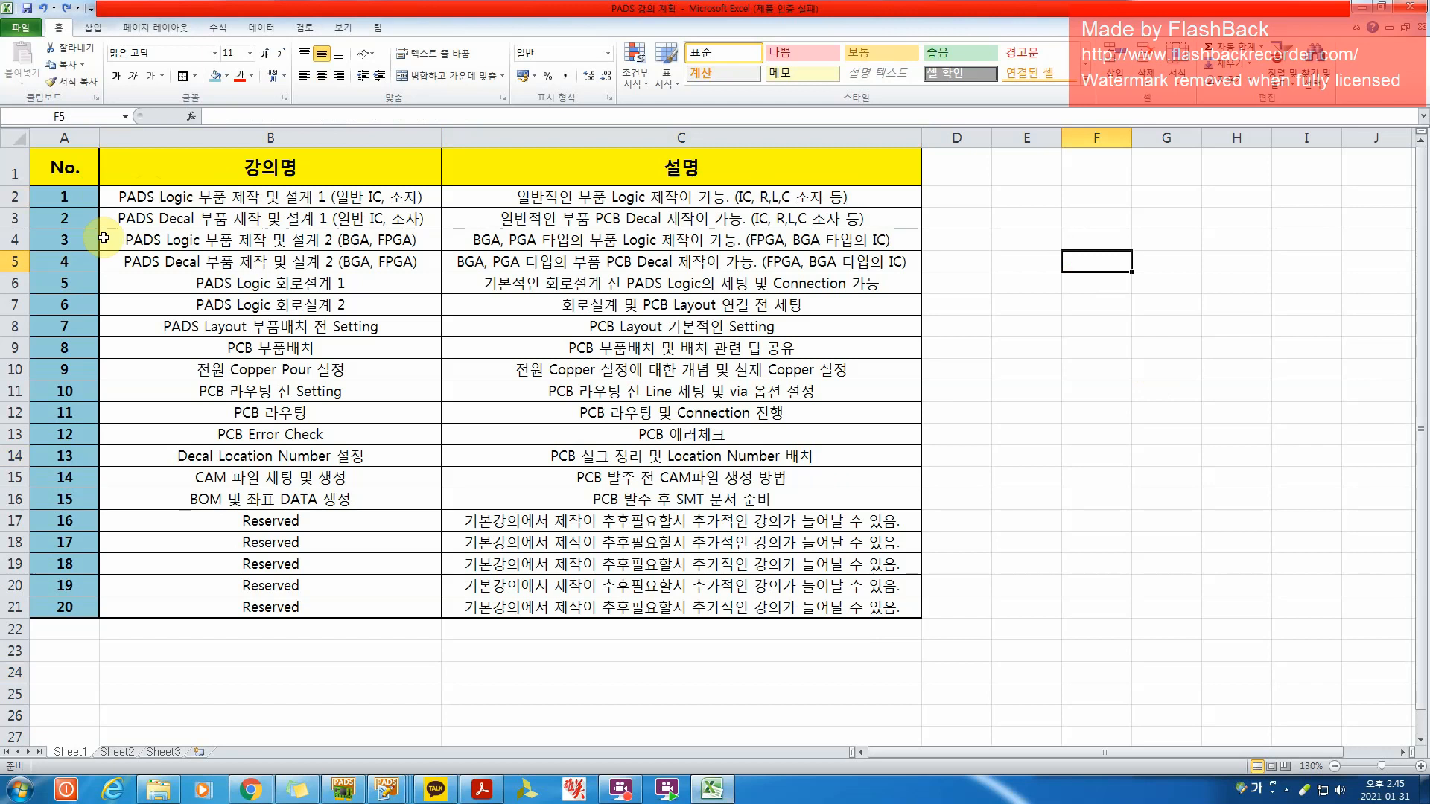
left_click_drag(93, 221, 704, 211)
left_click(926, 262)
left_click(1068, 240)
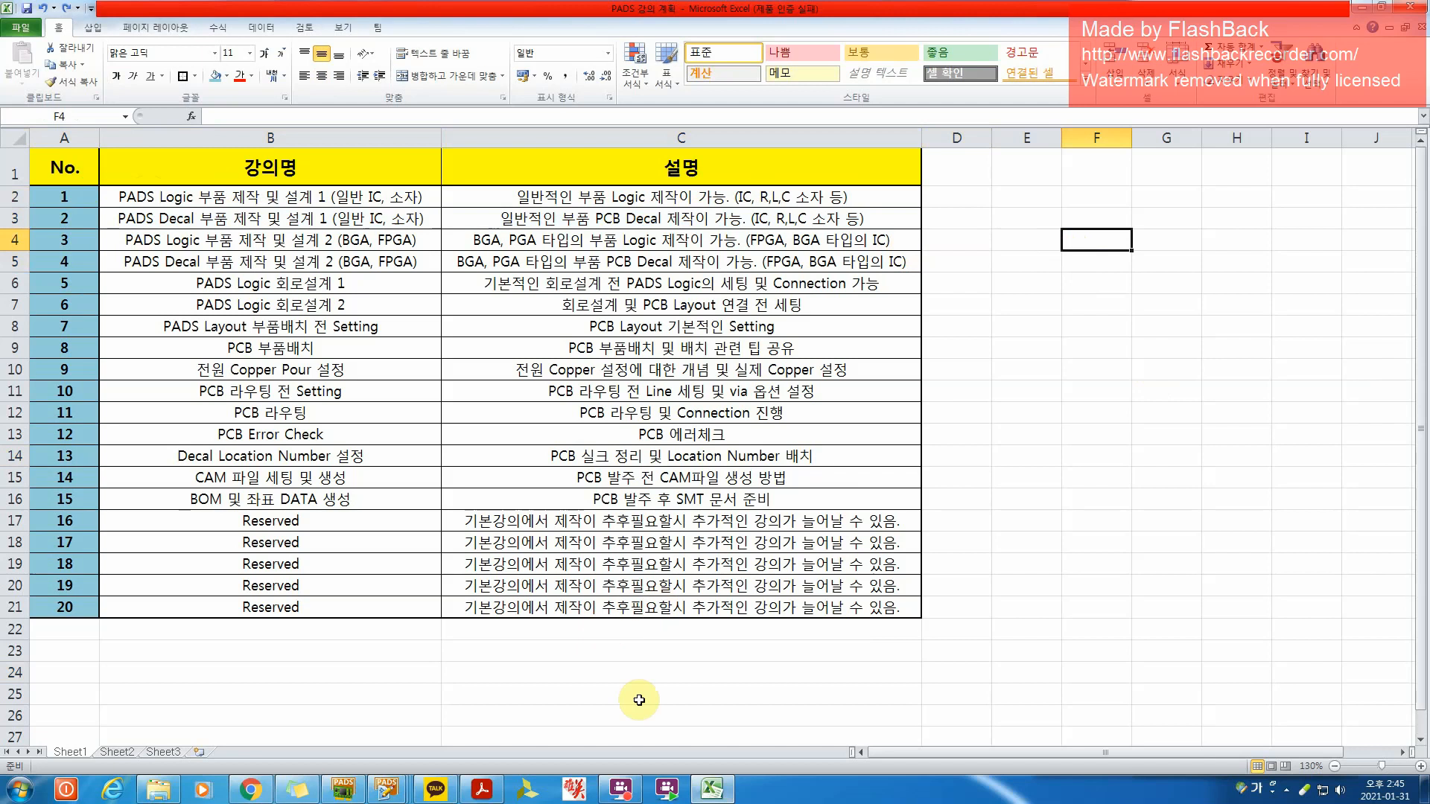
left_click(626, 790)
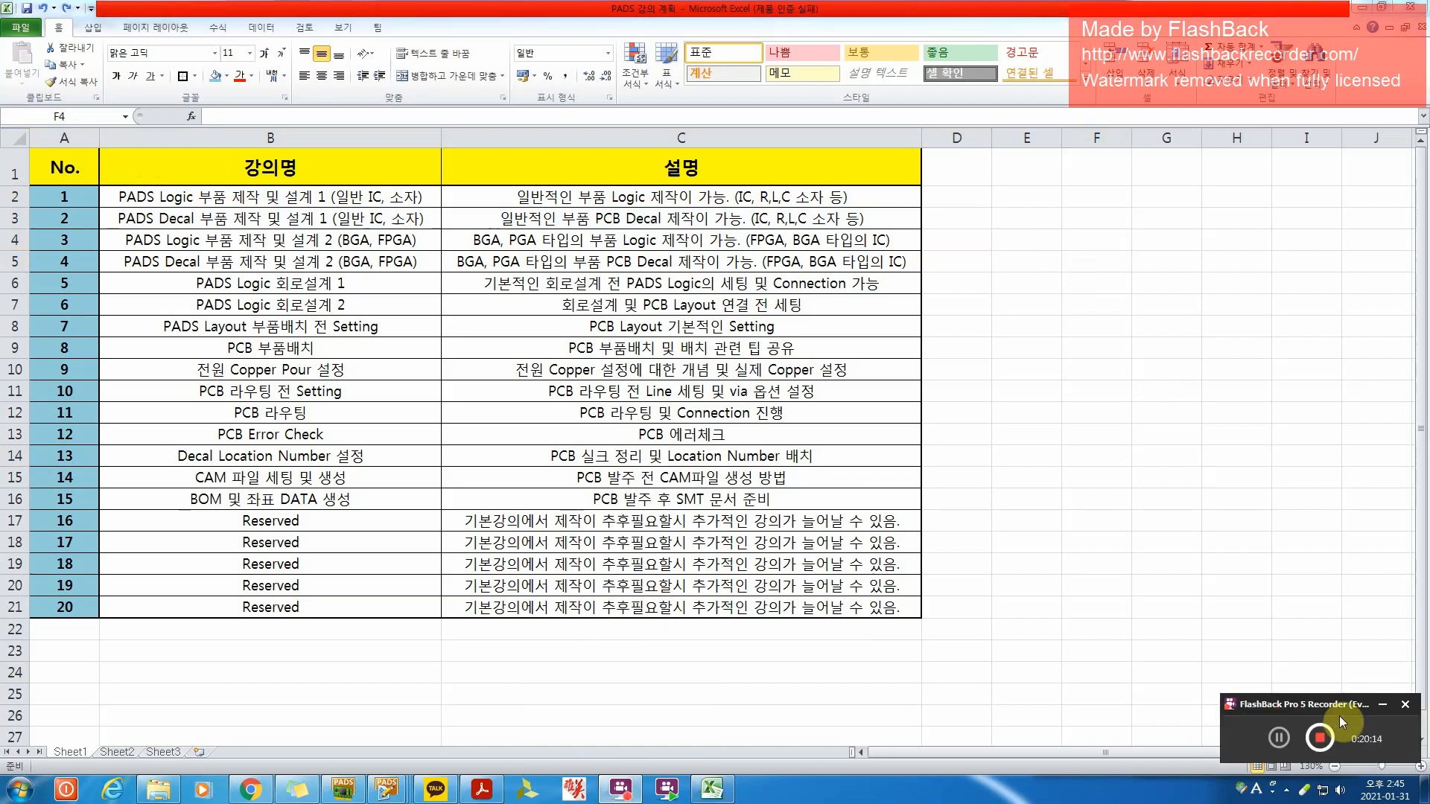